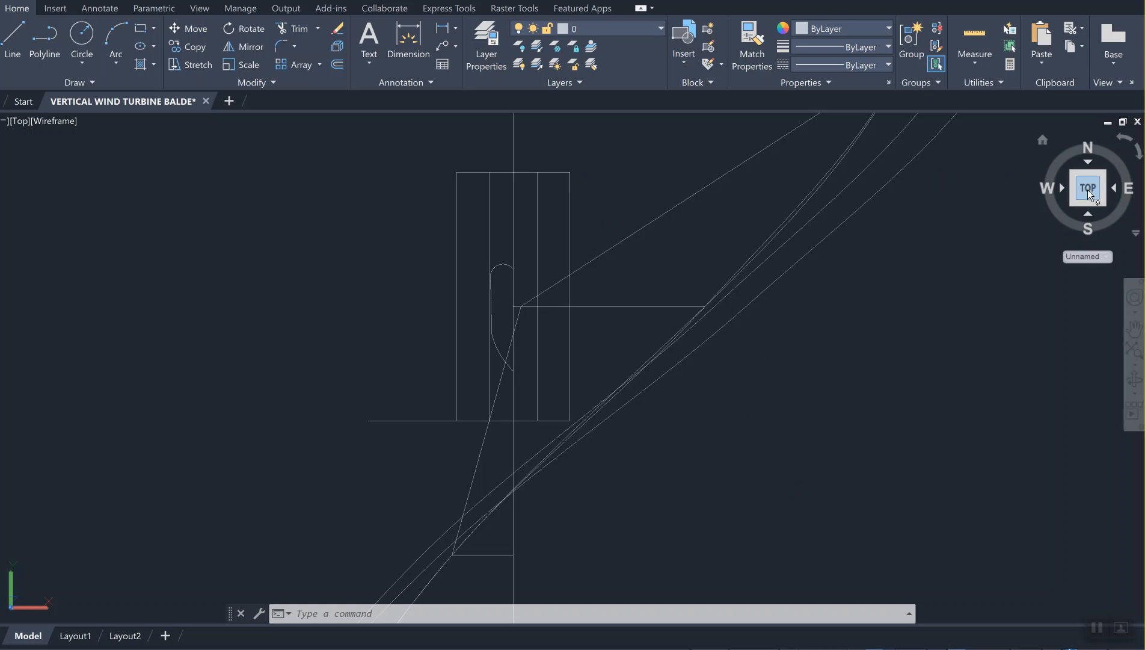
# Step: Orbit from the top view to a tilted 3D view and select the closed blade profile inside the hub cylinder
pyautogui.moveTo(1083, 200); pyautogui.dragTo(1082, 218)
pyautogui.moveTo(694, 224)
pyautogui.mouseDown(button='middle')
pyautogui.moveTo(663, 310)
pyautogui.moveTo(673, 319)
pyautogui.mouseUp(button='middle')
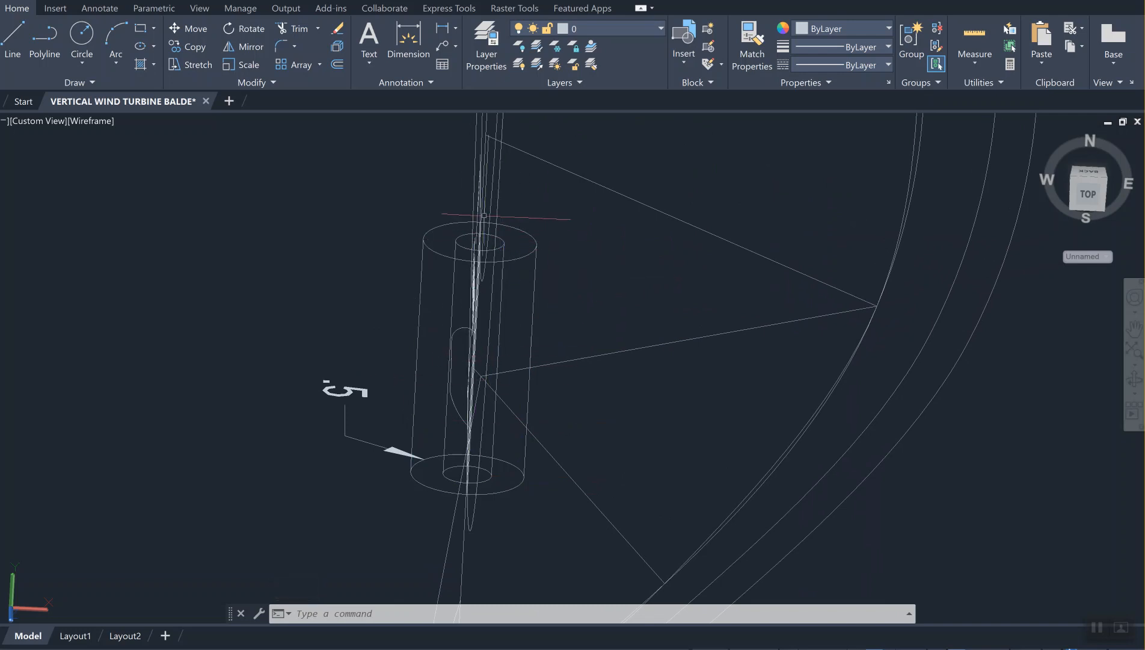
pyautogui.click(521, 228)
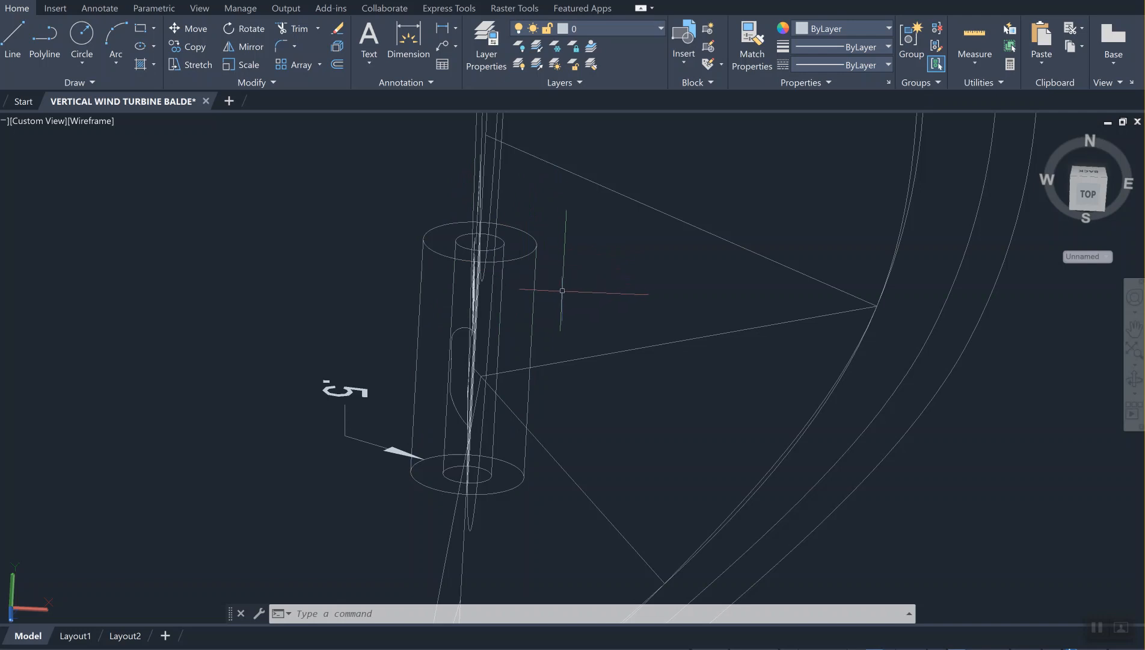
pyautogui.click(461, 329)
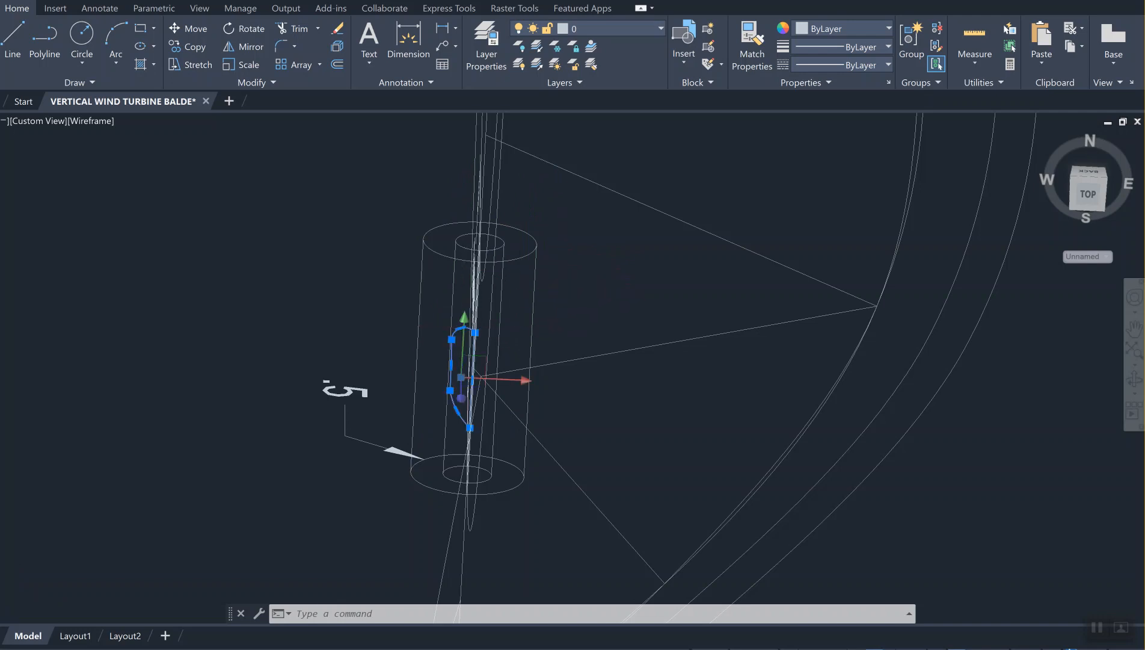
# Step: Examine the closed profile at the hub and the guide lines running out to the curved blade edges
pyautogui.scroll(3, 470, 366)
pyautogui.moveTo(473, 369); pyautogui.dragTo(504, 324, button='middle')
pyautogui.scroll(1, 504, 325)
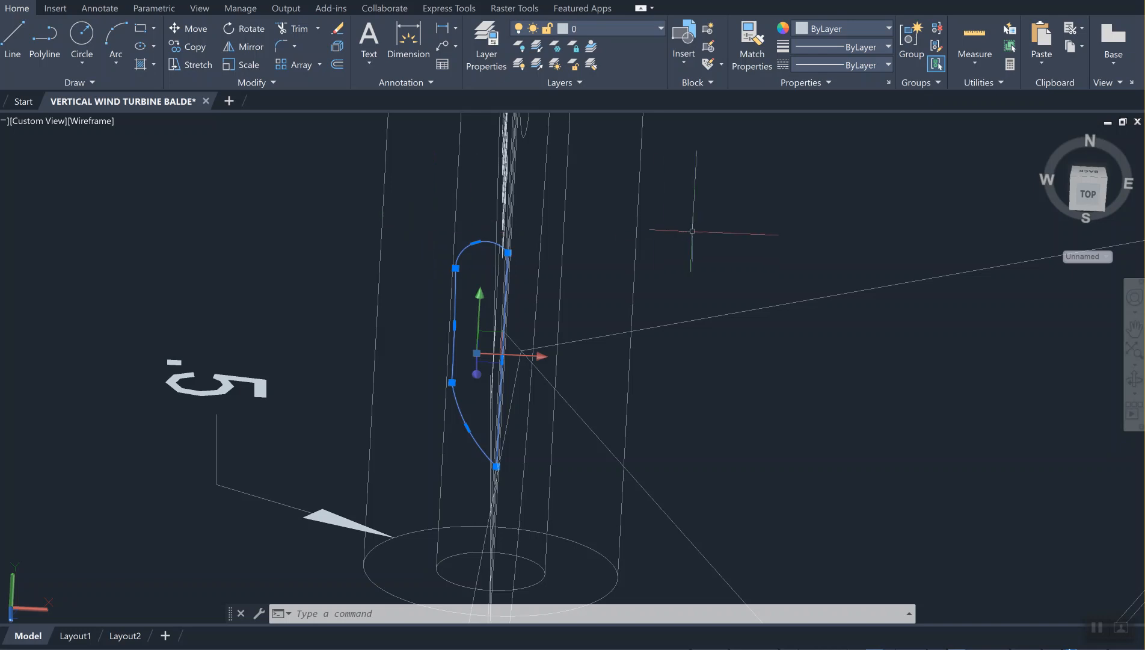
pyautogui.scroll(-3, 716, 205)
pyautogui.moveTo(716, 205); pyautogui.dragTo(462, 306, button='middle')
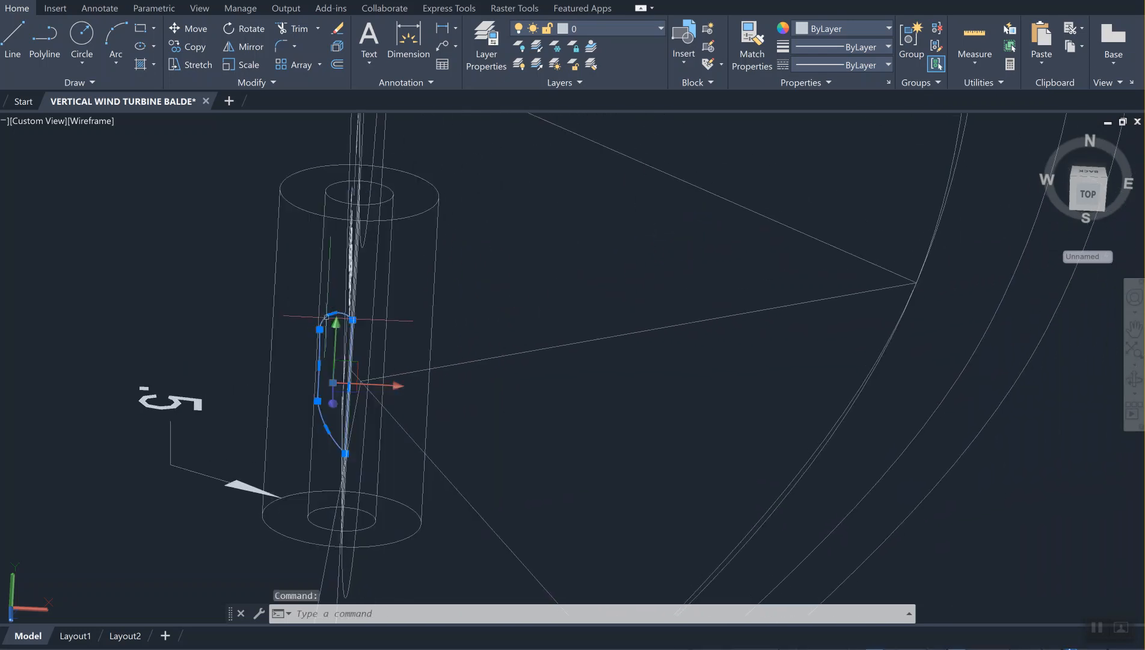
pyautogui.scroll(3, 329, 325)
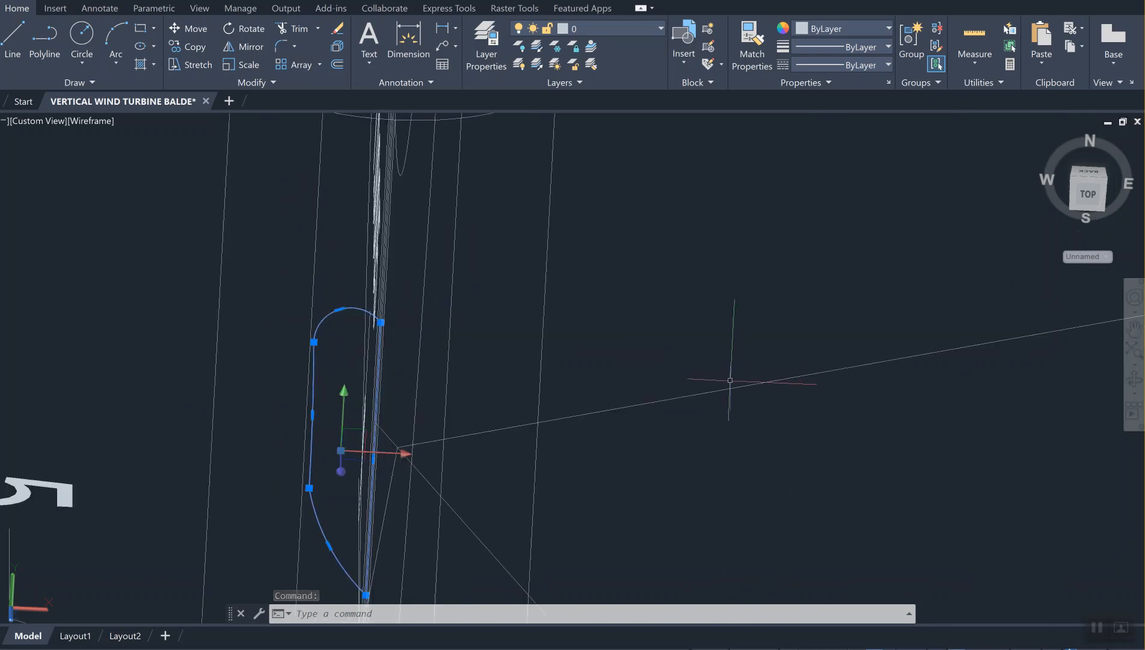
pyautogui.moveTo(732, 387); pyautogui.dragTo(662, 284, button='middle')
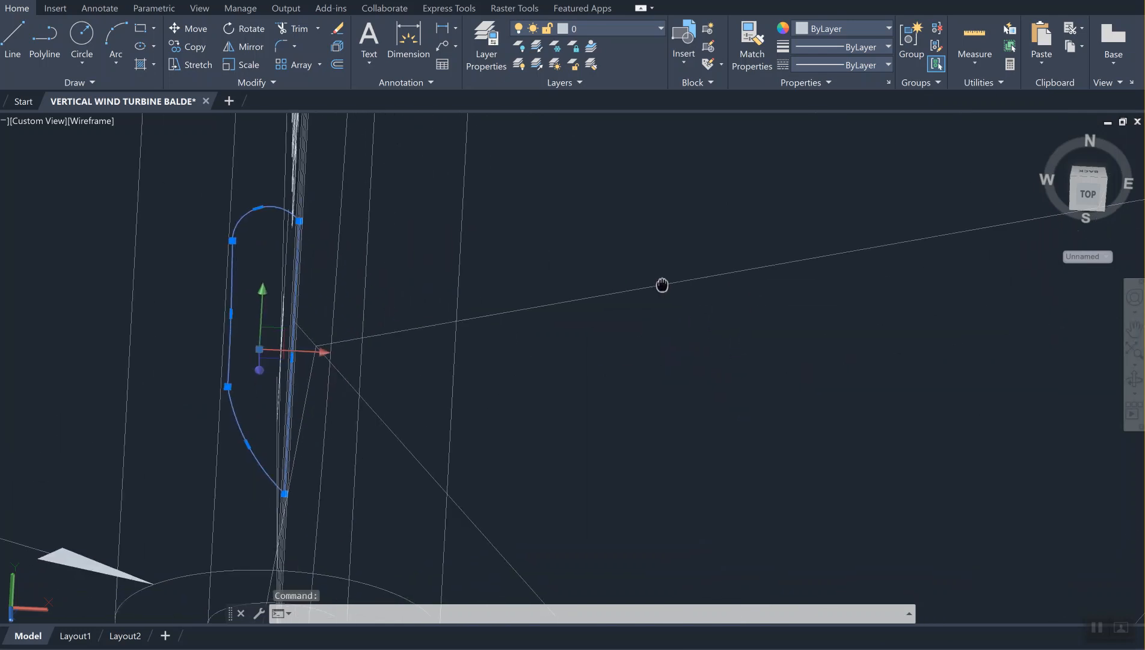
pyautogui.scroll(-2, 663, 284)
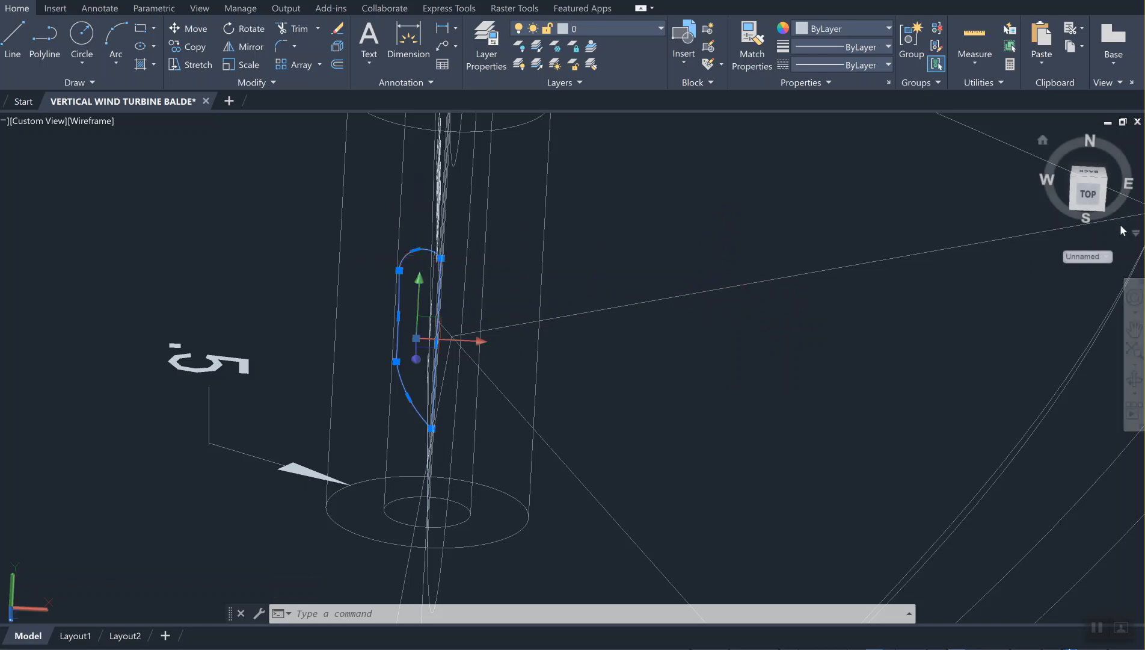
pyautogui.moveTo(1122, 231); pyautogui.dragTo(795, 261, button='middle')
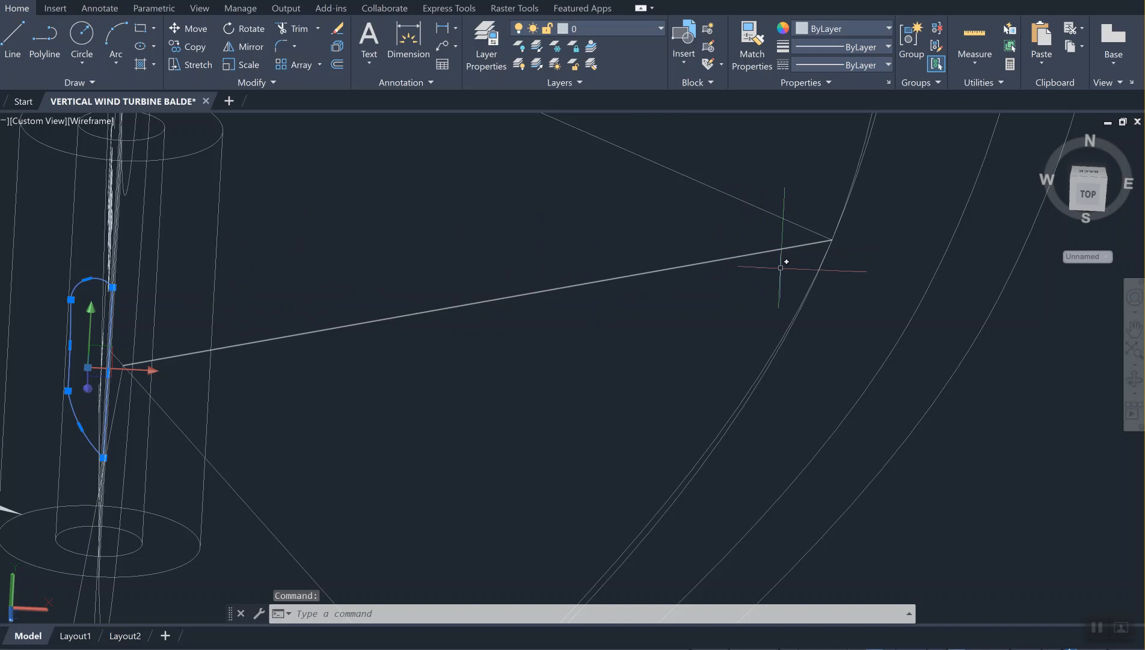
pyautogui.scroll(-1, 346, 382)
pyautogui.moveTo(365, 374); pyautogui.dragTo(505, 213, button='middle')
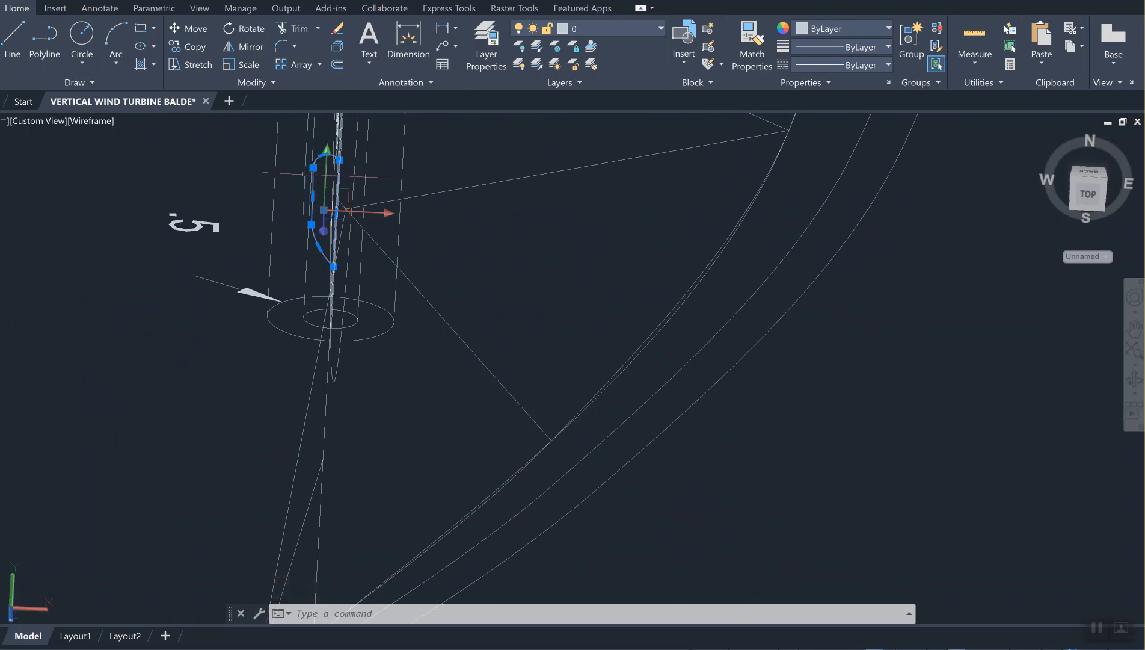
pyautogui.scroll(2, 575, 433)
pyautogui.scroll(-2, 574, 432)
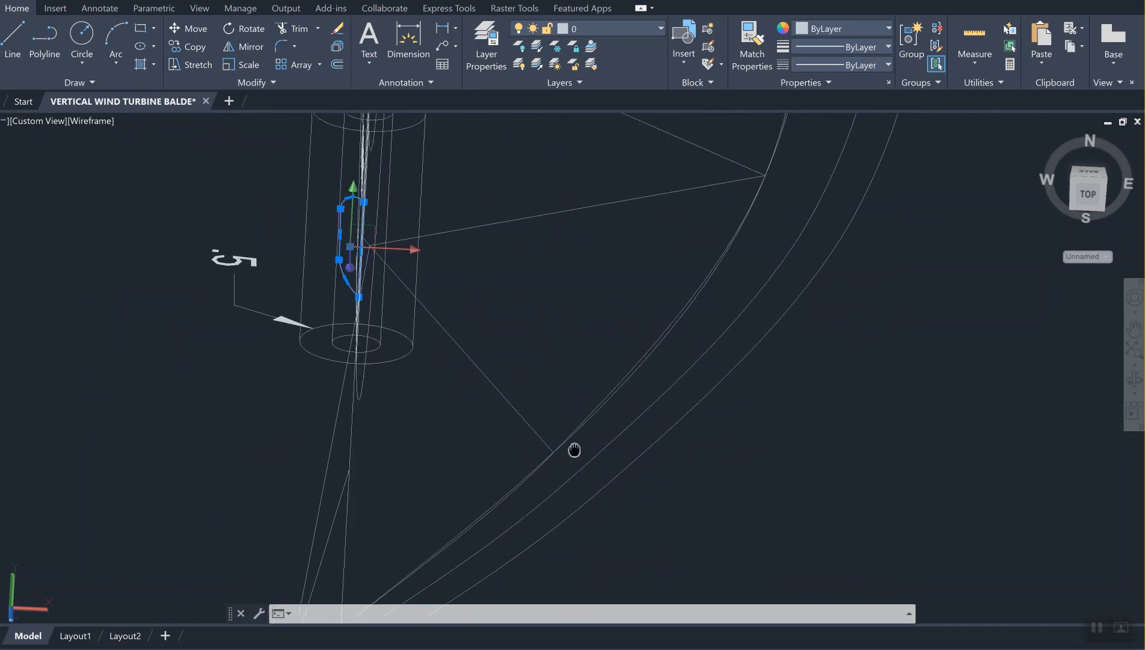
pyautogui.moveTo(575, 450); pyautogui.dragTo(558, 532, button='middle')
pyautogui.scroll(2, 330, 294)
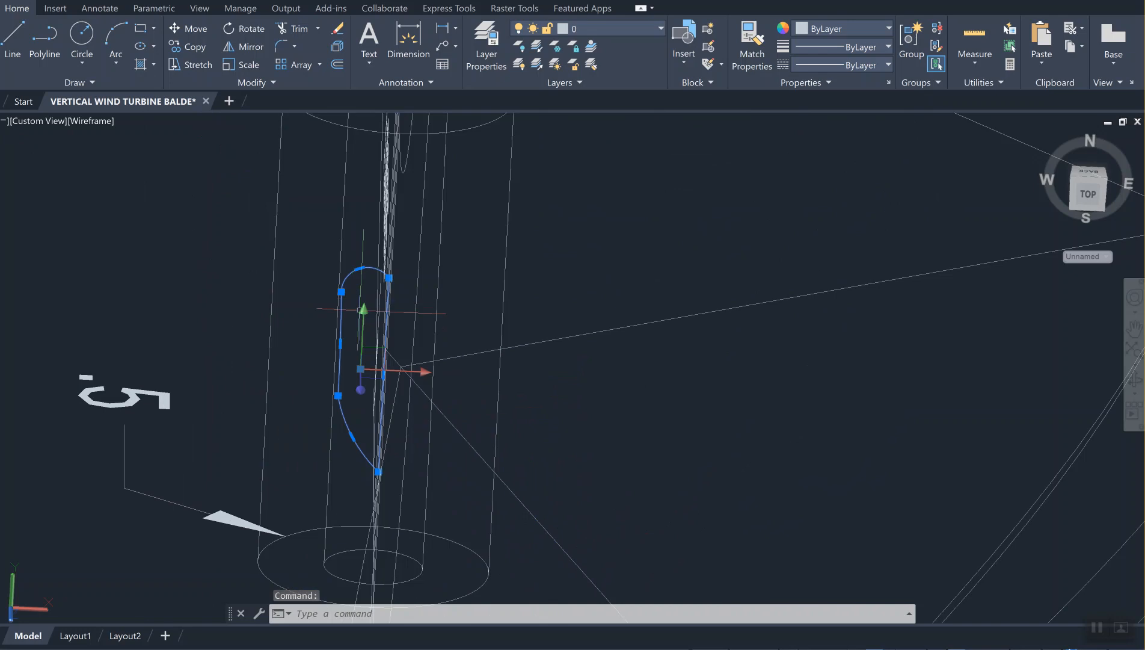
pyautogui.press('Escape')
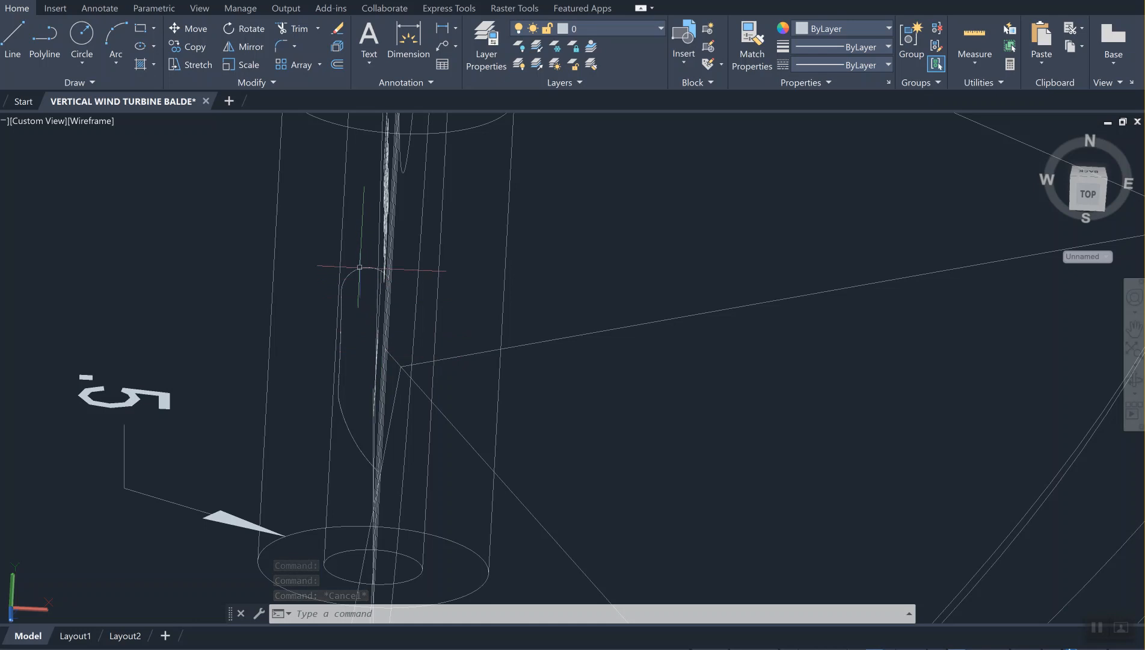
# Step: Copy the closed profile from the guide-line junction at the hub to the outer end of the upper guide line on the blade curve
pyautogui.moveTo(450, 348)
pyautogui.mouseDown(button='middle')
pyautogui.moveTo(471, 414)
pyautogui.moveTo(472, 396)
pyautogui.moveTo(421, 367)
pyautogui.moveTo(360, 394)
pyautogui.mouseUp(button='middle')
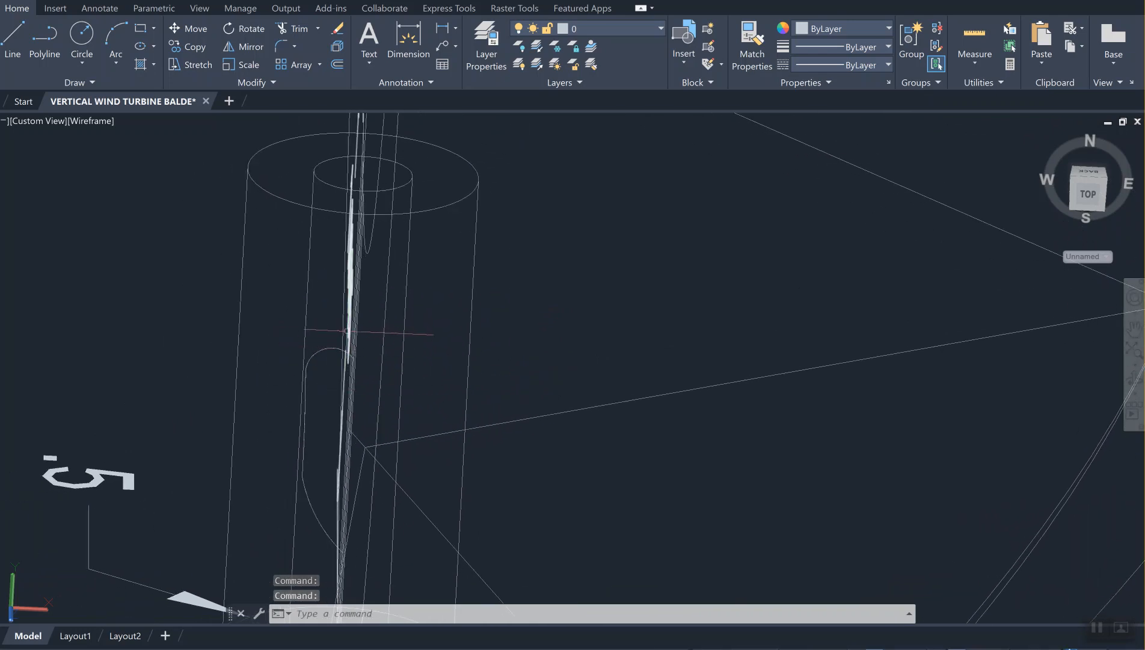
pyautogui.write('c')
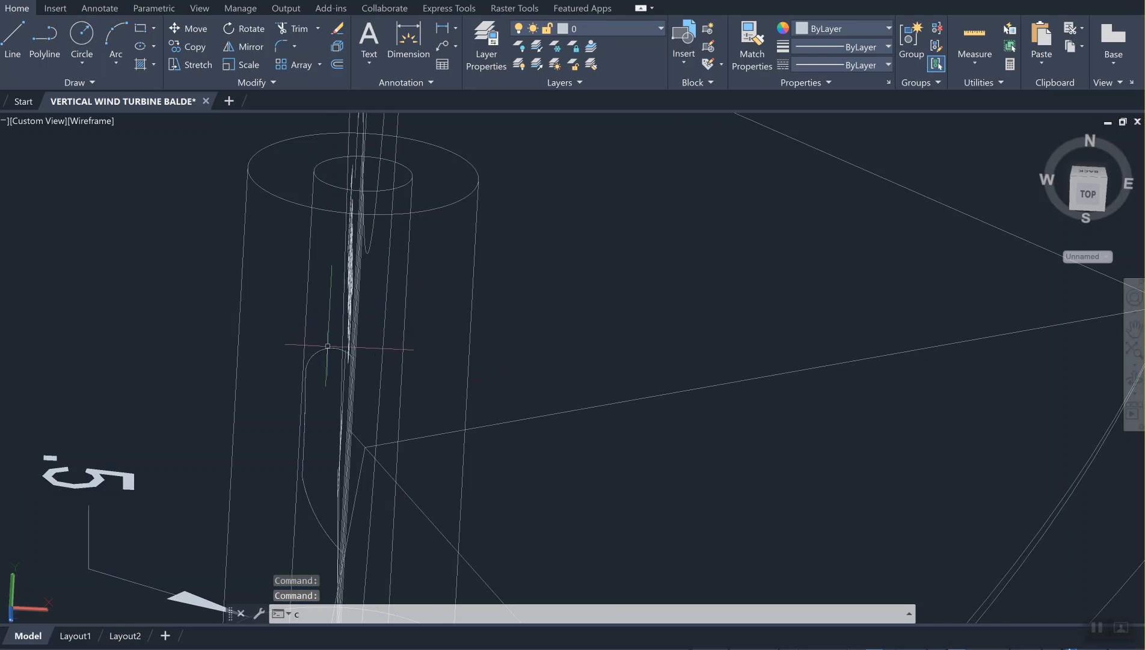
pyautogui.press('Return')
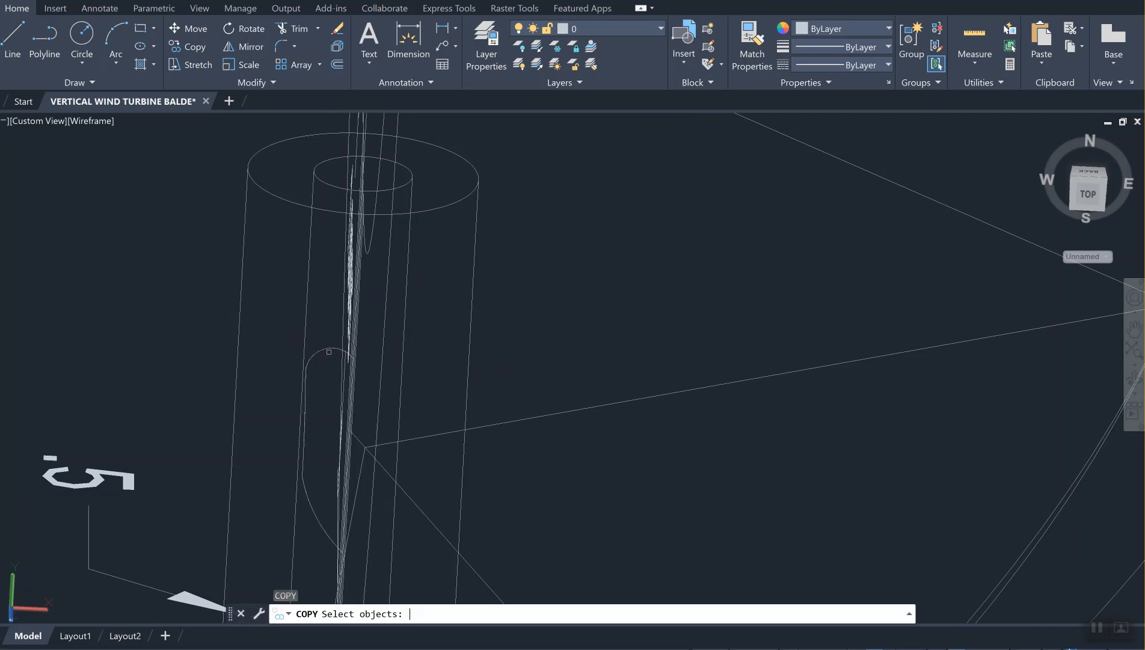
pyautogui.click(327, 350)
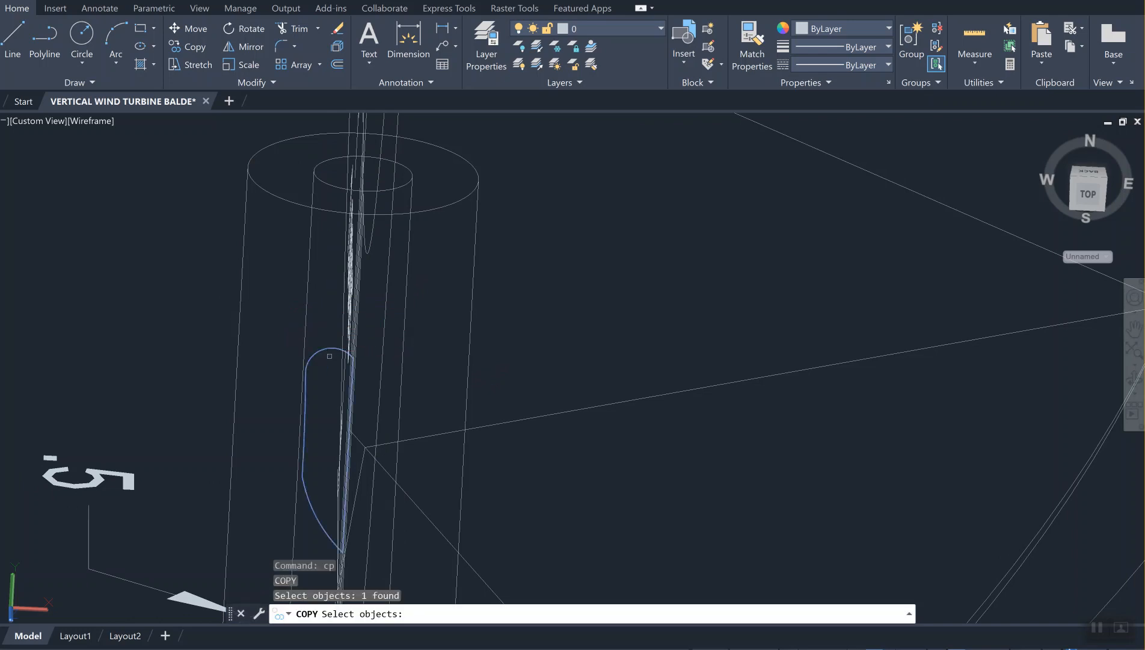
pyautogui.press('Return')
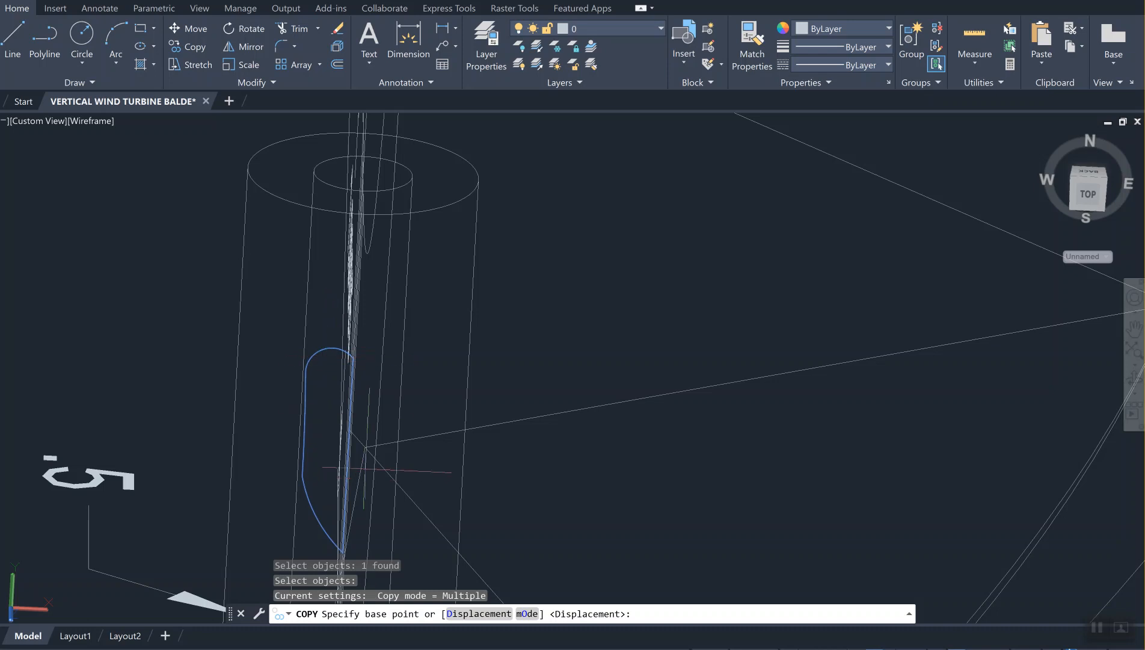
pyautogui.click(368, 445)
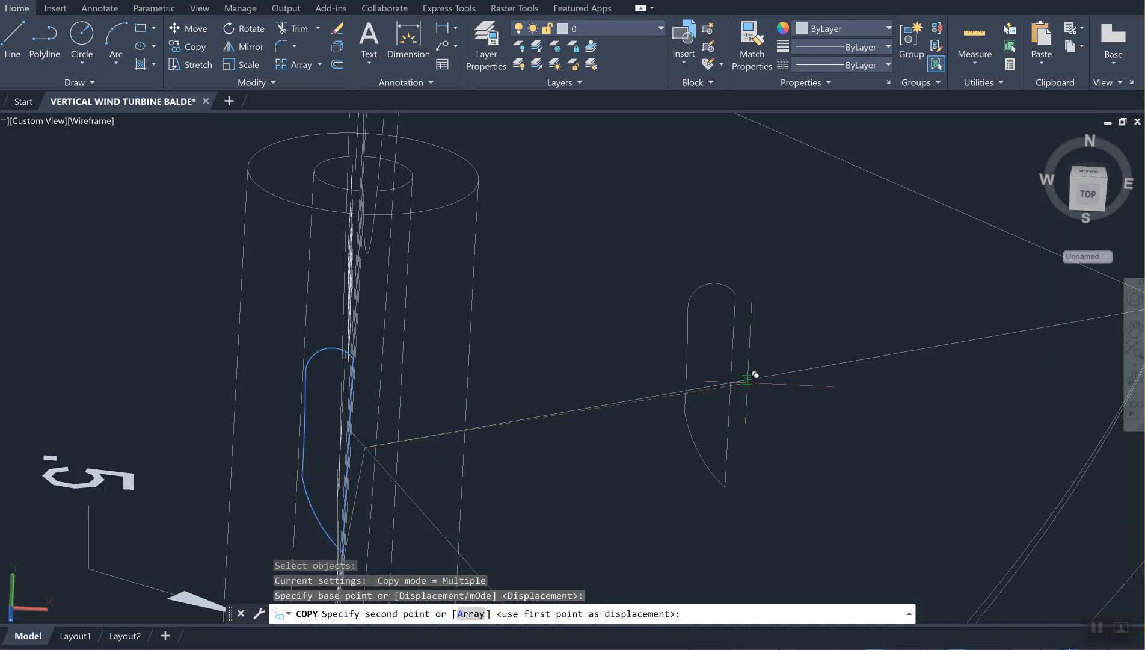
pyautogui.scroll(-2, 754, 379)
pyautogui.moveTo(754, 379); pyautogui.dragTo(390, 439, button='middle')
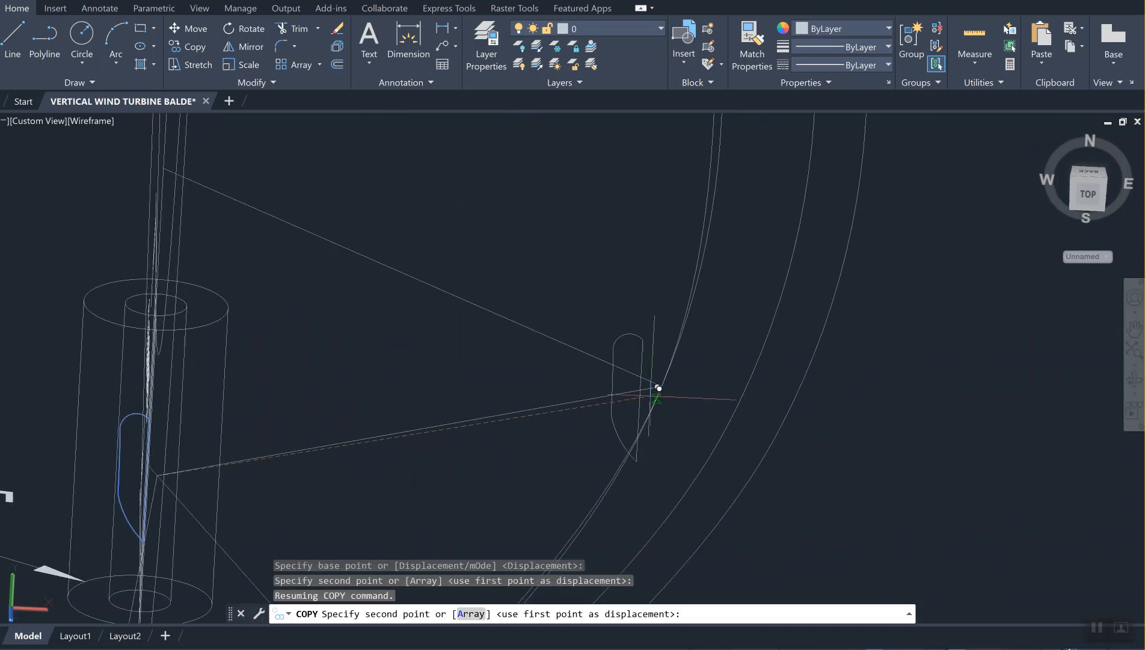
pyautogui.click(664, 385)
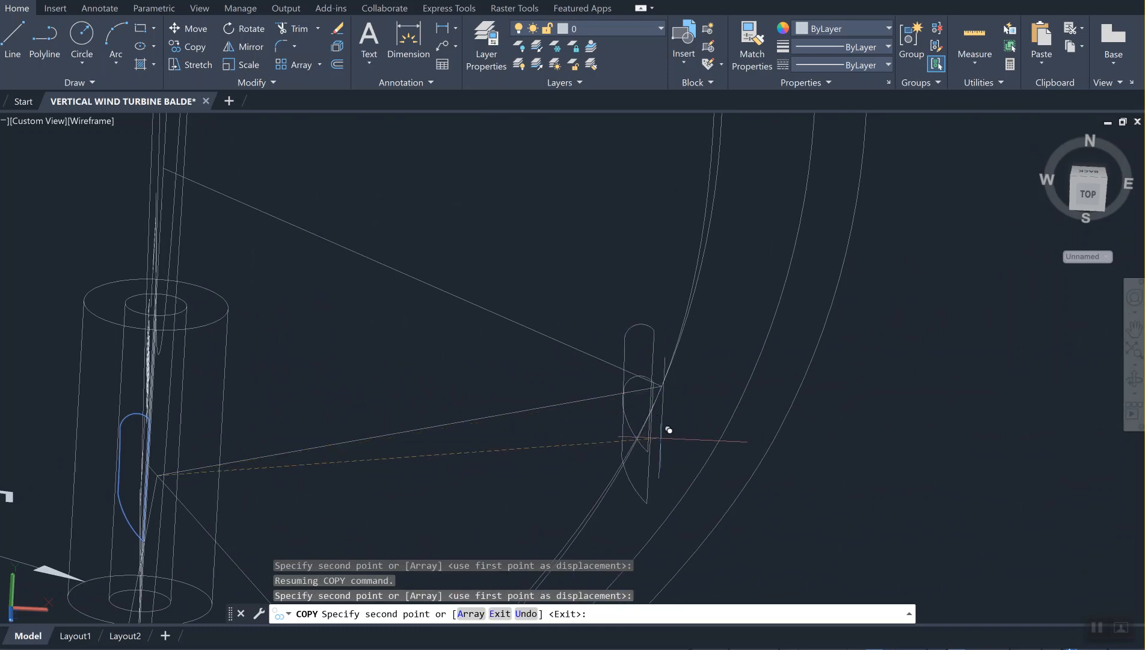
pyautogui.press('Return')
# Step: Copy the hub profile from the same guide-line junction to the outer end of the lower diagonal guide line on the blade curve
pyautogui.moveTo(389, 435); pyautogui.dragTo(550, 308, button='middle')
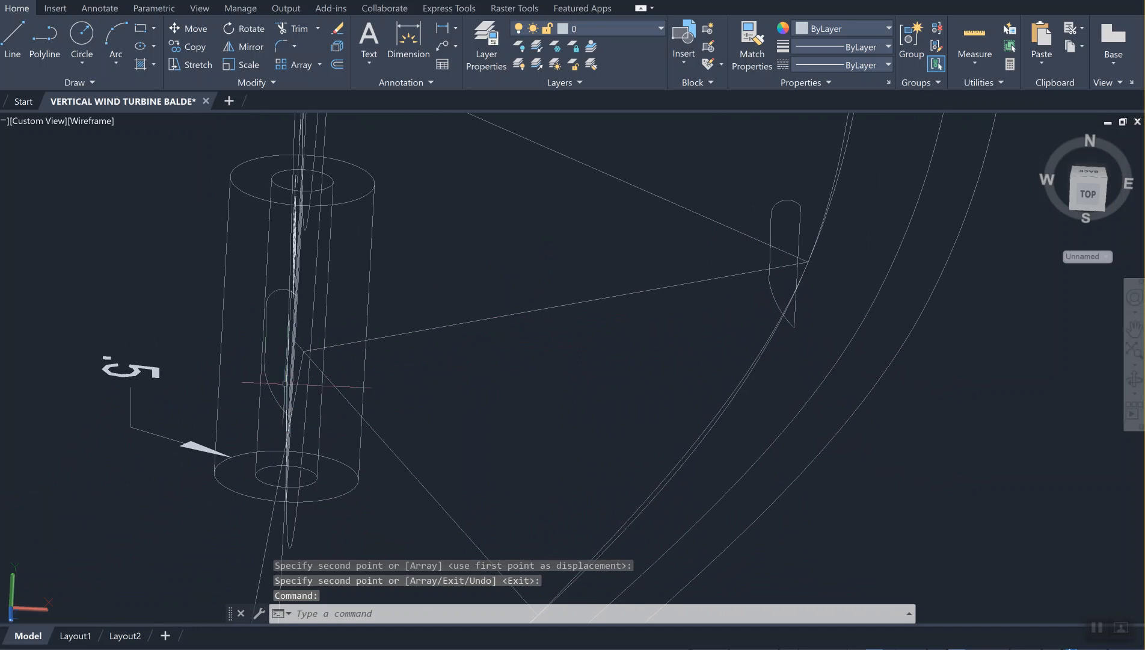
pyautogui.scroll(2, 293, 377)
pyautogui.moveTo(293, 377); pyautogui.dragTo(315, 287, button='middle')
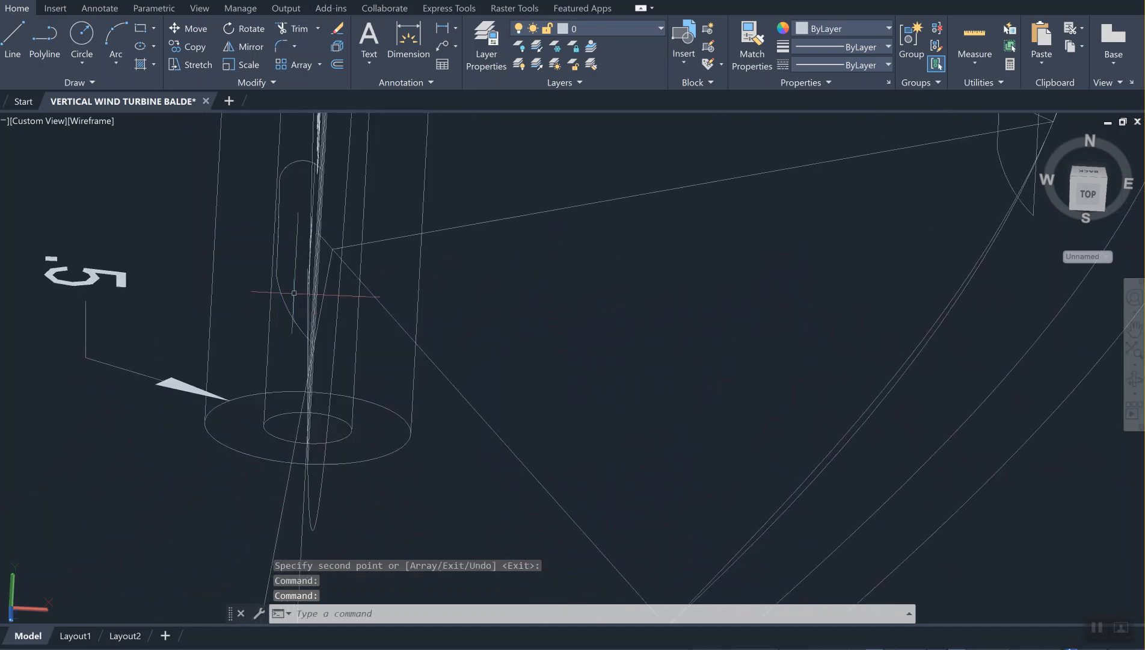
pyautogui.write('co')
pyautogui.press('Return')
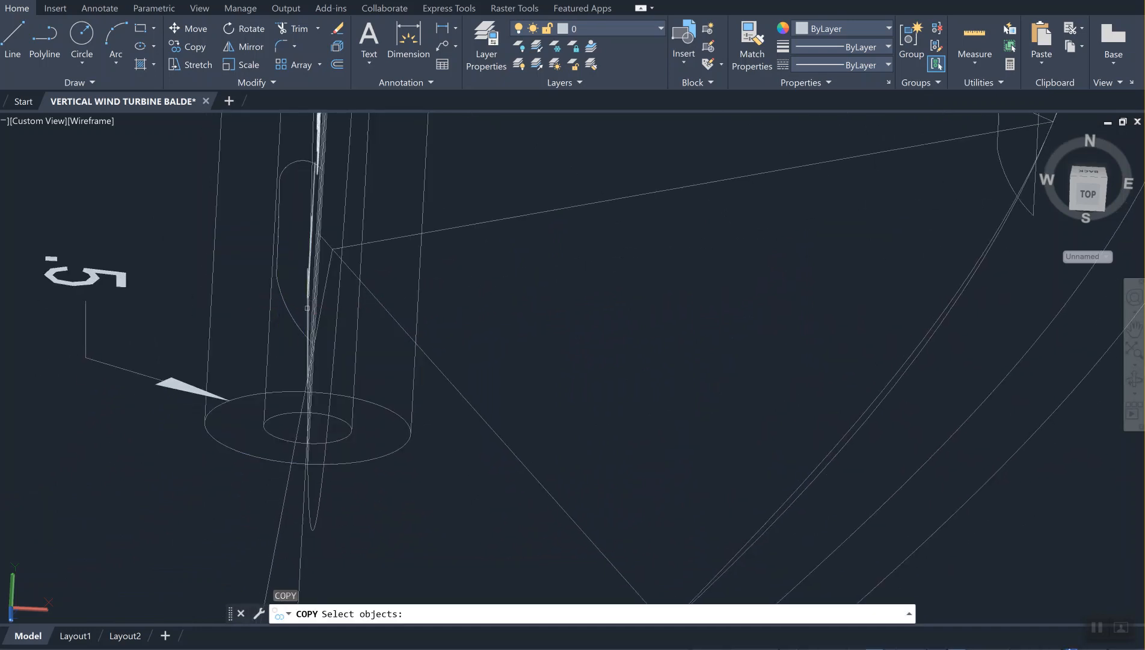
pyautogui.click(294, 315)
pyautogui.press('Return')
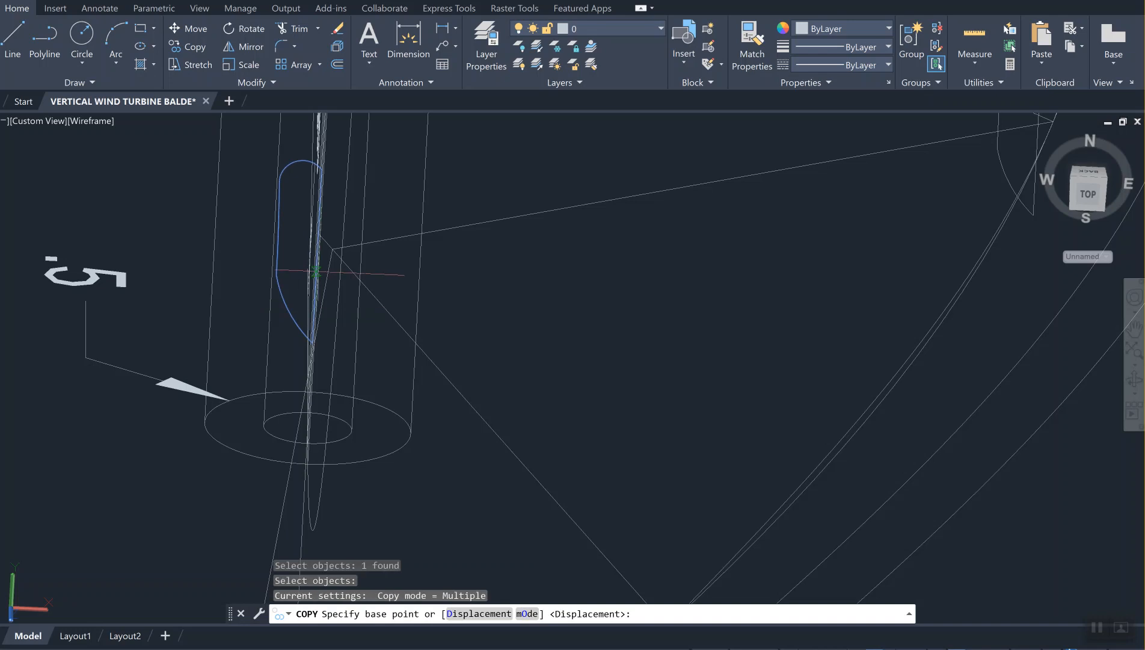
pyautogui.click(332, 249)
pyautogui.moveTo(527, 373); pyautogui.dragTo(538, 245, button='middle')
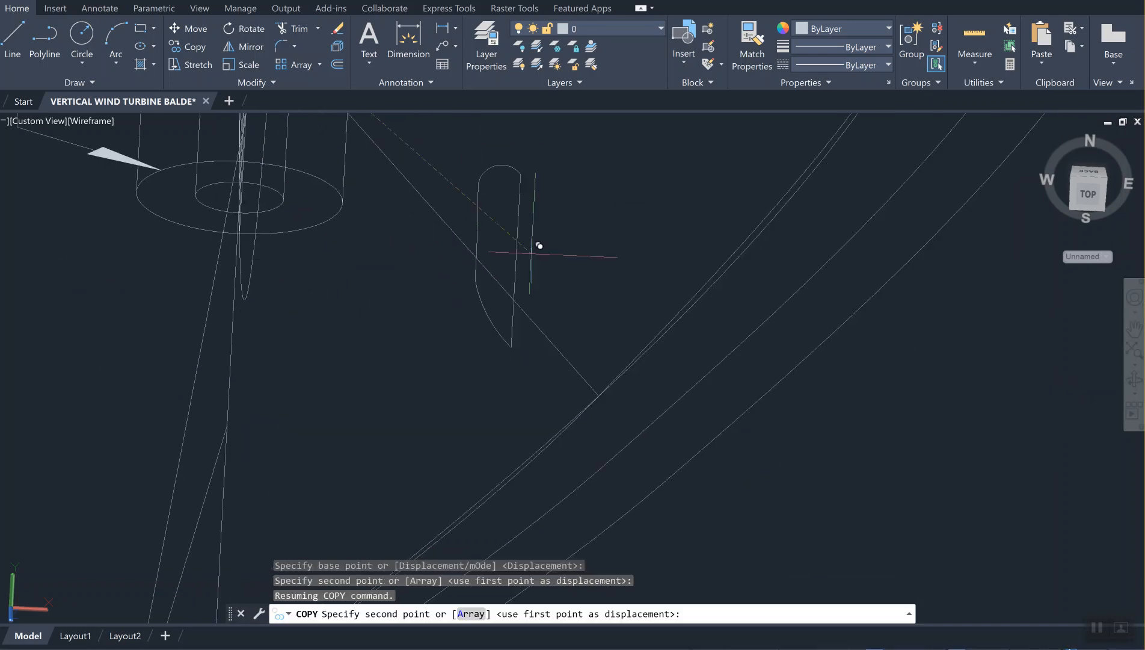
pyautogui.click(605, 390)
pyautogui.press('Escape')
pyautogui.press('Escape')
pyautogui.press('Escape')
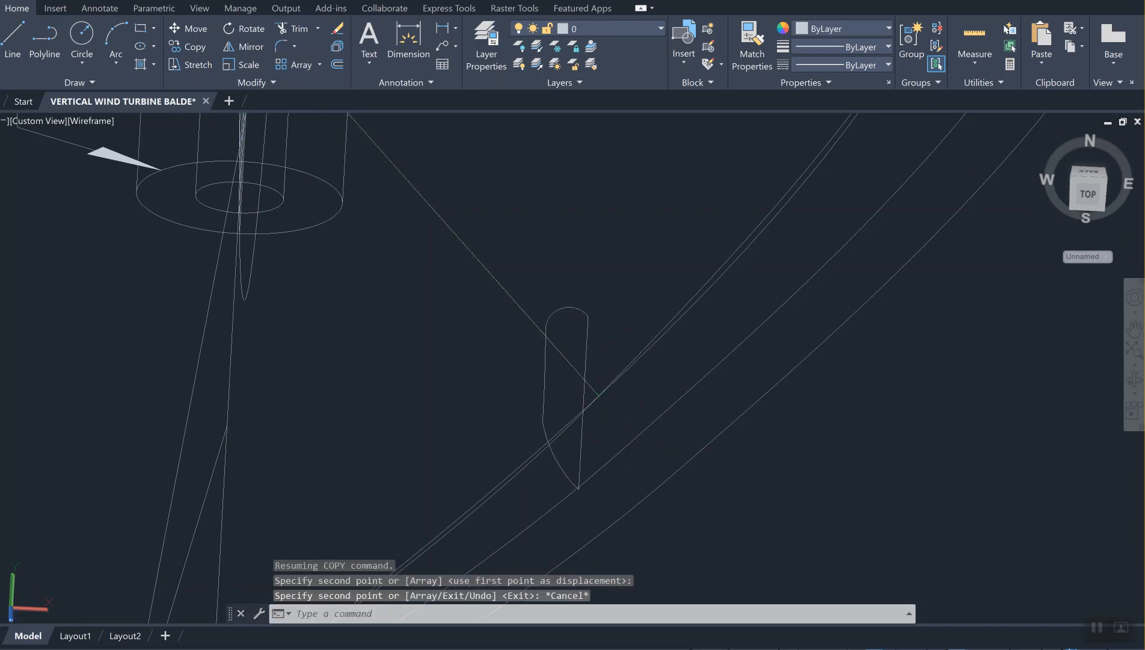
# Step: Move one of the overlapping closed profiles at the hub a short distance sideways, clear of the central axis
pyautogui.scroll(-2, 697, 328)
pyautogui.moveTo(692, 337); pyautogui.dragTo(608, 588, button='middle')
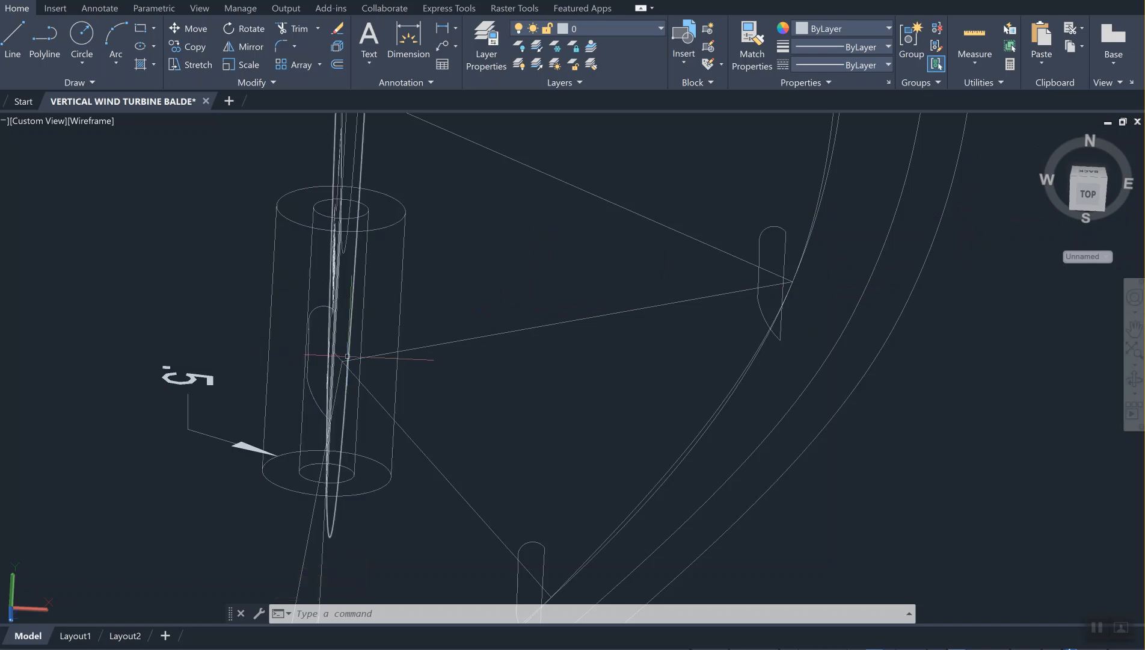
pyautogui.scroll(2, 304, 347)
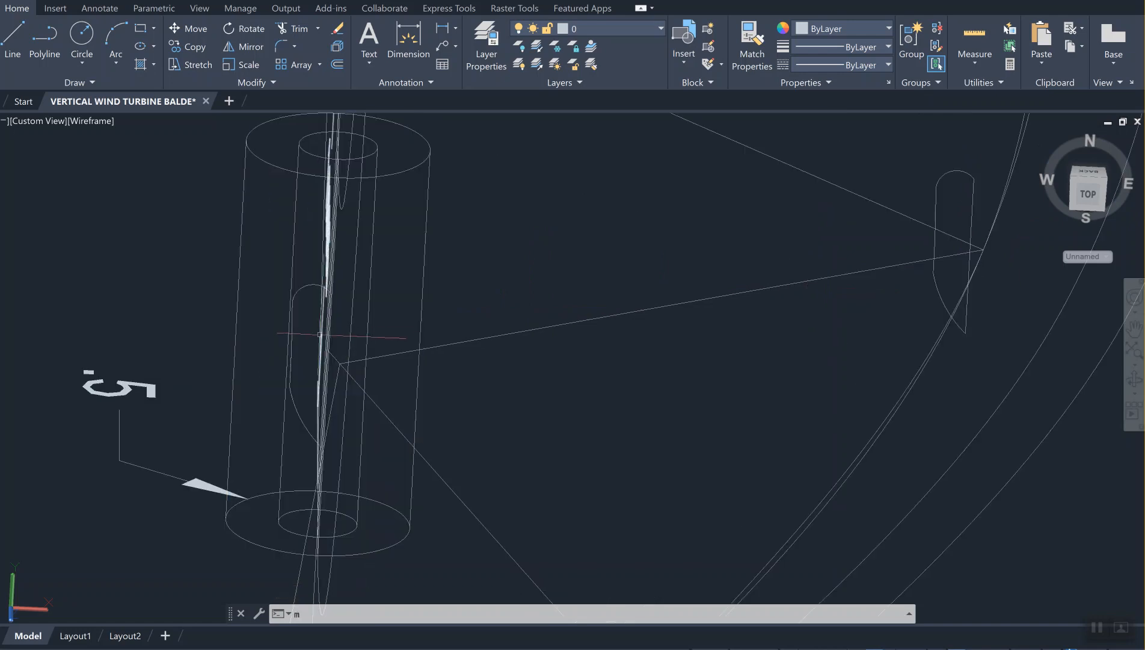
pyautogui.write('m')
pyautogui.press('Return')
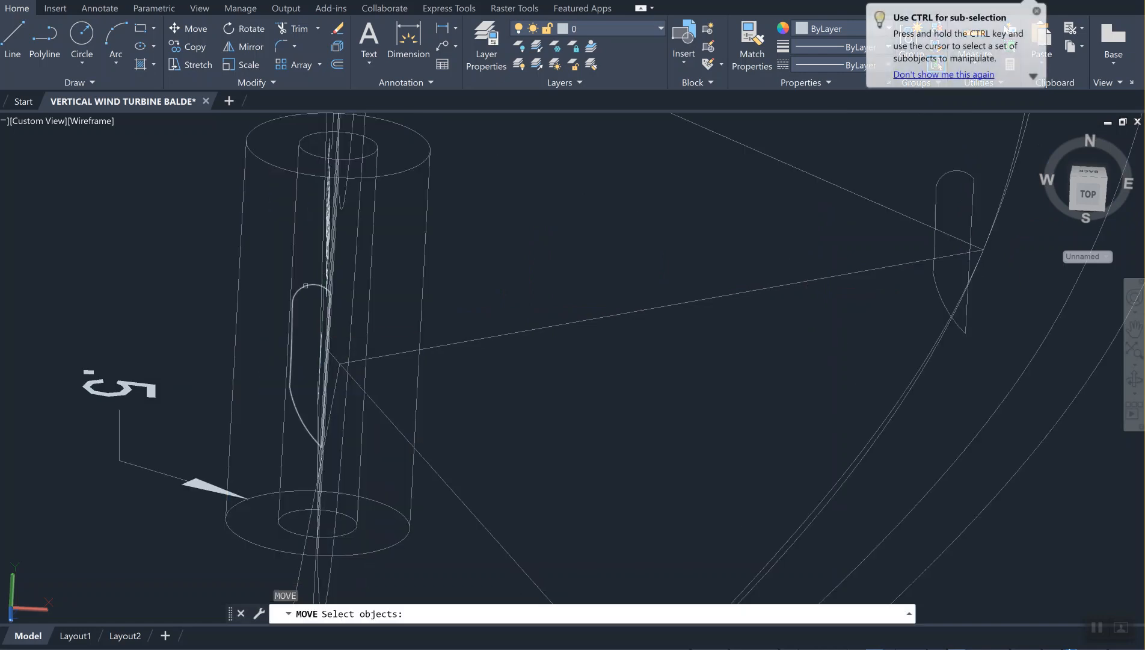
pyautogui.click(307, 289)
pyautogui.press('Return')
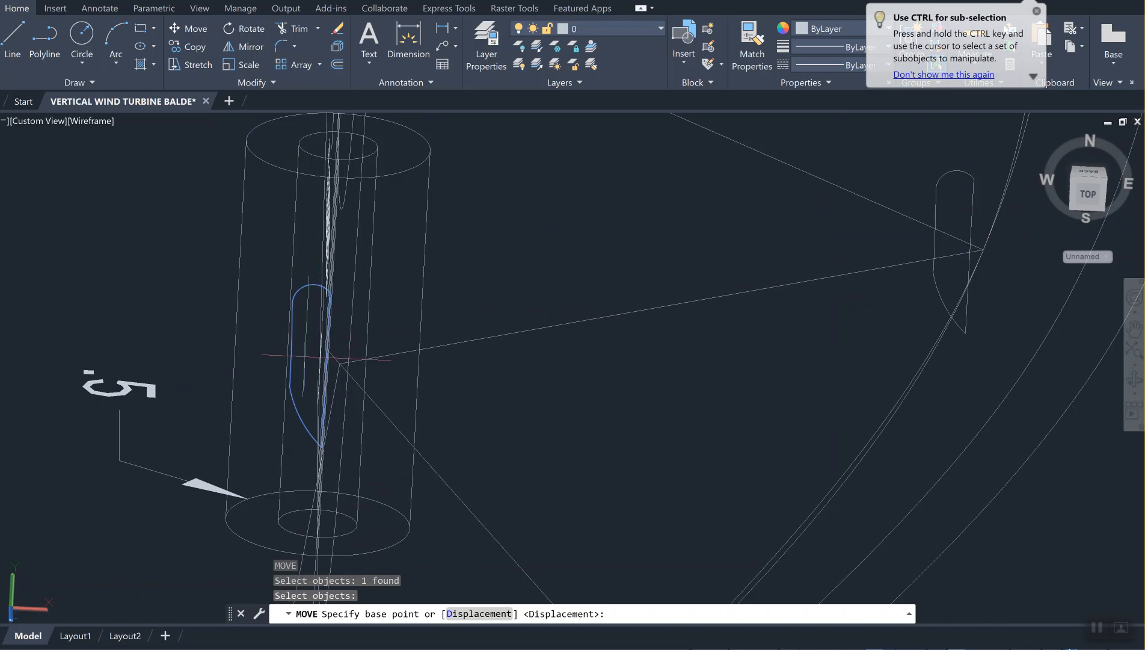
pyautogui.click(325, 356)
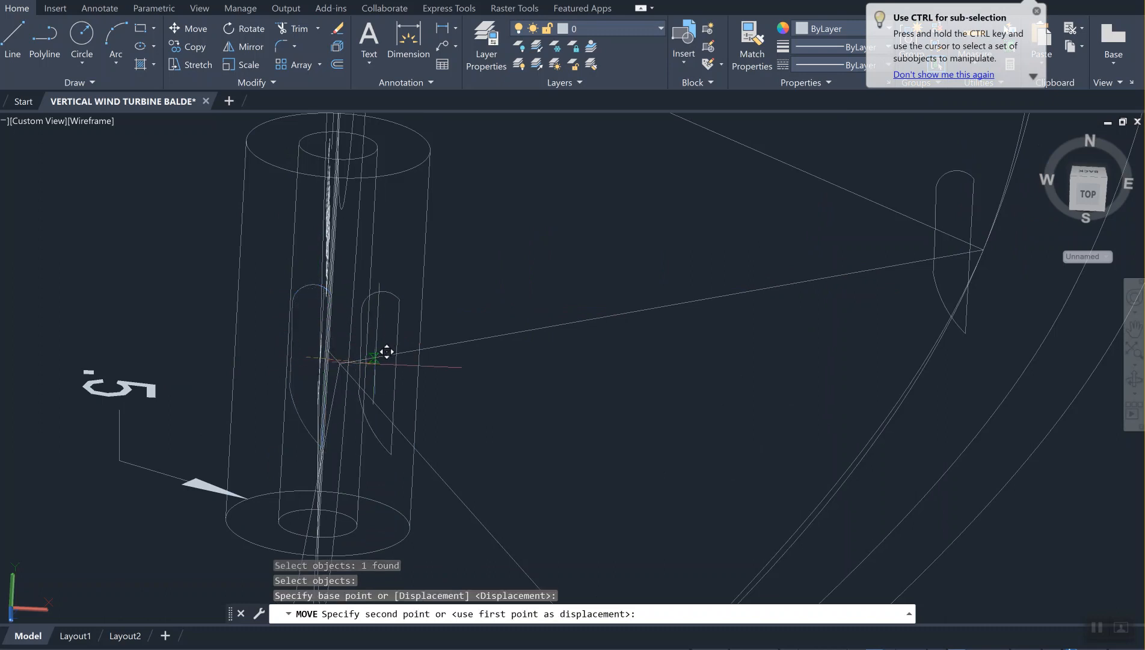
pyautogui.click(397, 351)
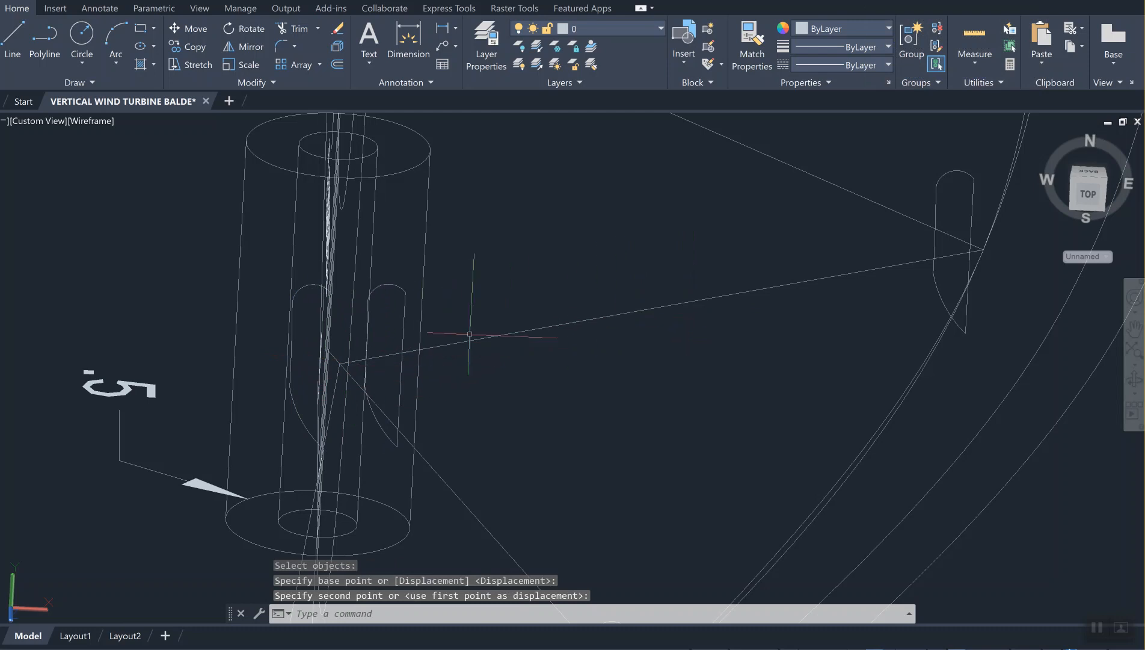
# Step: Move the other closed profile at the hub diagonally sideways and down, partly overlapping the lower part of the first shifted profile
pyautogui.press('Return')
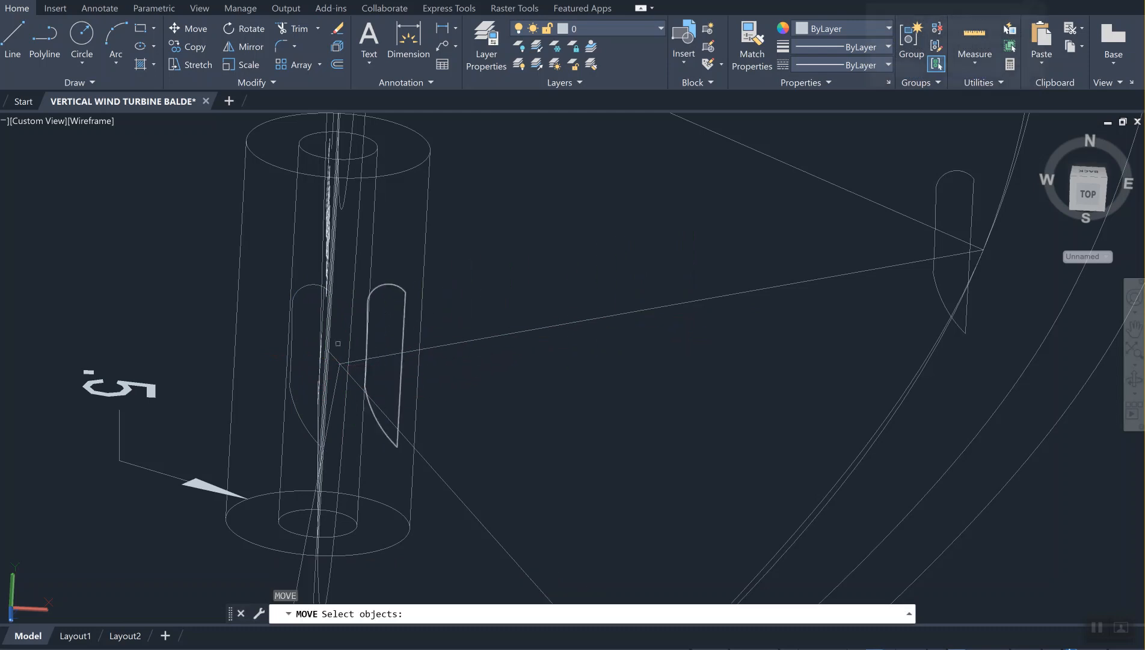
pyautogui.click(306, 287)
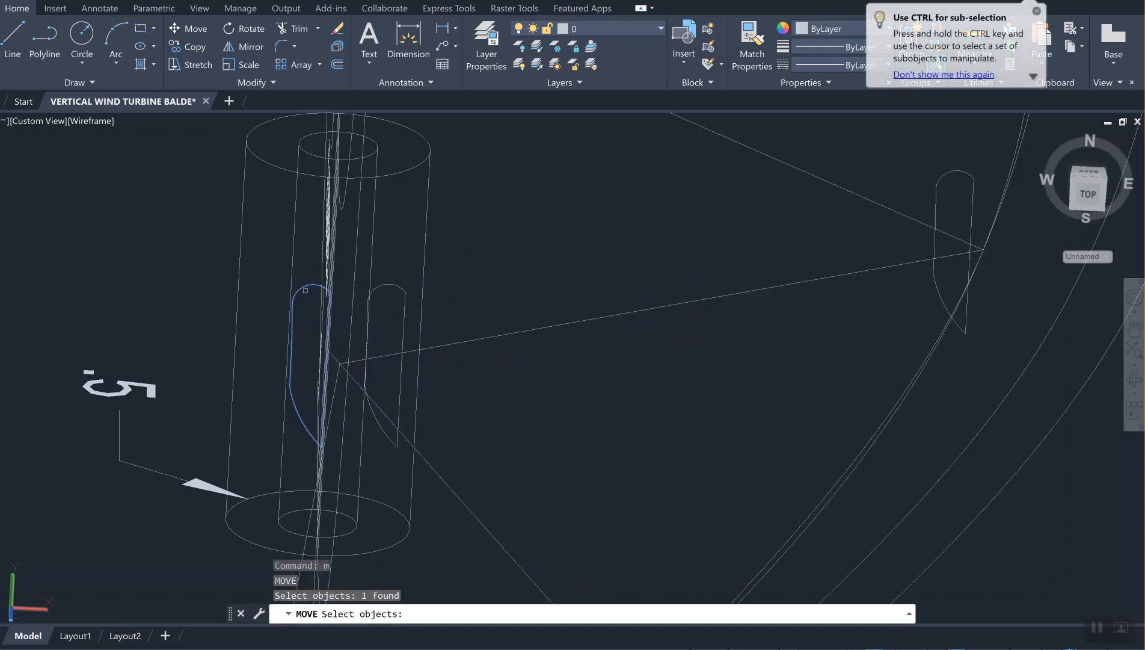
pyautogui.press('Return')
pyautogui.click(317, 343)
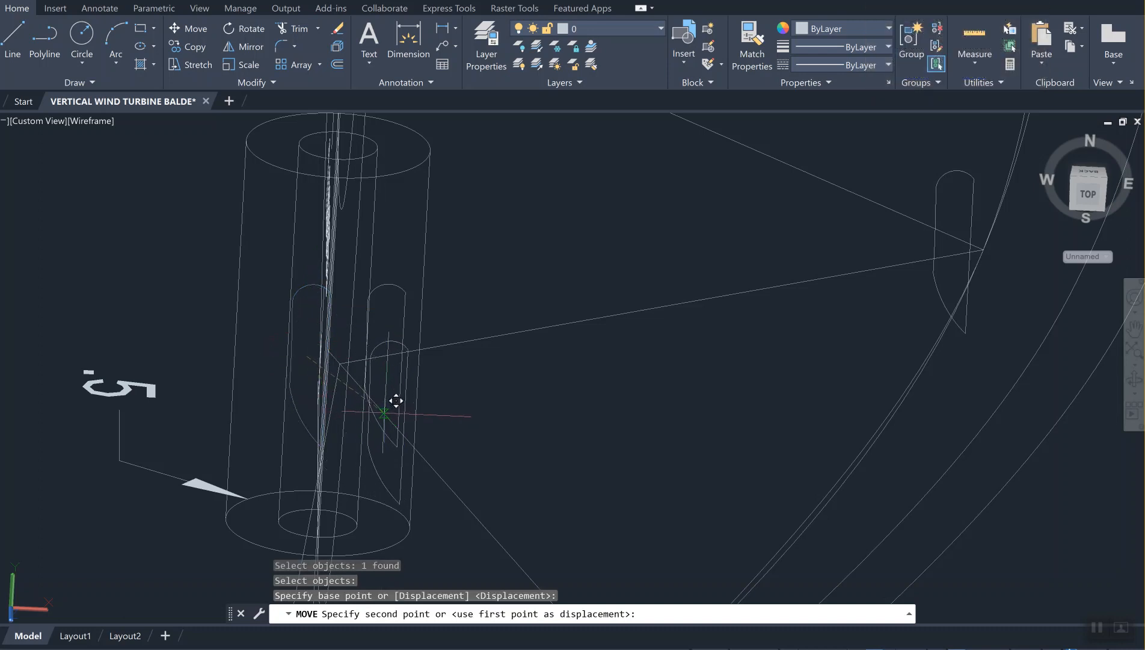
pyautogui.click(397, 403)
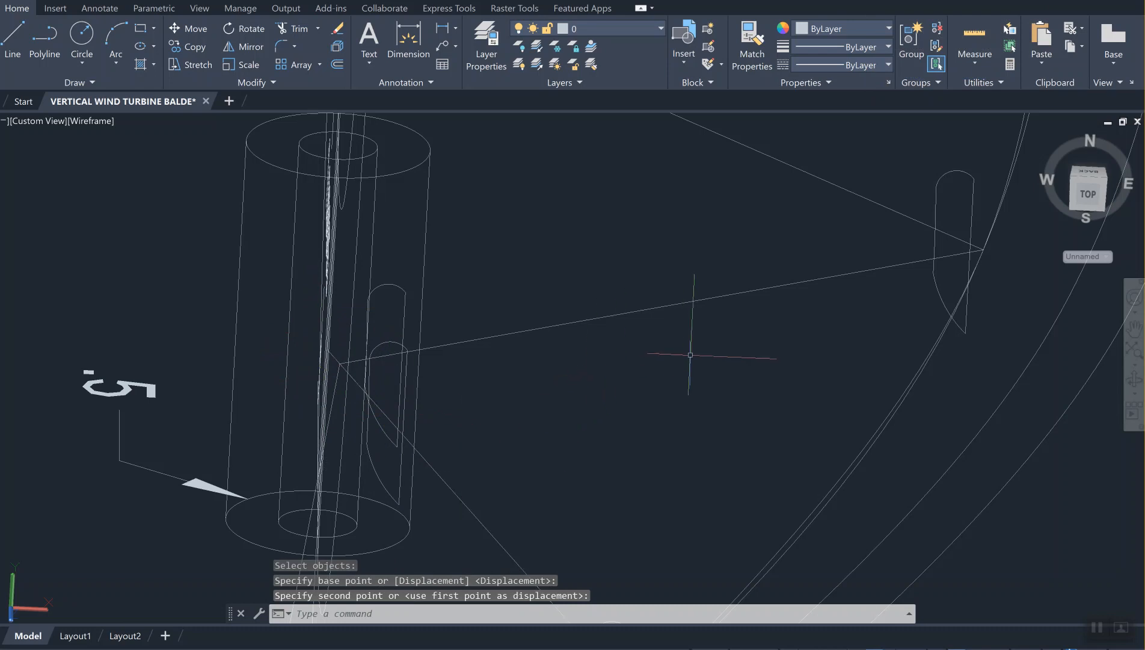
pyautogui.moveTo(812, 327); pyautogui.dragTo(650, 383, button='middle')
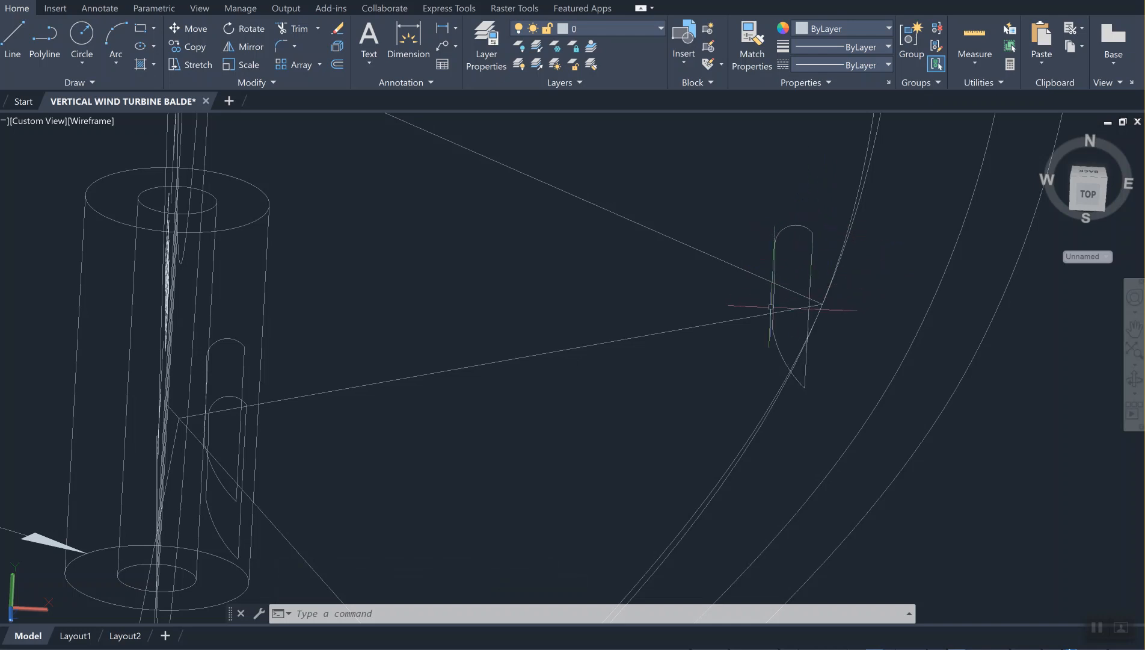
pyautogui.write('ro')
pyautogui.press('Return')
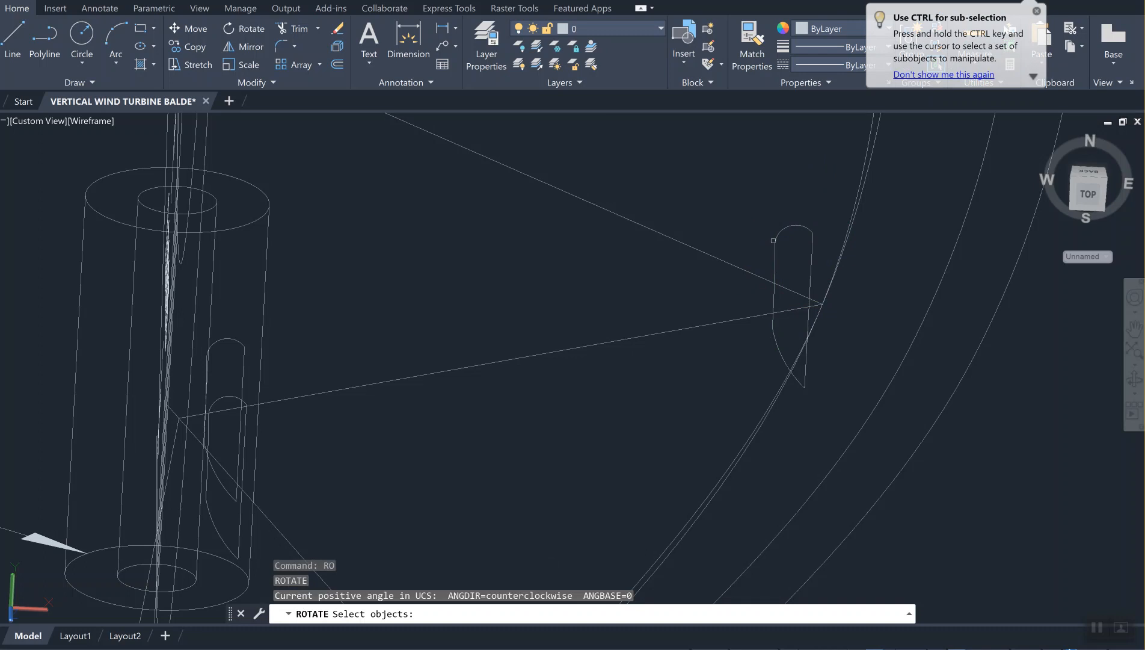
pyautogui.press('Escape')
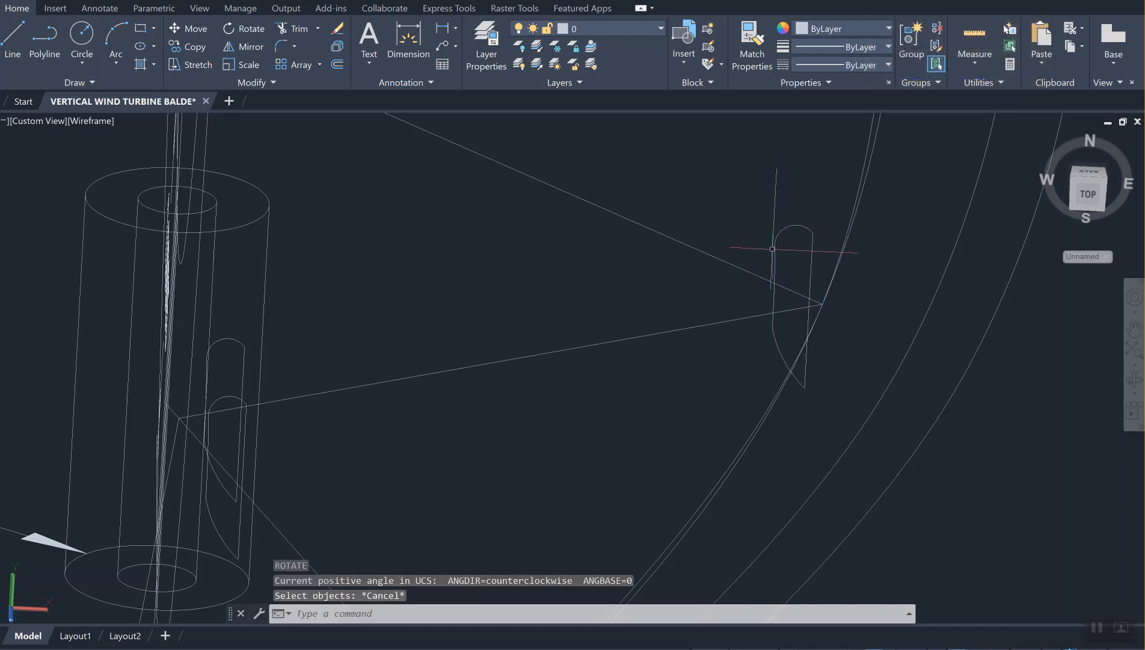
# Step: Set the UCS origin at the outer endpoint of the upper guide line on the blade curve, accepting the default axes
pyautogui.write('uc')
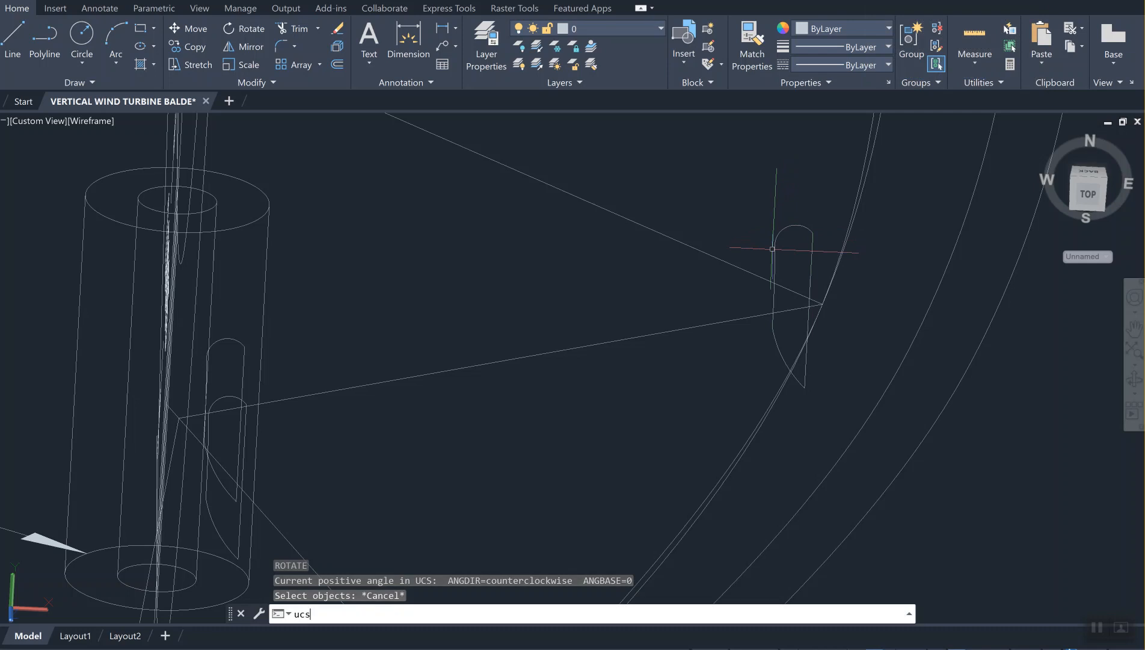
pyautogui.write('s')
pyautogui.press('Return')
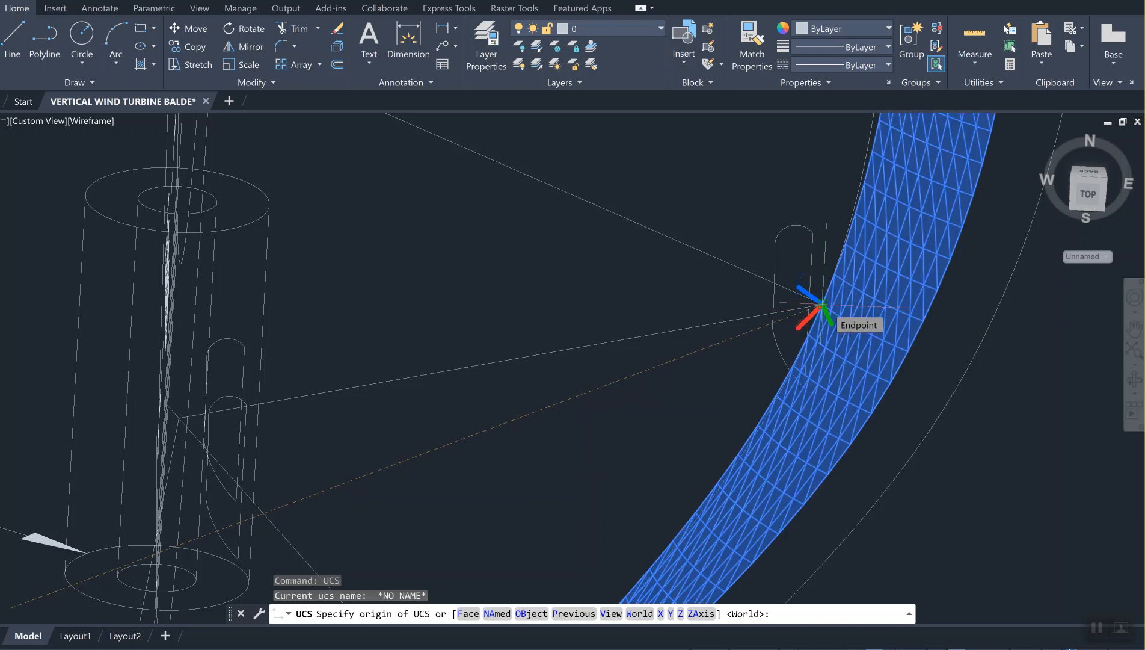
pyautogui.click(823, 305)
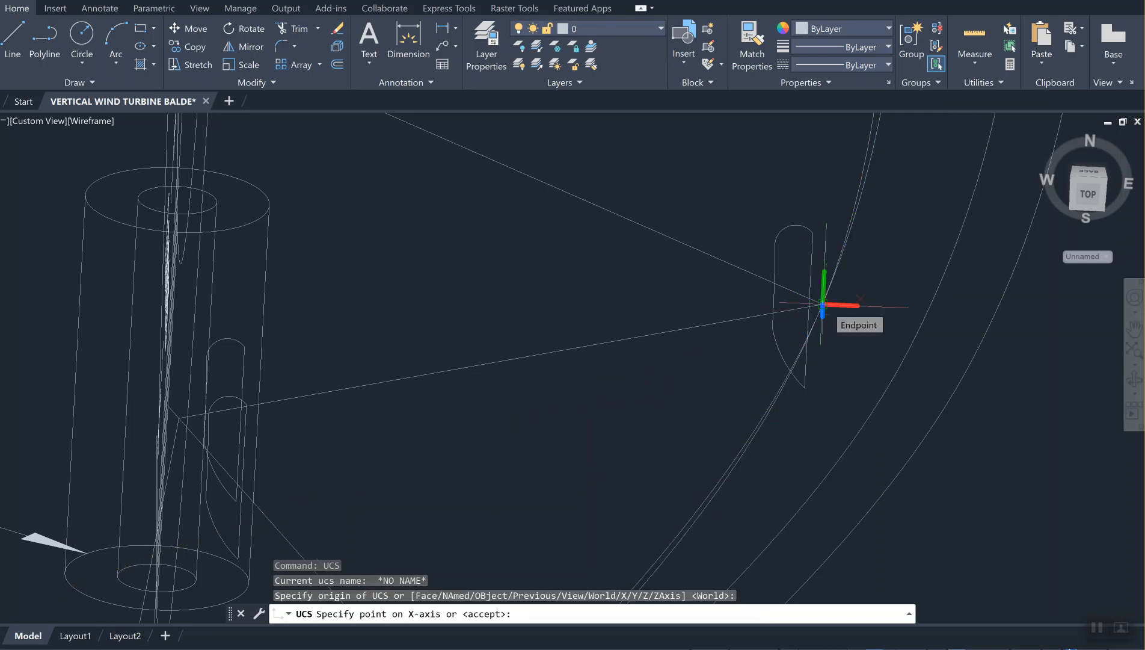
pyautogui.press('Return')
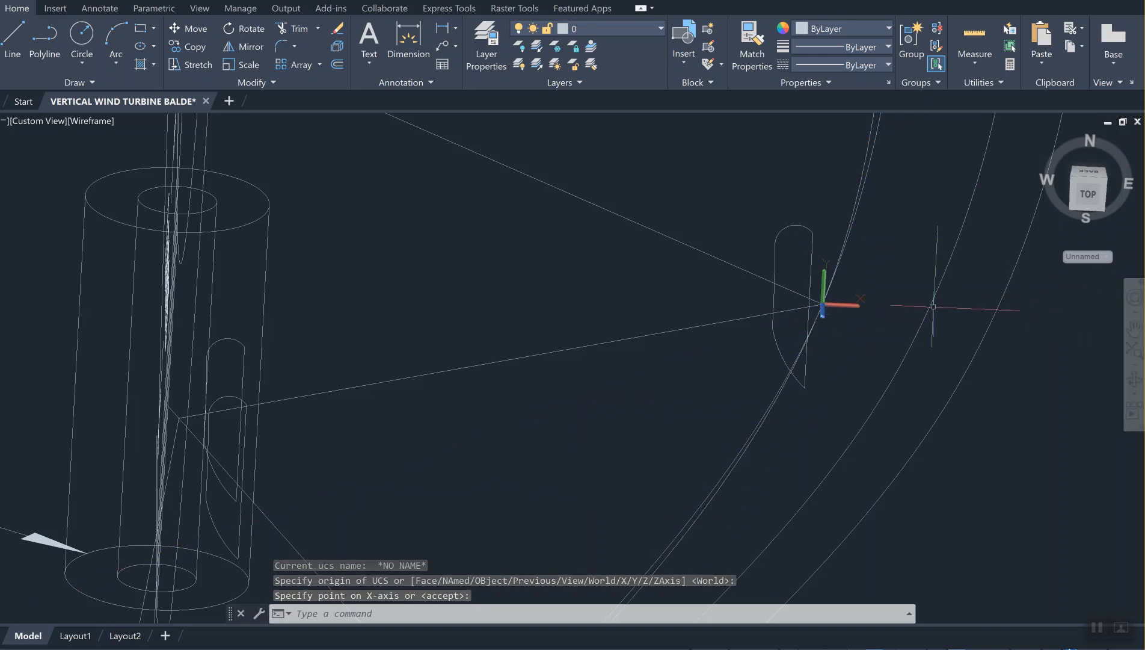
# Step: Rotate the upper outer profile by about 338° around the guide-line endpoint so it follows the slope of the blade curve
pyautogui.write('RO')
pyautogui.press('Return')
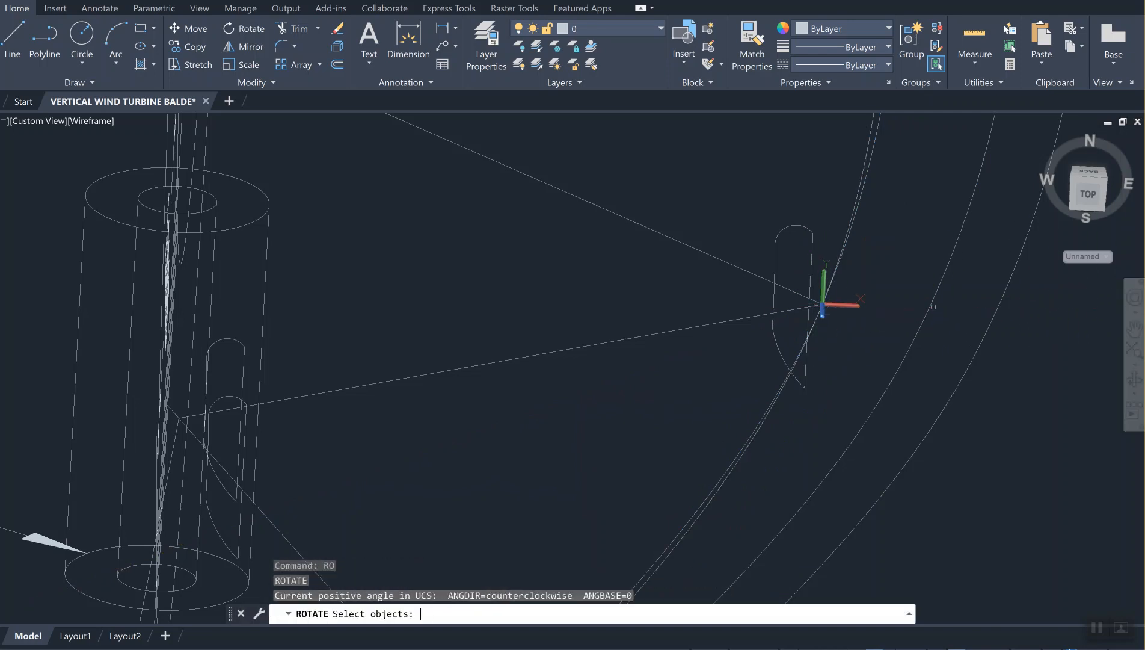
pyautogui.click(797, 227)
pyautogui.press('Return')
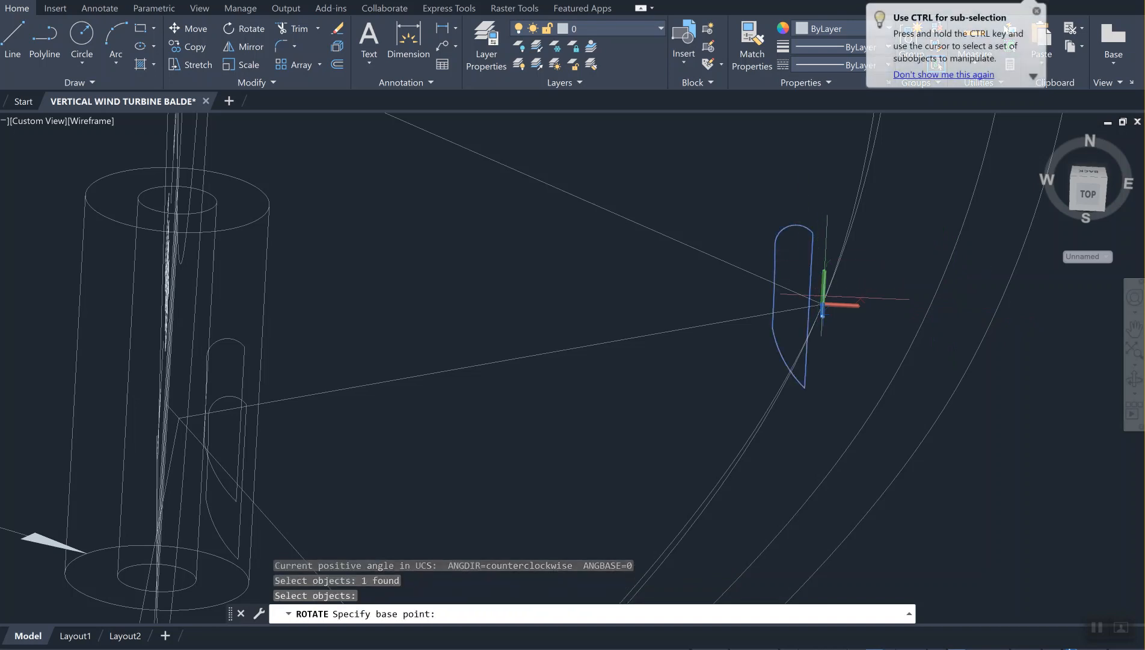
pyautogui.click(824, 305)
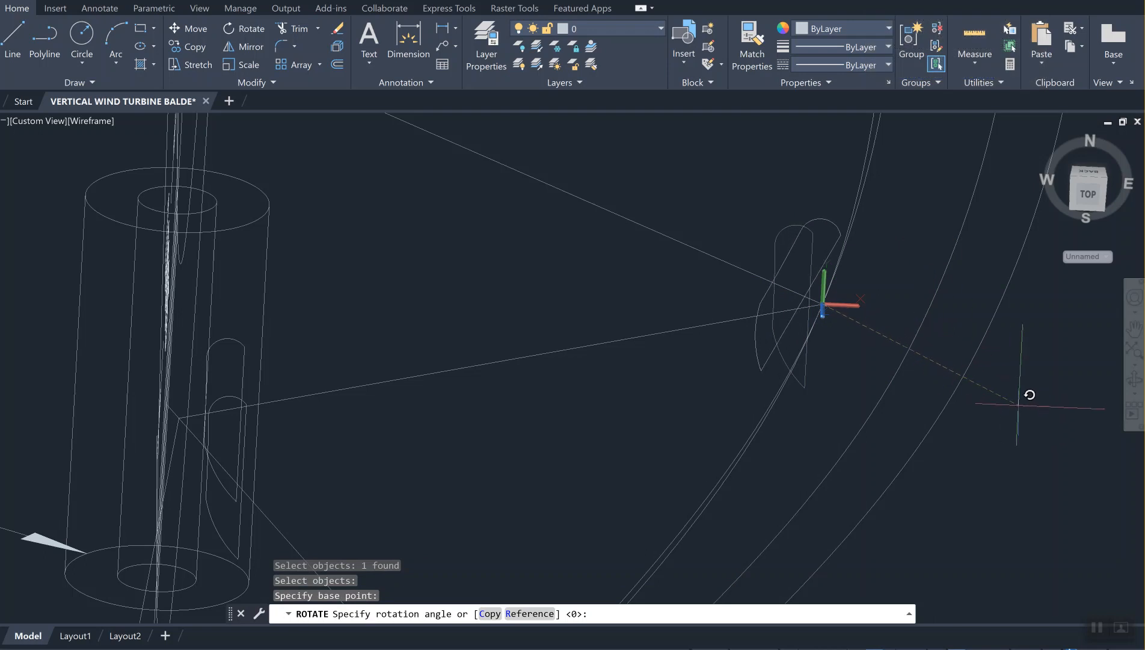
pyautogui.click(1035, 384)
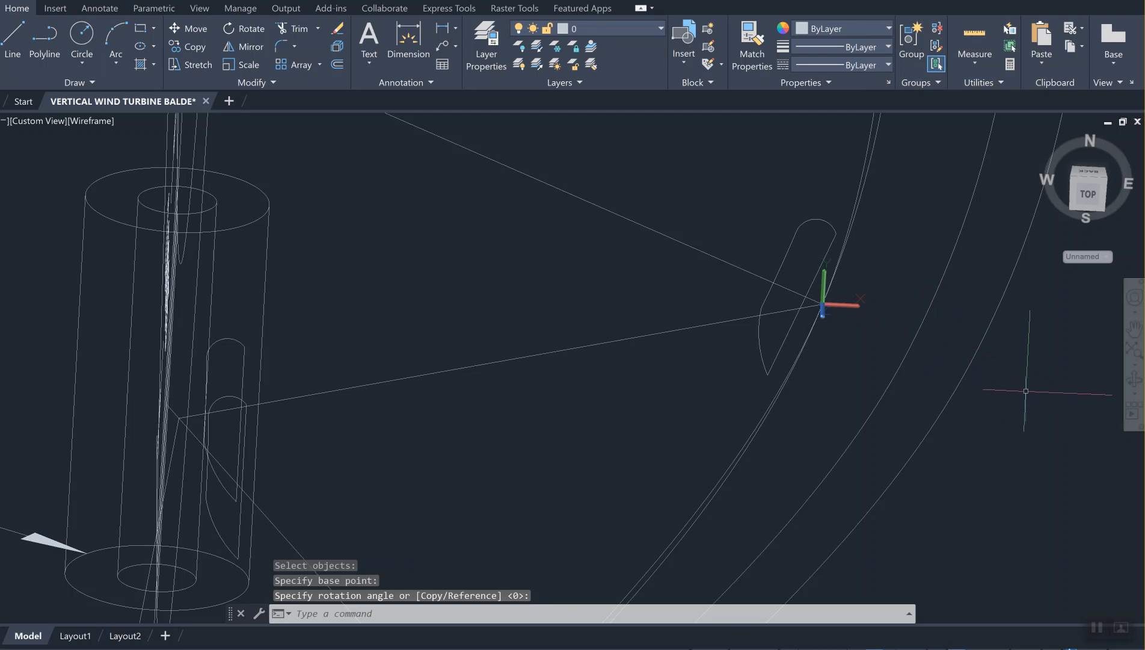
# Step: Move the rotated upper profile outward past the guide-line endpoint, into the band between the blade's curved edges
pyautogui.write('m')
pyautogui.press('Return')
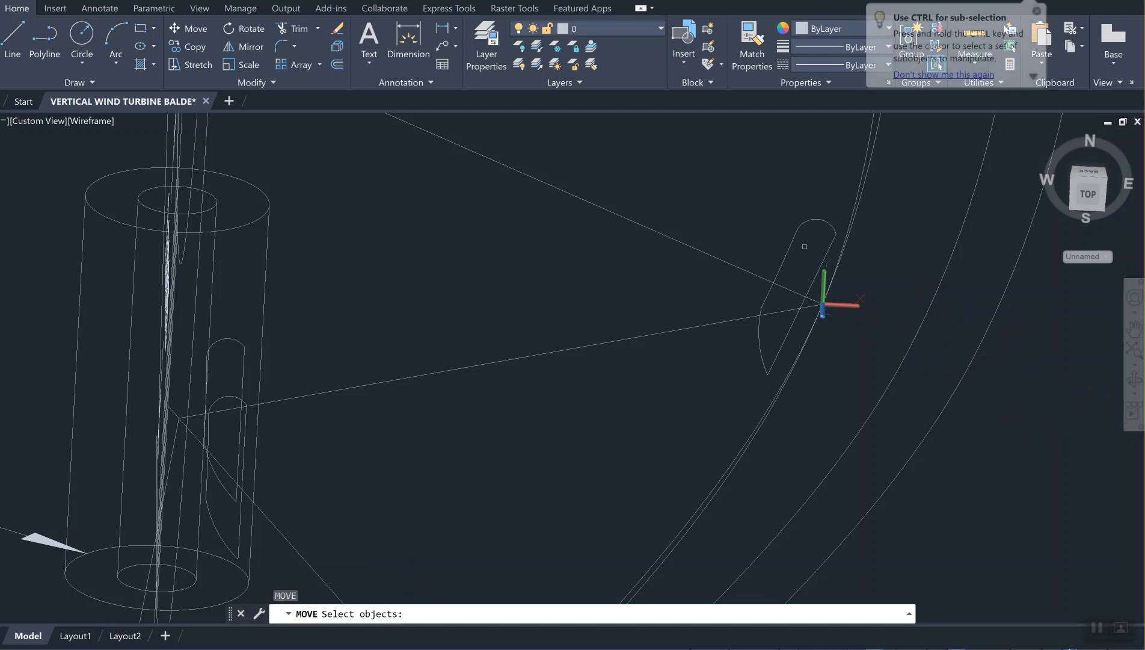
pyautogui.click(785, 256)
pyautogui.press('Return')
pyautogui.click(757, 218)
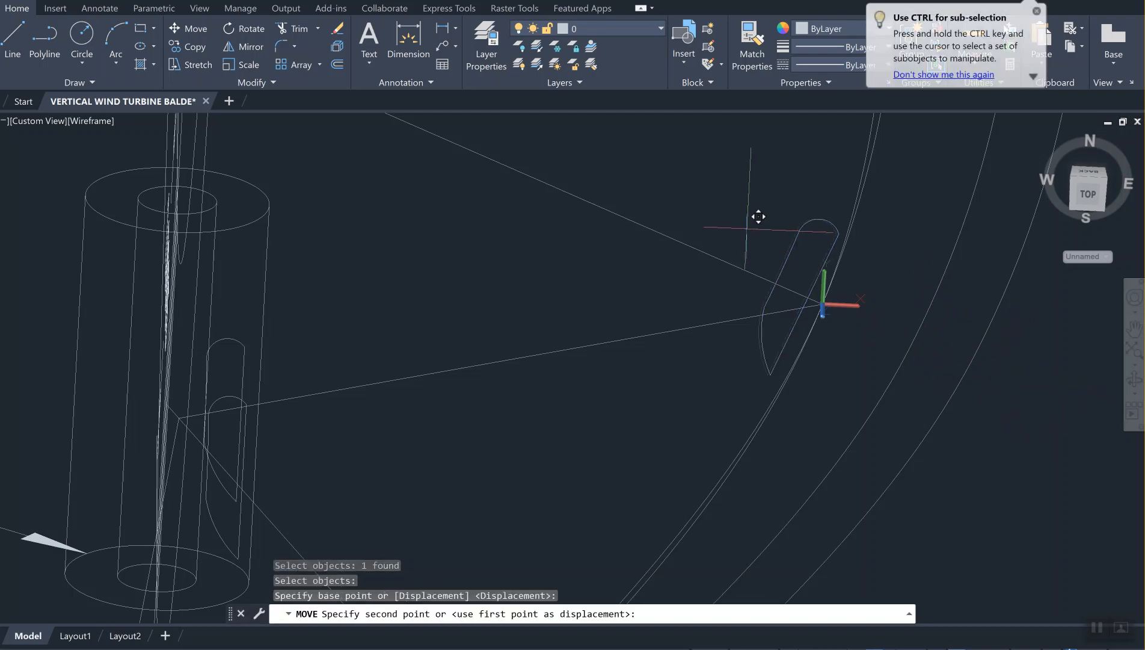
pyautogui.click(829, 265)
# Step: Set the UCS origin on the blade band beside the lower outer profile, accepting the default axes
pyautogui.moveTo(664, 444); pyautogui.dragTo(902, 29, button='middle')
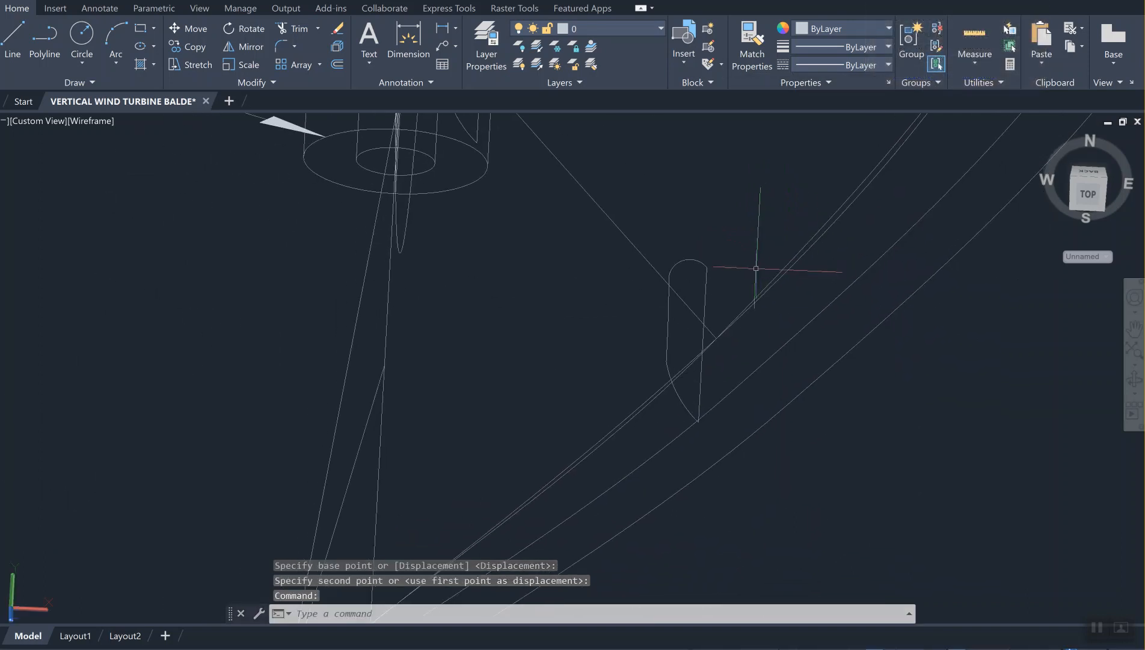
pyautogui.moveTo(719, 317); pyautogui.dragTo(735, 294, button='middle')
pyautogui.write('ucs')
pyautogui.press('Return')
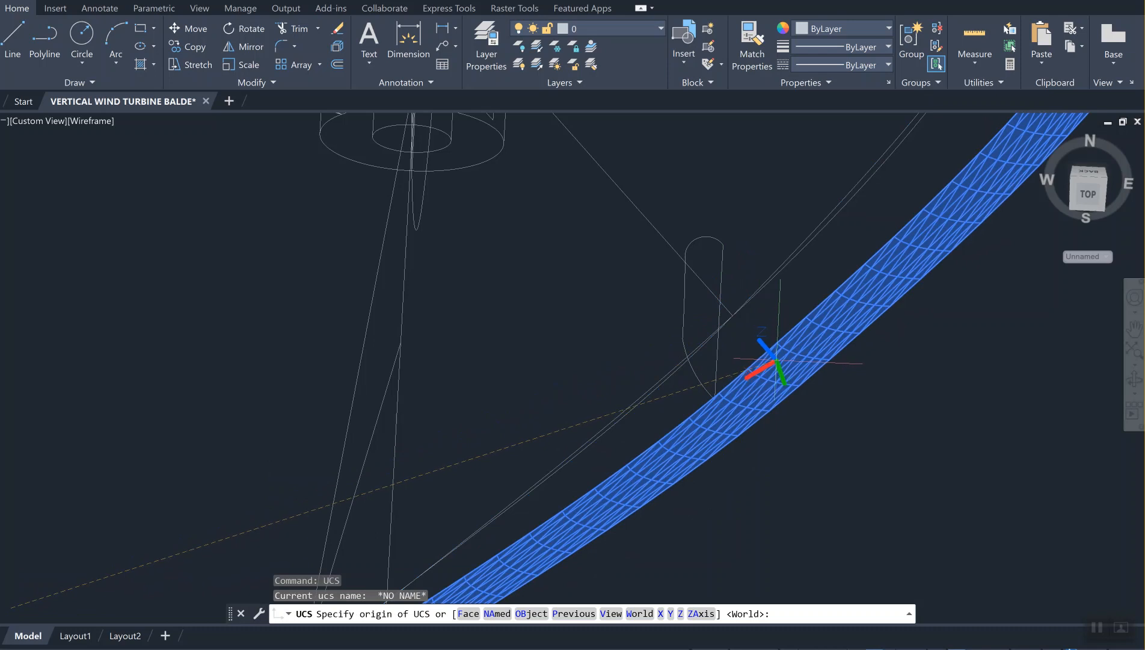
pyautogui.click(777, 362)
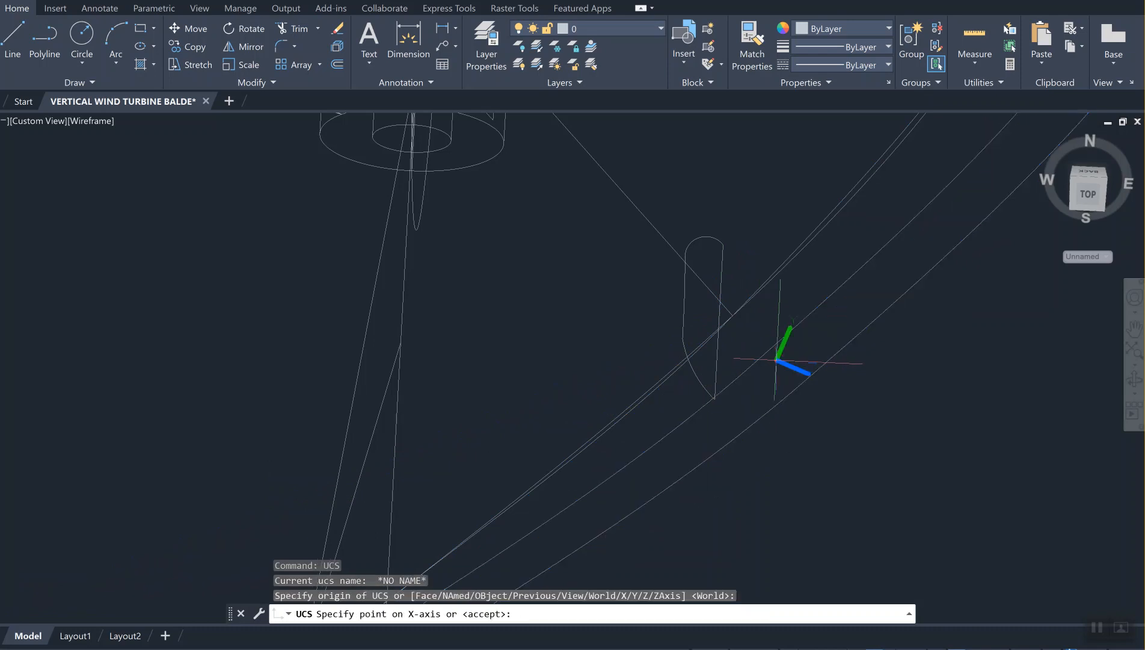
pyautogui.press('Return')
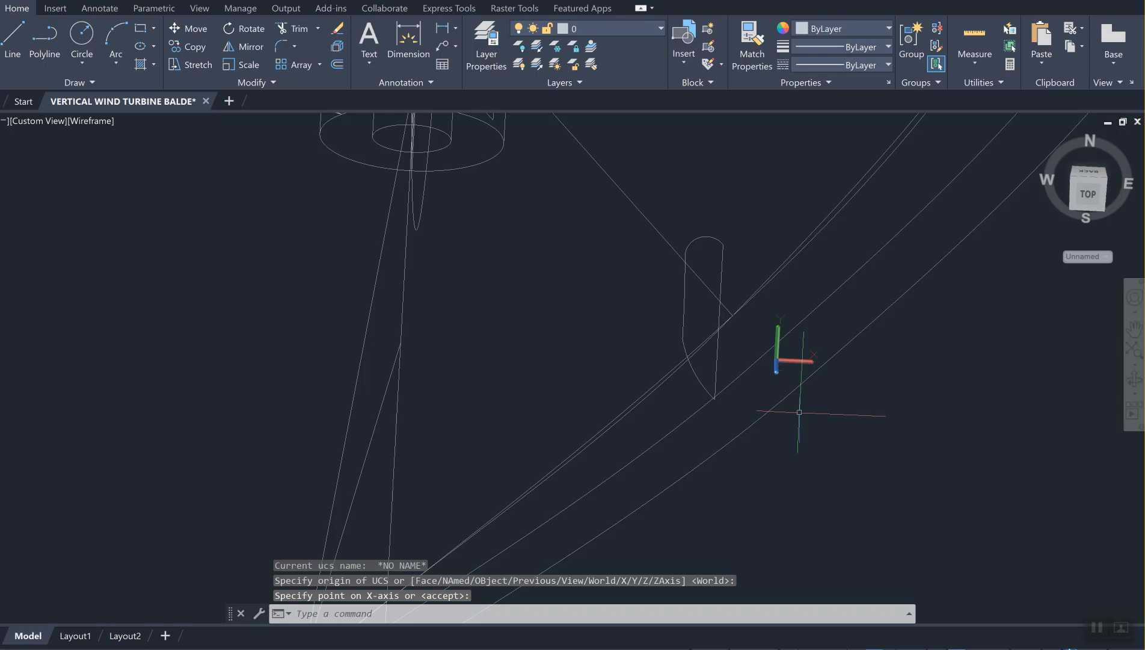
# Step: Rotate the lower outer profile clockwise around the UCS origin until it runs roughly parallel to the blade curve
pyautogui.write('RO')
pyautogui.press('Return')
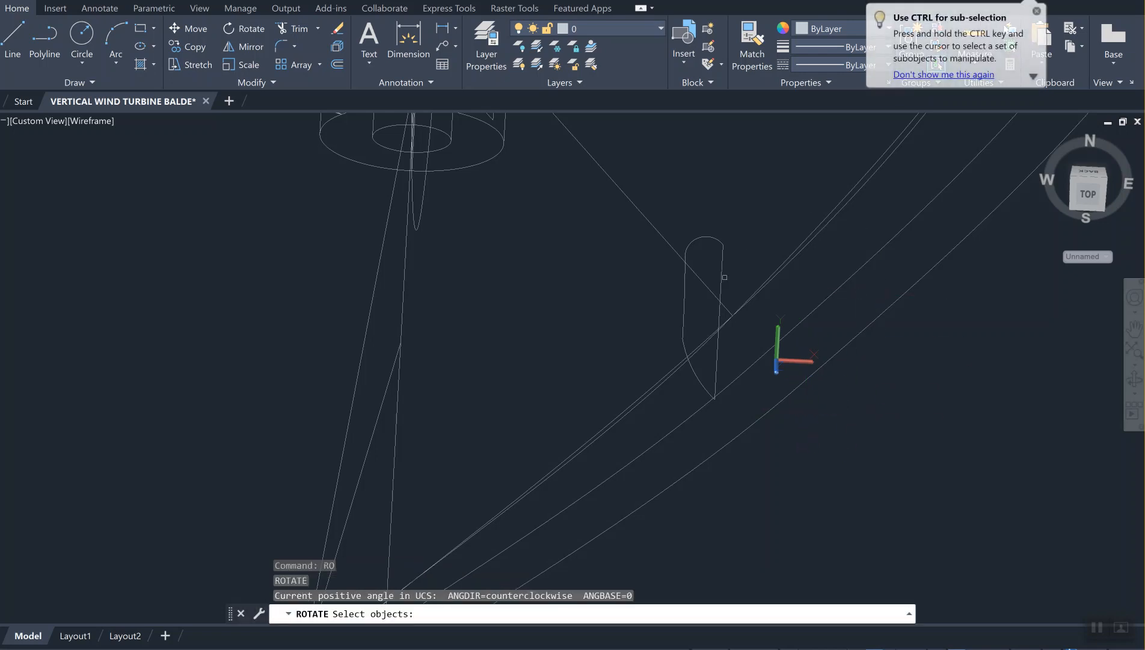
pyautogui.click(723, 277)
pyautogui.press('Return')
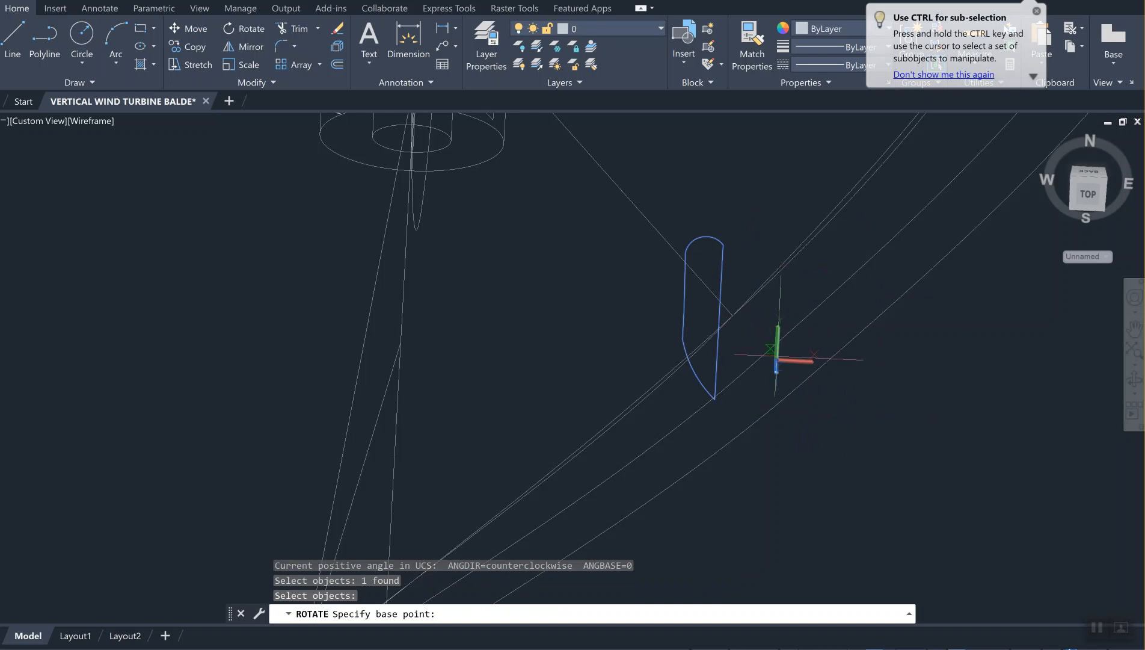
pyautogui.click(777, 359)
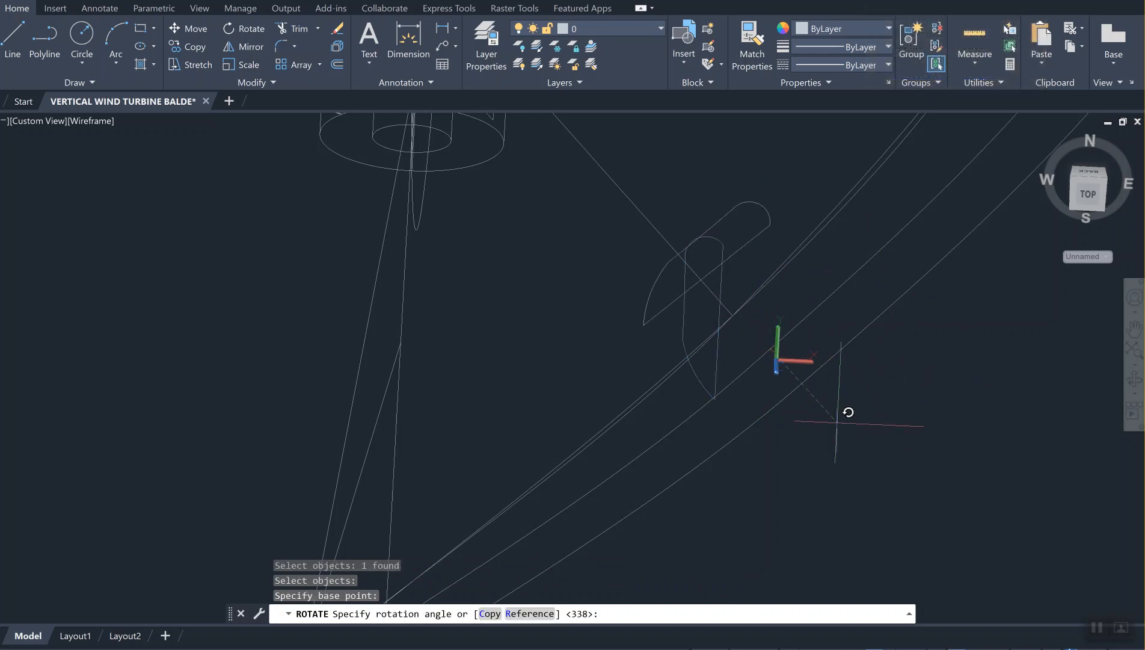
pyautogui.click(872, 422)
# Step: Move the rotated lower profile outward across the inner blade curve into the band between the blade's curved edges
pyautogui.write('m')
pyautogui.press('Return')
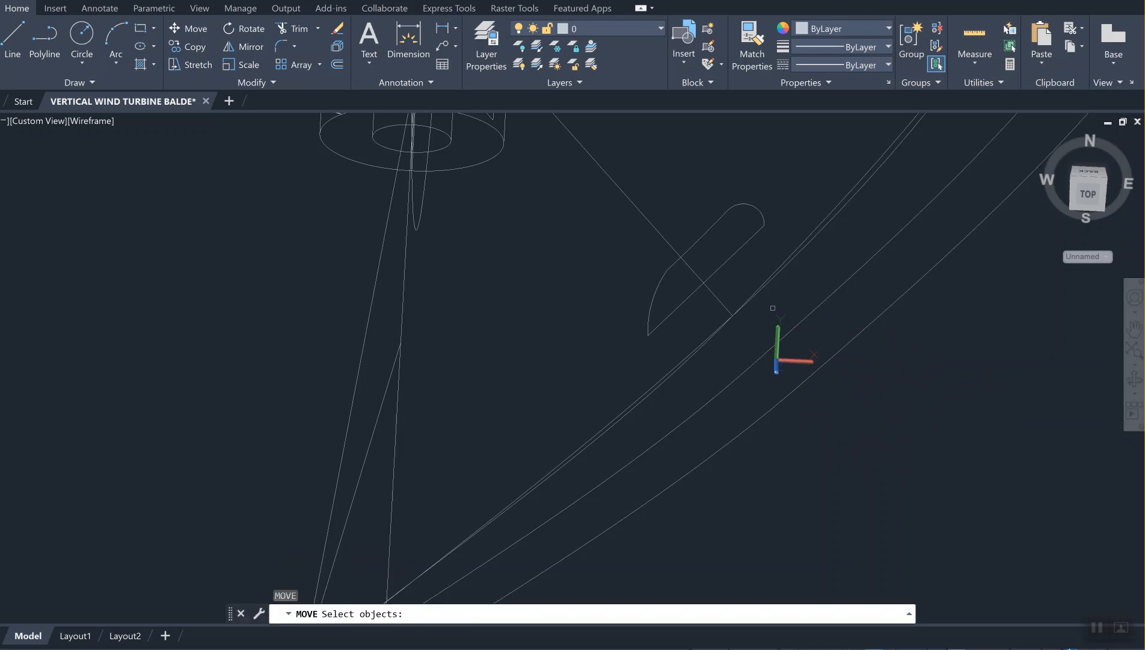
pyautogui.click(722, 265)
pyautogui.press('Return')
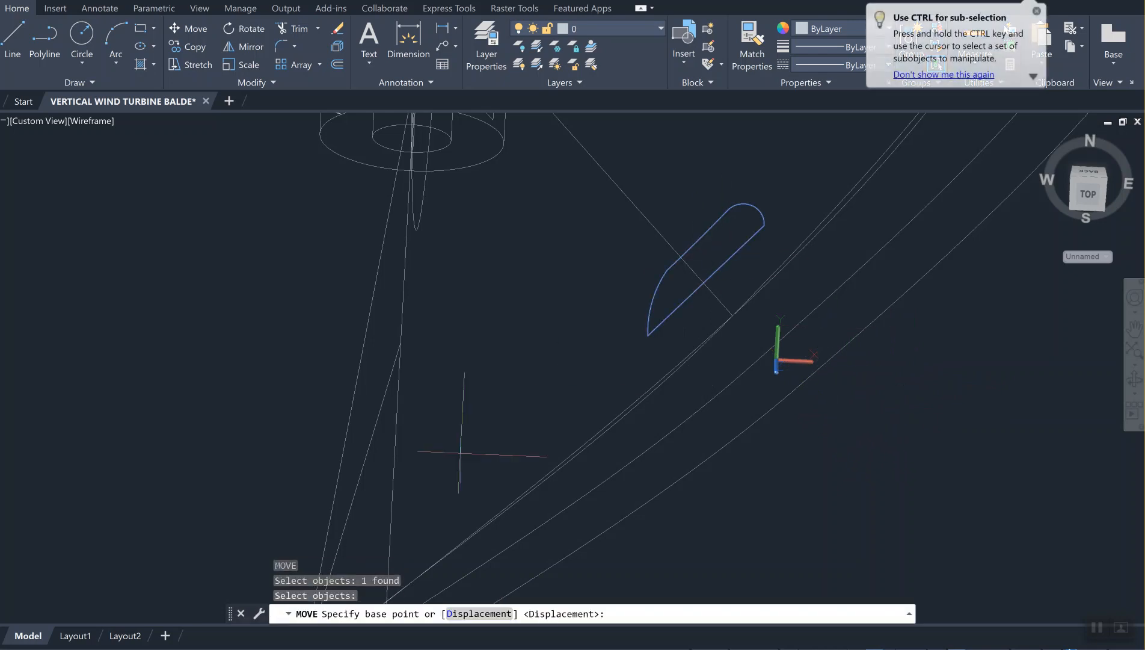
pyautogui.click(886, 459)
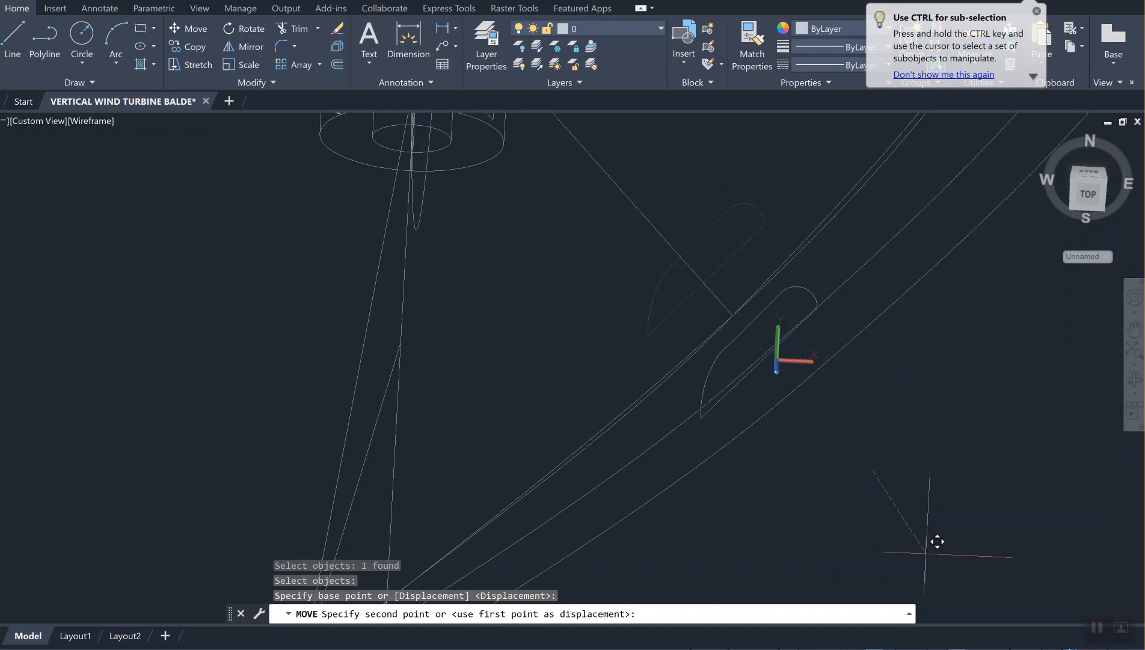
pyautogui.click(921, 551)
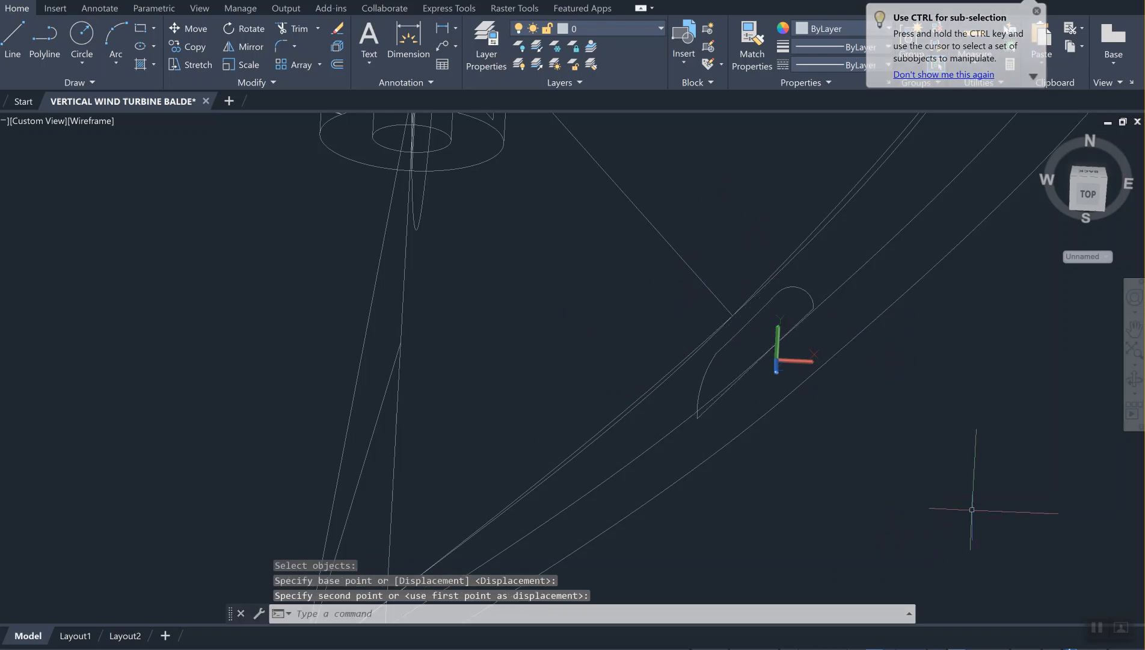
pyautogui.scroll(-2, 926, 433)
pyautogui.moveTo(902, 427)
pyautogui.mouseDown(button='middle')
pyautogui.moveTo(669, 516)
pyautogui.moveTo(736, 485)
pyautogui.mouseUp(button='middle')
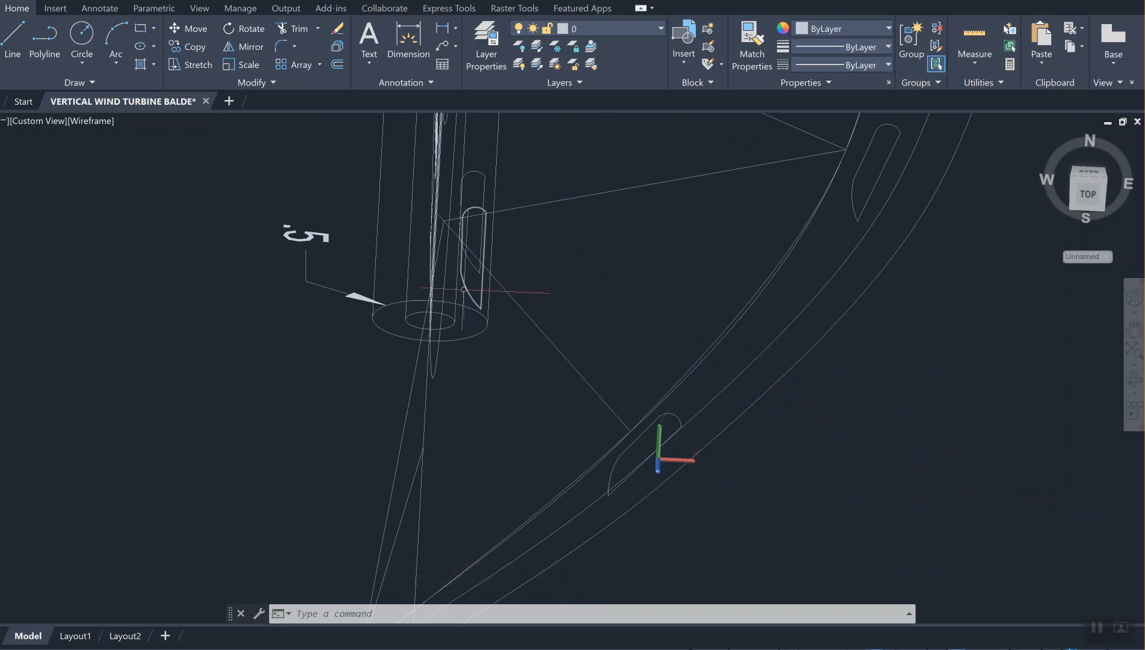
pyautogui.write('o')
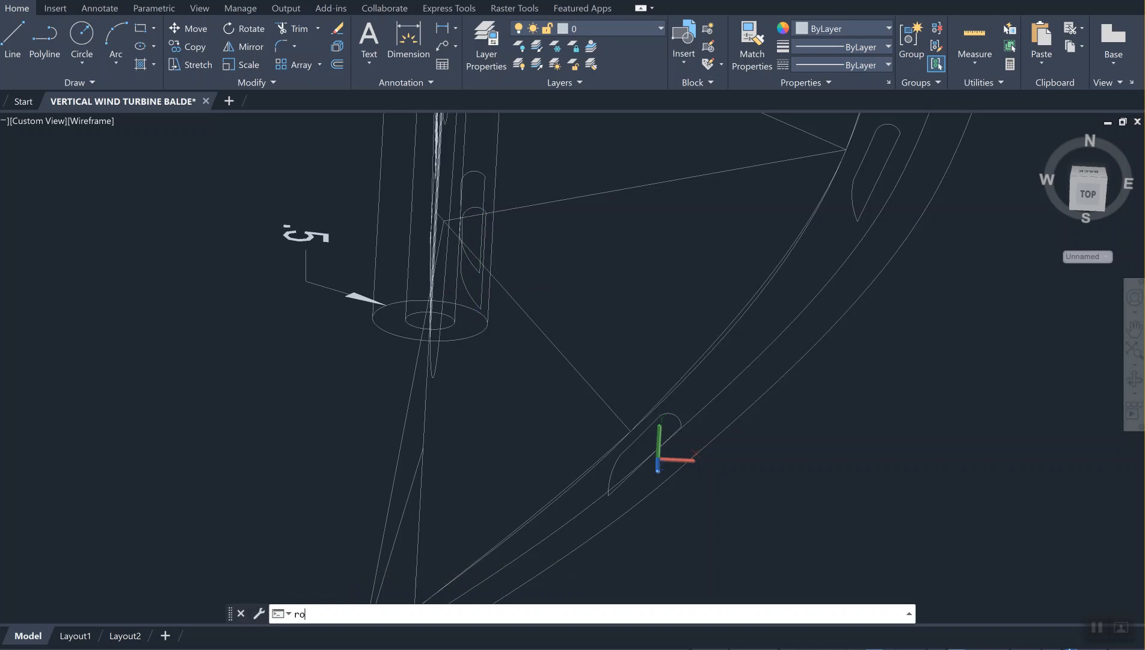
pyautogui.press('Return')
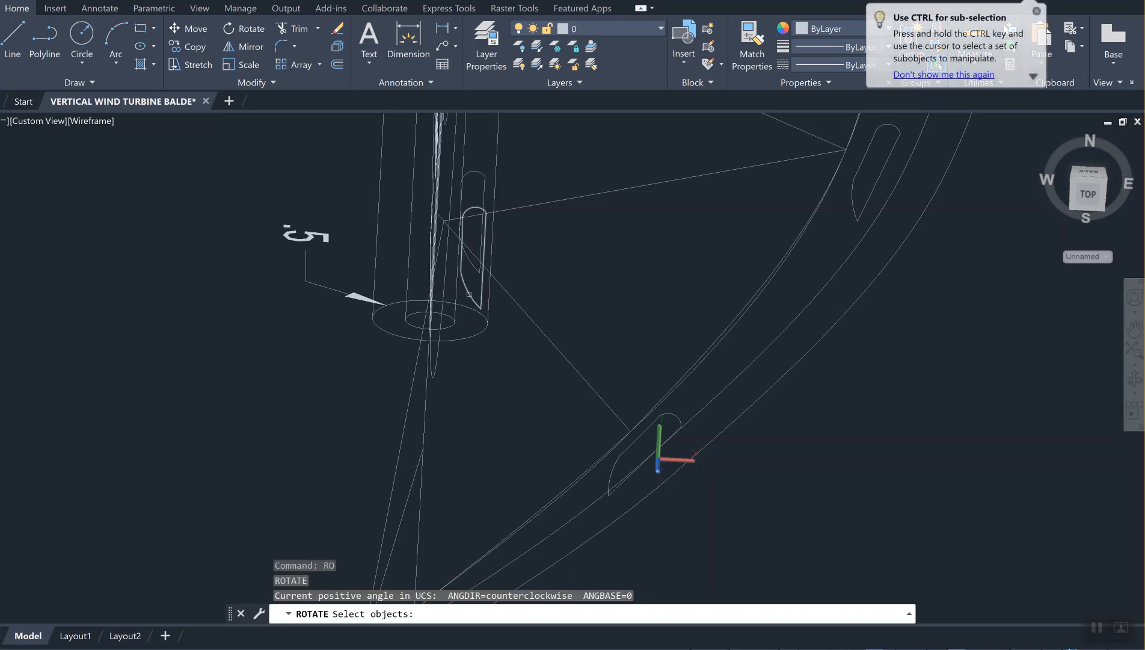
pyautogui.press('Escape')
pyautogui.press('Escape')
pyautogui.press('Escape')
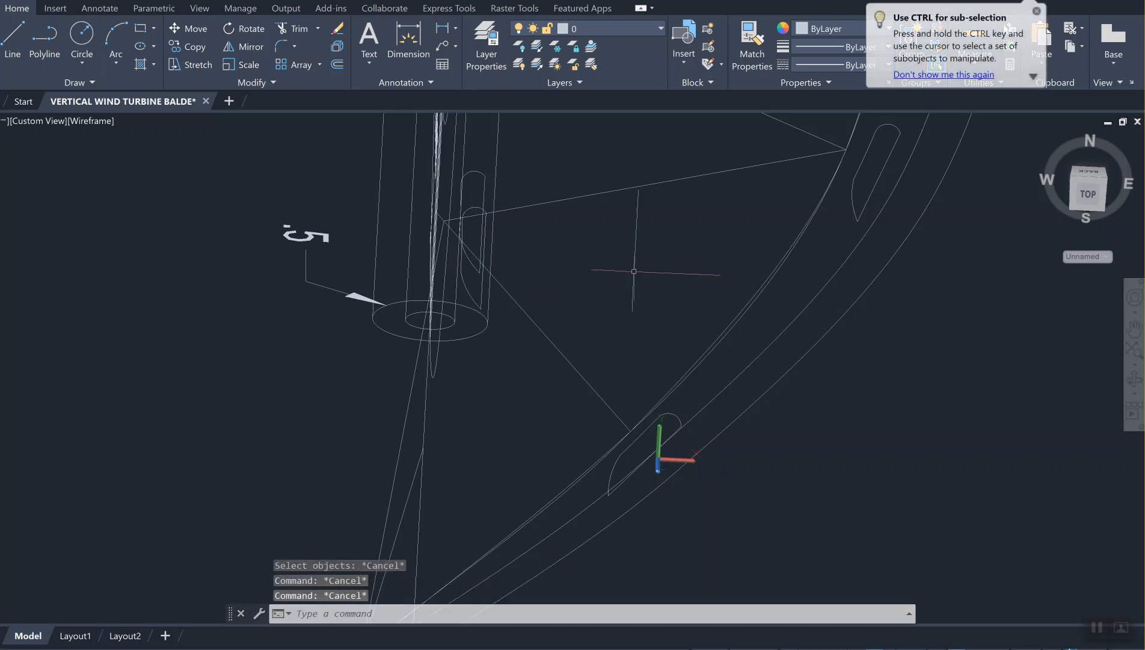
# Step: Loft a solid arm from the upper hub profile to the upper outer profile on the blade, using cross sections only
pyautogui.scroll(-2, 623, 272)
pyautogui.moveTo(622, 271); pyautogui.dragTo(604, 317, button='middle')
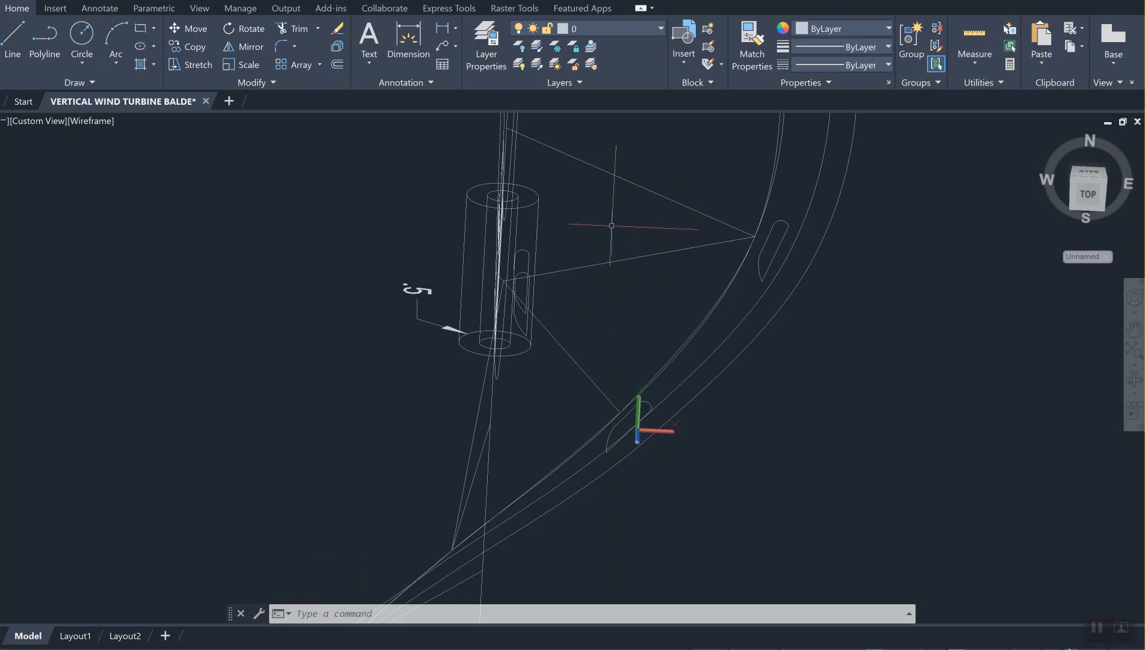
pyautogui.write('loft')
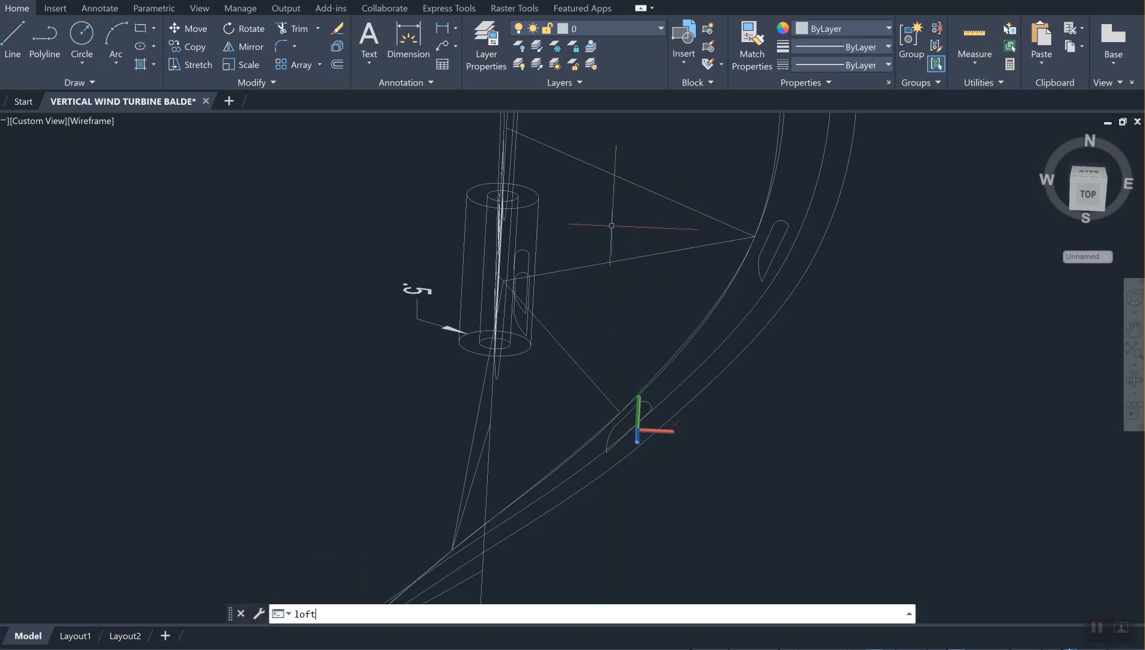
pyautogui.press('Return')
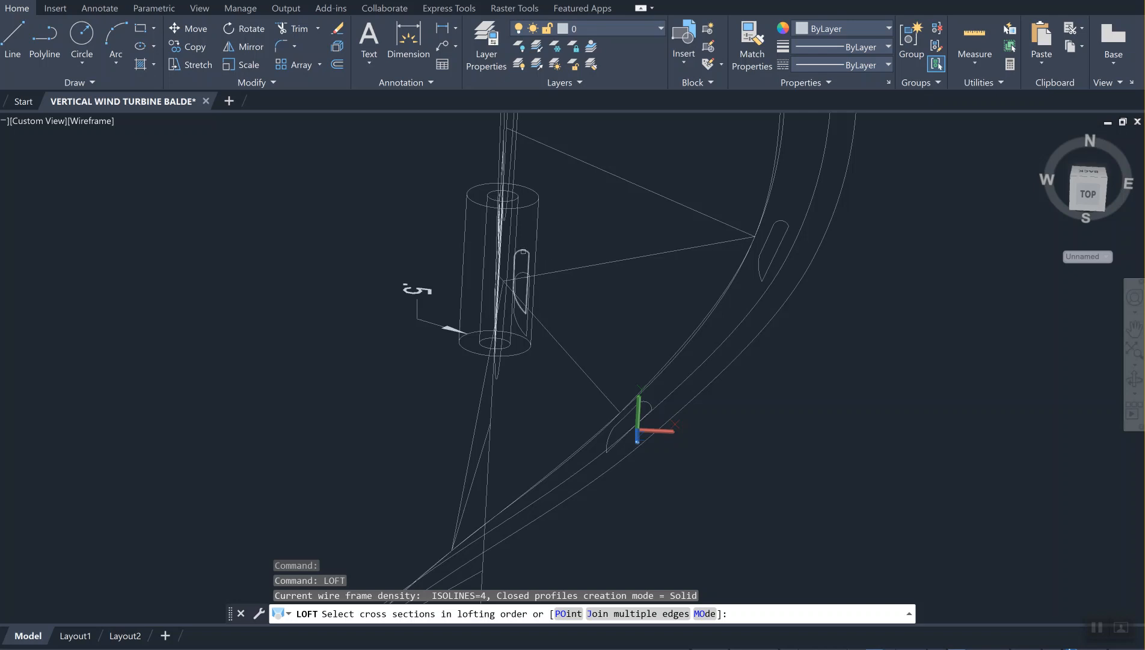
pyautogui.click(523, 251)
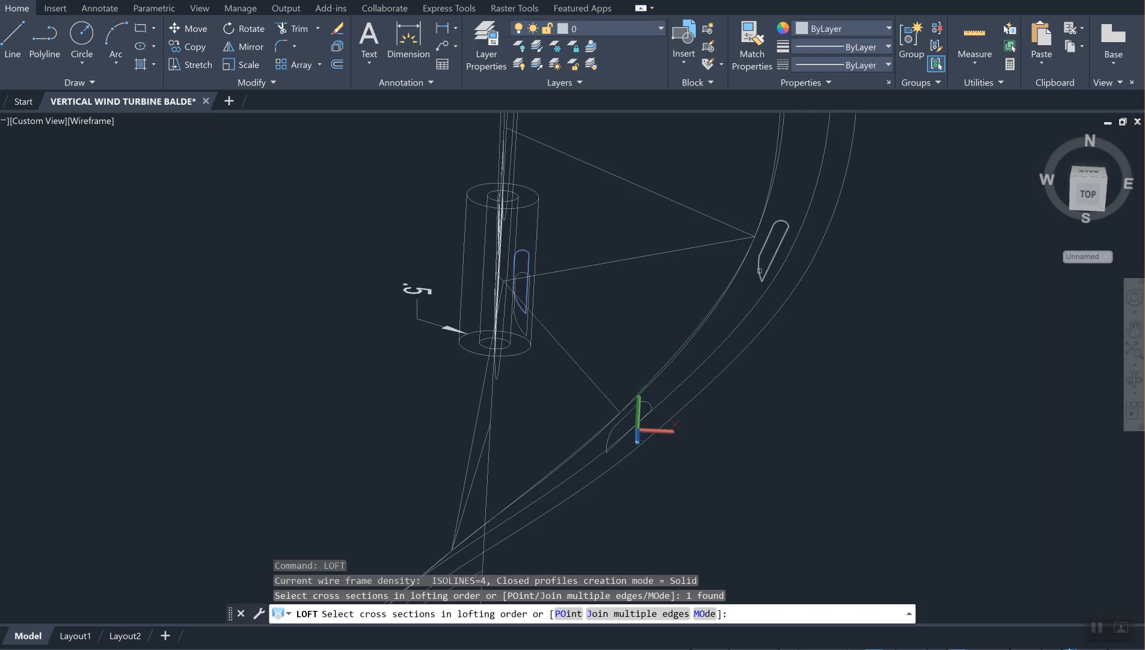
pyautogui.click(759, 271)
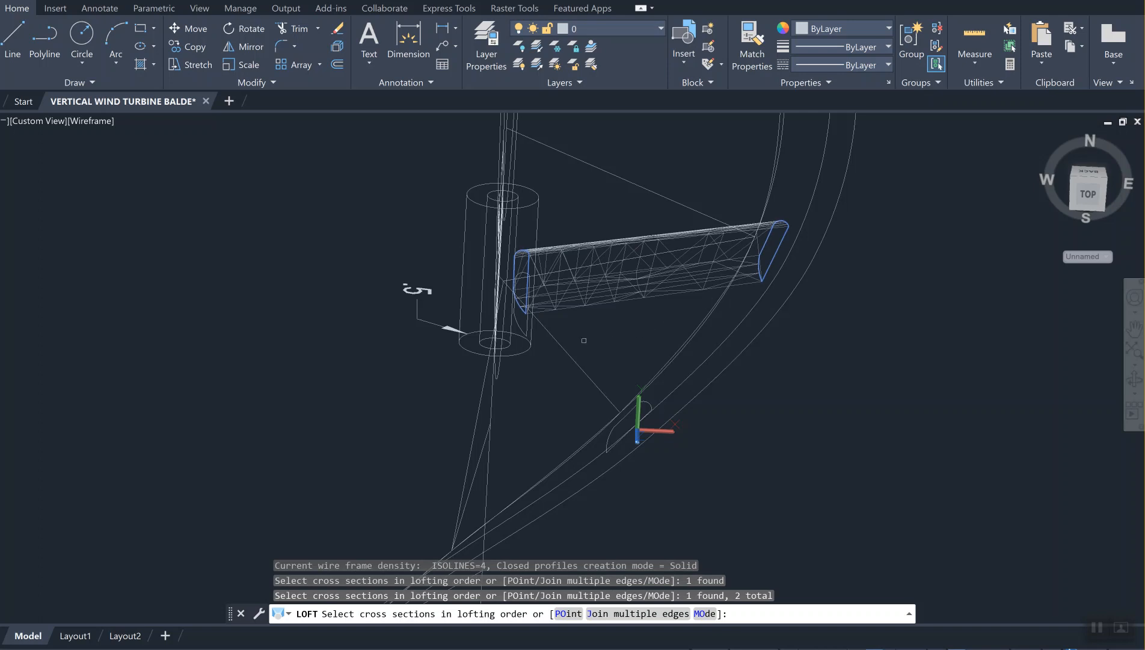
pyautogui.press('Return')
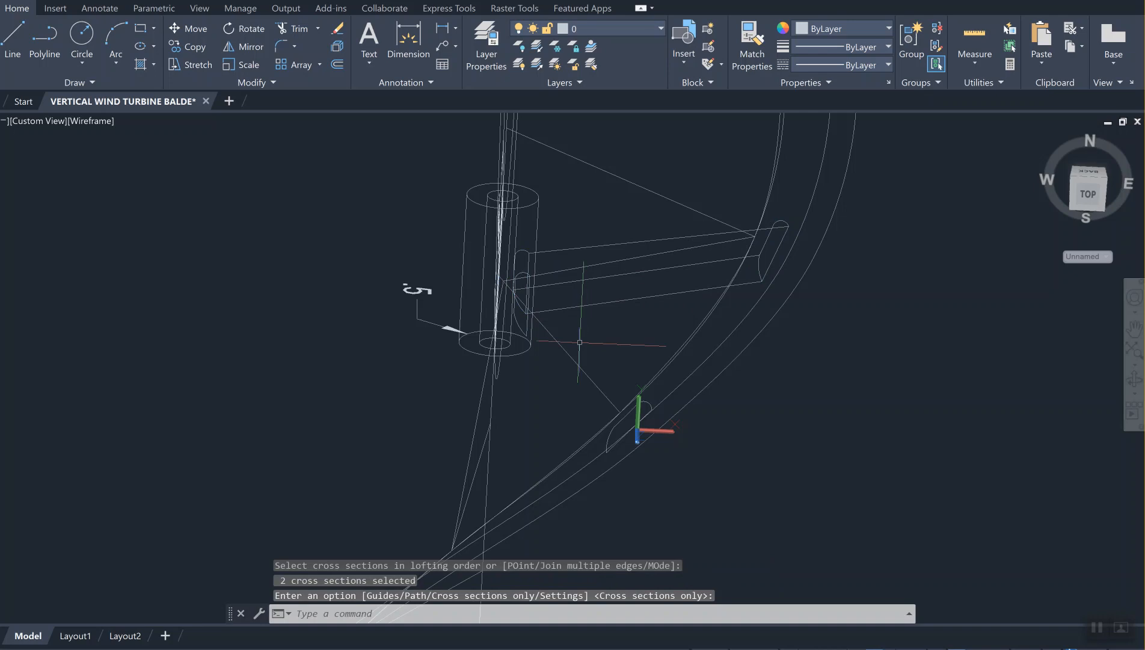
# Step: Loft a second solid arm from the lower hub profile to the lower outer profile on the blade, using cross sections only
pyautogui.press('Return')
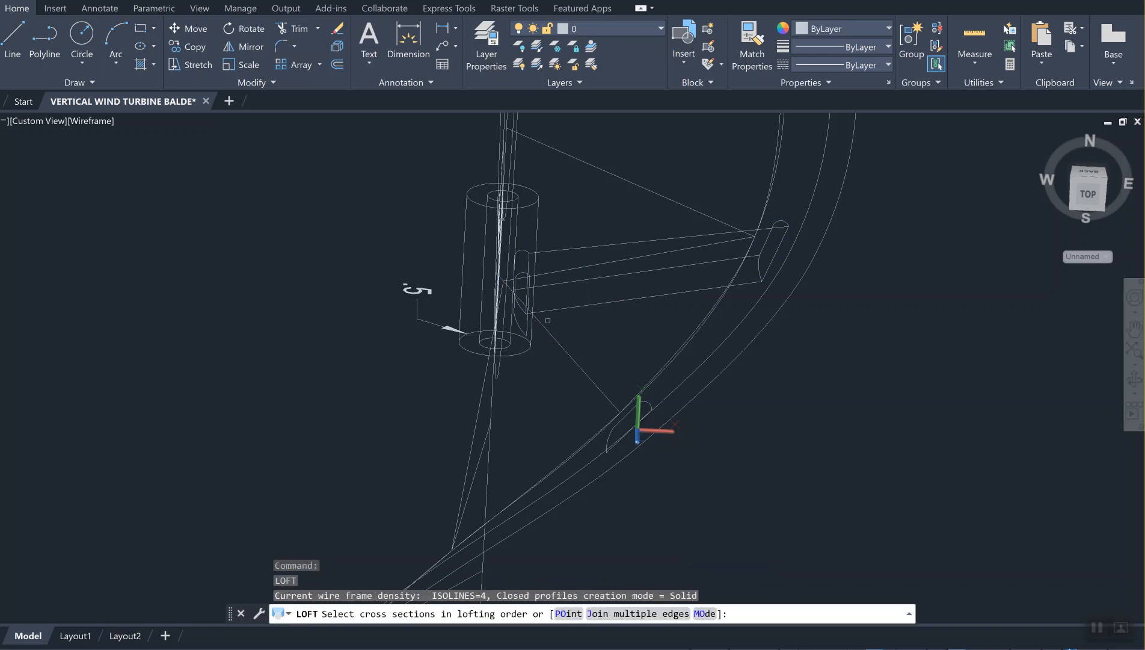
pyautogui.click(521, 330)
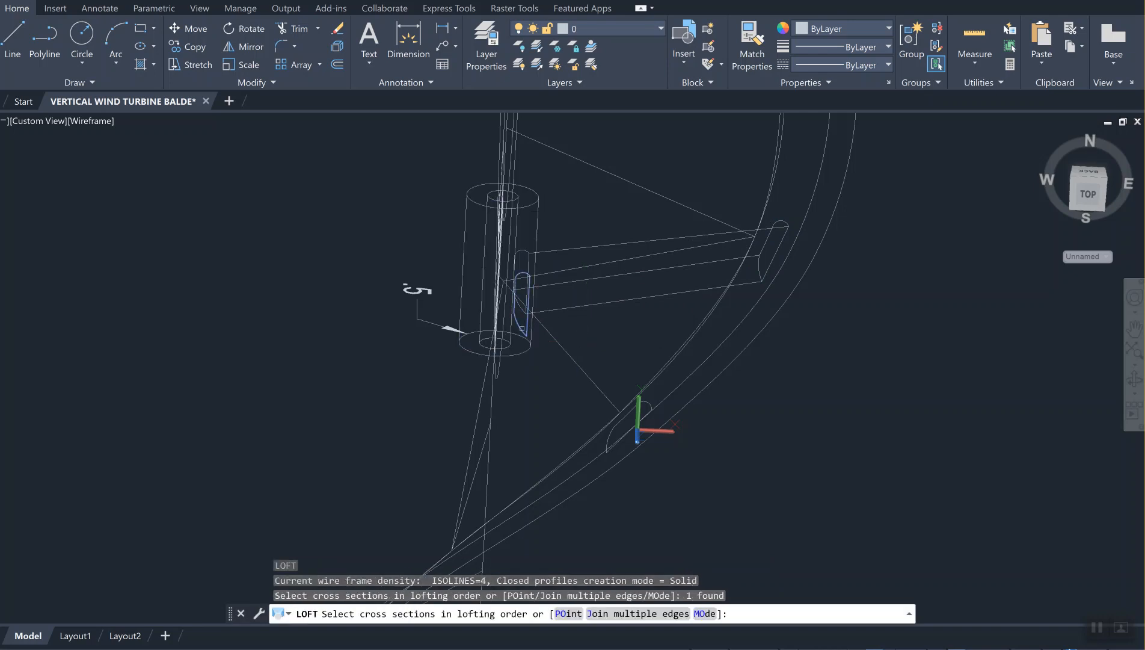
pyautogui.click(609, 437)
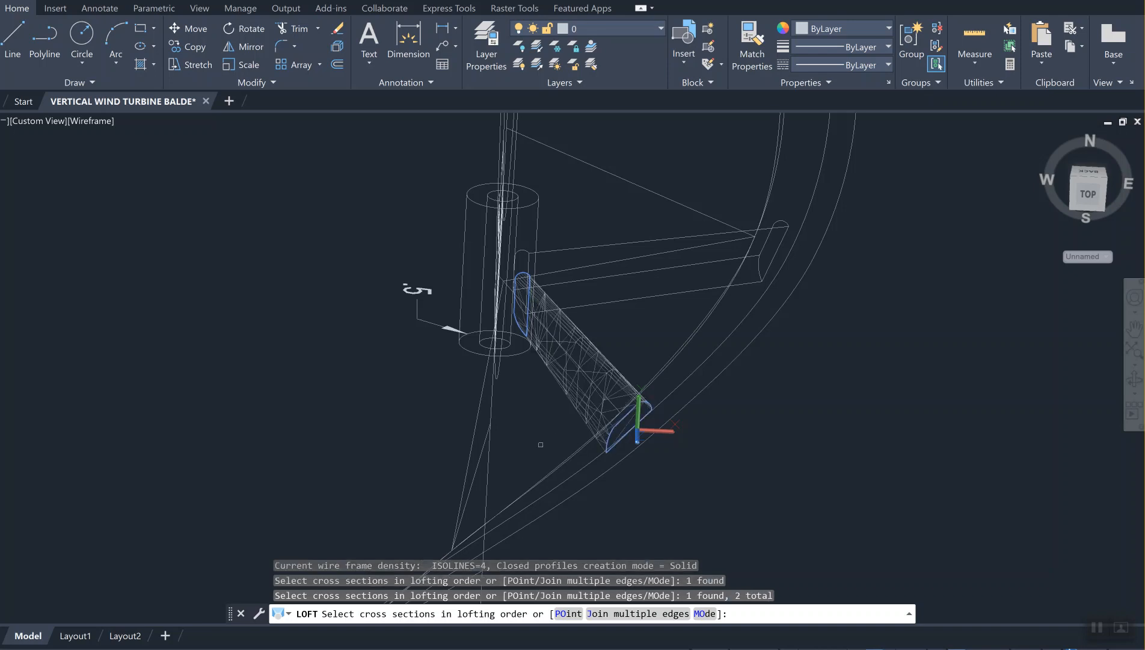
pyautogui.press('Return')
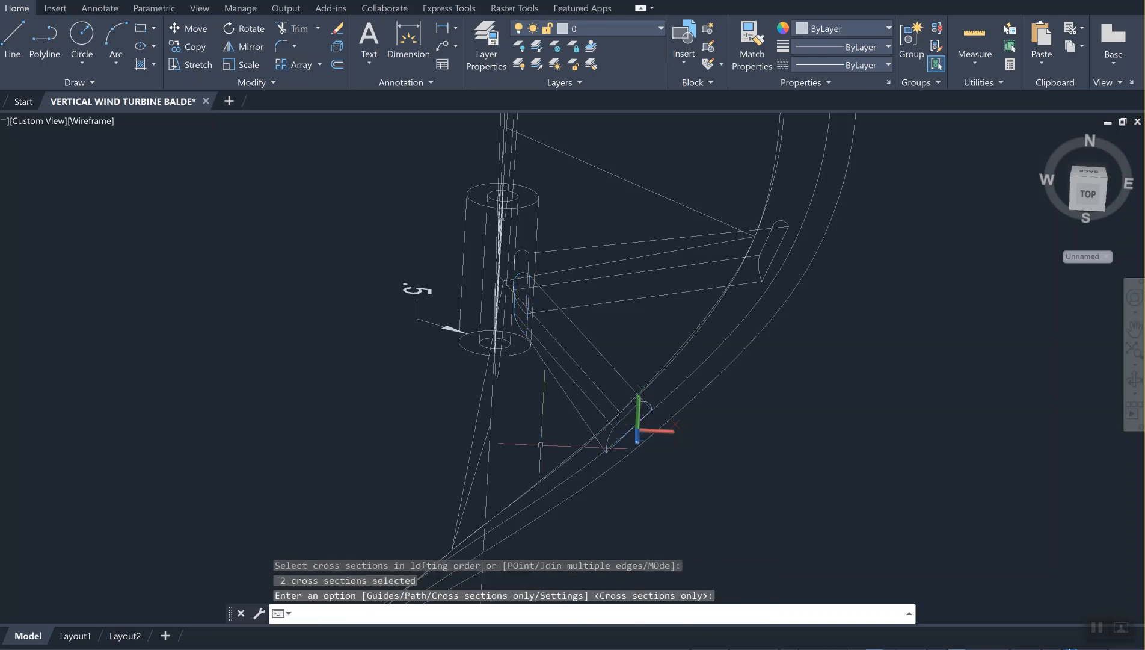
# Step: Change the visual style of the model to Realistic with SHADEMODE
pyautogui.scroll(-2, 935, 353)
pyautogui.moveTo(936, 351); pyautogui.dragTo(874, 404, button='middle')
pyautogui.press('Return')
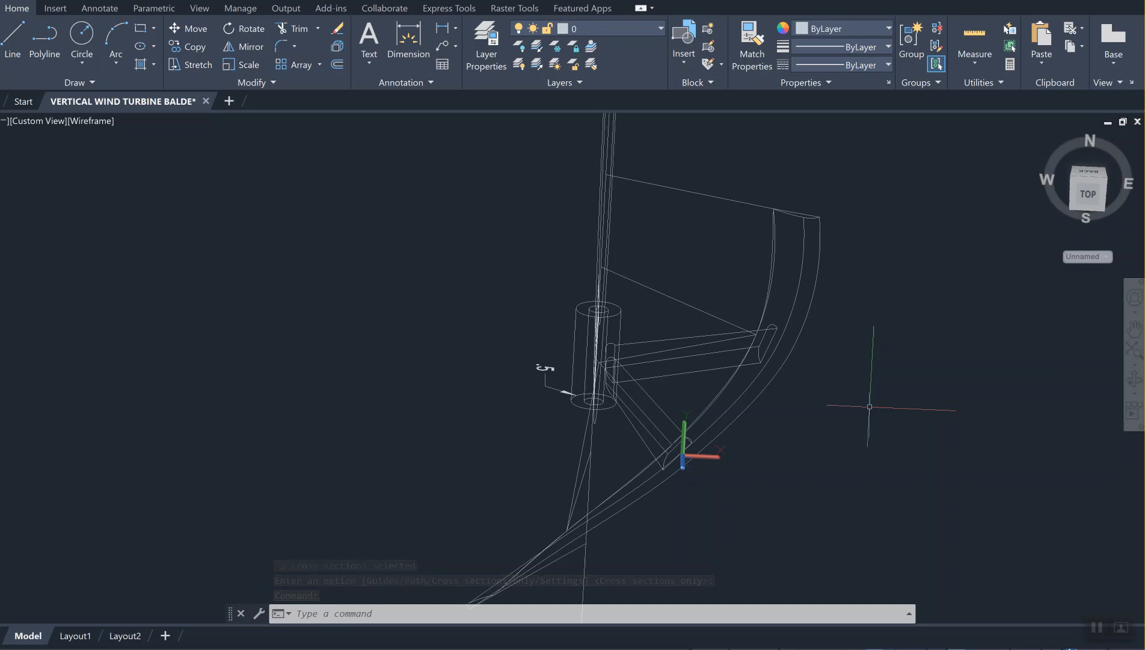
pyautogui.write('shadem')
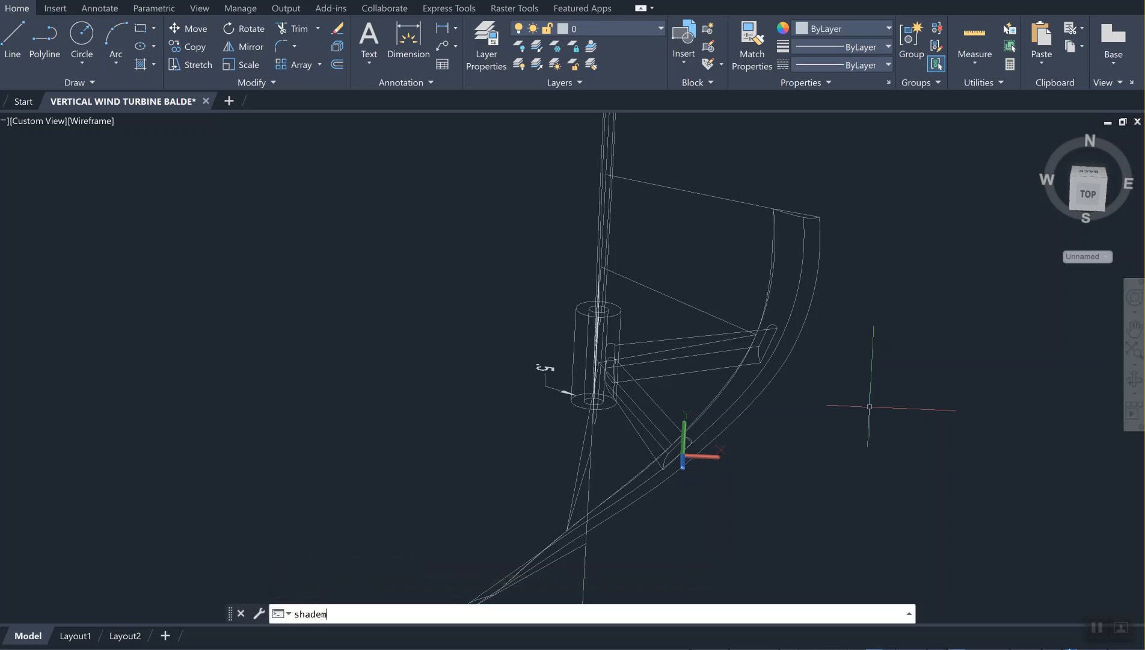
pyautogui.write('ode')
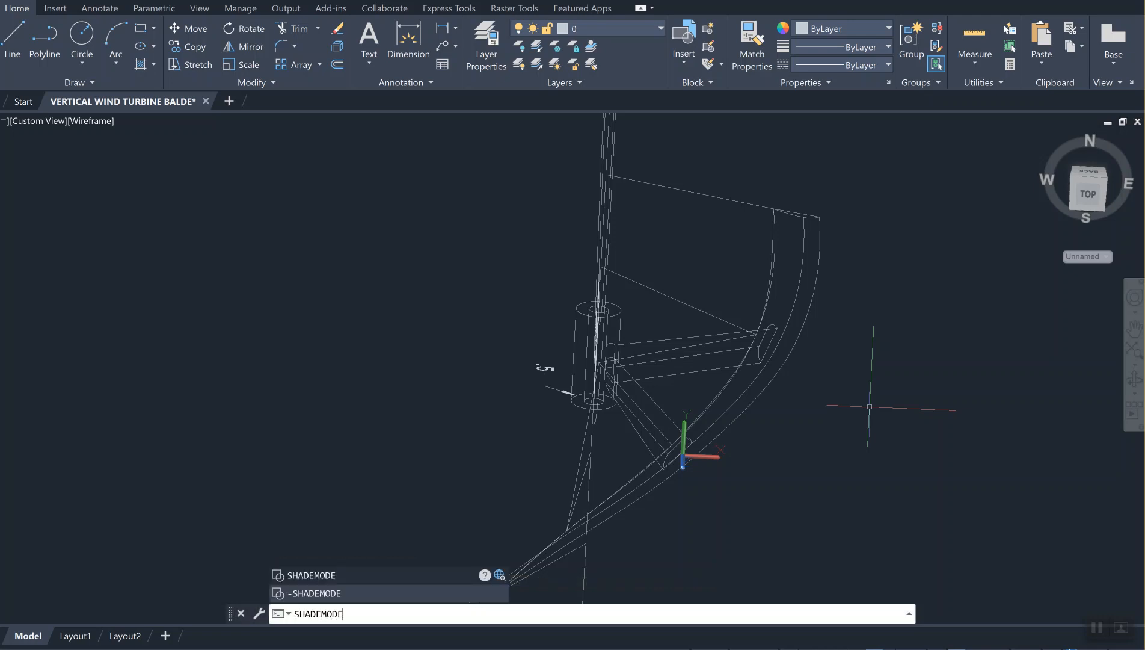
pyautogui.press('Return')
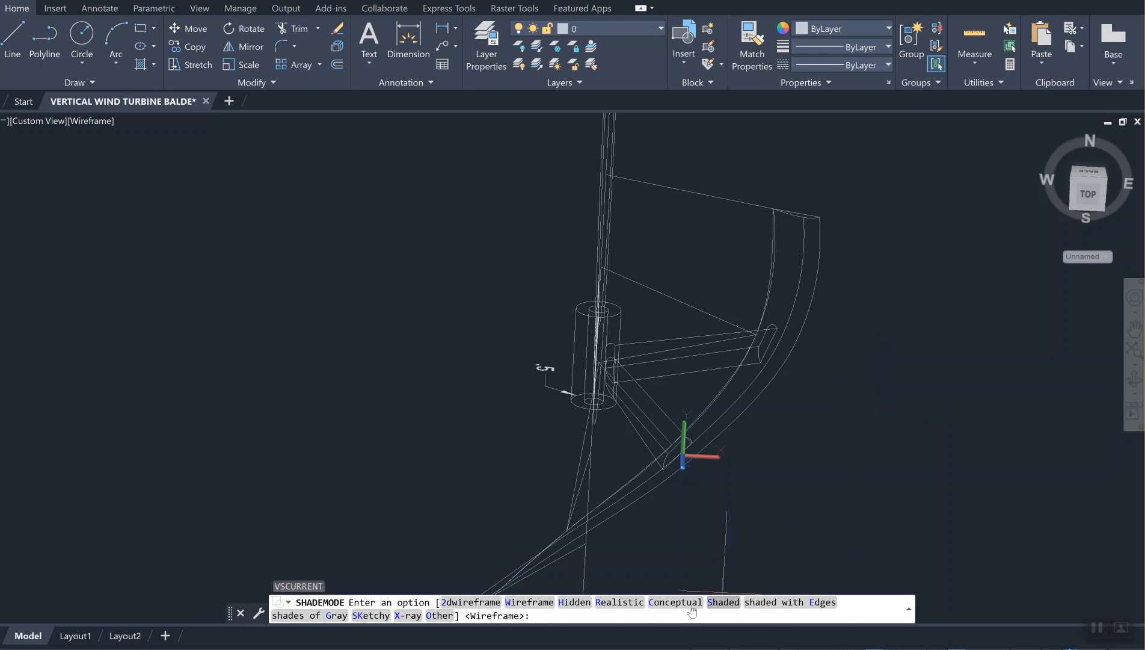
pyautogui.click(621, 601)
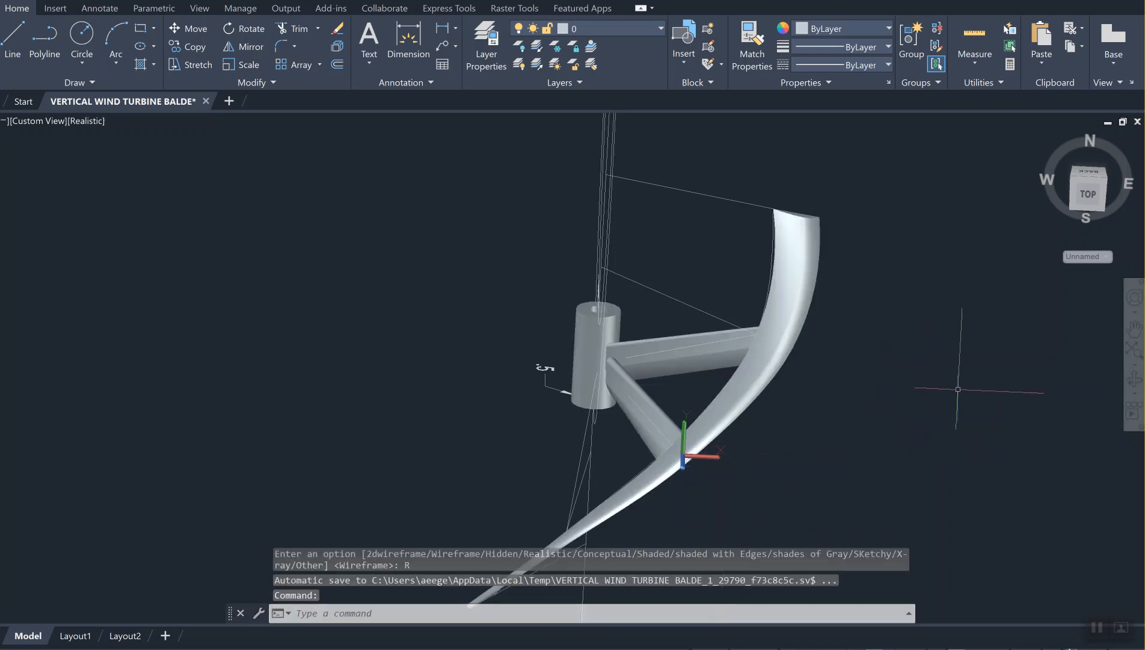
# Step: Examine from the back and from tilted views how the two lofted arms meet the hub and the blade
pyautogui.moveTo(909, 371); pyautogui.dragTo(916, 320, button='middle')
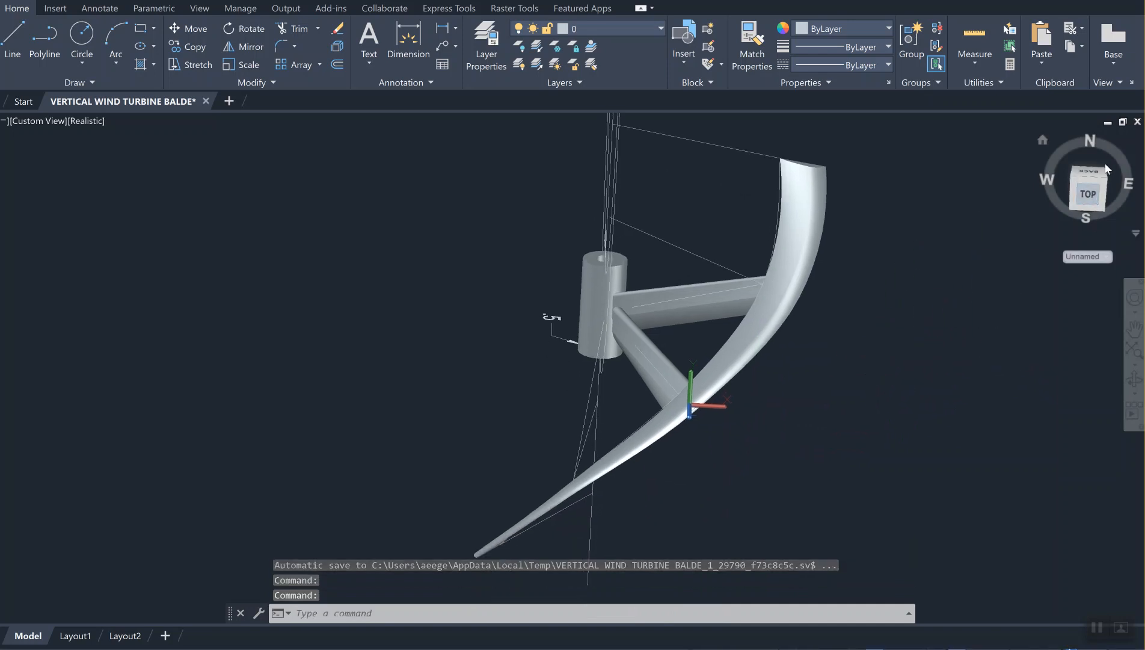
pyautogui.click(1087, 170)
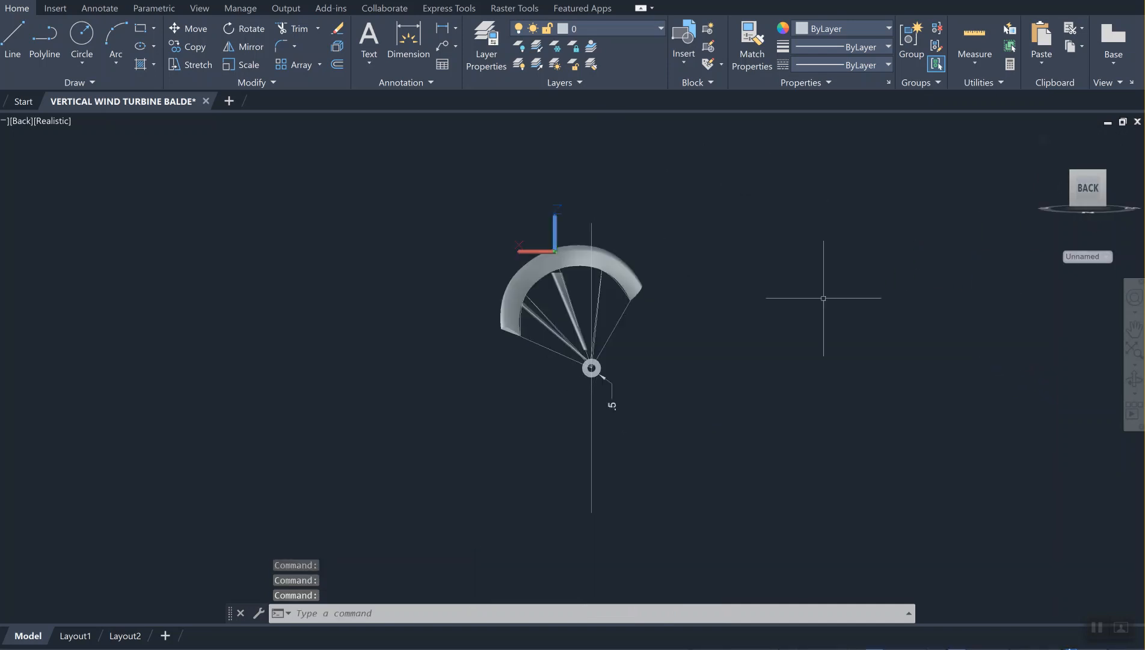
pyautogui.scroll(3, 595, 379)
pyautogui.scroll(5, 594, 378)
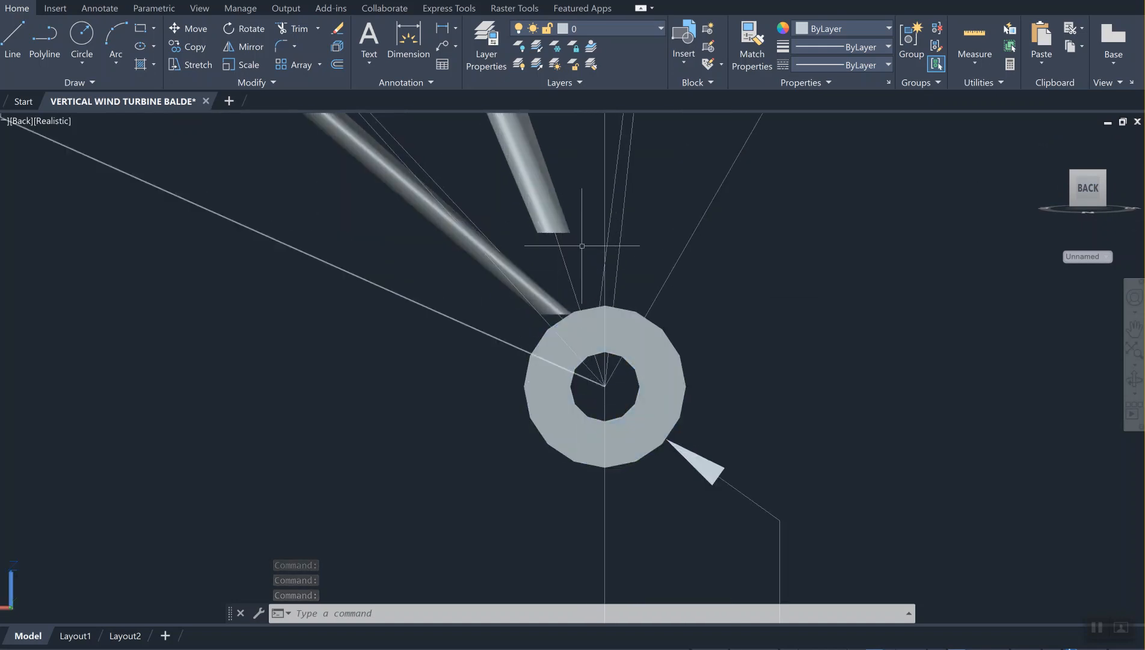
pyautogui.scroll(10, 644, 534)
pyautogui.scroll(-5, 473, 451)
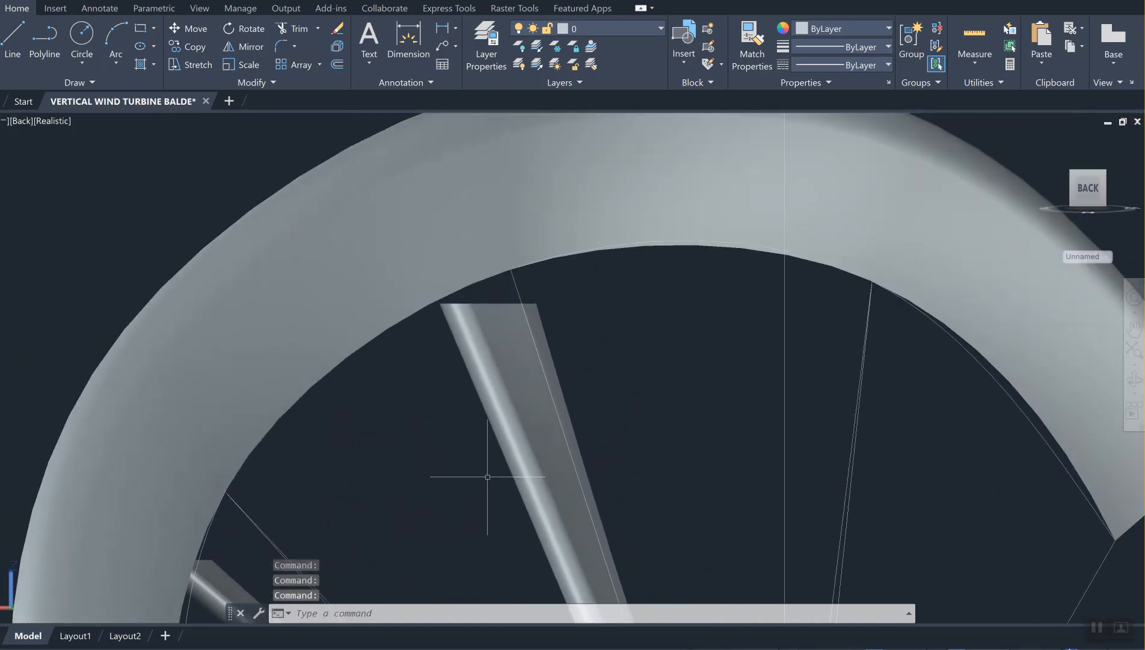
pyautogui.click(510, 391)
pyautogui.moveTo(512, 552); pyautogui.dragTo(533, 195, button='middle')
pyautogui.moveTo(636, 484); pyautogui.dragTo(568, 267, button='middle')
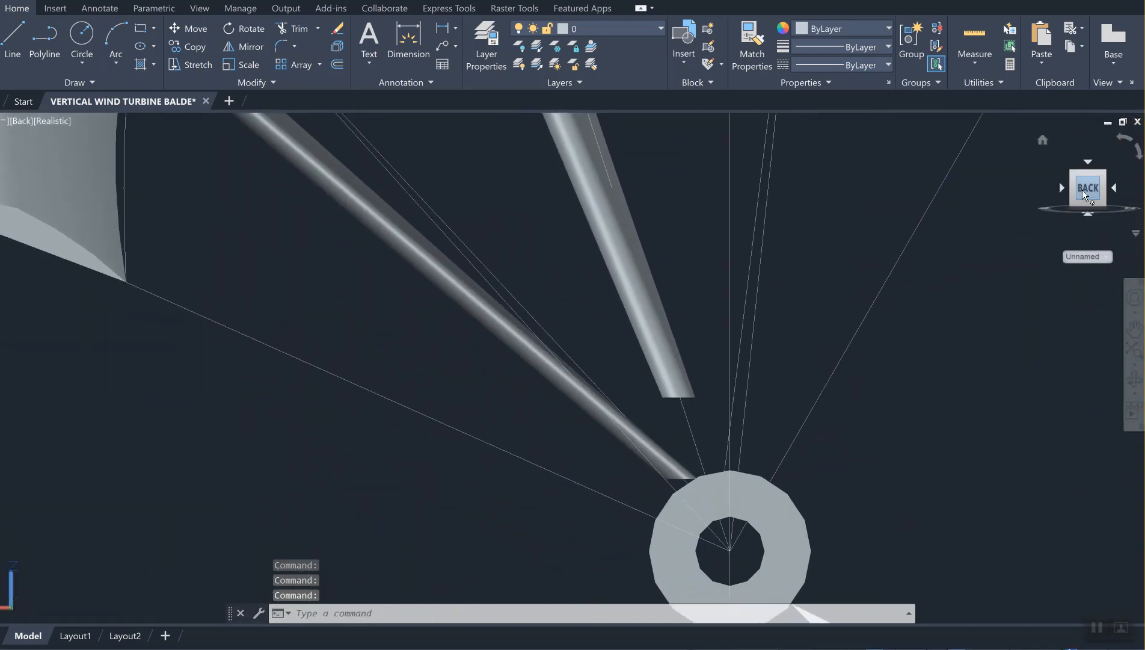
pyautogui.moveTo(1086, 191); pyautogui.dragTo(1079, 165)
pyautogui.moveTo(927, 291); pyautogui.dragTo(808, 208, button='middle')
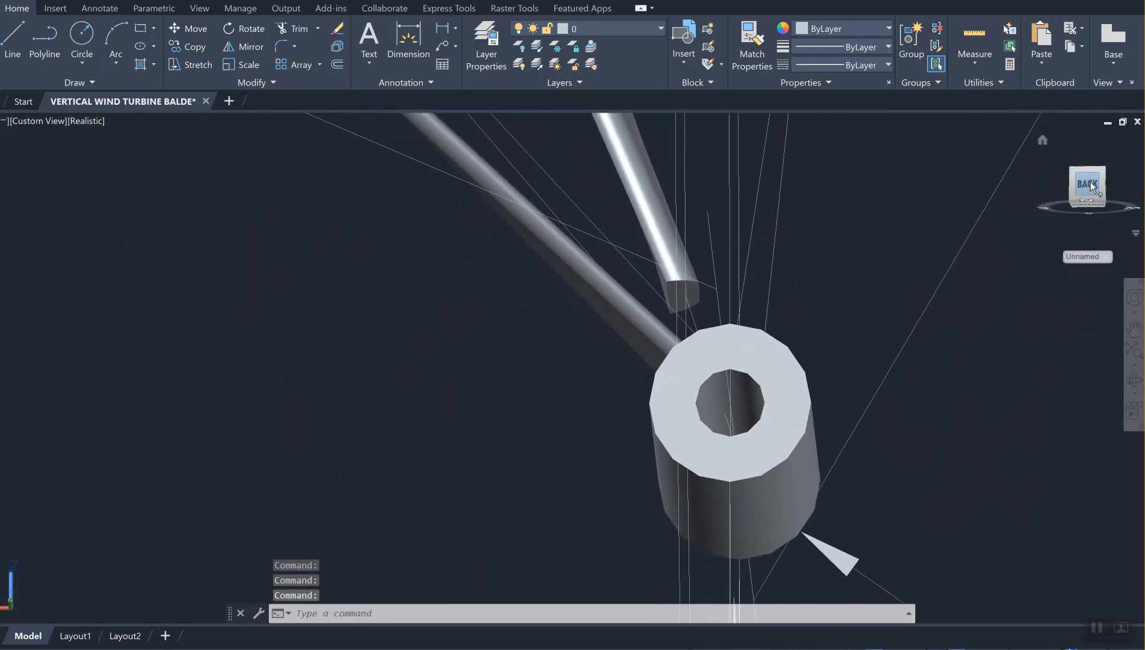
pyautogui.moveTo(1089, 181); pyautogui.dragTo(1075, 181)
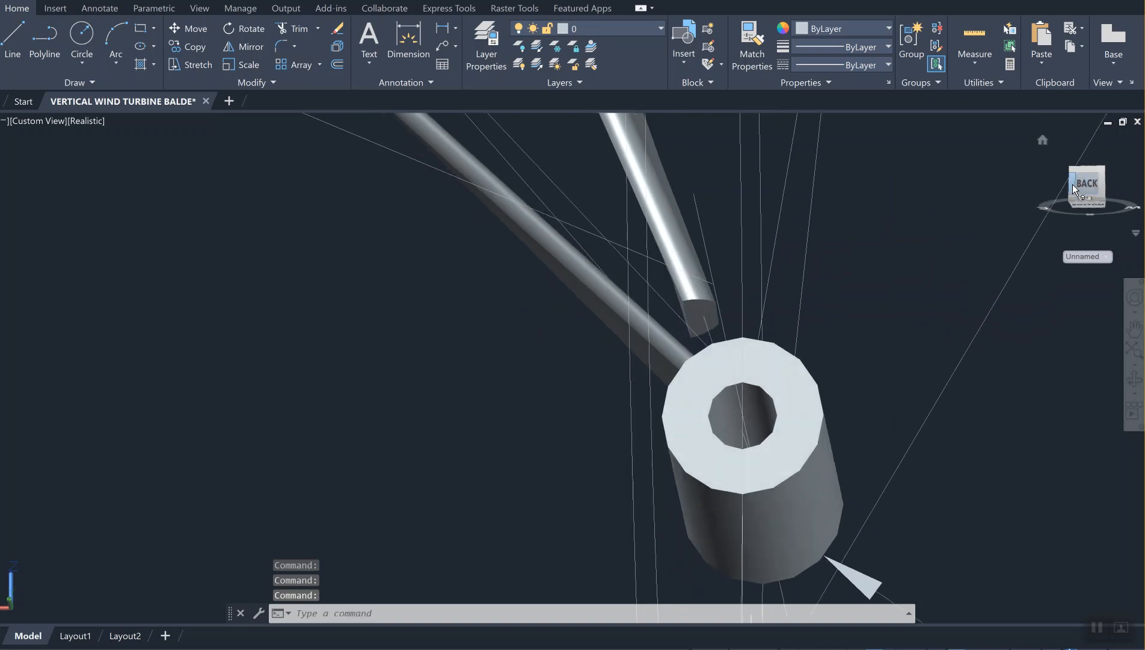
pyautogui.scroll(2, 702, 327)
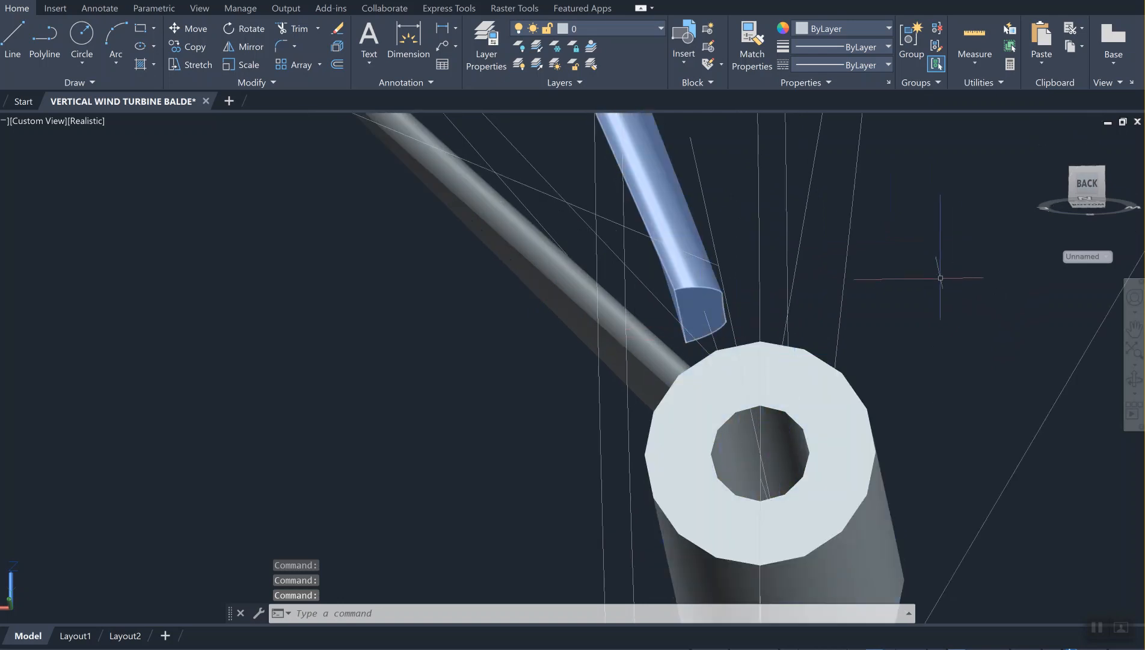
pyautogui.press('Escape')
pyautogui.press('Escape')
pyautogui.press('Escape')
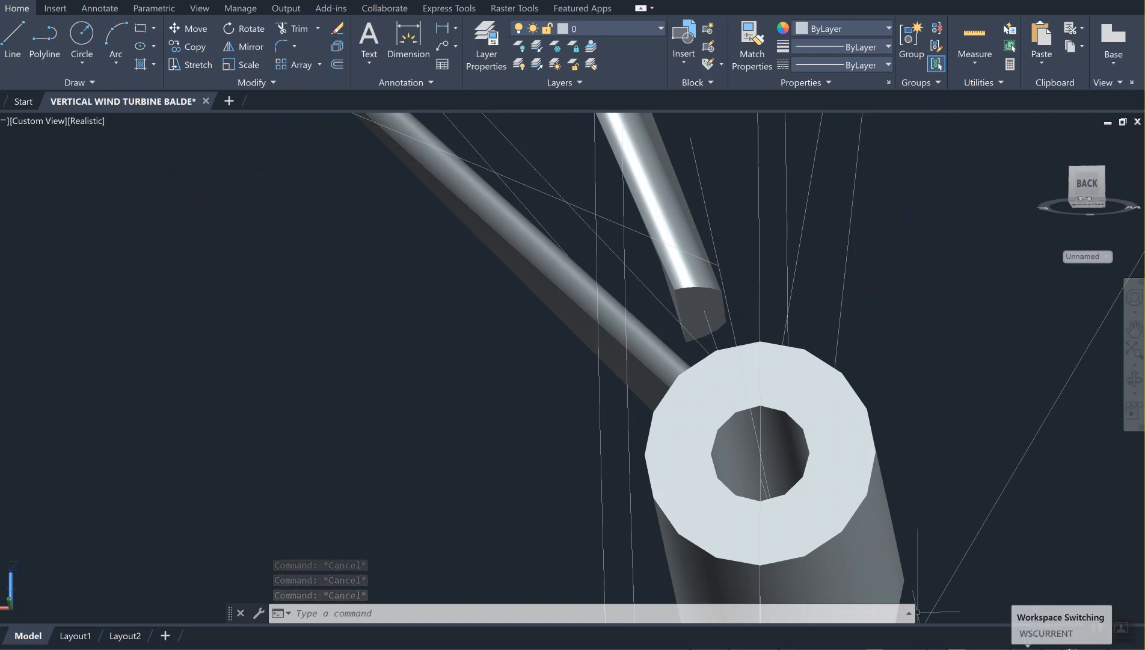
# Step: Switch to the 3D Modeling workspace and try to Presspull the end face of the arm that stops short of the hub
pyautogui.click(1073, 645)
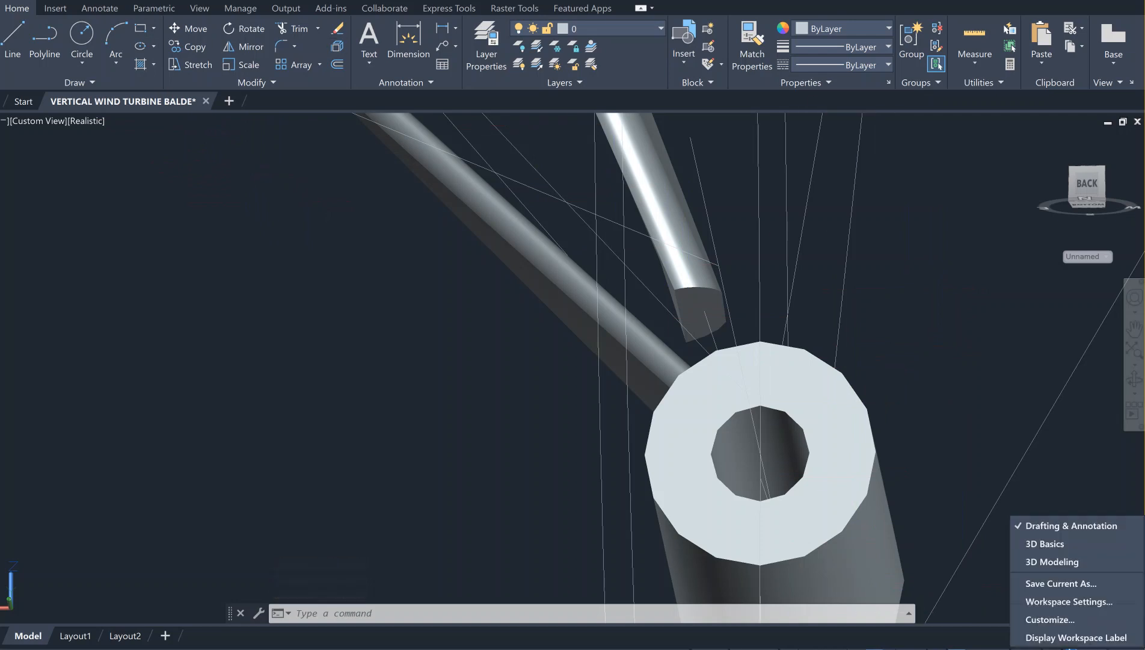
pyautogui.click(1048, 565)
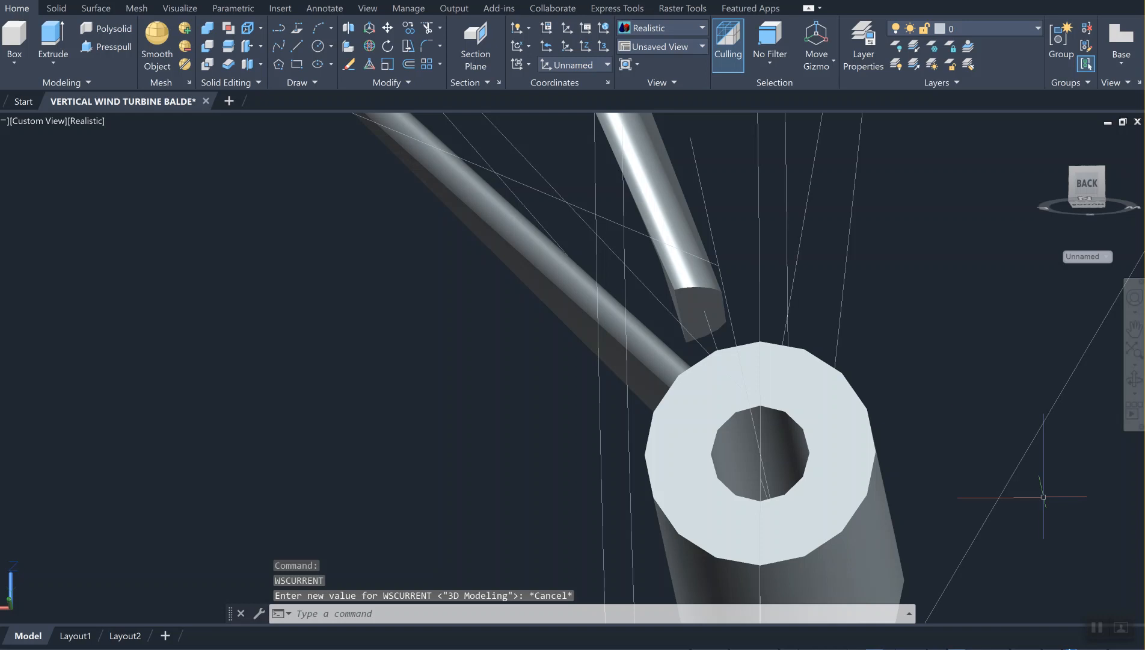
pyautogui.click(96, 47)
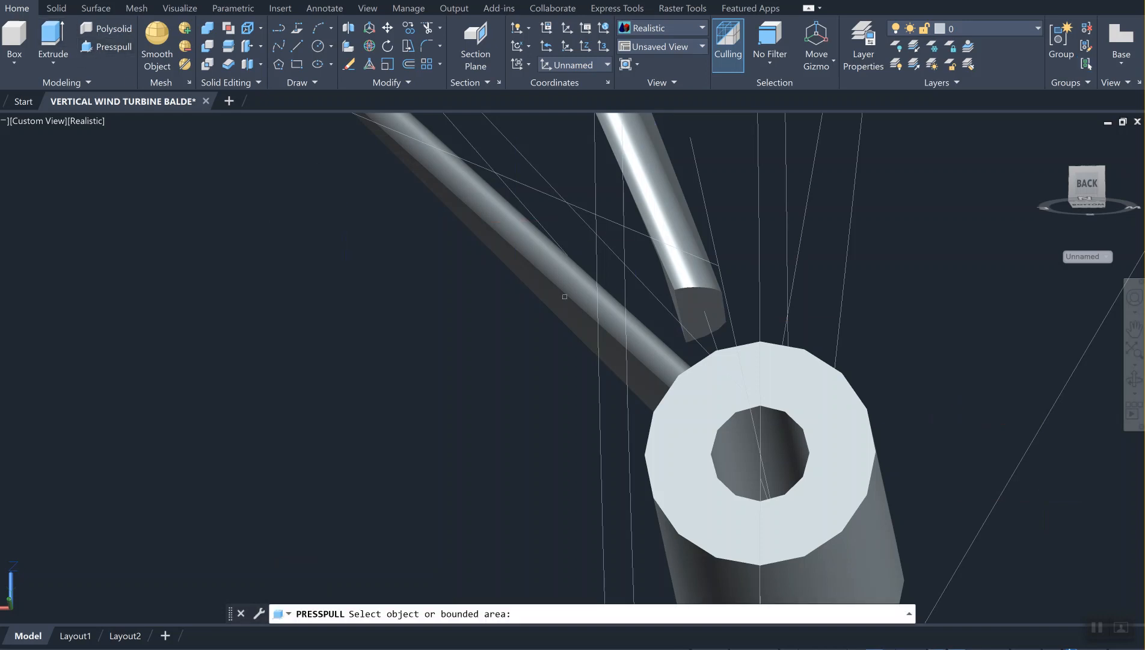
pyautogui.click(698, 325)
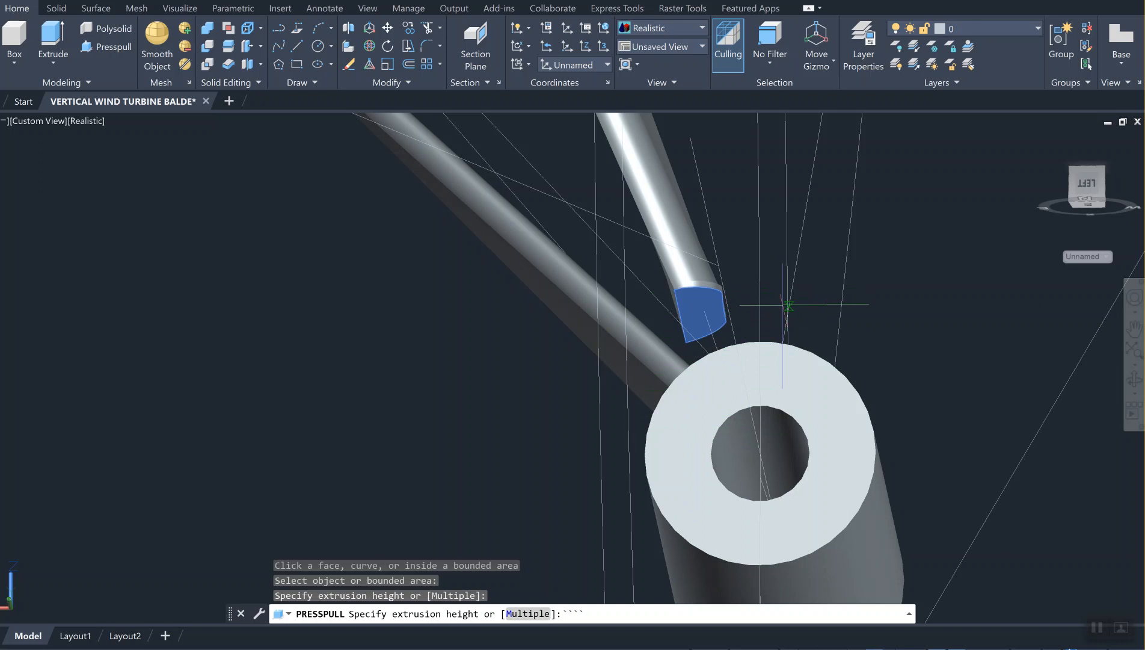
pyautogui.click(783, 305)
pyautogui.press('Return')
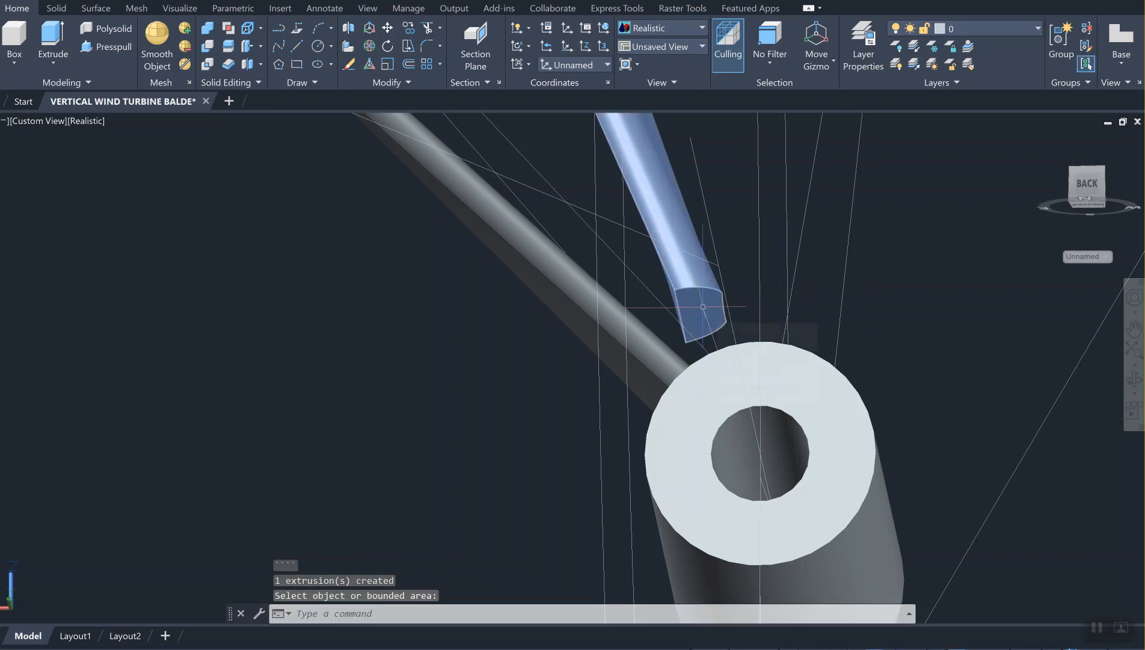
# Step: Set the UCS origin on the end face of the arm that stops short of the hub, accepting the default axes
pyautogui.write('ucs')
pyautogui.press('Return')
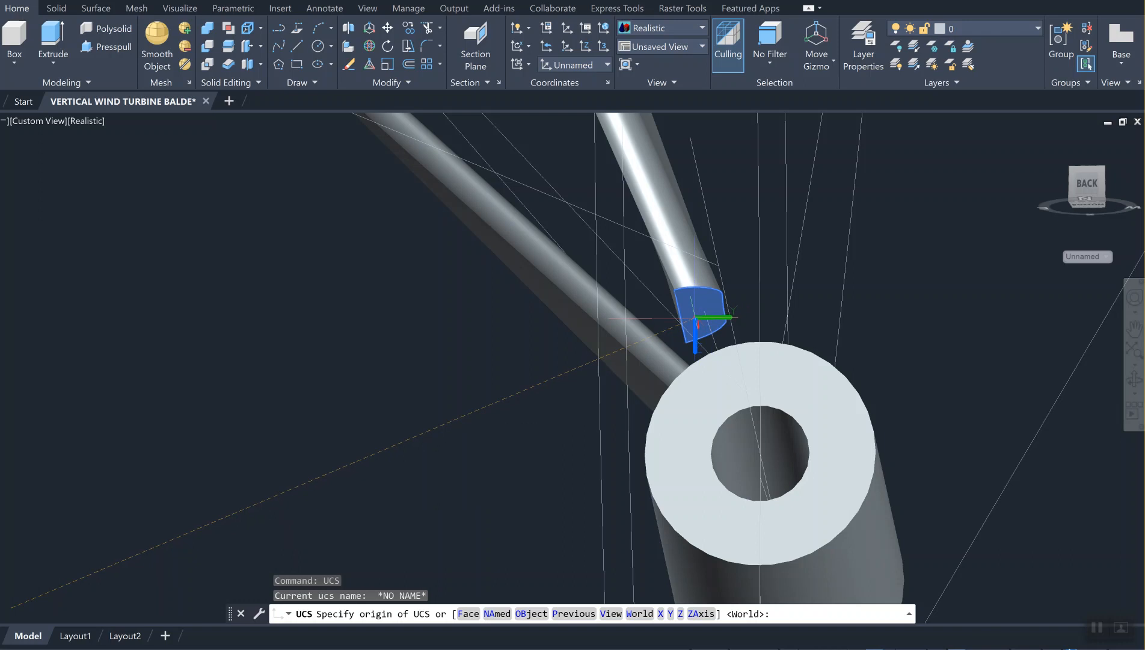
pyautogui.click(696, 318)
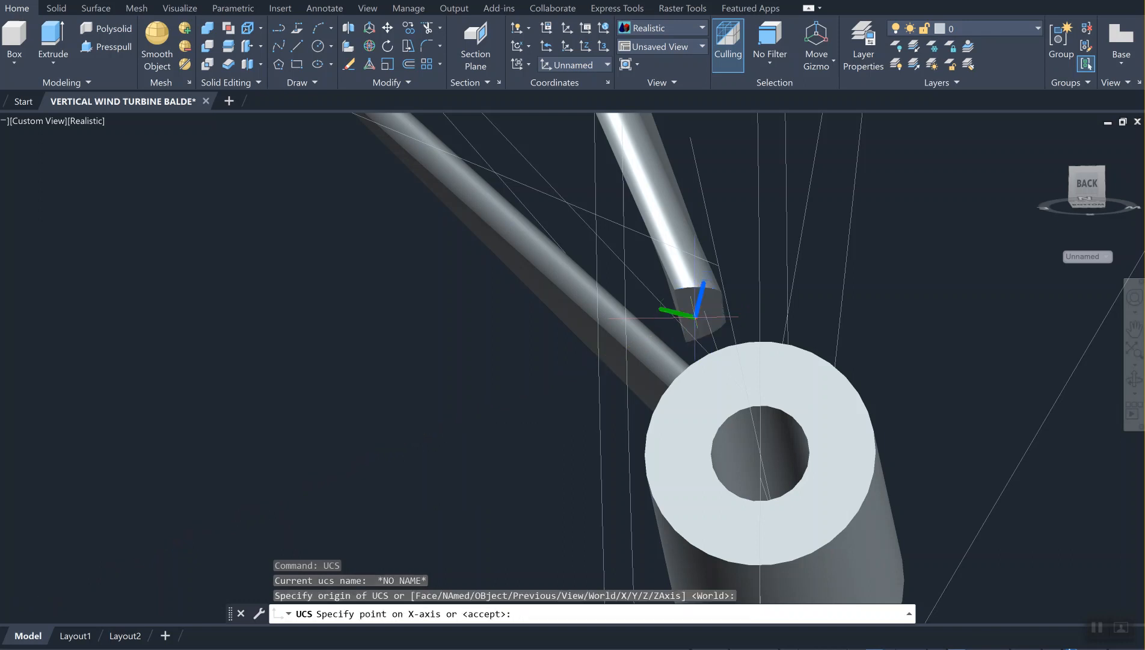
pyautogui.press('Return')
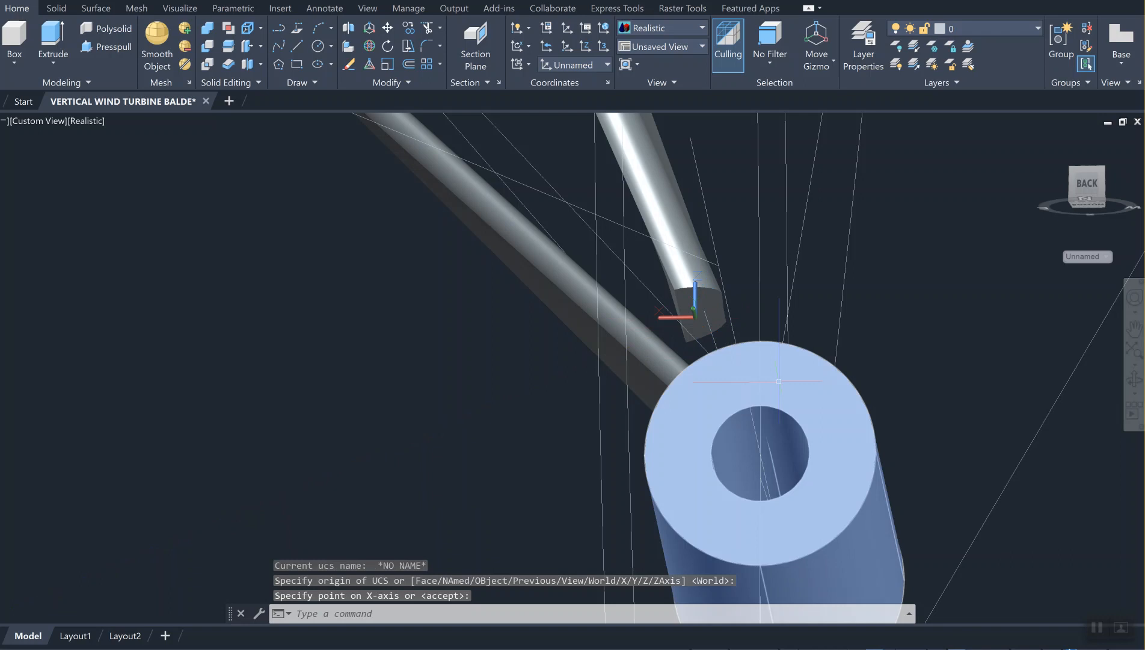
# Step: Align the UCS to the end face of the arm that stops short of the hub, using the Face option
pyautogui.press('Return')
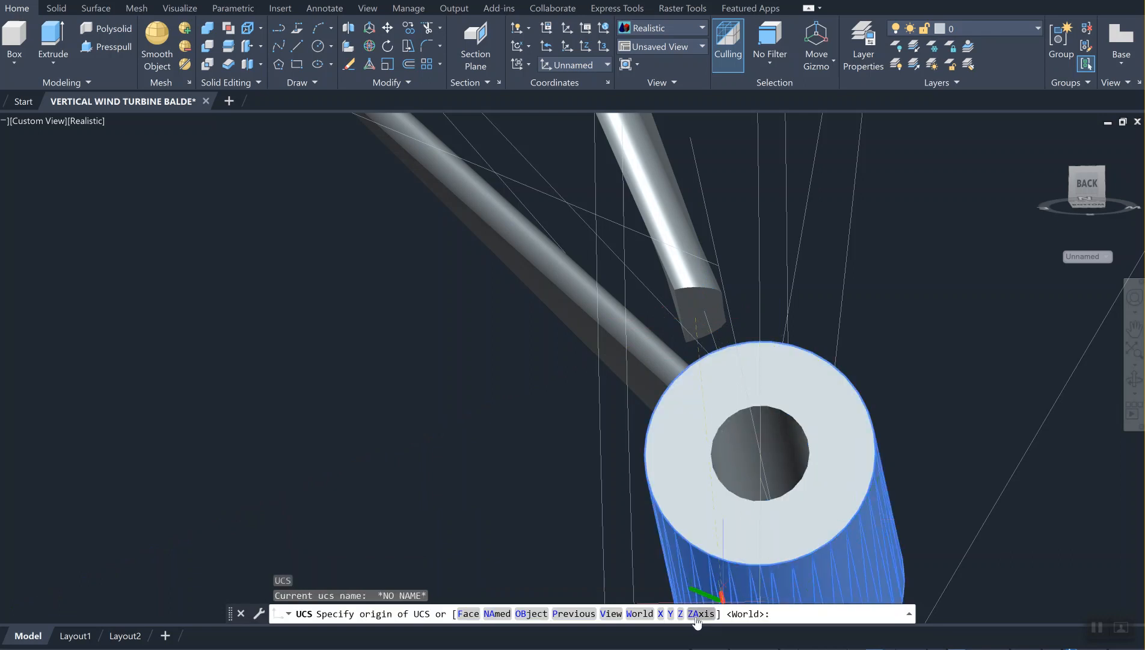
pyautogui.click(469, 614)
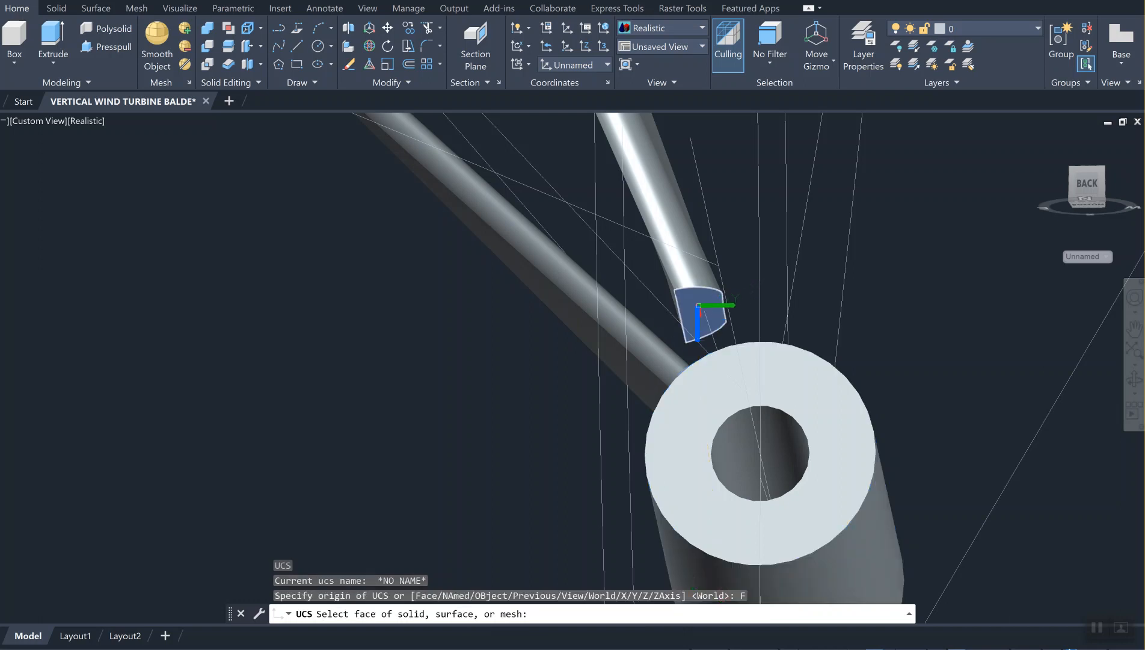
pyautogui.click(701, 313)
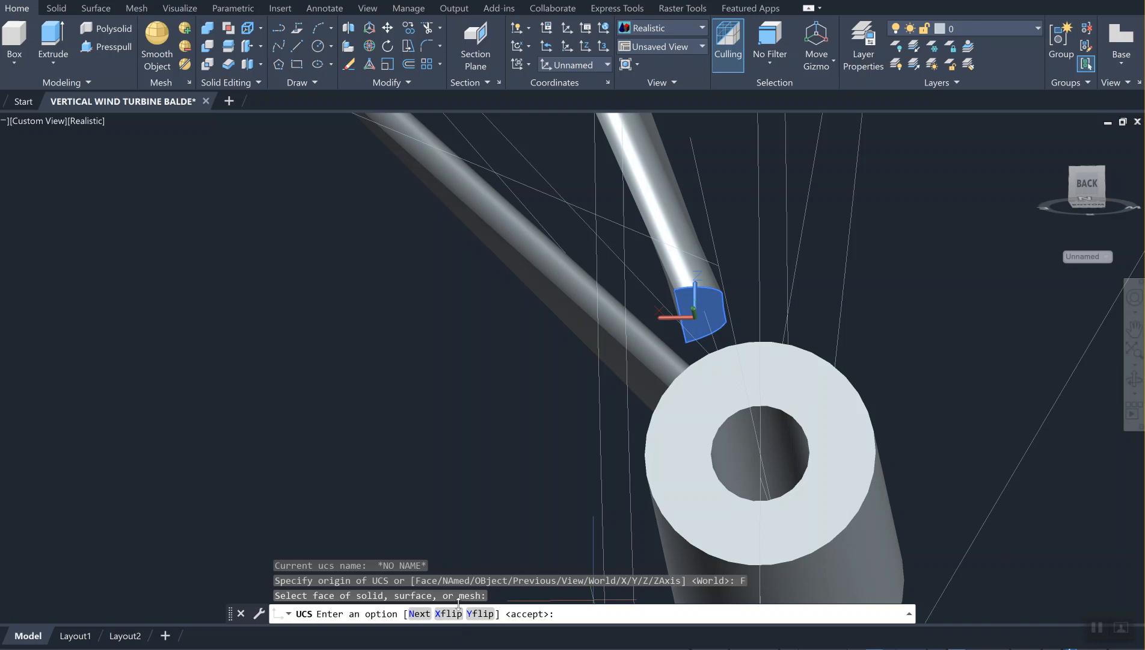
pyautogui.press('Return')
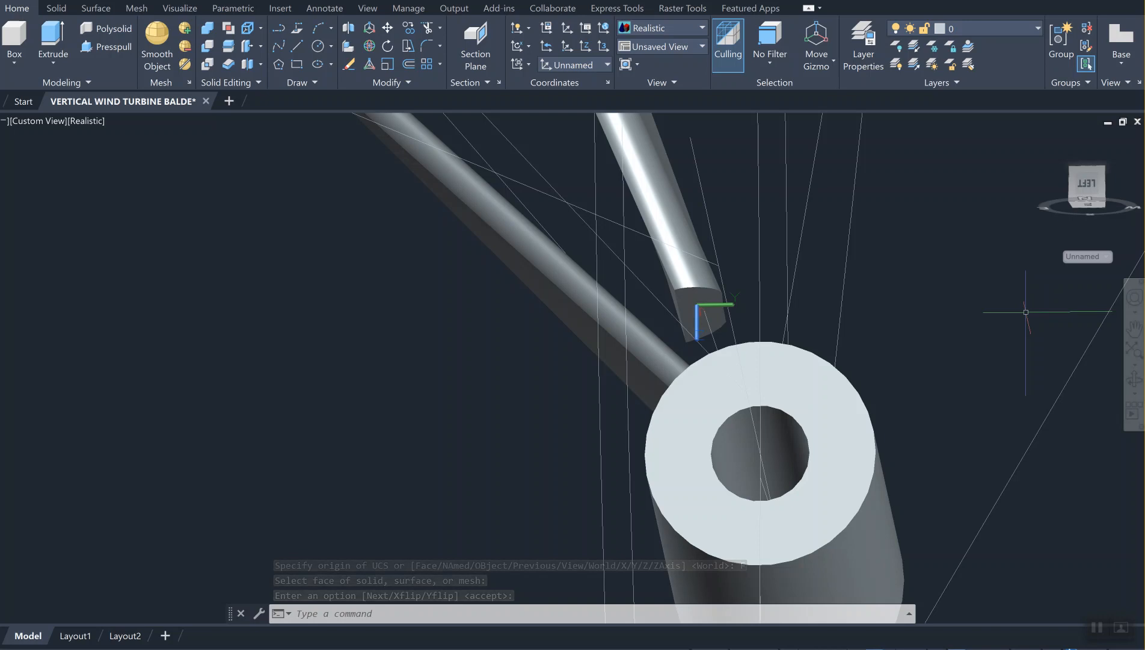
# Step: Try to redefine the UCS with the ZAxis option, pointing Z along the arm toward its hub-side end
pyautogui.press('Return')
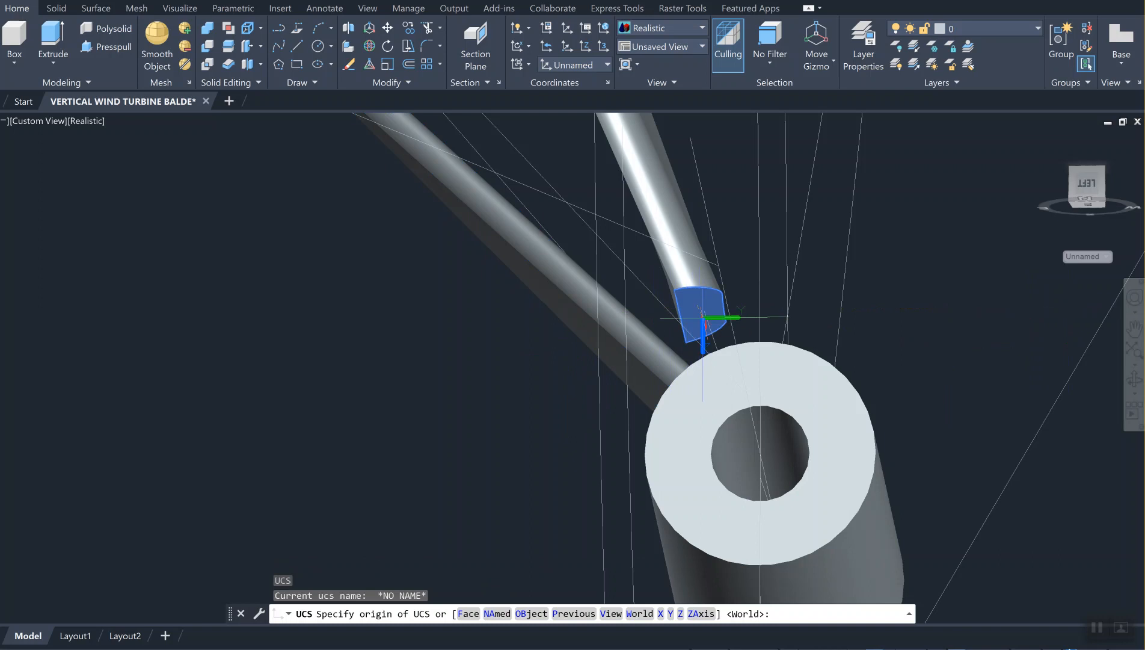
pyautogui.click(701, 613)
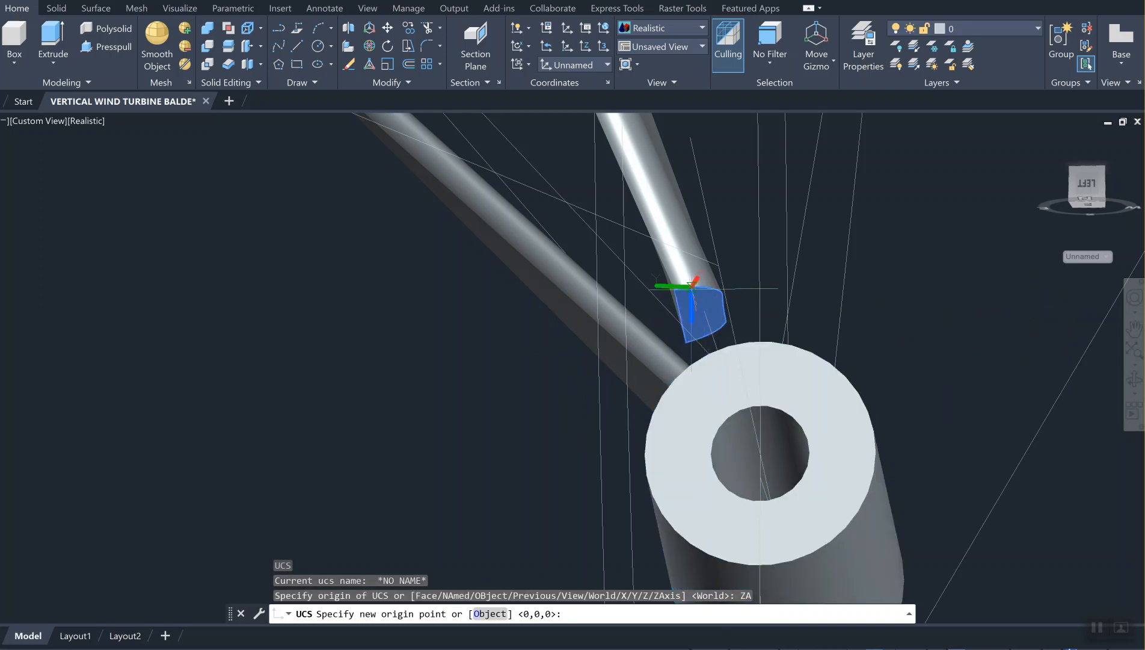
pyautogui.click(657, 235)
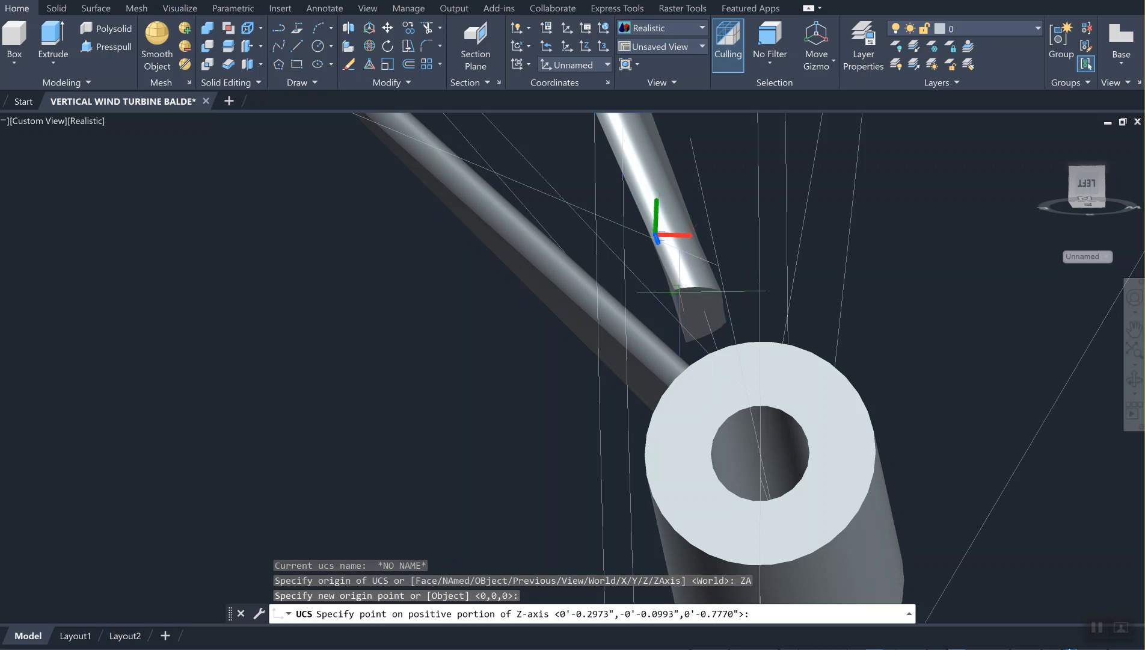
pyautogui.click(679, 291)
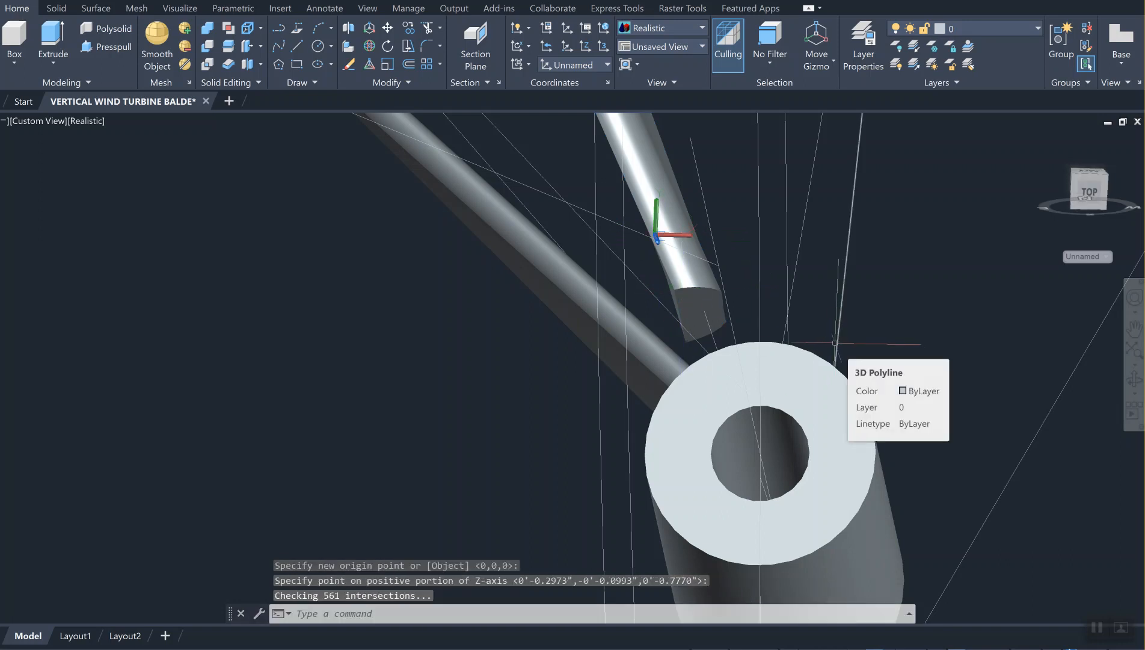
# Step: Restore the previous UCS on the arm's end face
pyautogui.write('ucs')
pyautogui.press('Return')
pyautogui.write('p')
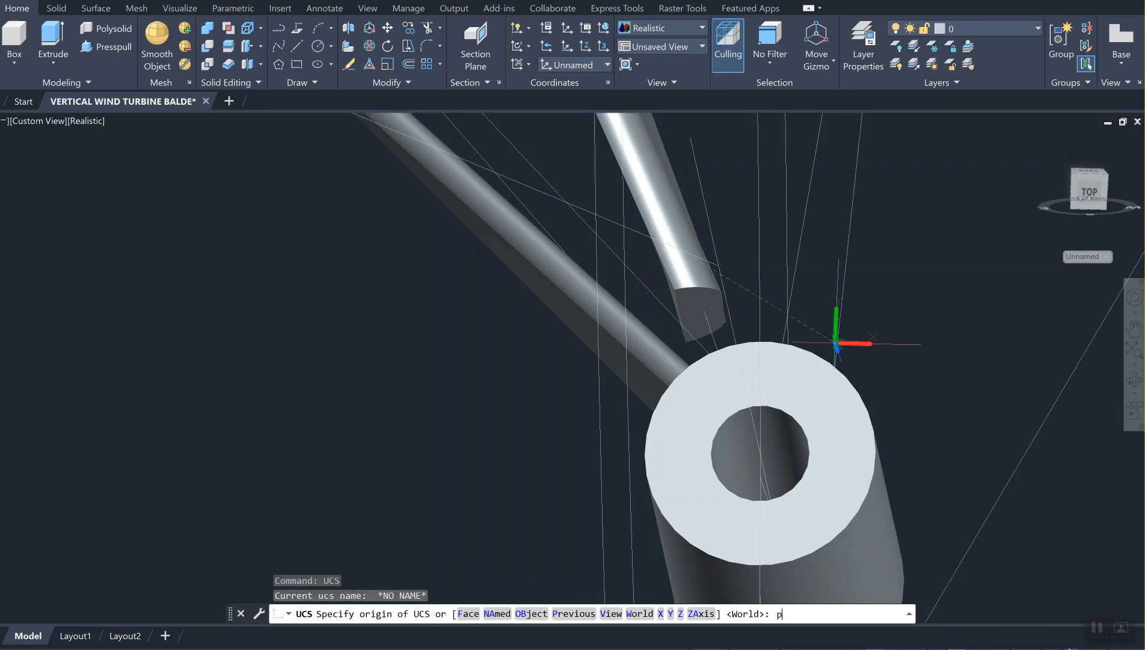
pyautogui.press('Return')
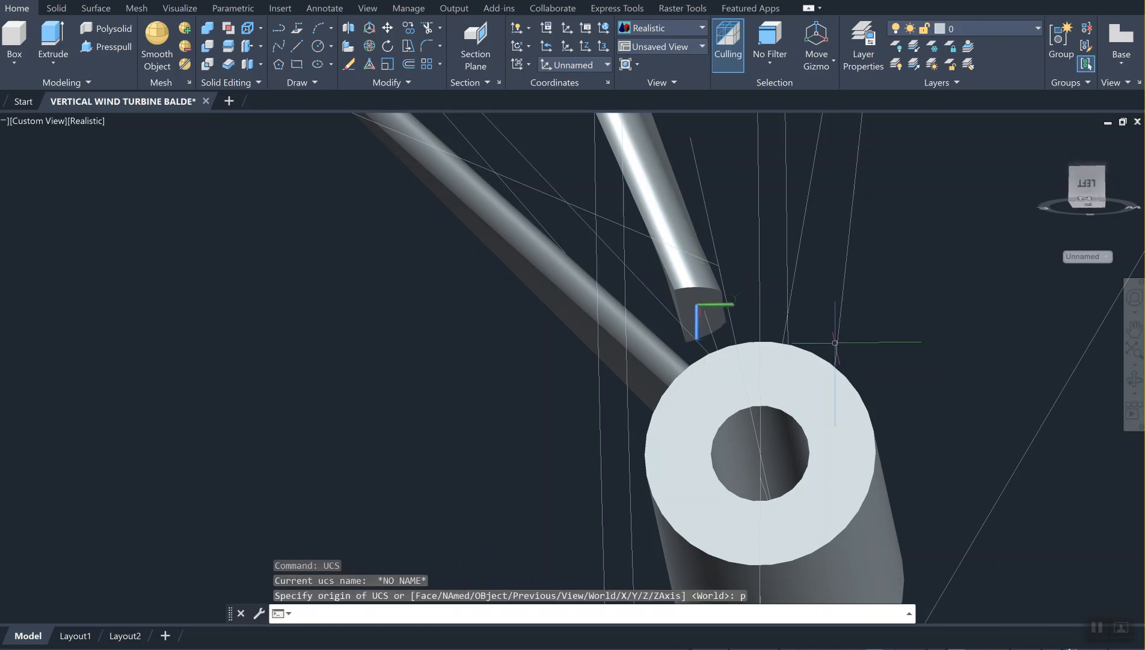
# Step: Rotate the UCS about its X axis by a small freehand angle at the arm's hub-side end face
pyautogui.scroll(3, 701, 312)
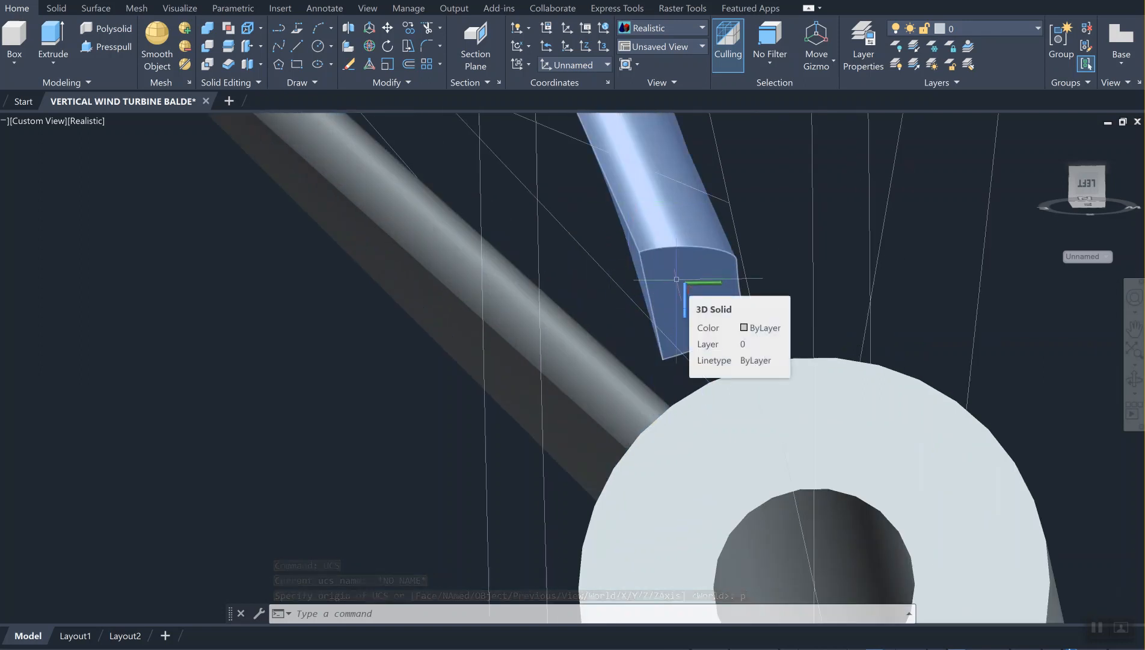
pyautogui.press('Return')
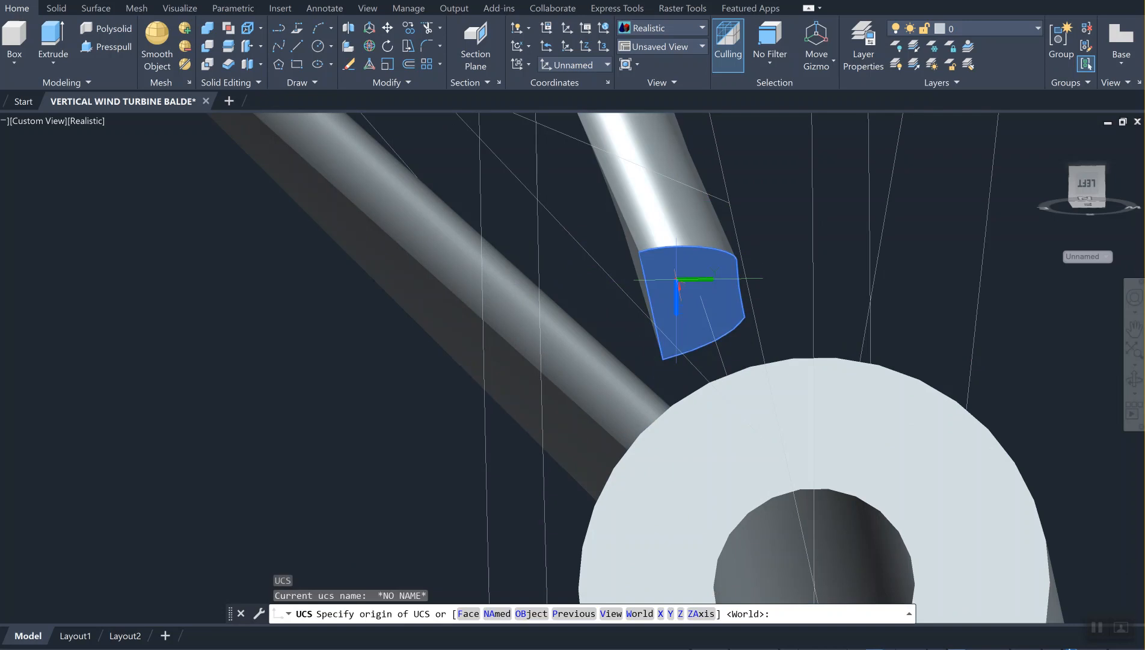
pyautogui.write('x')
pyautogui.press('Return')
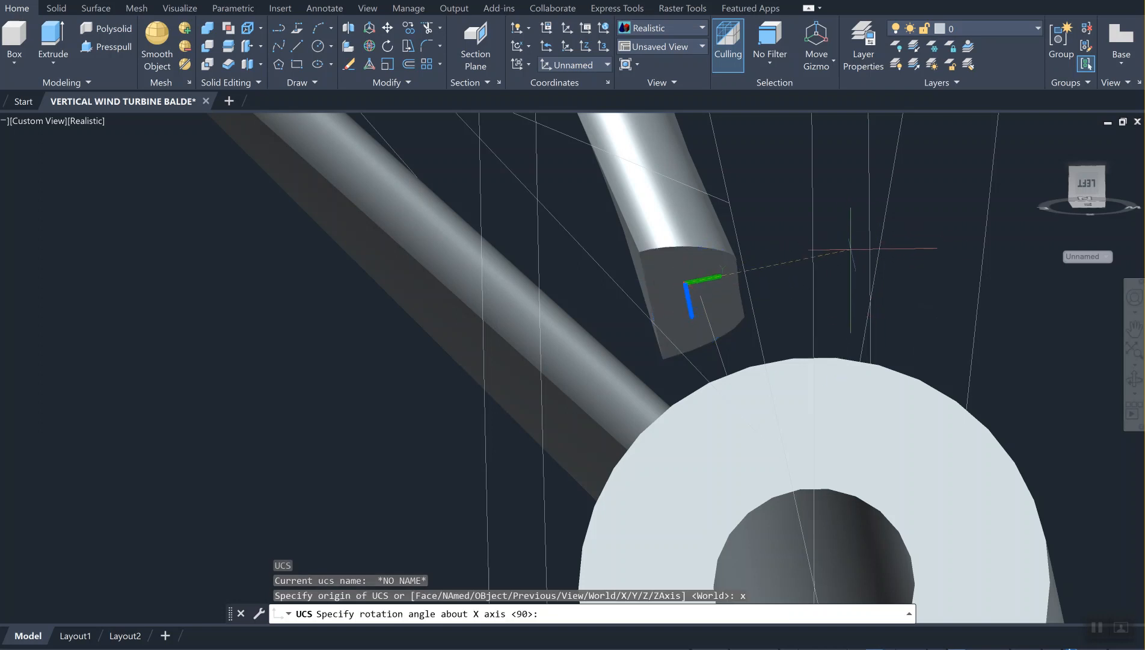
pyautogui.press('Return')
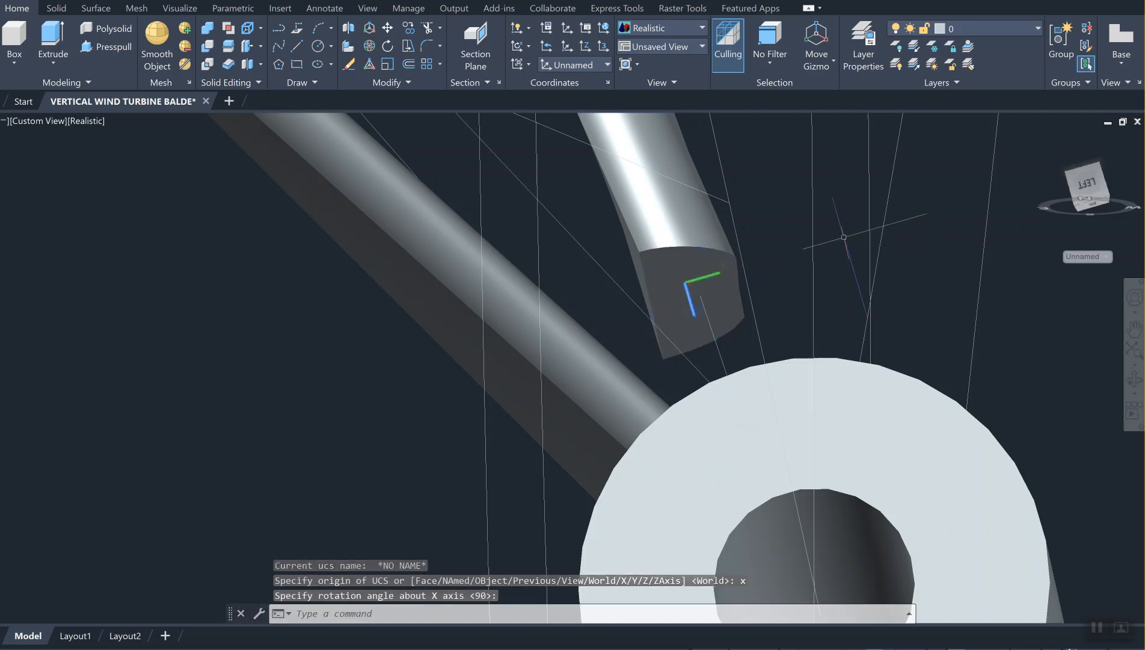
# Step: Presspull the arm's hub-side end face until the arm reaches into the hub
pyautogui.scroll(-2, 843, 264)
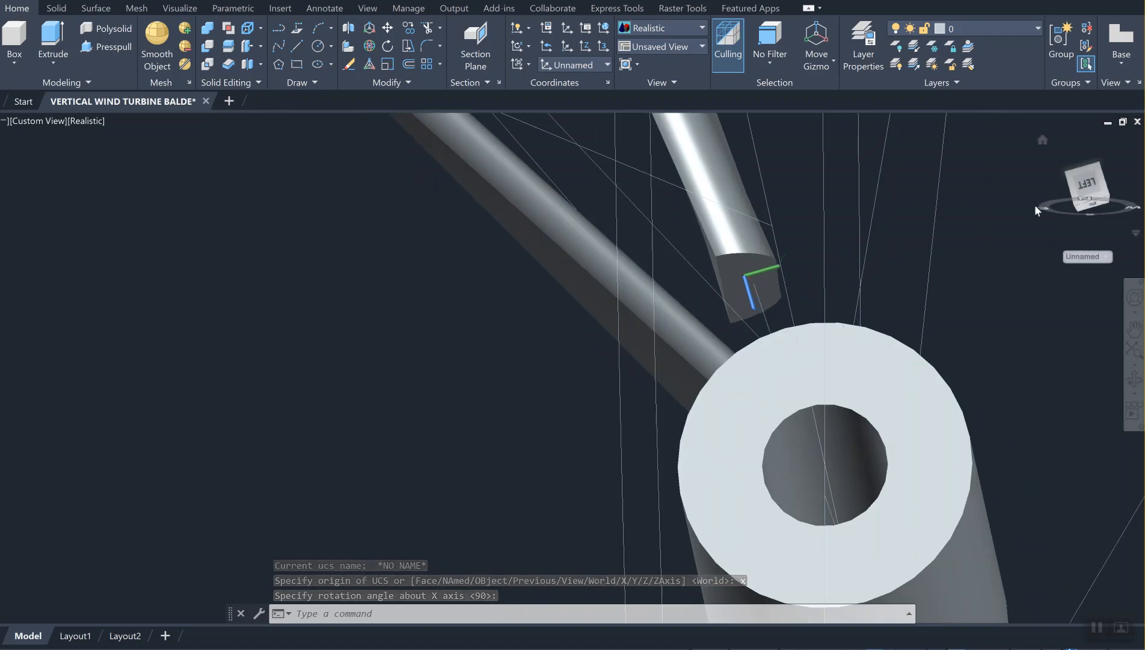
pyautogui.click(105, 46)
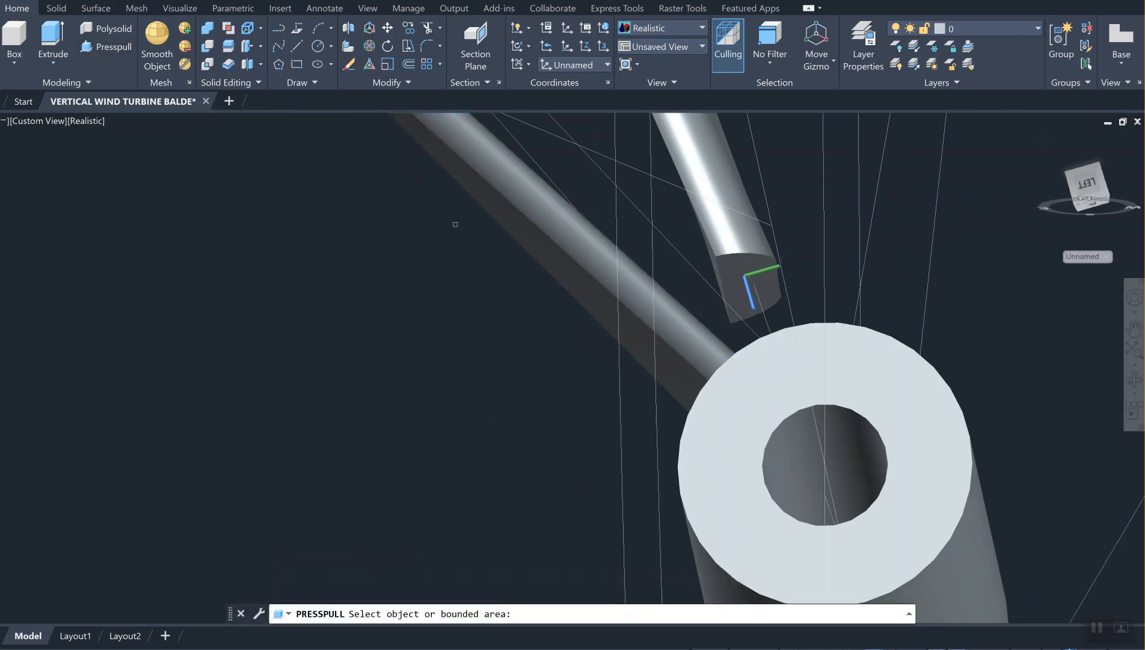
pyautogui.click(741, 273)
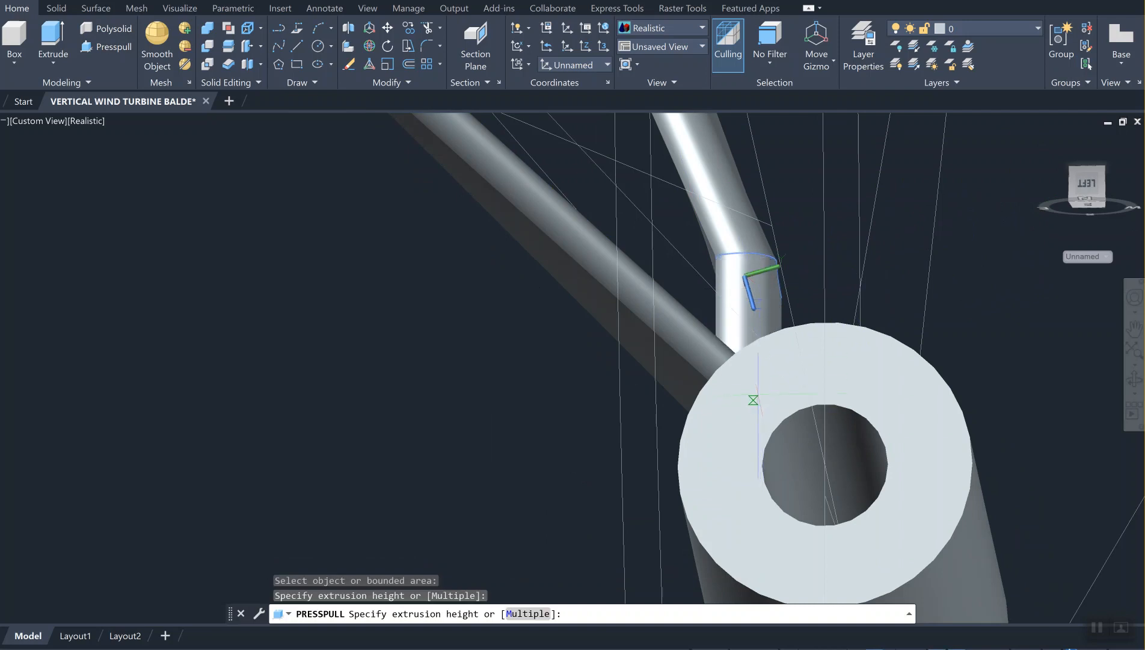
pyautogui.click(753, 400)
# Step: Examine the extended arm at the hub and the gap between the arms' outer ends and the blade from several angles
pyautogui.moveTo(1083, 191); pyautogui.dragTo(1107, 186)
pyautogui.scroll(-2, 725, 434)
pyautogui.moveTo(725, 435); pyautogui.dragTo(765, 252, button='middle')
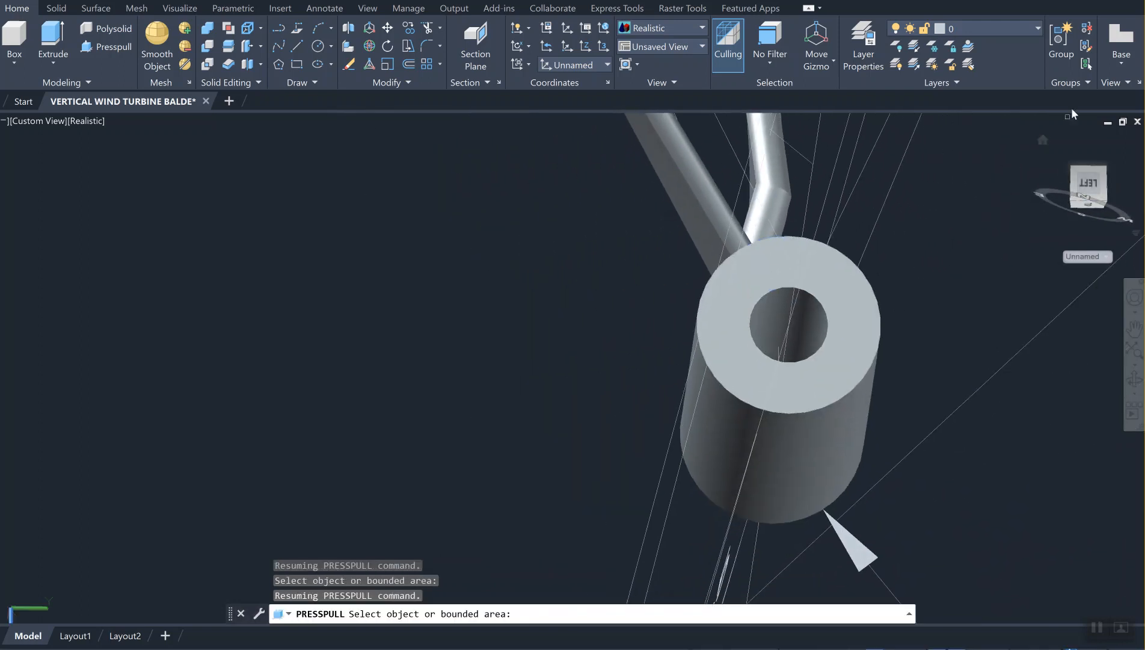
pyautogui.scroll(-1, 1053, 117)
pyautogui.moveTo(962, 160); pyautogui.dragTo(857, 403, button='middle')
pyautogui.moveTo(792, 208); pyautogui.dragTo(752, 478, button='middle')
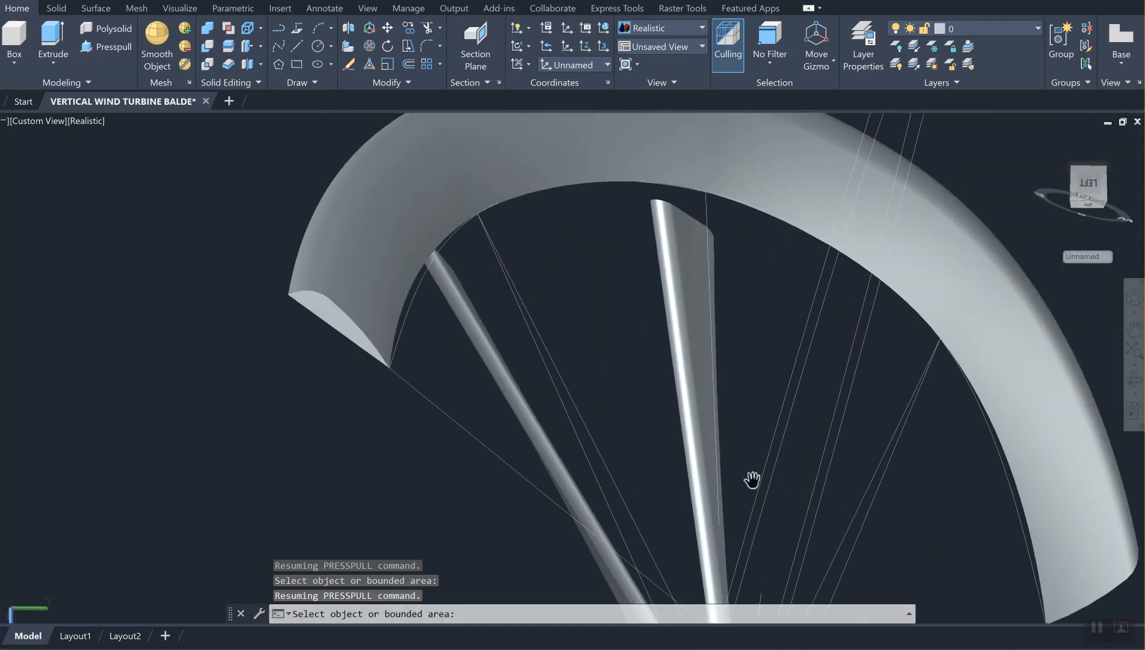
pyautogui.click(1091, 179)
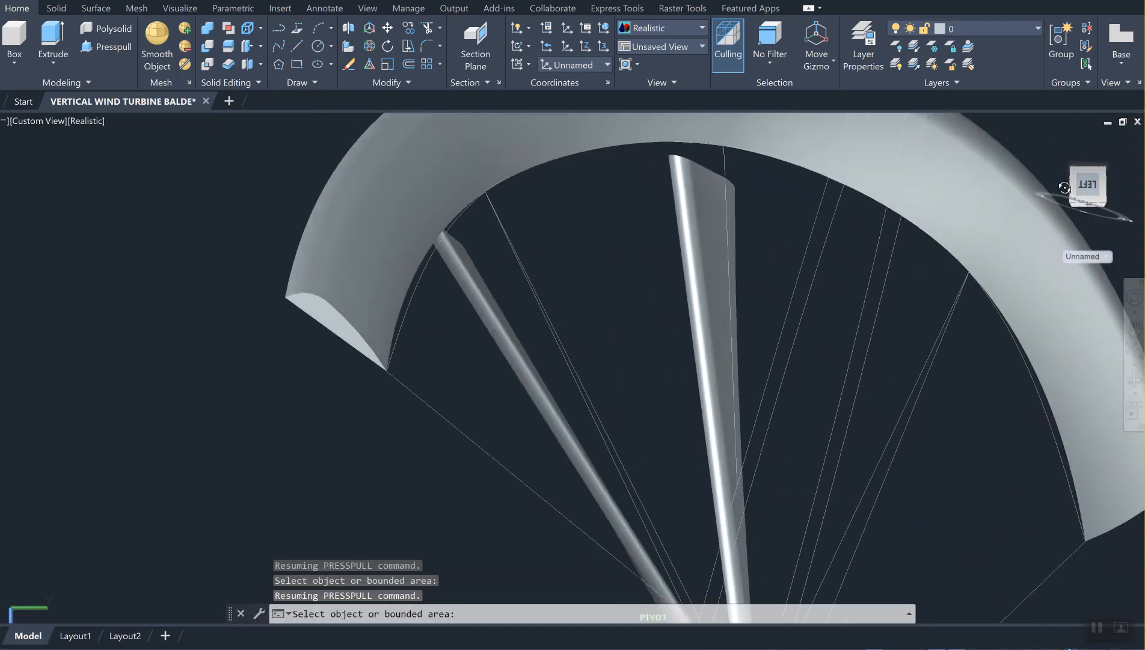
pyautogui.keyDown('shift'); pyautogui.moveTo(1032, 213); pyautogui.dragTo(1031, 187, button='middle'); pyautogui.keyUp('shift')
pyautogui.moveTo(863, 204); pyautogui.dragTo(722, 402, button='middle')
pyautogui.moveTo(1085, 185); pyautogui.dragTo(1056, 200)
pyautogui.scroll(-1, 1001, 150)
pyautogui.moveTo(793, 185); pyautogui.dragTo(630, 306, button='middle')
pyautogui.scroll(-1, 630, 306)
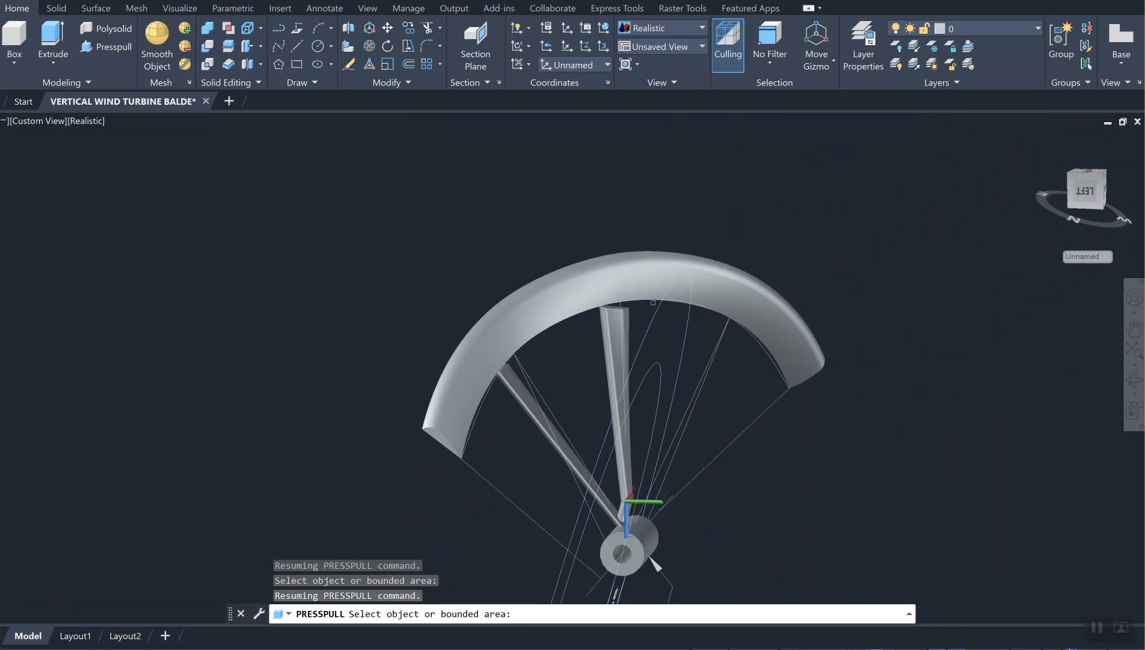
pyautogui.scroll(-2, 571, 385)
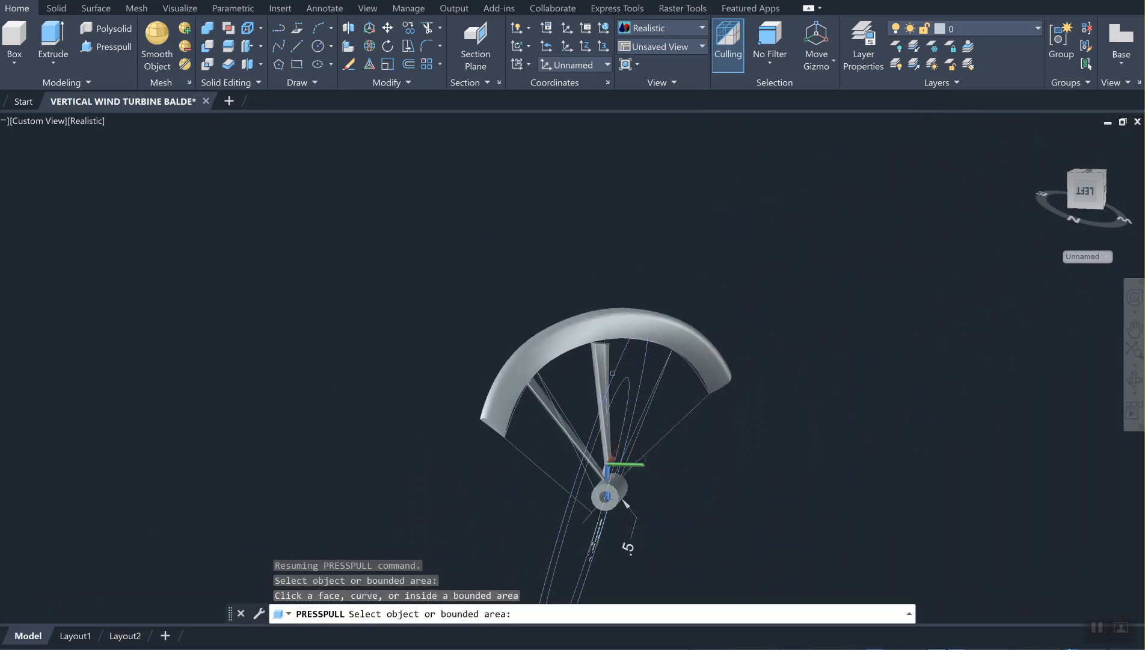
pyautogui.keyDown('shift'); pyautogui.moveTo(999, 247); pyautogui.dragTo(986, 327, button='middle'); pyautogui.keyUp('shift')
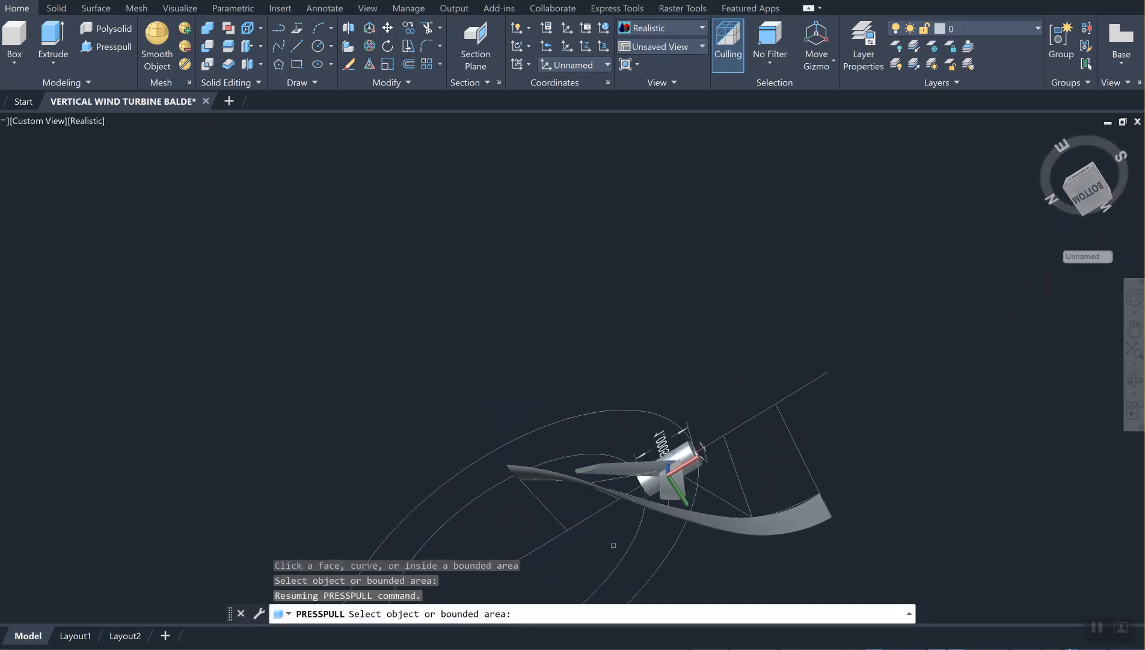
pyautogui.scroll(5, 661, 505)
pyautogui.scroll(4, 674, 497)
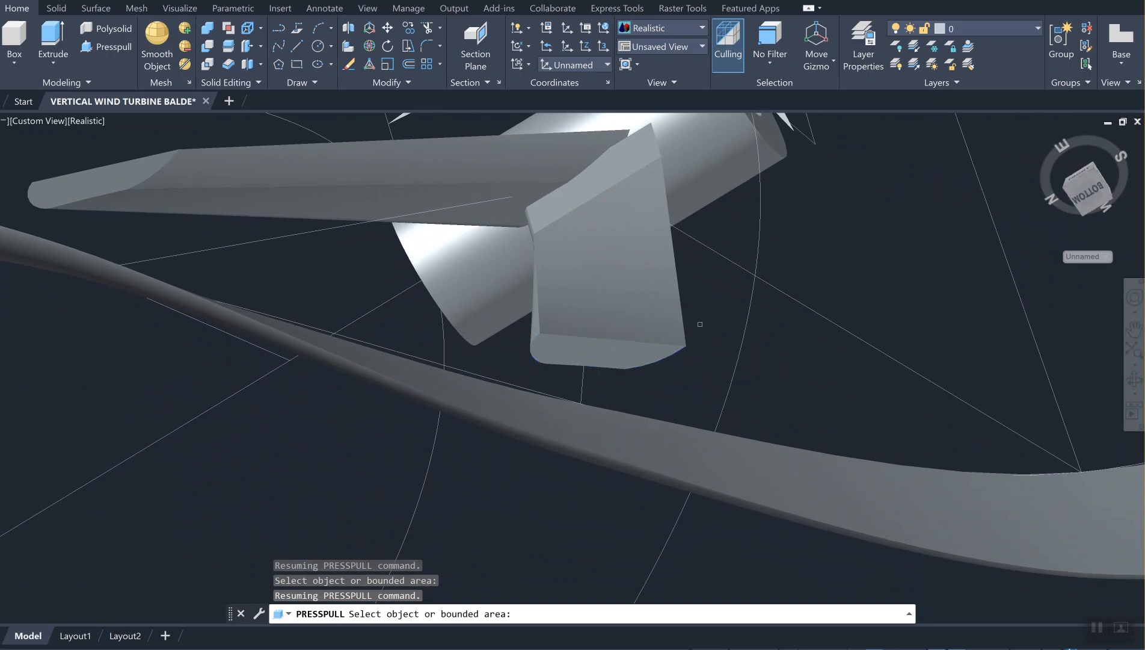
# Step: End Presspull and align the UCS to the blade-side end face of the extended arm, using the Face option
pyautogui.press('Return')
pyautogui.press('Escape')
pyautogui.press('Escape')
pyautogui.write('ucs')
pyautogui.press('Return')
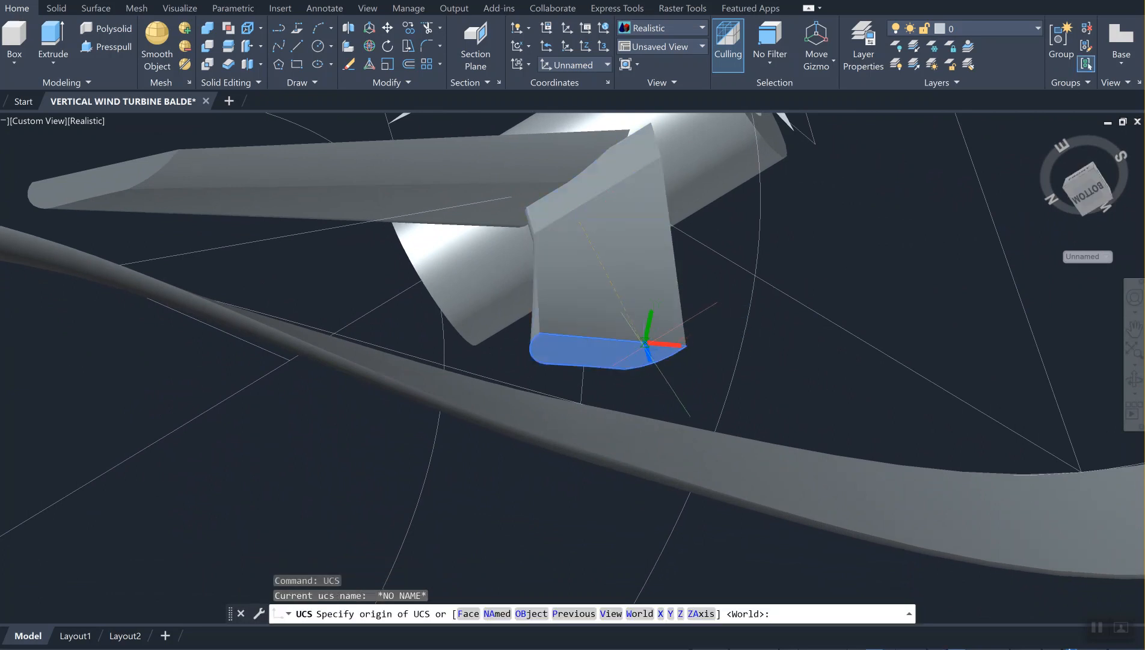
pyautogui.click(468, 613)
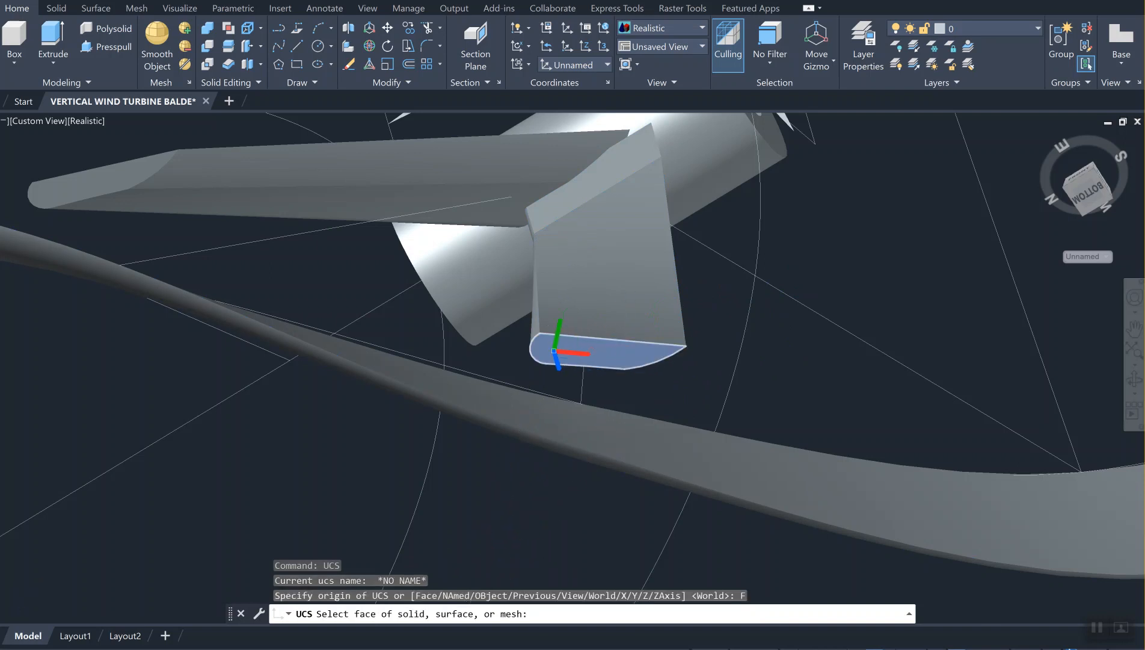
pyautogui.click(553, 352)
pyautogui.press('Return')
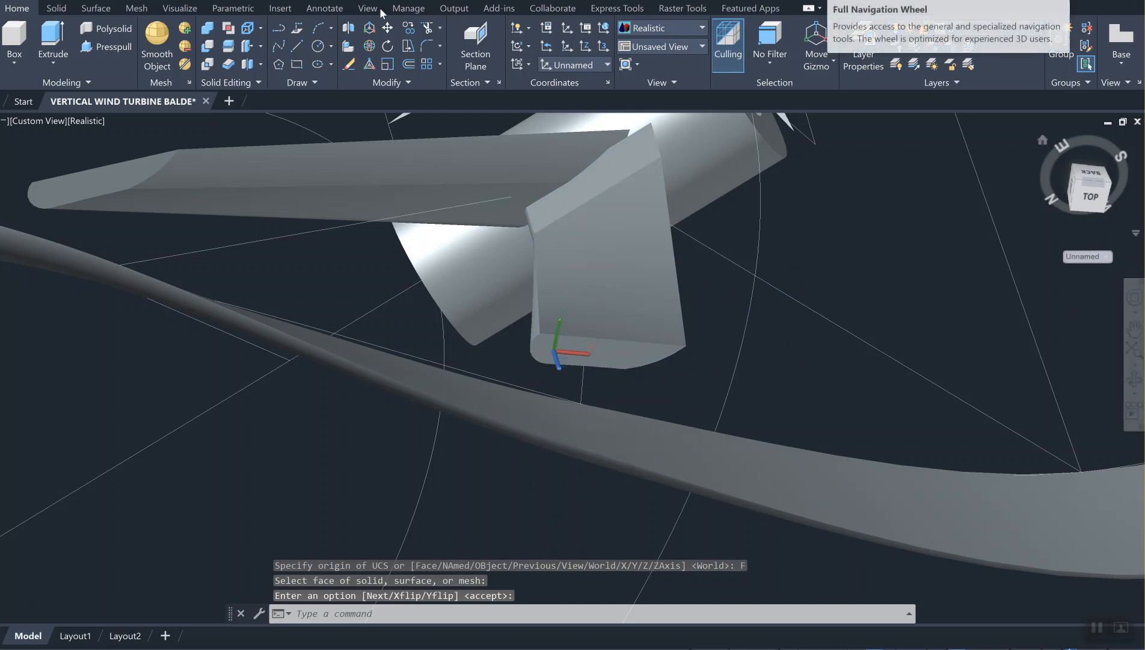
# Step: Try to Presspull the arm's blade-side end face toward the blade, then cancel the command
pyautogui.click(110, 47)
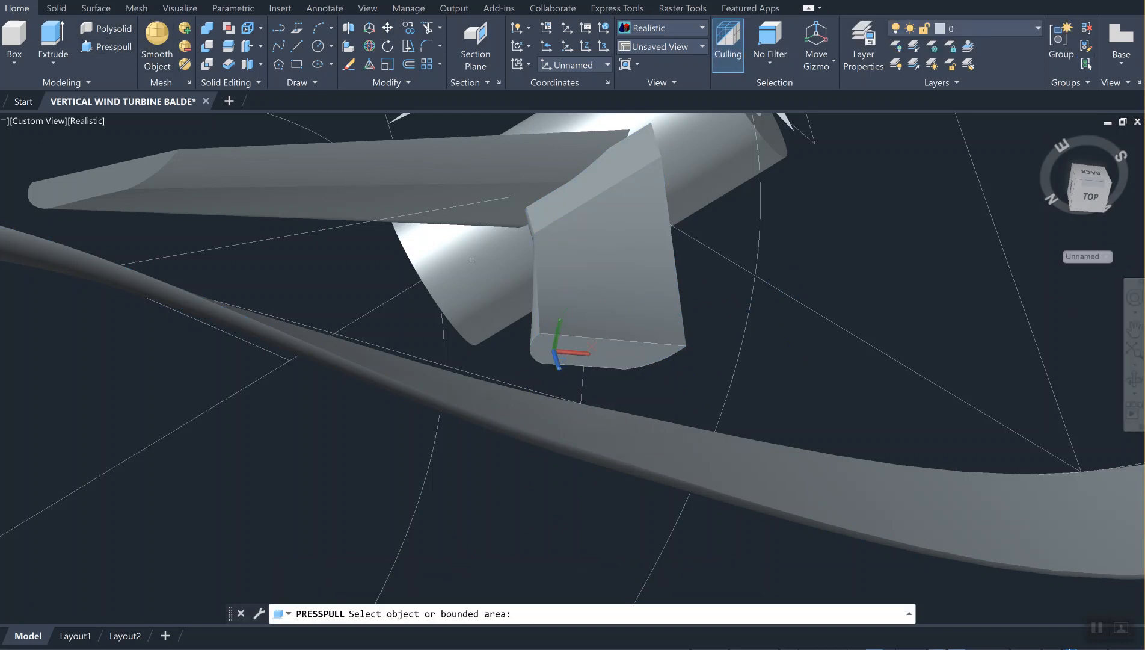
pyautogui.click(634, 357)
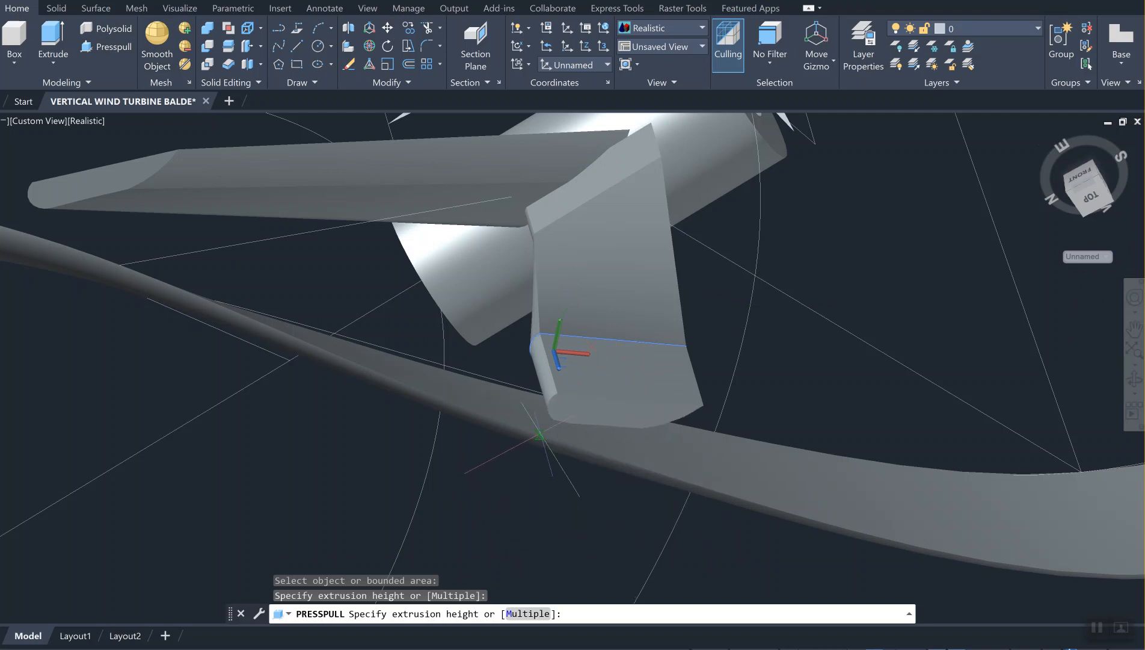
pyautogui.press('Escape')
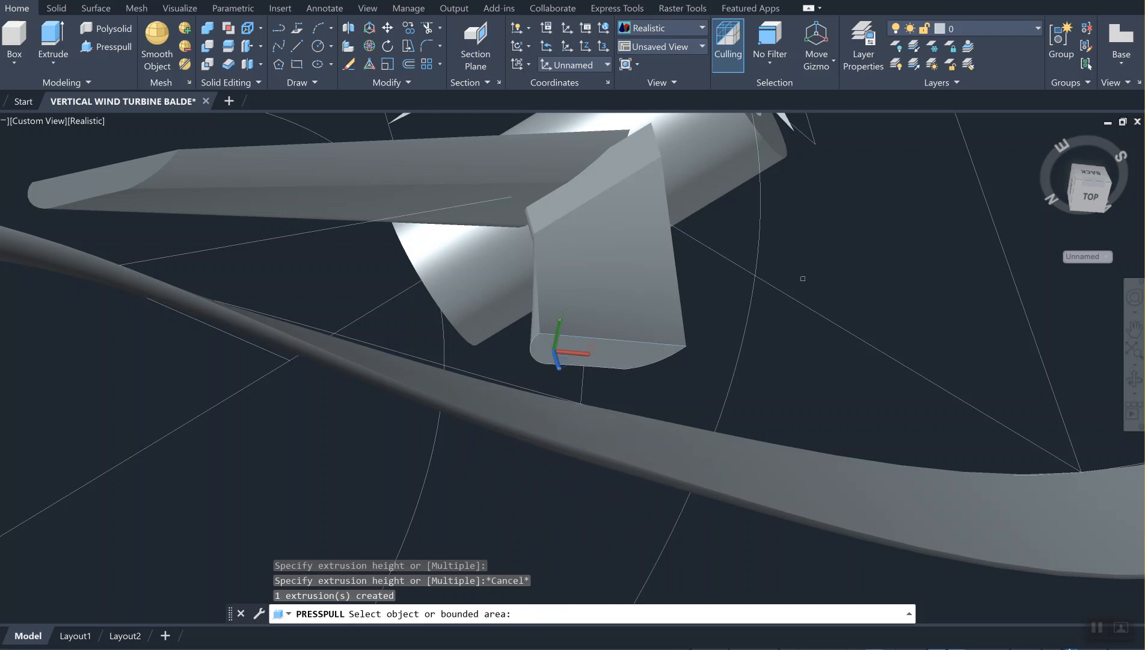
pyautogui.write('ucs')
pyautogui.press('Return')
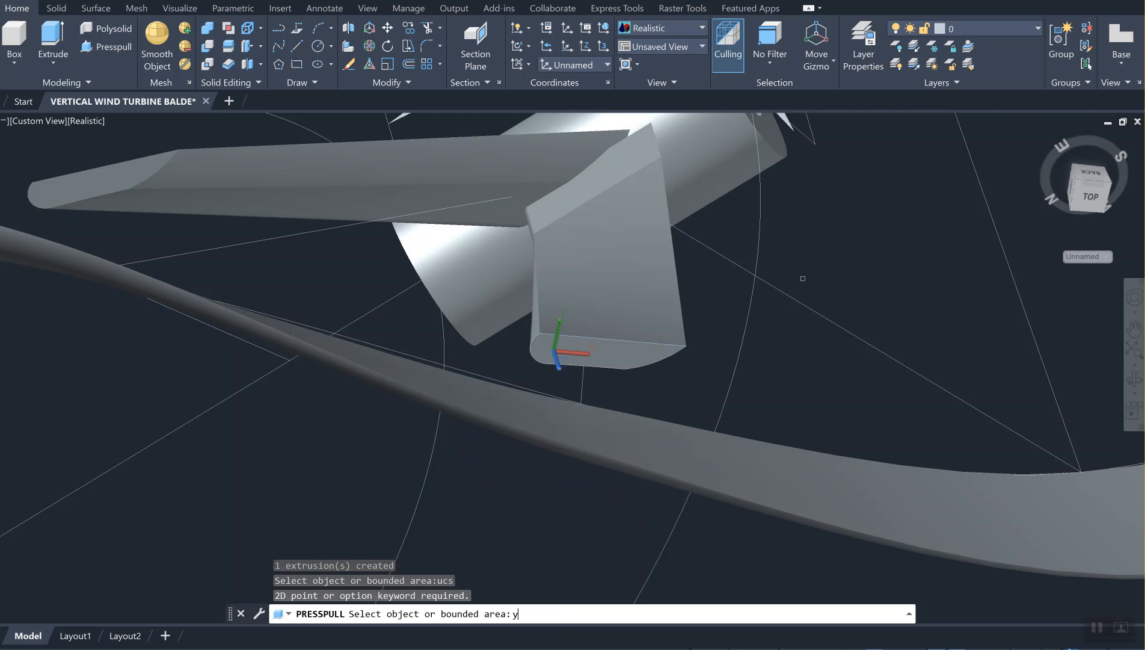
pyautogui.press('Return')
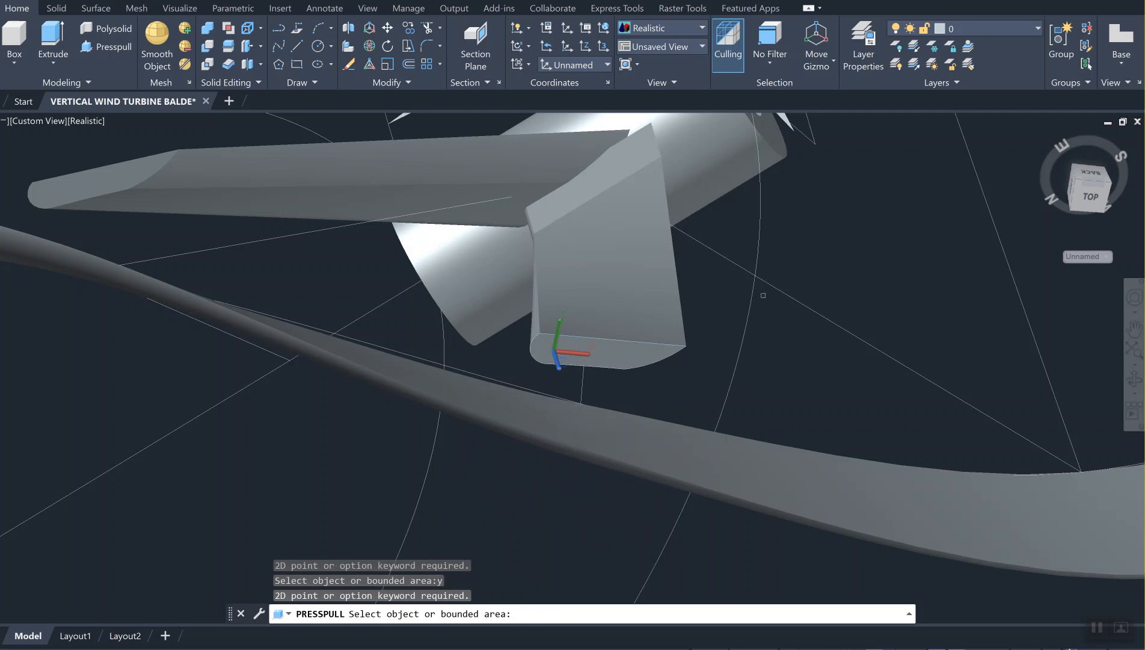
pyautogui.press('Escape')
pyautogui.press('Escape')
pyautogui.press('Escape')
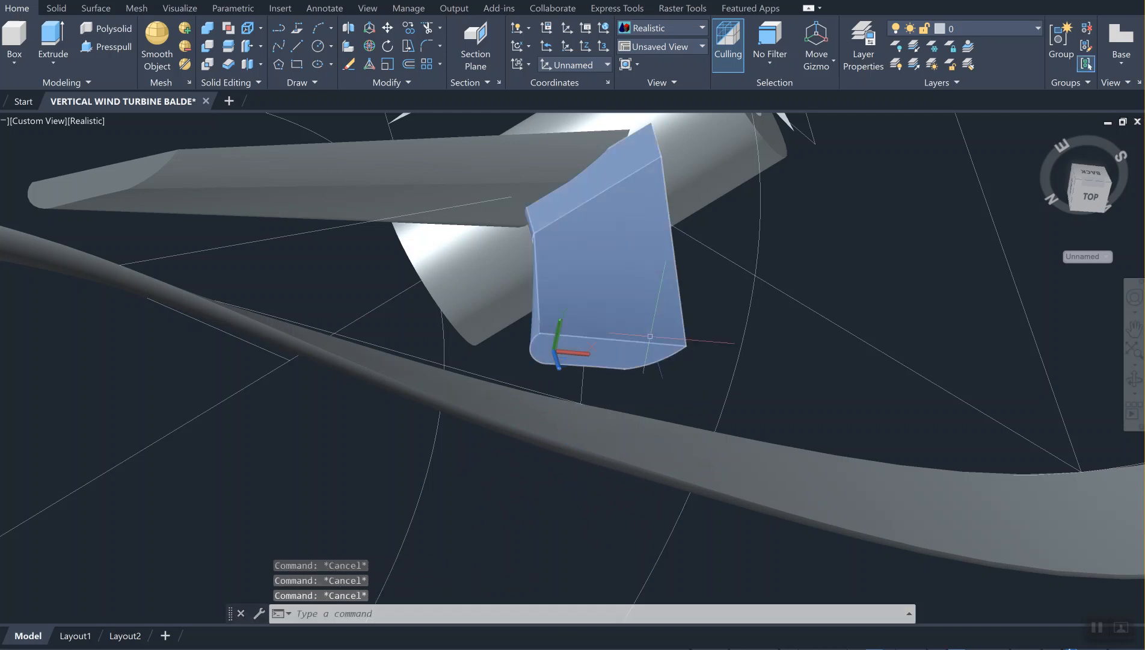
# Step: Rotate the UCS about its Y axis at the arm's blade-side end face to point Z toward the blade
pyautogui.write('ucs')
pyautogui.press('Return')
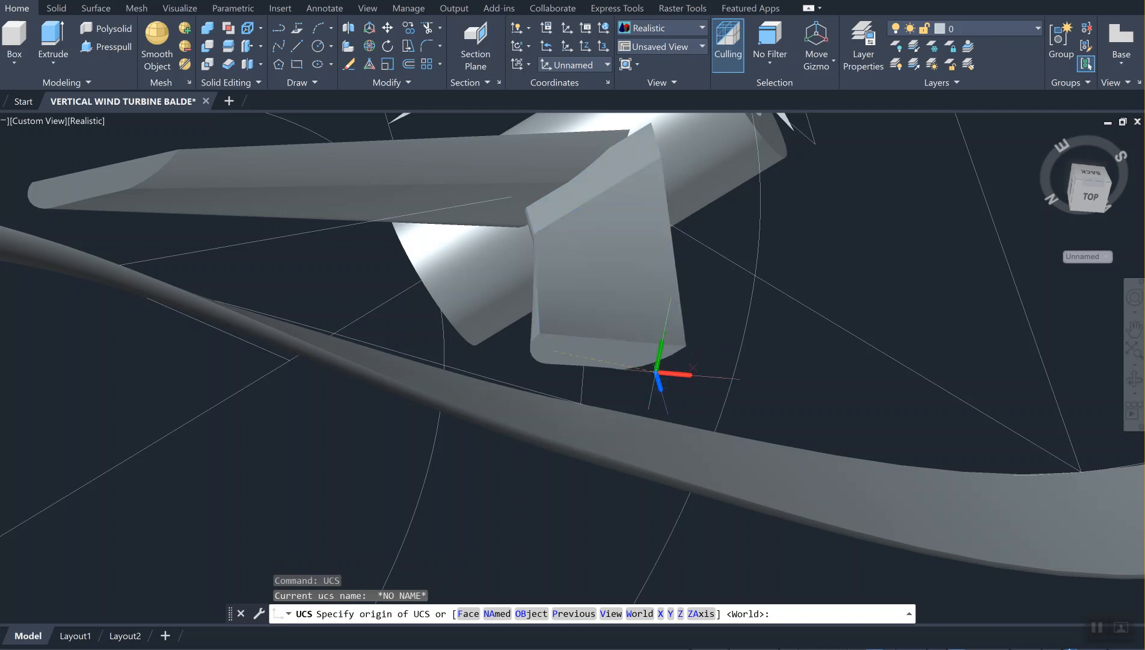
pyautogui.write('y')
pyautogui.press('Return')
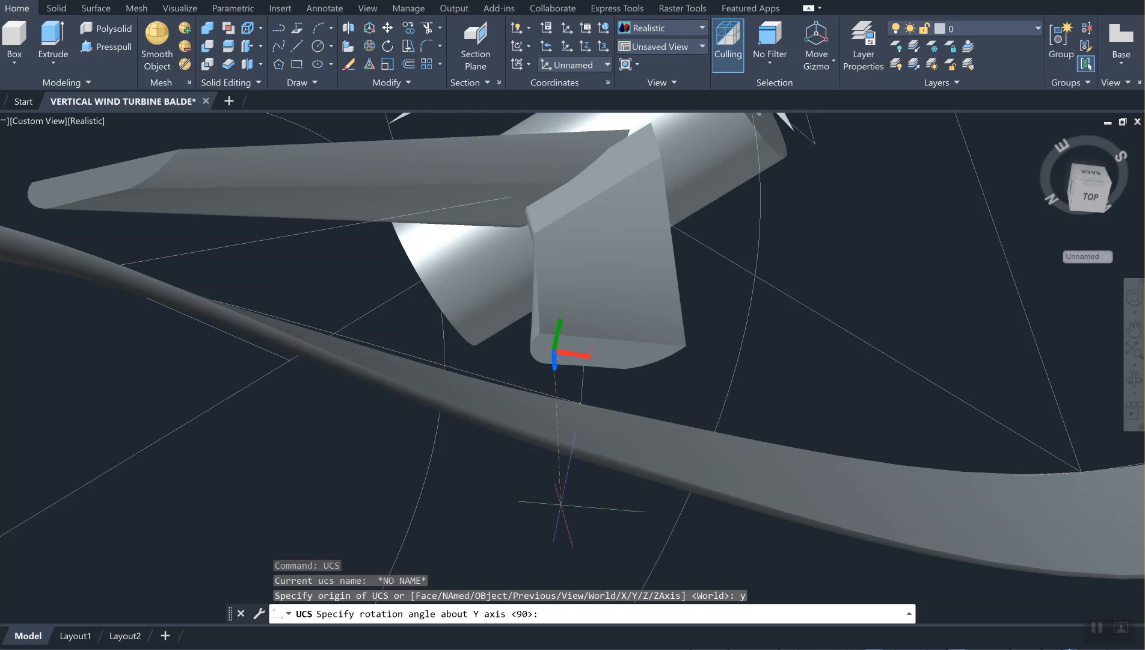
pyautogui.press('Return')
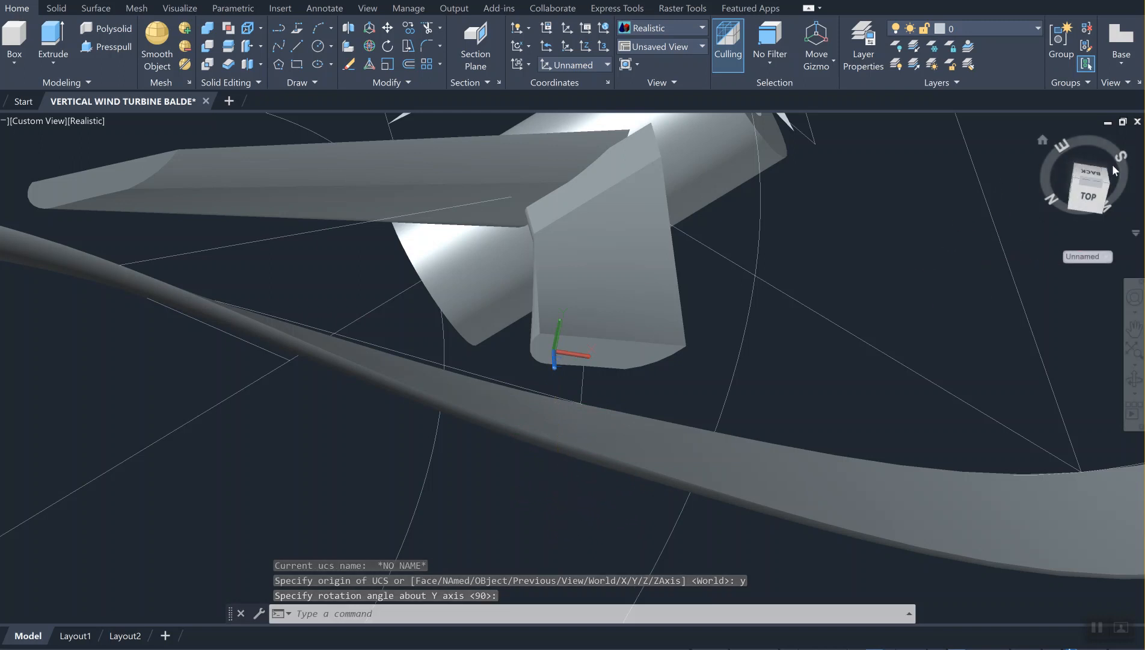
# Step: Try to Presspull the arm's blade-side end face across the blade using the rotated UCS, then end the command
pyautogui.moveTo(1082, 191); pyautogui.dragTo(1082, 202)
pyautogui.moveTo(810, 339); pyautogui.dragTo(784, 149, button='middle')
pyautogui.moveTo(1082, 199); pyautogui.dragTo(1054, 240)
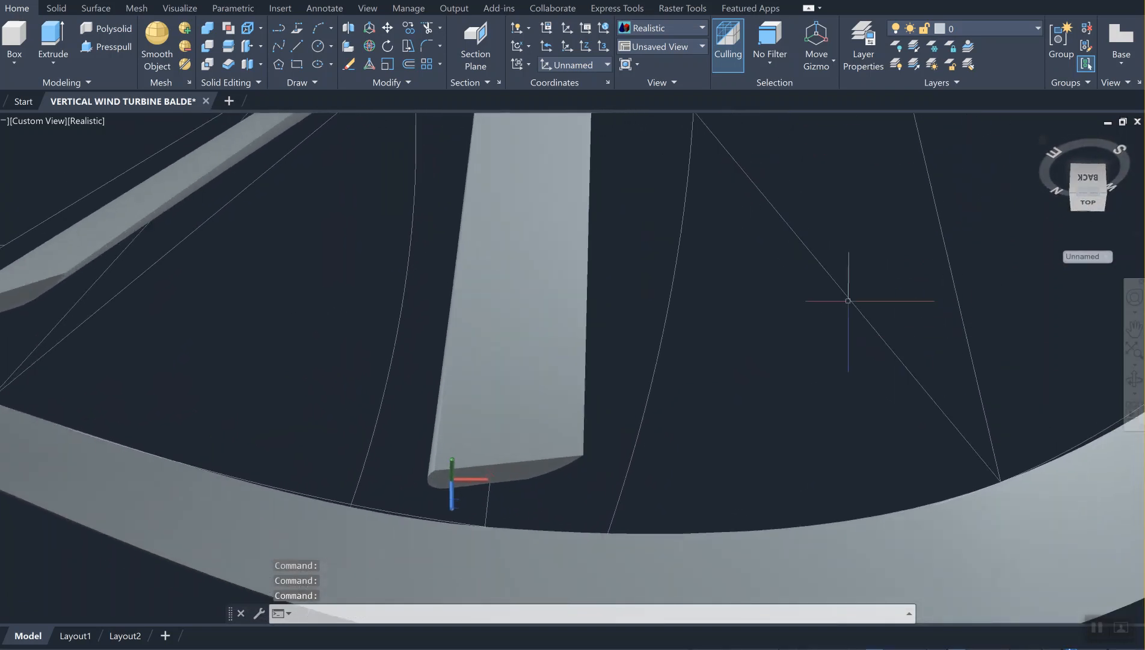
pyautogui.moveTo(844, 294); pyautogui.dragTo(877, 173, button='middle')
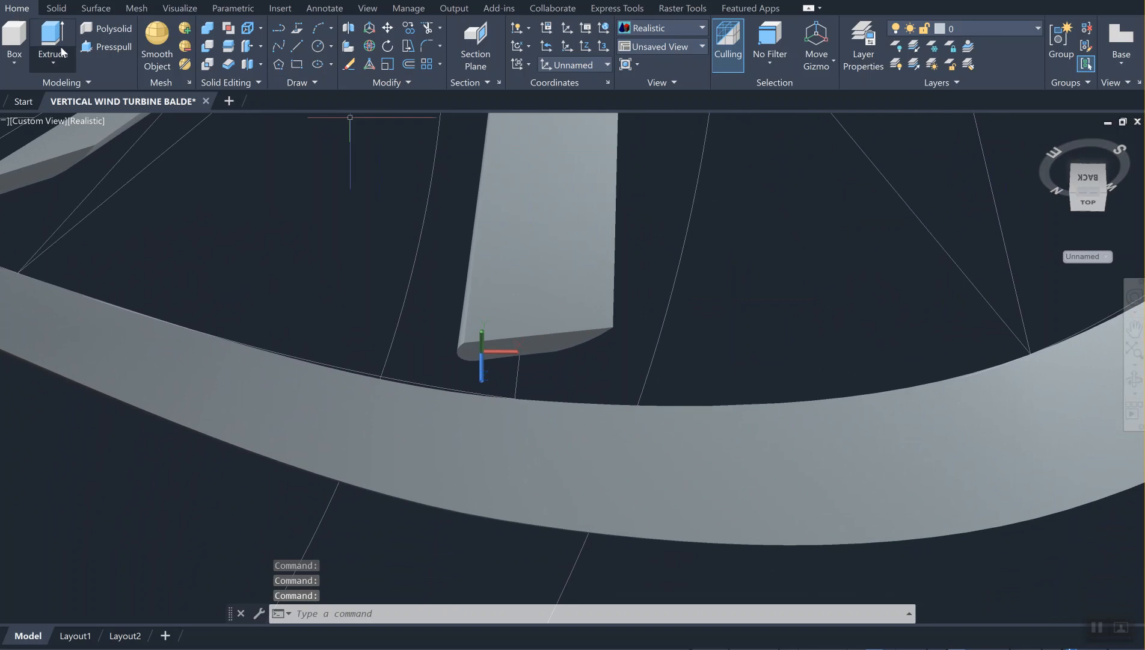
pyautogui.click(557, 344)
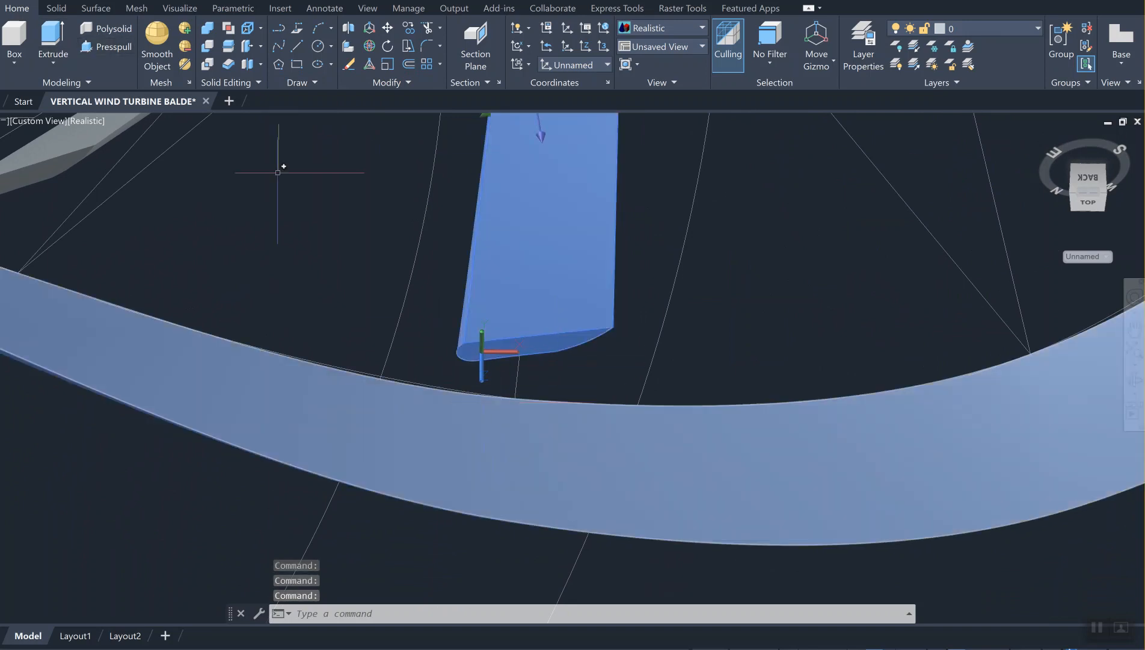
pyautogui.press('Escape')
pyautogui.press('Escape')
pyautogui.press('Escape')
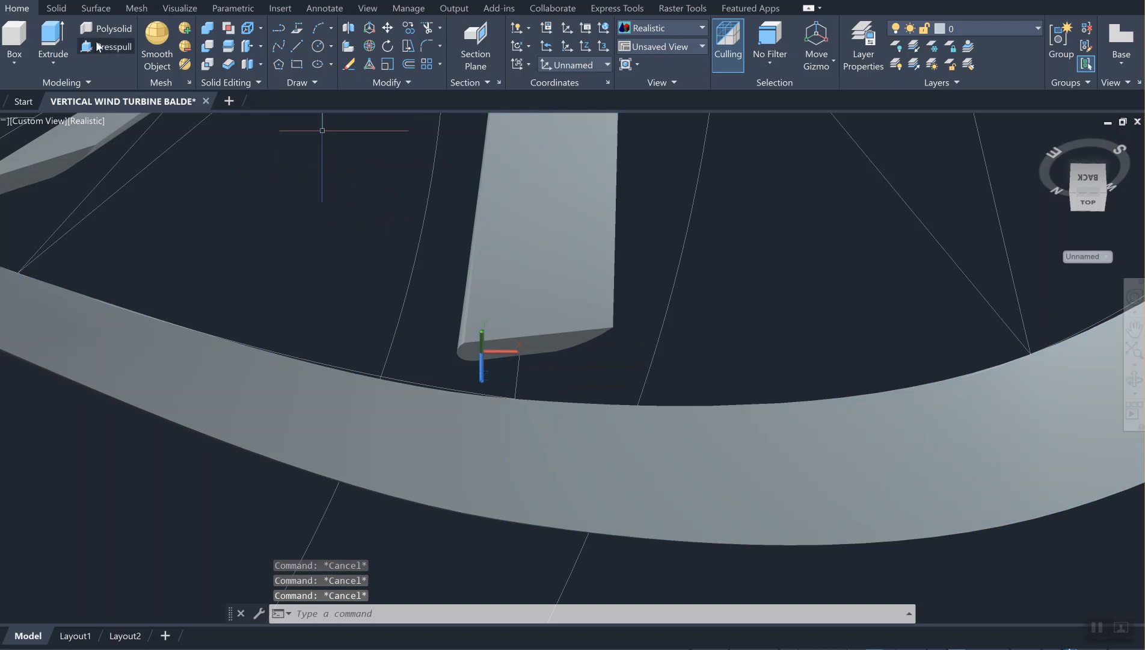
pyautogui.click(96, 50)
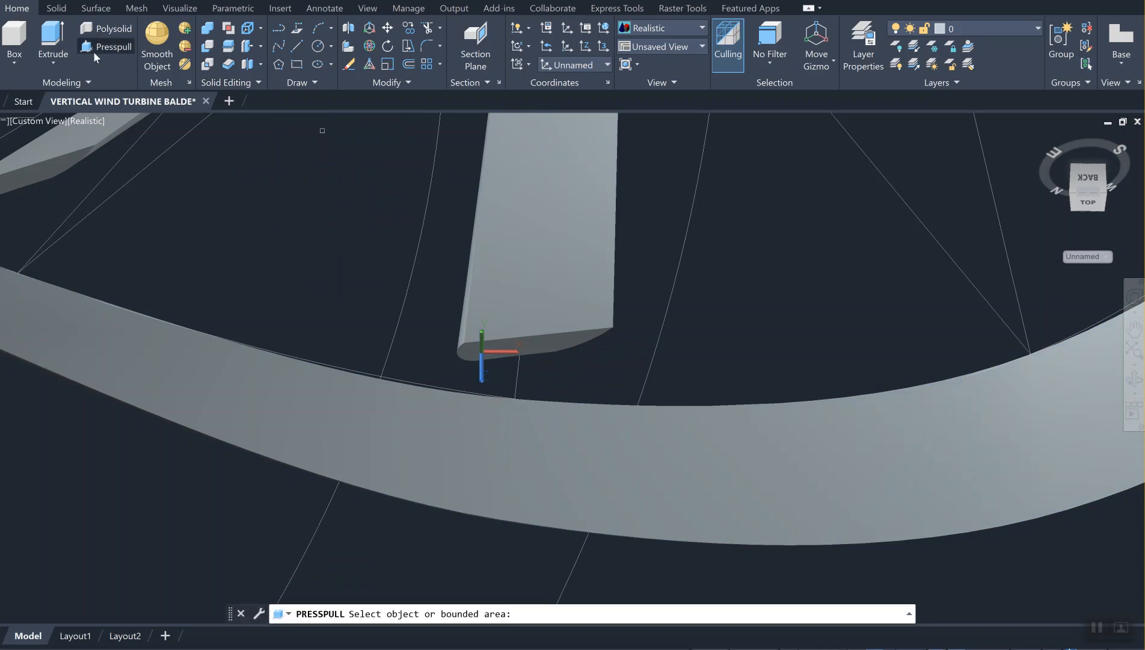
pyautogui.click(549, 343)
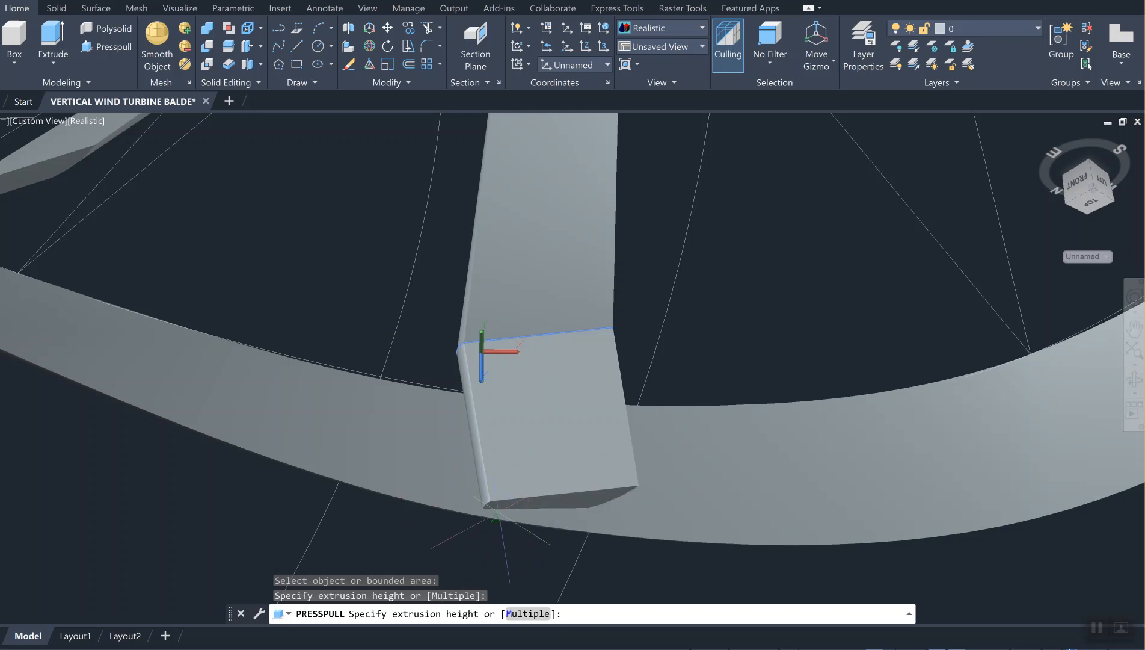
pyautogui.press('Escape')
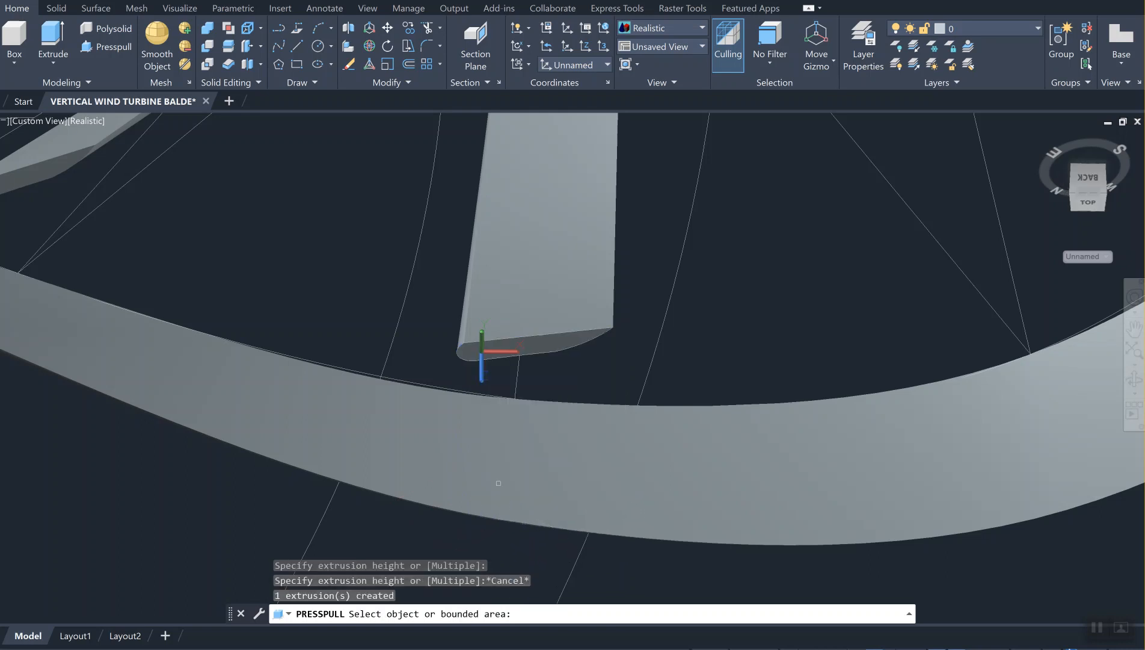
pyautogui.press('Escape')
# Step: Rotate the UCS about its Y axis again, using the back view to aim Z from the arm's end across the blade
pyautogui.moveTo(1090, 196); pyautogui.dragTo(1057, 191)
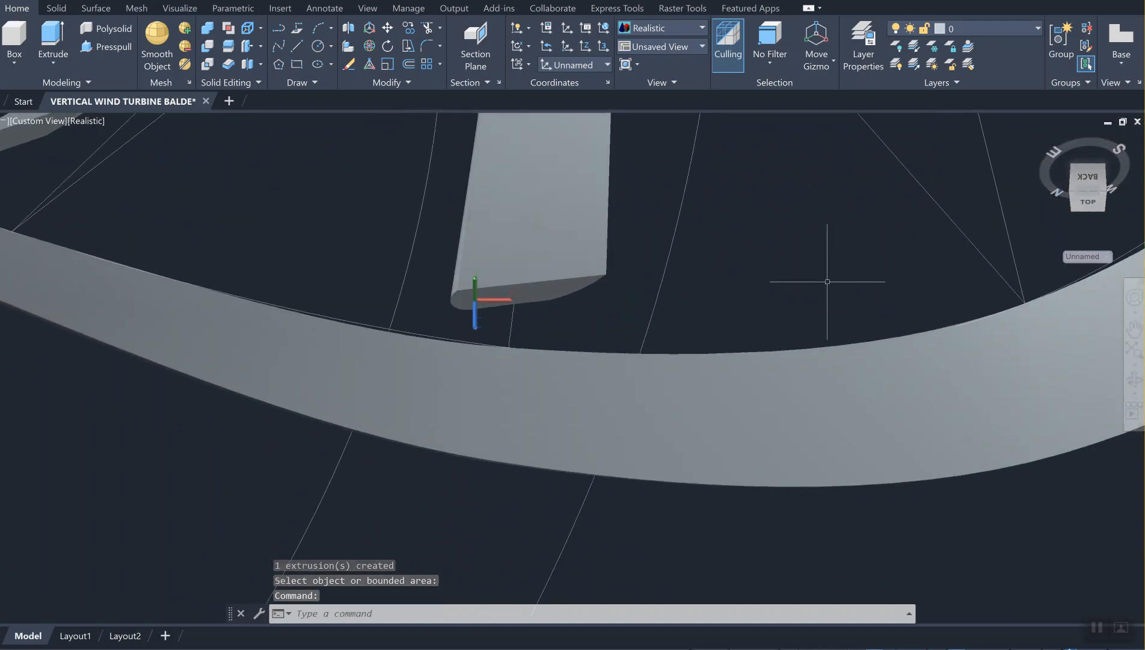
pyautogui.click(1091, 181)
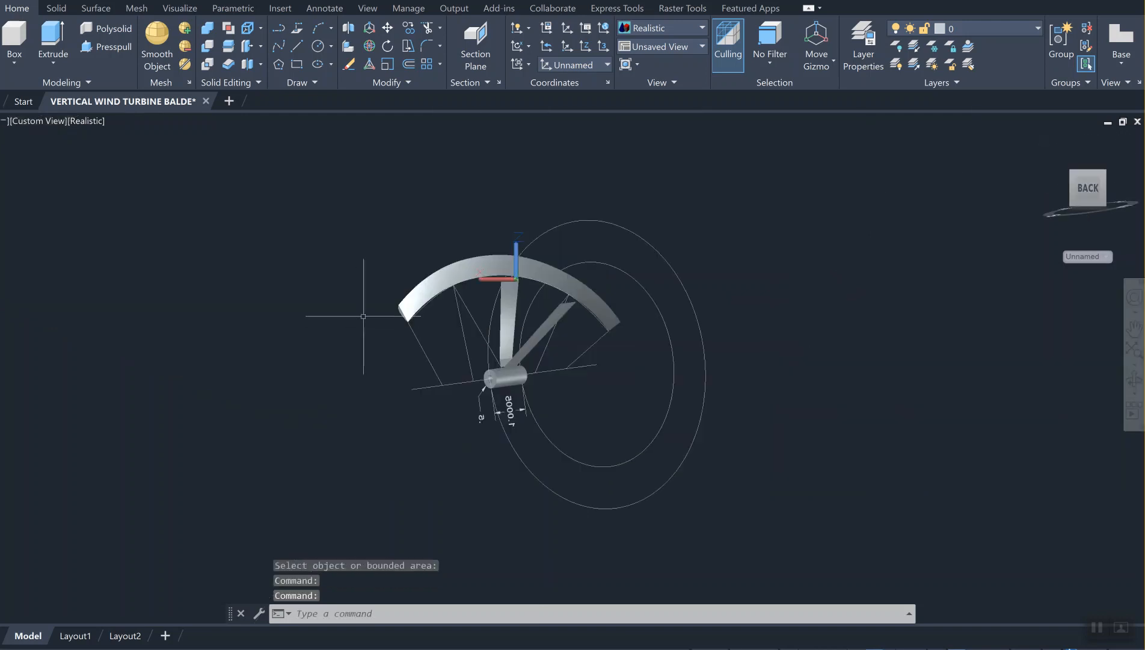
pyautogui.scroll(10, 528, 289)
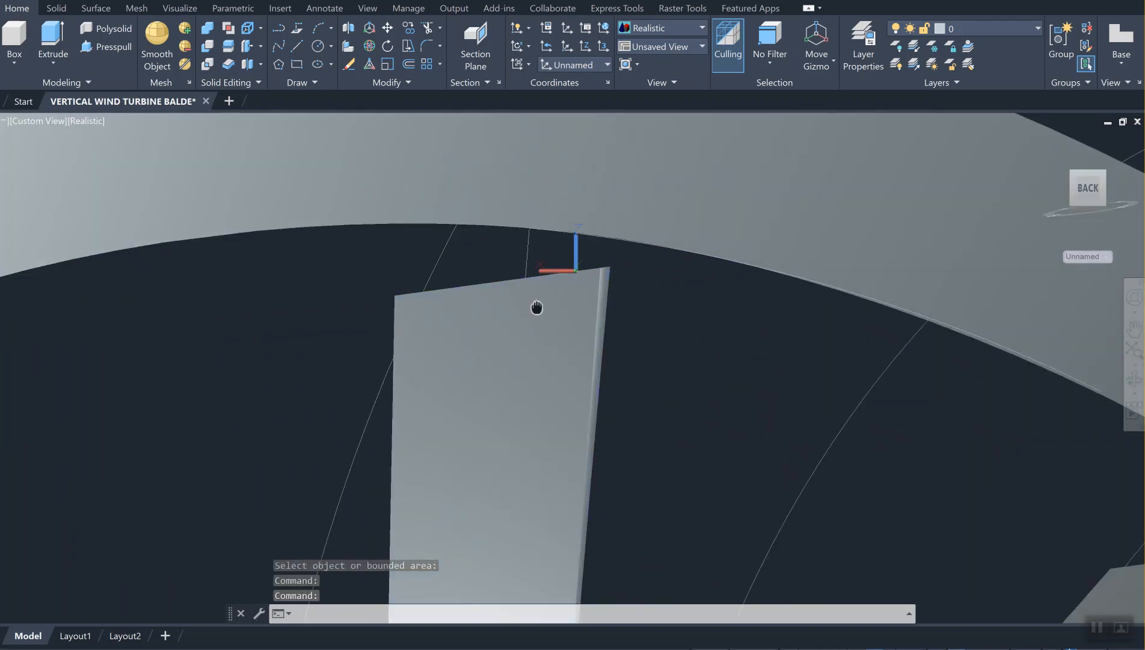
pyautogui.moveTo(537, 308); pyautogui.dragTo(513, 375, button='middle')
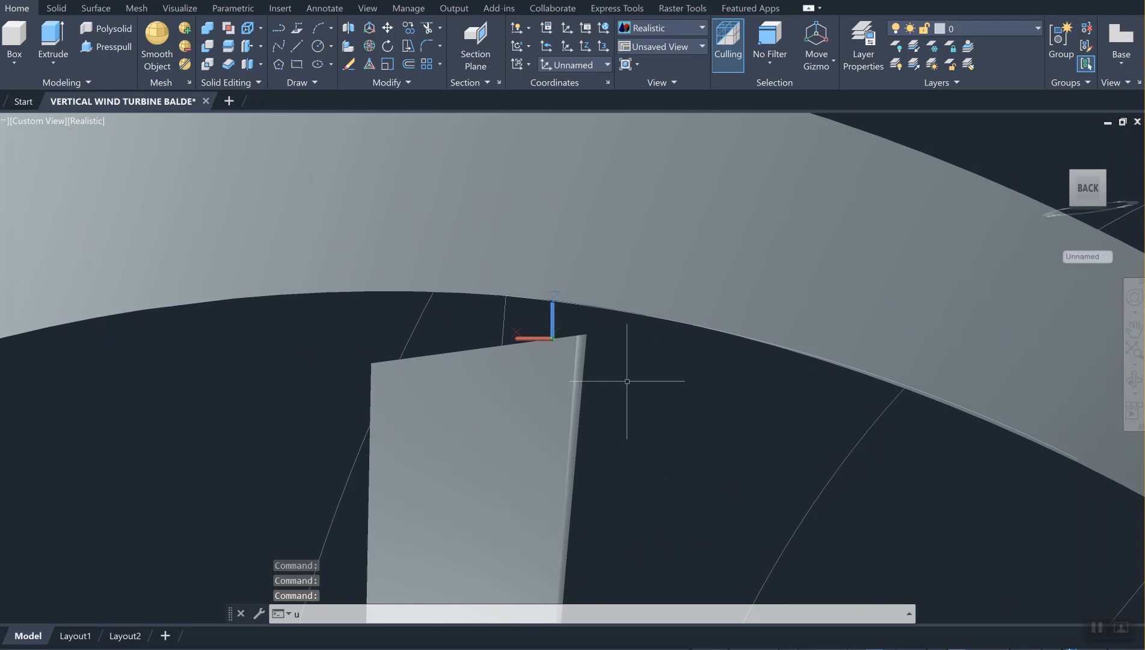
pyautogui.write('ucs')
pyautogui.press('Return')
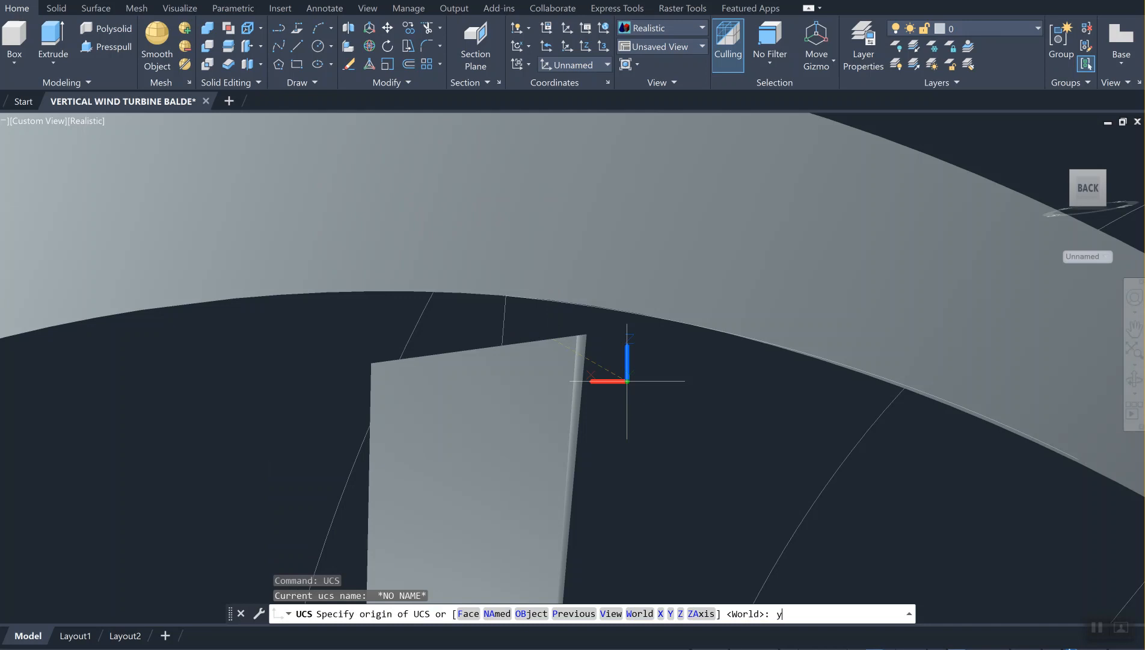
pyautogui.write('y')
pyautogui.press('Return')
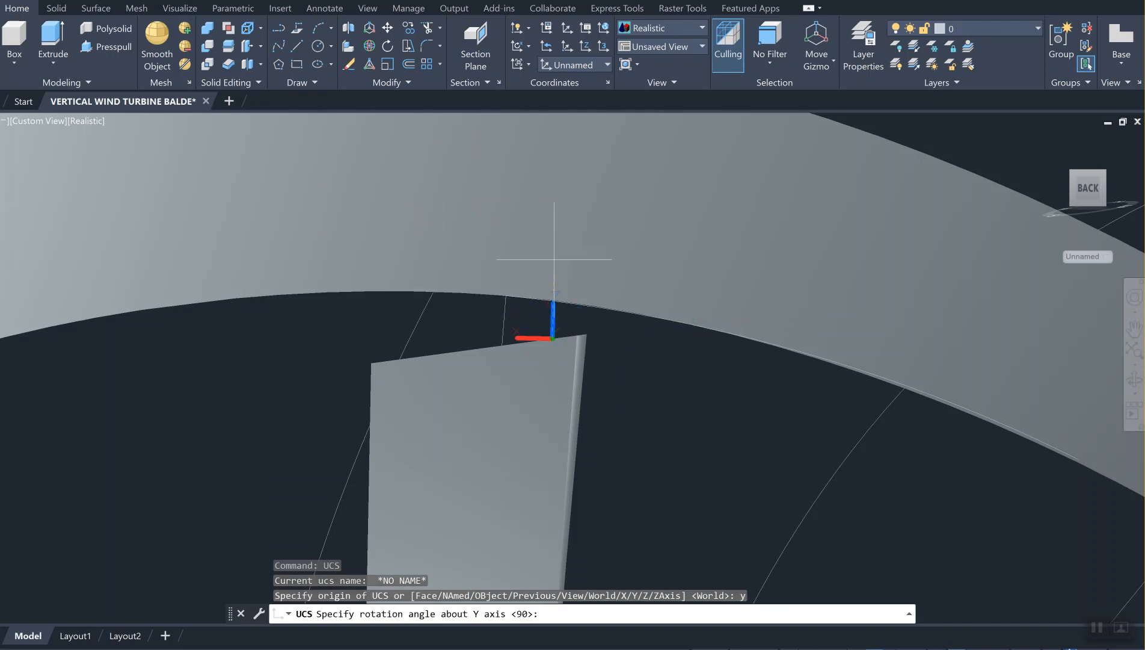
pyautogui.moveTo(536, 225); pyautogui.dragTo(504, 382, button='middle')
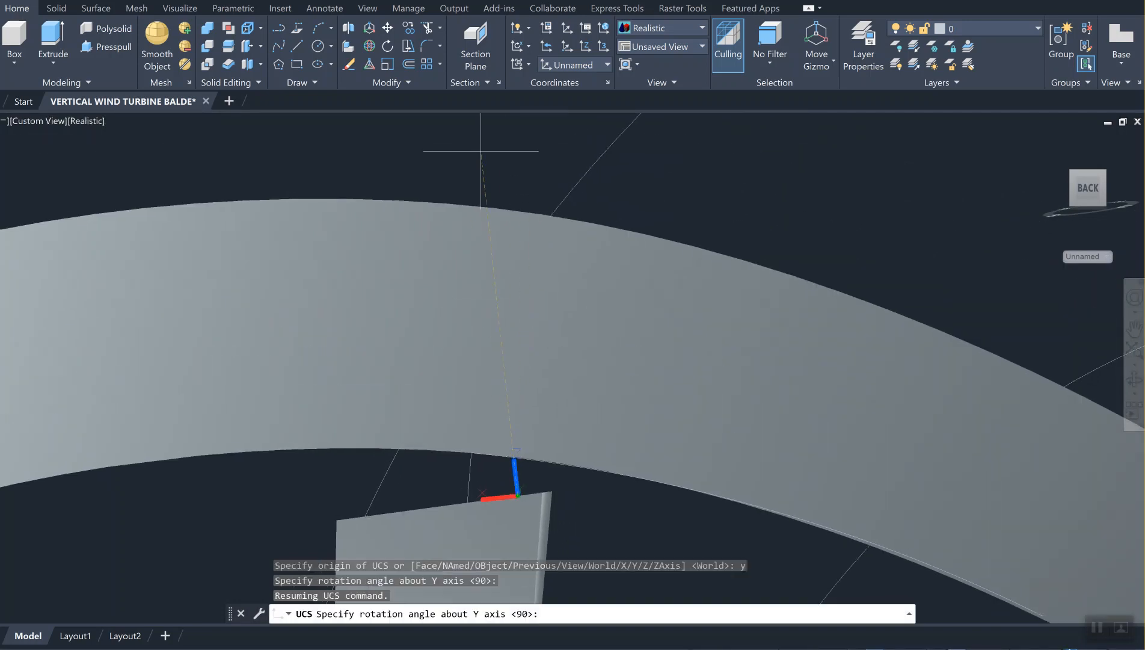
pyautogui.press('Return')
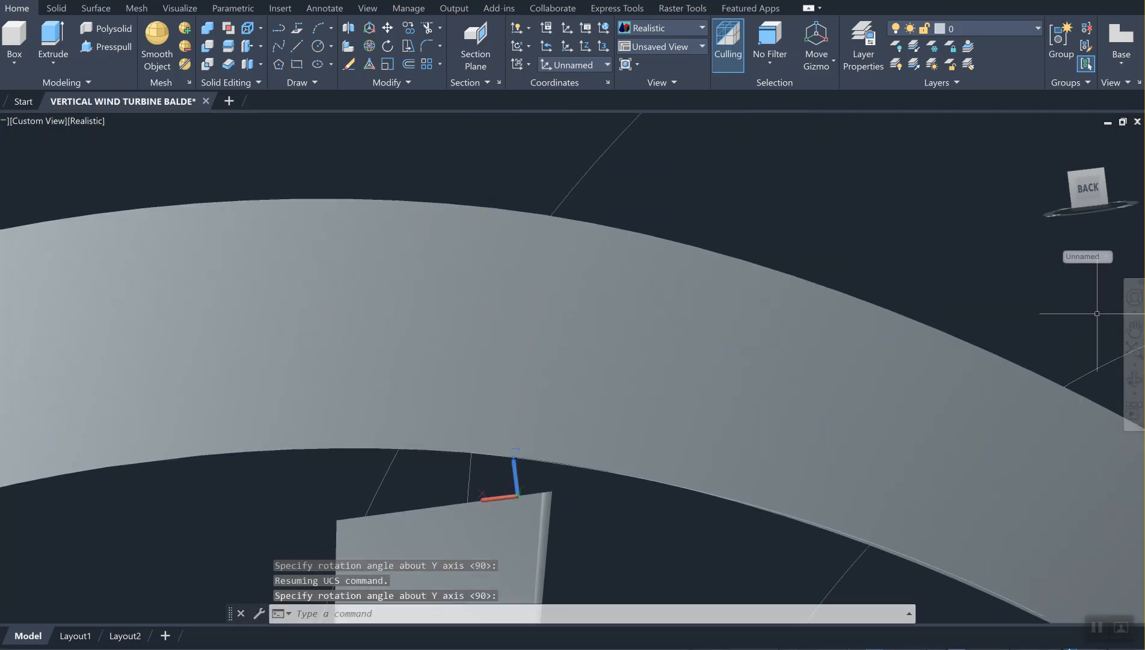
# Step: Presspull the arm's blade-side end face until the extension overlaps the blade
pyautogui.moveTo(1092, 195); pyautogui.dragTo(1092, 206)
pyautogui.moveTo(797, 422); pyautogui.dragTo(860, 244, button='middle')
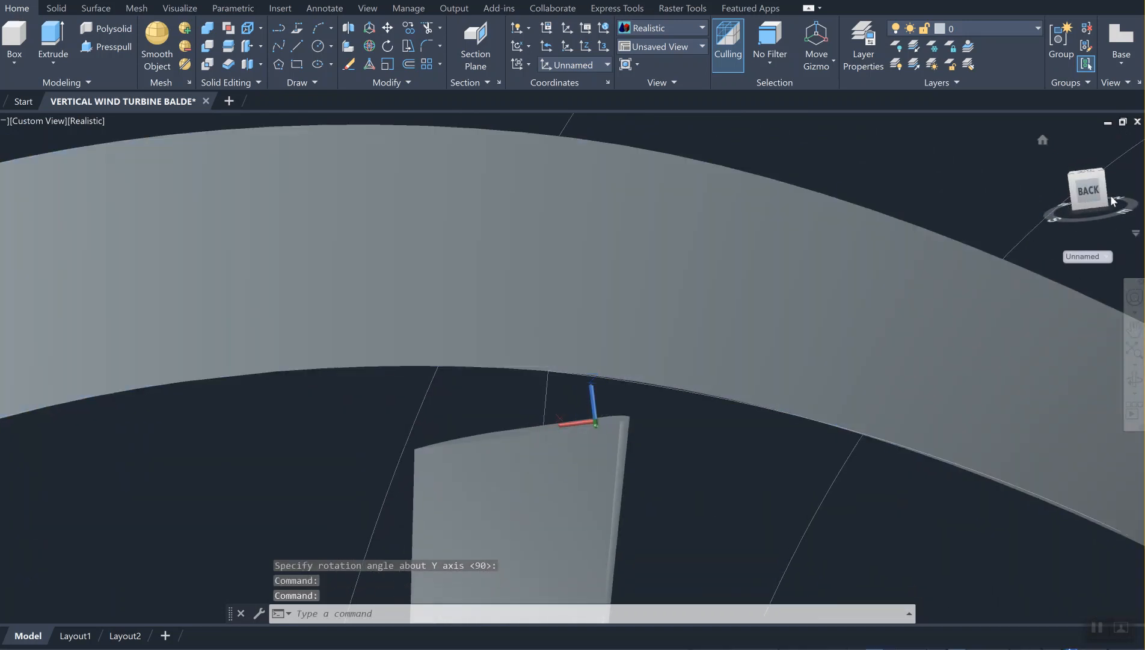
pyautogui.moveTo(1090, 190); pyautogui.dragTo(1091, 200)
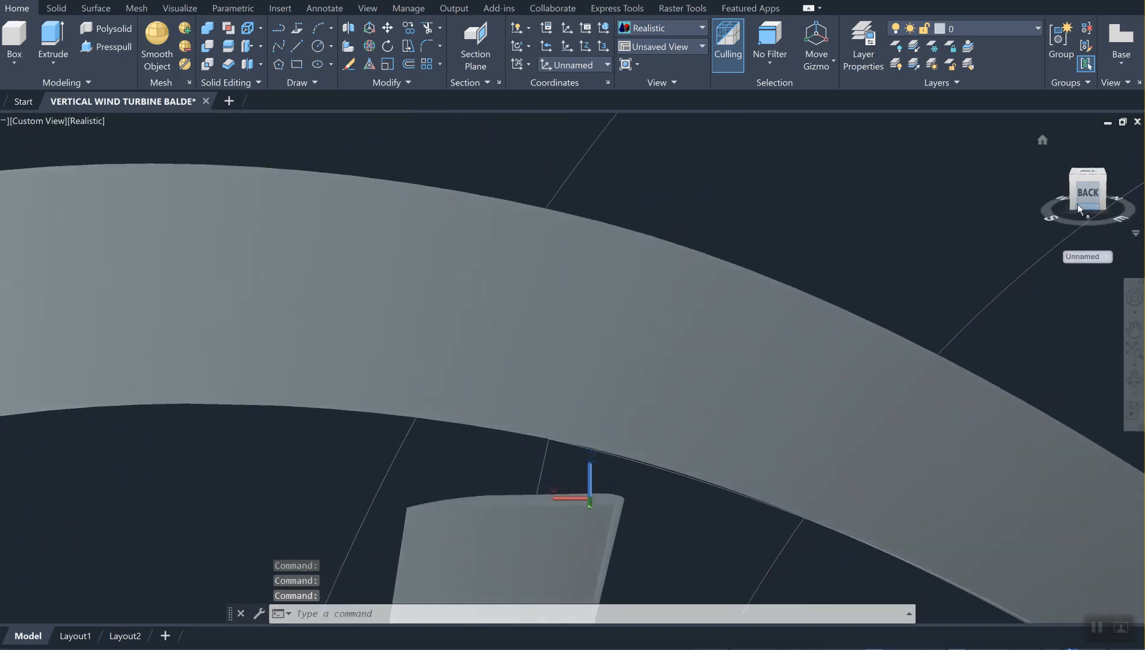
pyautogui.moveTo(878, 248); pyautogui.dragTo(905, 184, button='middle')
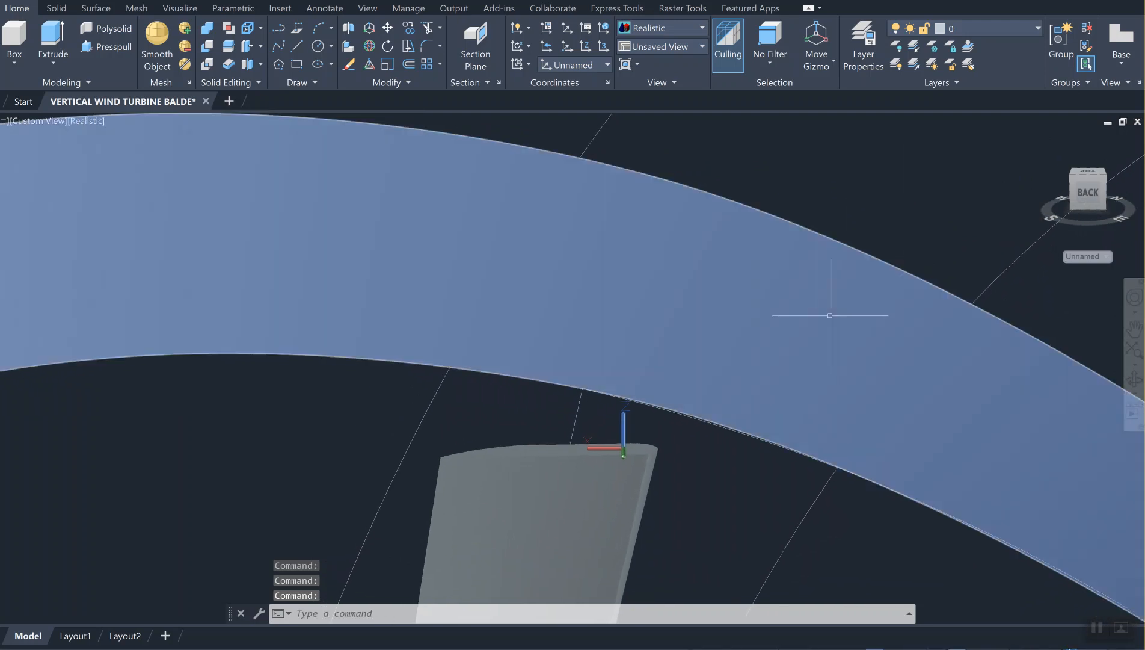
pyautogui.press('Escape')
pyautogui.press('Escape')
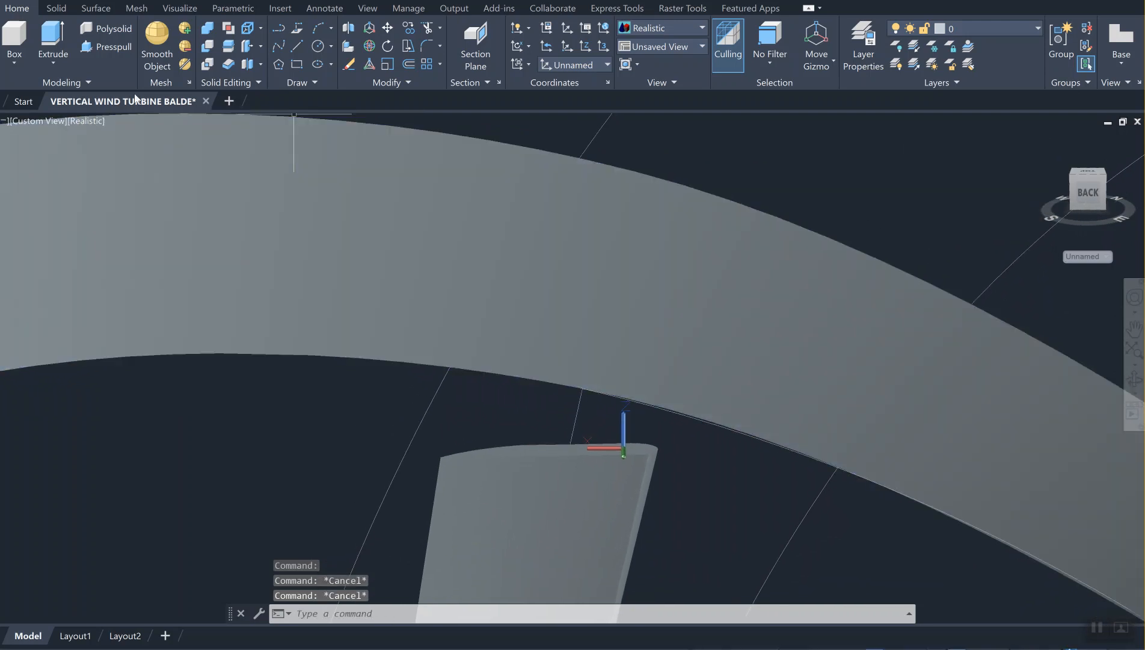
pyautogui.click(94, 48)
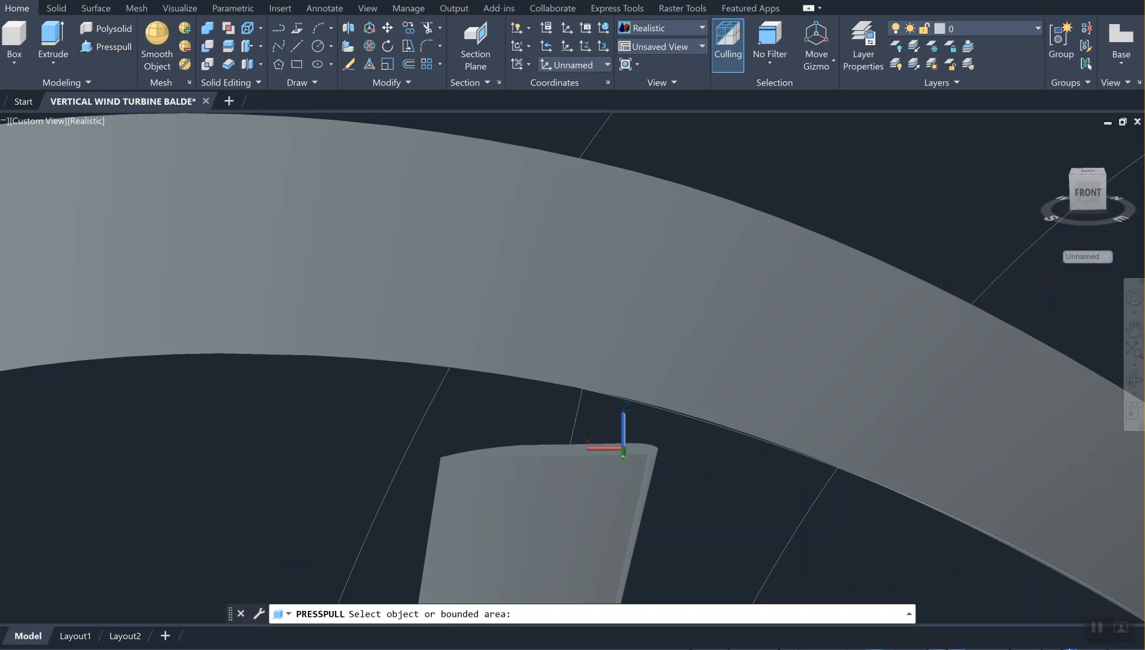
pyautogui.click(558, 450)
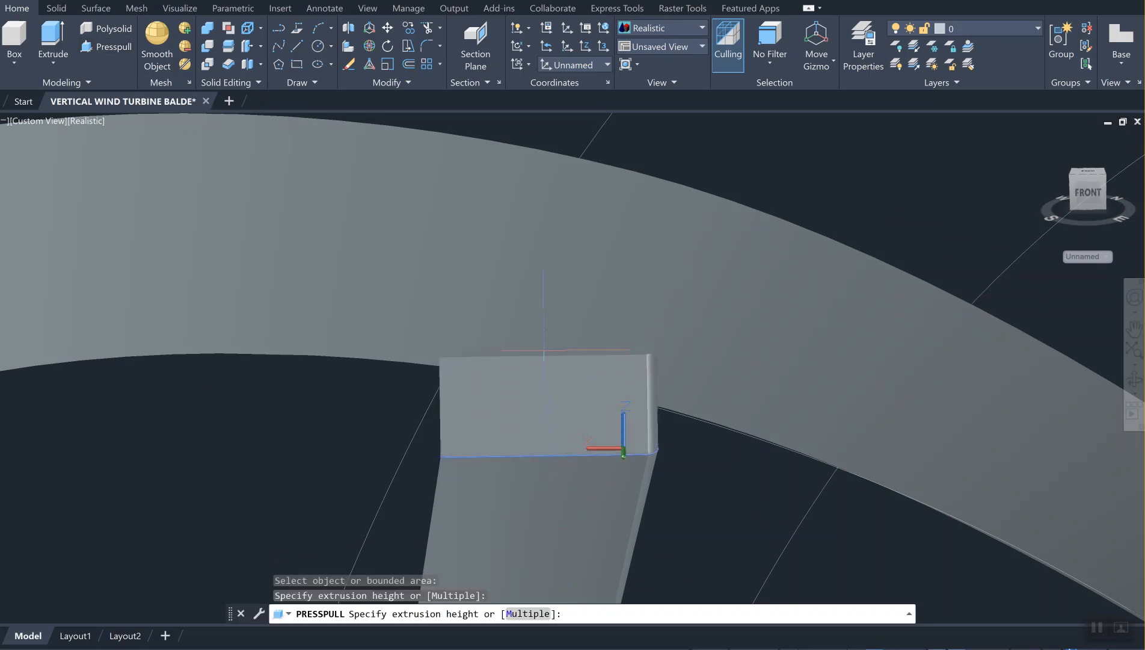
pyautogui.click(525, 306)
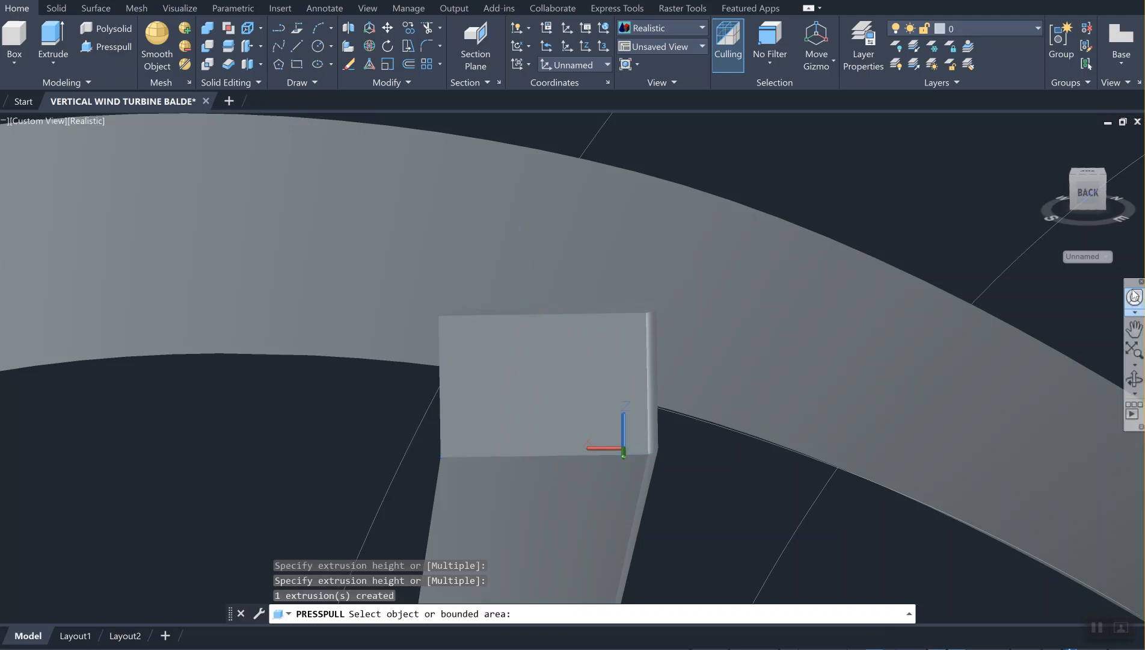
# Step: Examine how the extended arm meets the blade and the second arm's outer end from back, left and angled views, then end Presspull
pyautogui.scroll(-5, 805, 350)
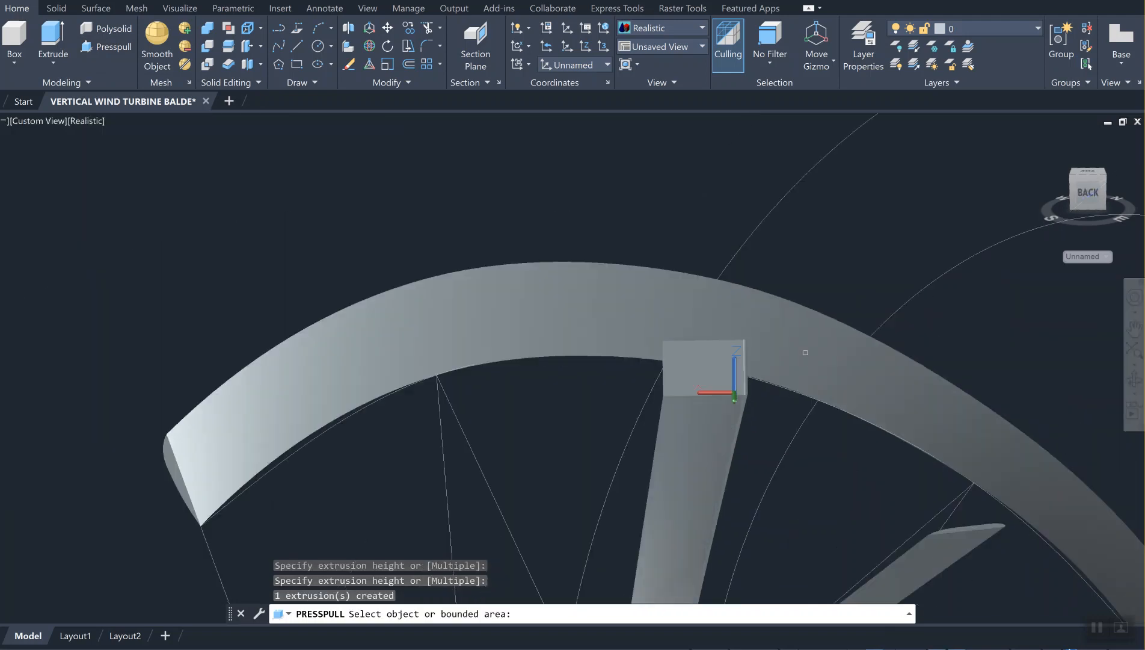
pyautogui.moveTo(805, 350); pyautogui.dragTo(811, 122, button='middle')
pyautogui.moveTo(755, 397); pyautogui.dragTo(511, 315, button='middle')
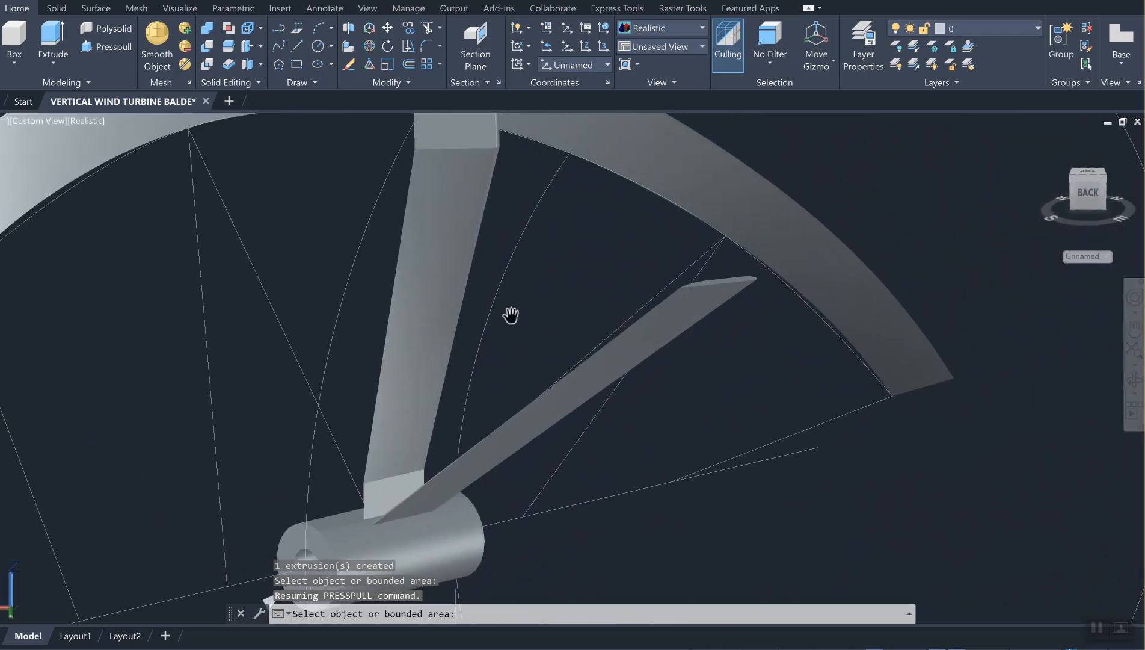
pyautogui.moveTo(758, 281); pyautogui.dragTo(680, 381, button='middle')
pyautogui.scroll(6, 677, 381)
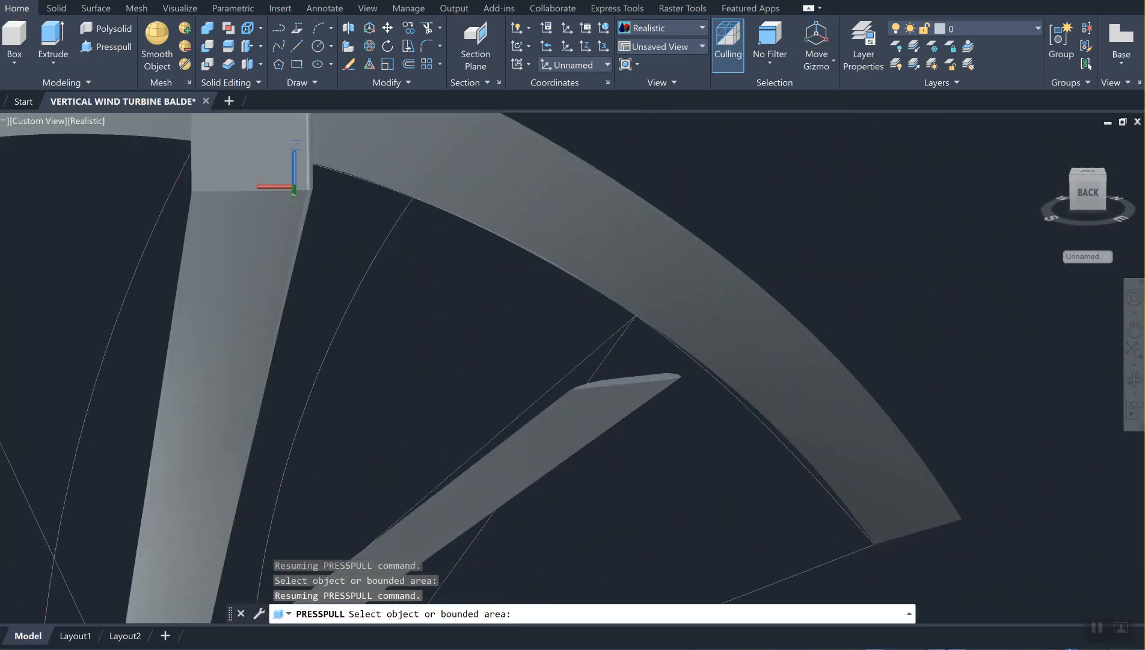
pyautogui.moveTo(667, 426); pyautogui.dragTo(688, 524, button='middle')
pyautogui.scroll(-9, 655, 455)
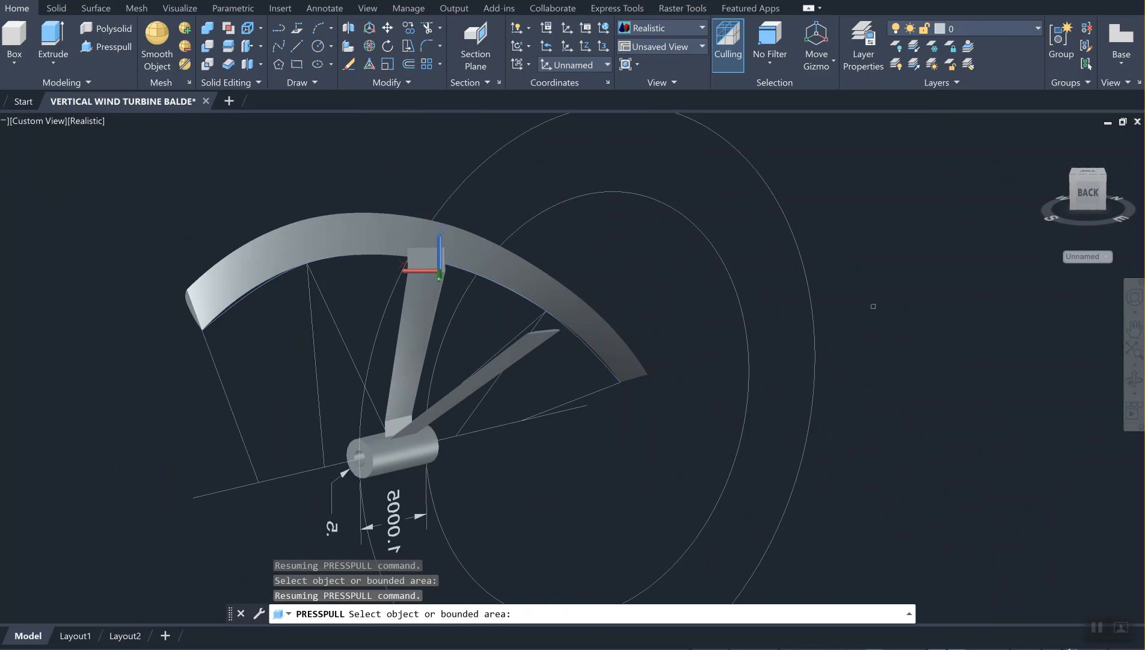
pyautogui.click(1085, 189)
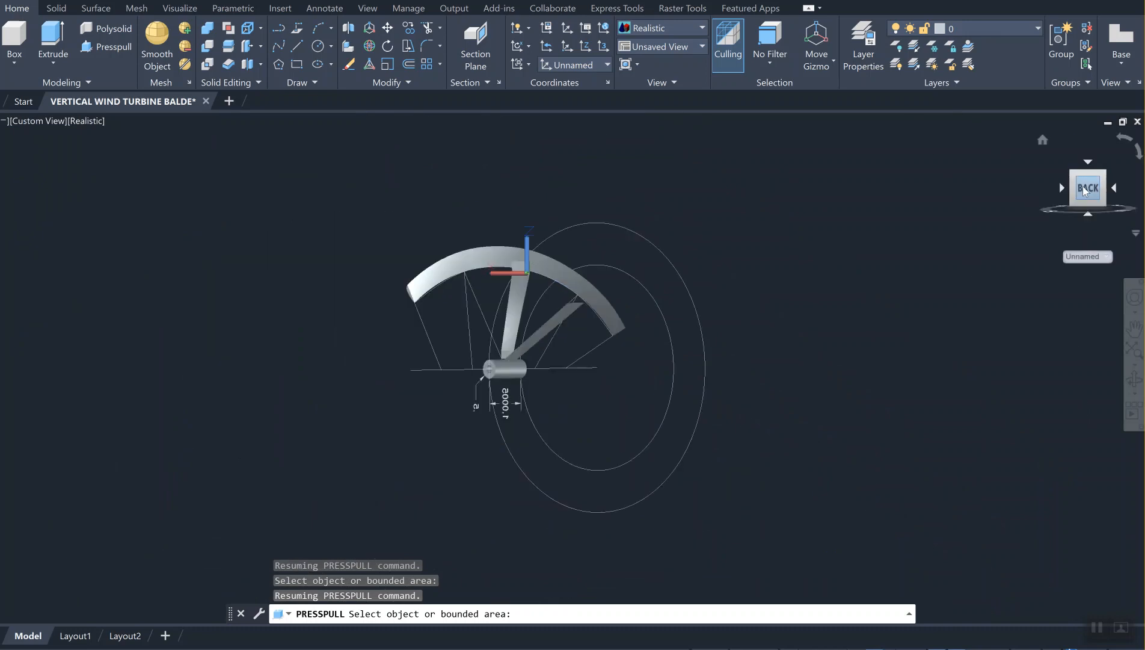
pyautogui.click(1120, 191)
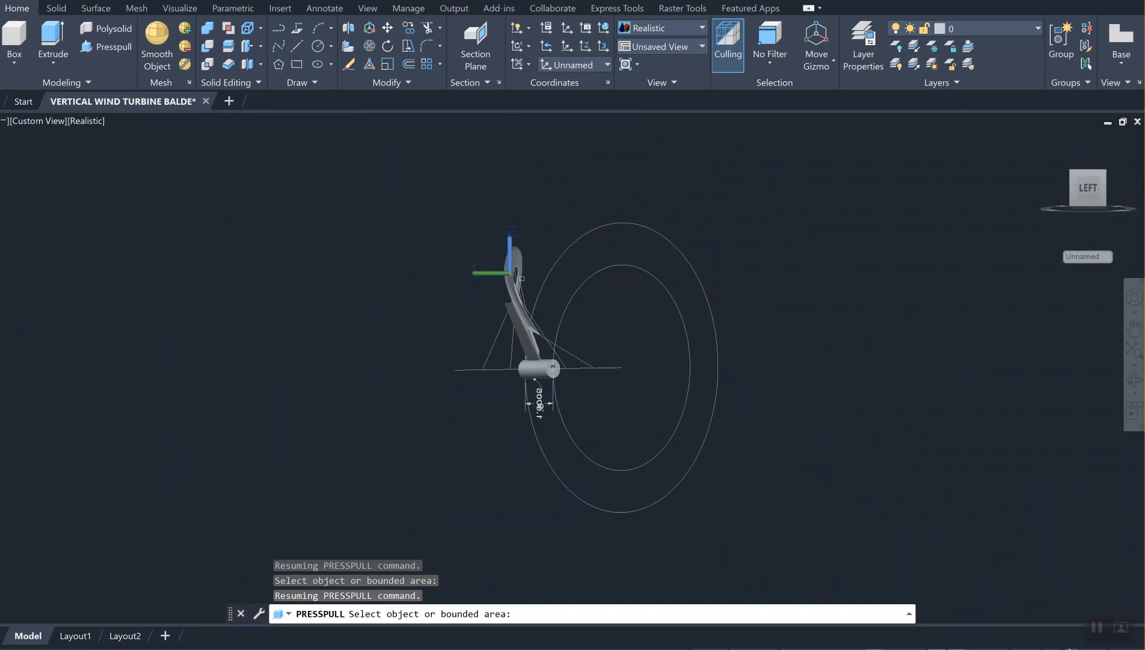
pyautogui.scroll(7, 522, 278)
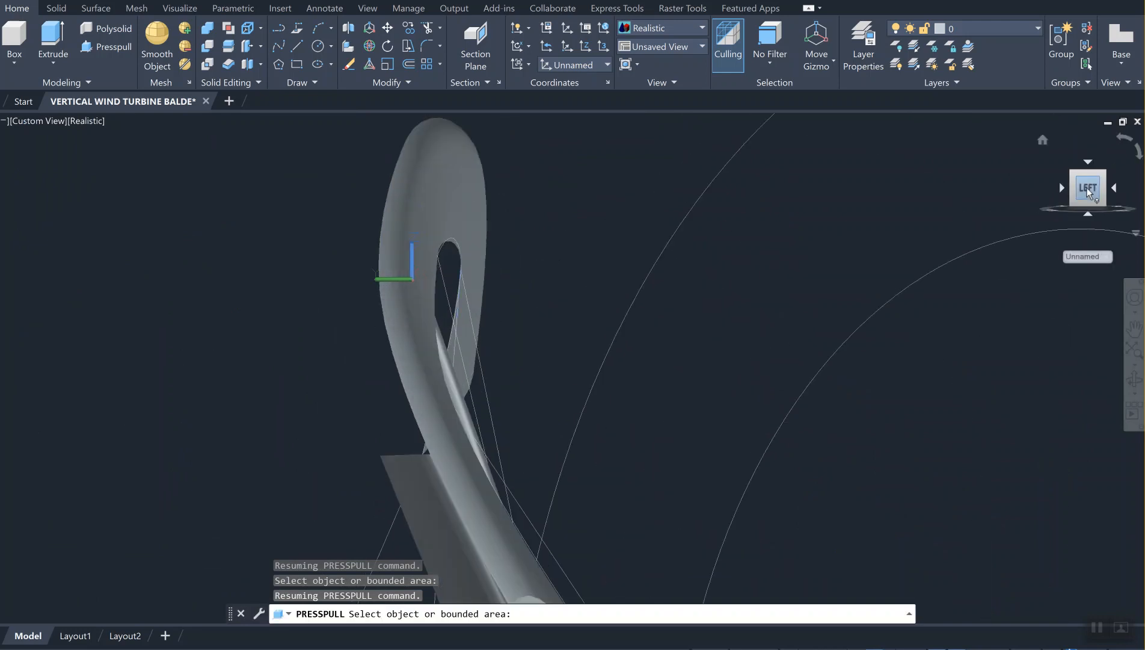
pyautogui.click(1119, 188)
pyautogui.moveTo(1118, 187); pyautogui.dragTo(1121, 187)
pyautogui.moveTo(19, 183); pyautogui.dragTo(1138, 191)
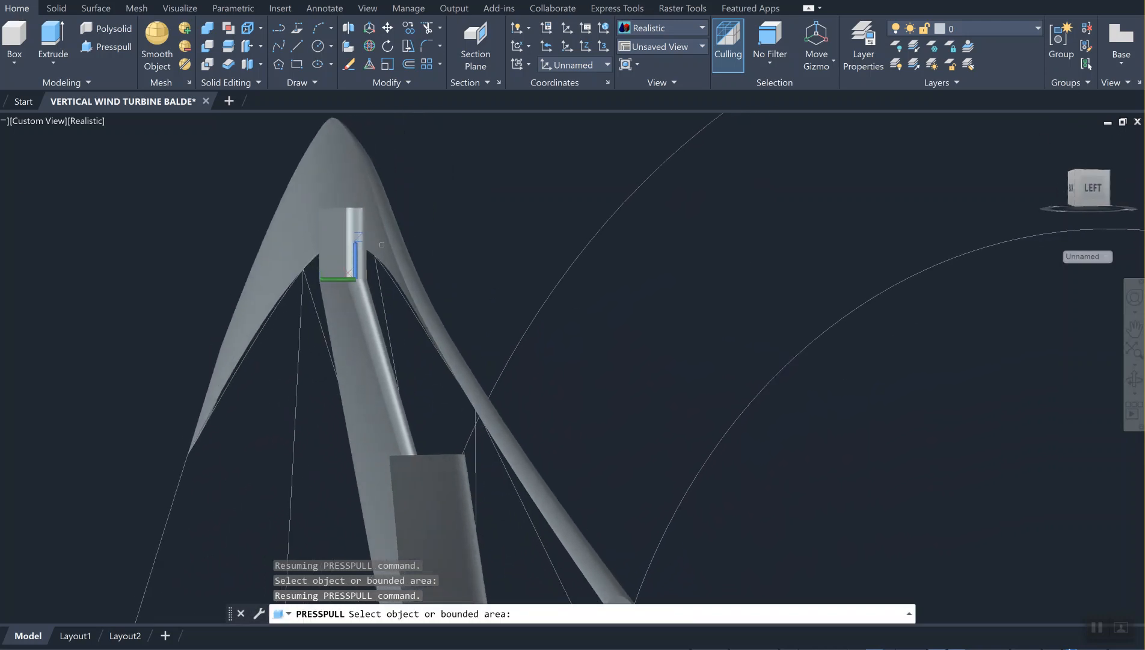
pyautogui.moveTo(1094, 191); pyautogui.dragTo(1102, 245)
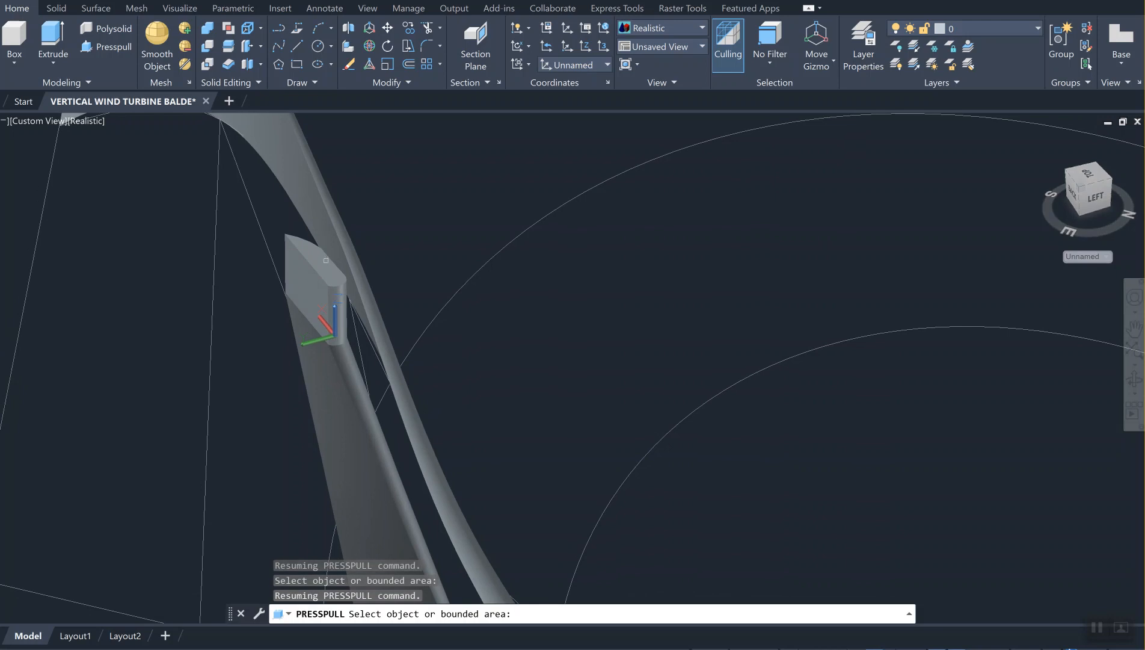
pyautogui.press('Escape')
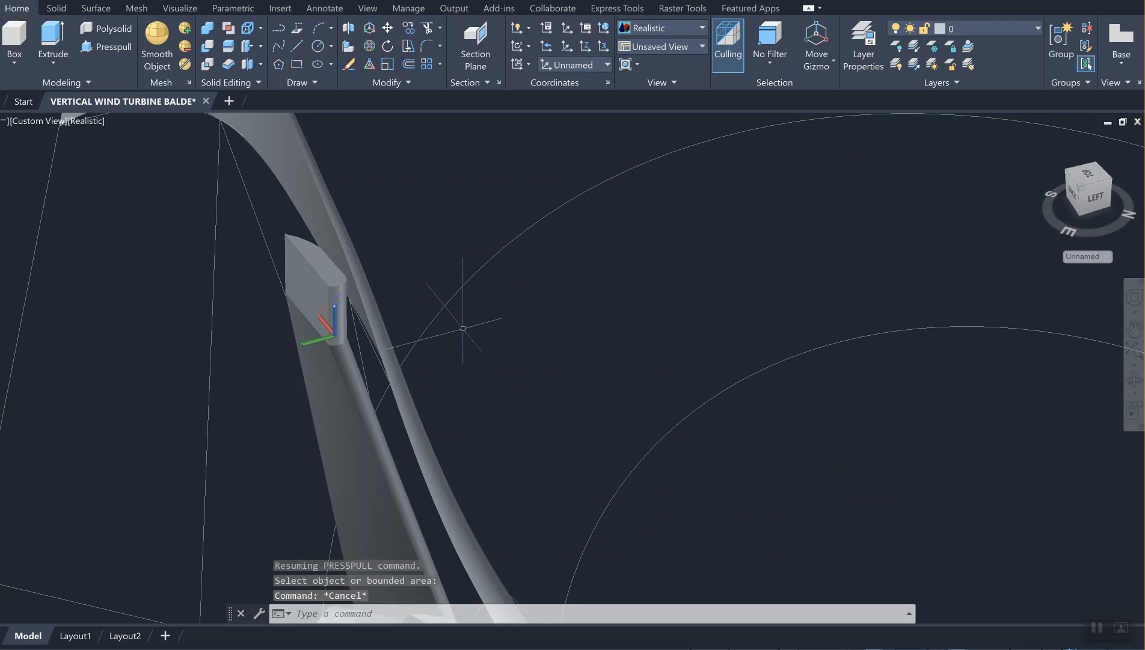
# Step: Move the extended arm sideways toward the blade until its blade-side end overlaps the blade
pyautogui.scroll(-3, 461, 327)
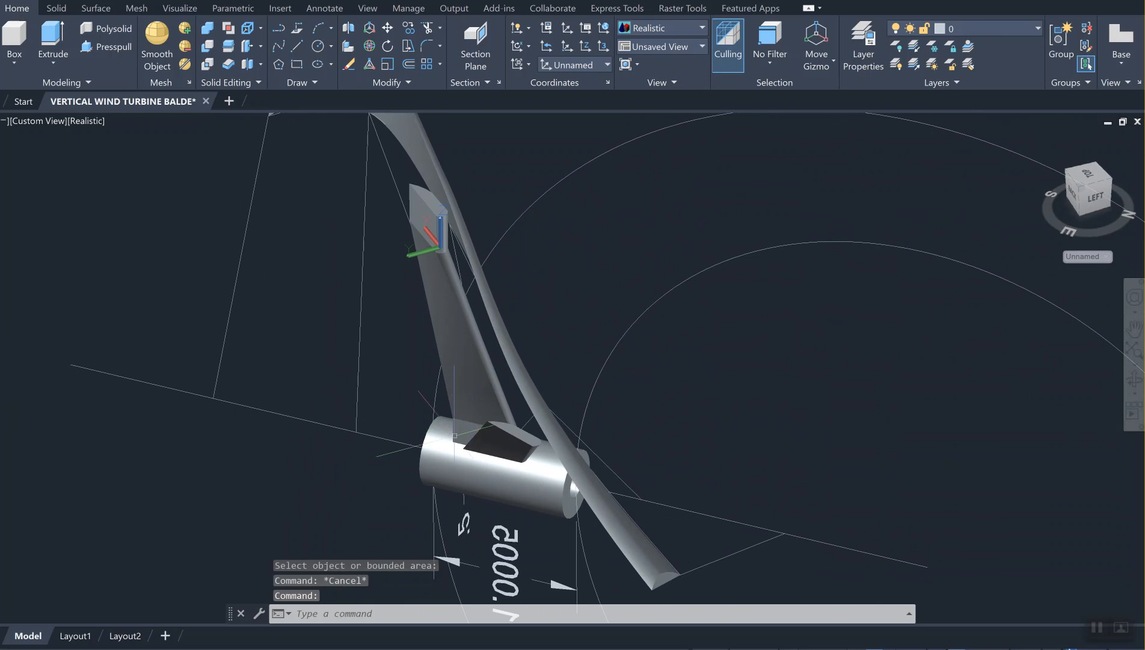
pyautogui.scroll(2, 455, 435)
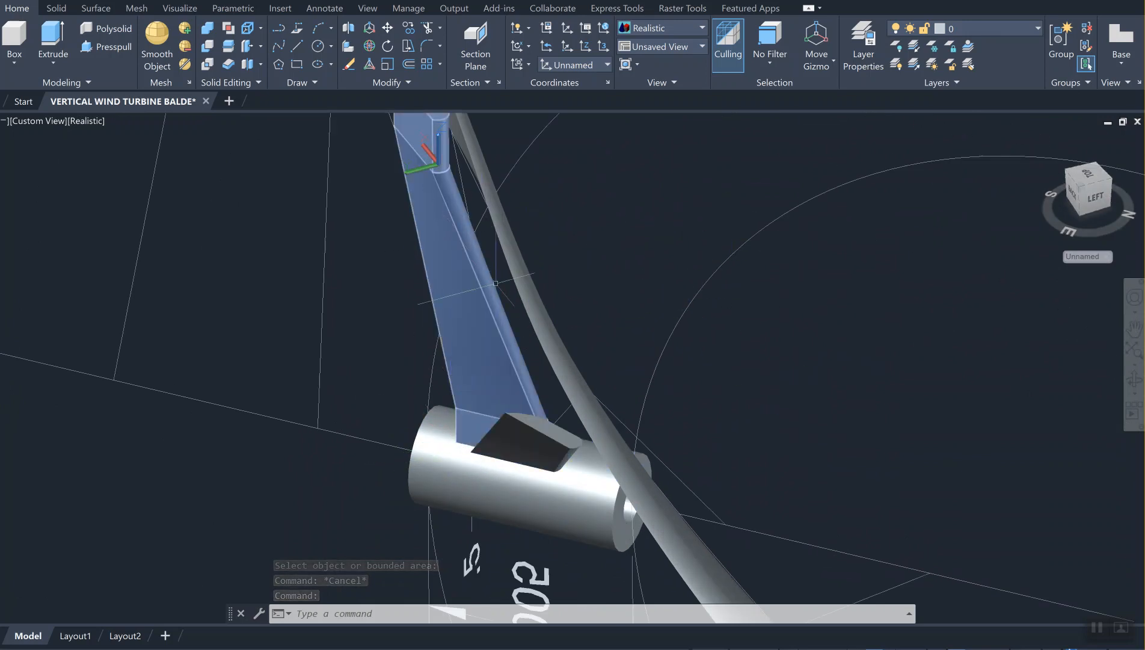
pyautogui.moveTo(483, 227); pyautogui.dragTo(483, 398, button='middle')
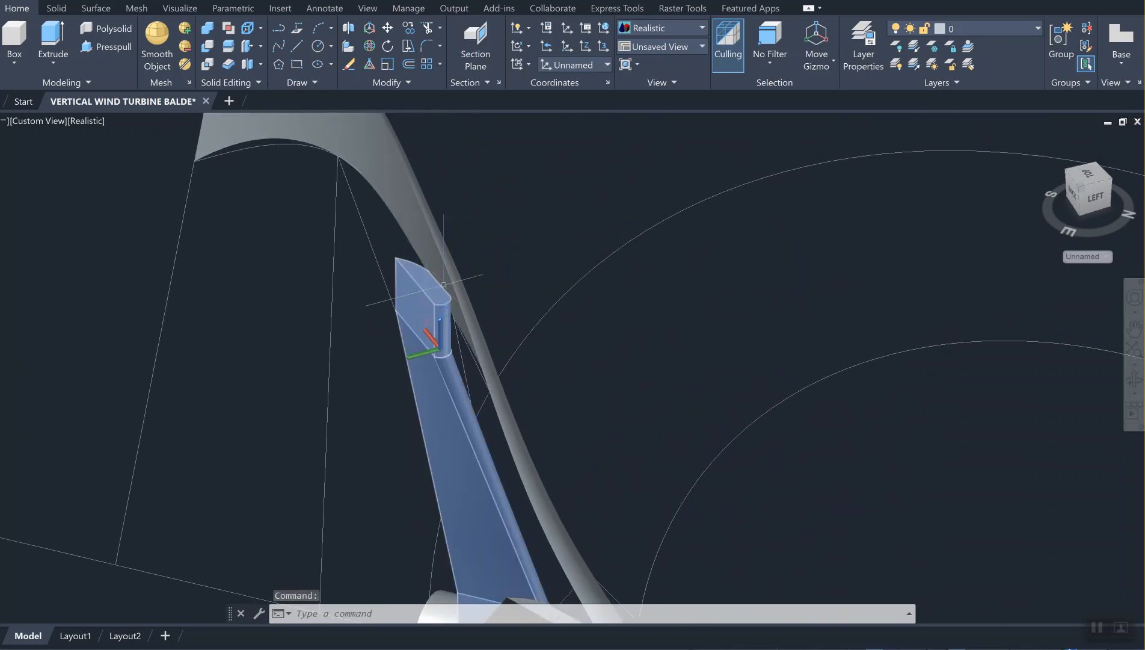
pyautogui.scroll(-2, 420, 283)
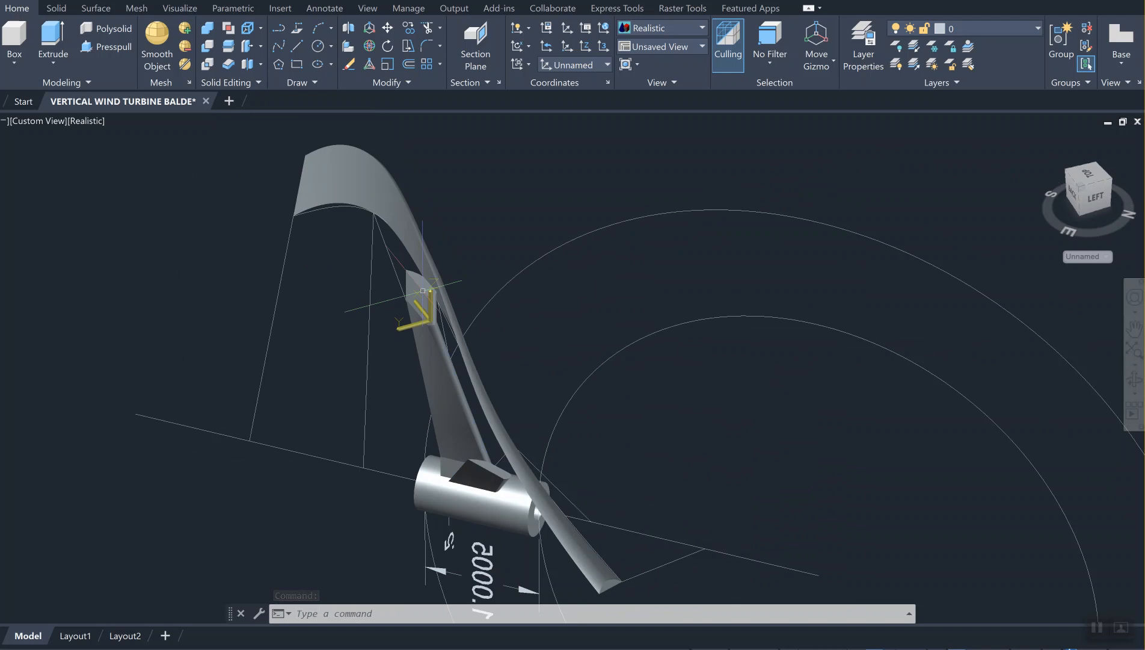
pyautogui.scroll(3, 420, 288)
pyautogui.write('m')
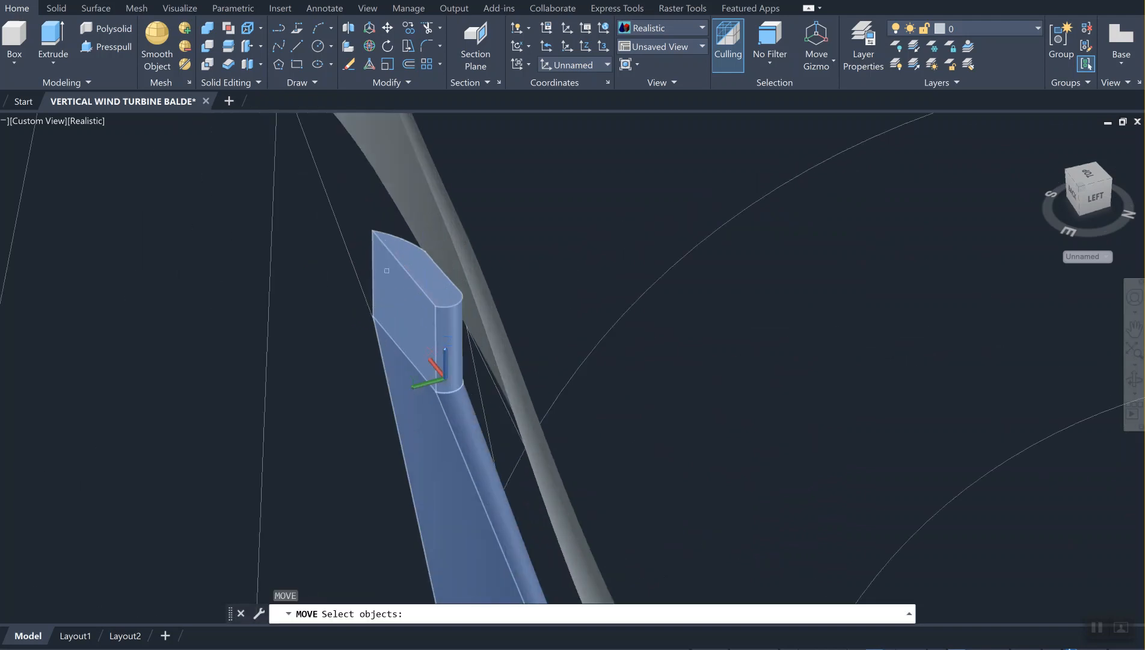
pyautogui.click(395, 269)
pyautogui.press('Return')
pyautogui.click(570, 230)
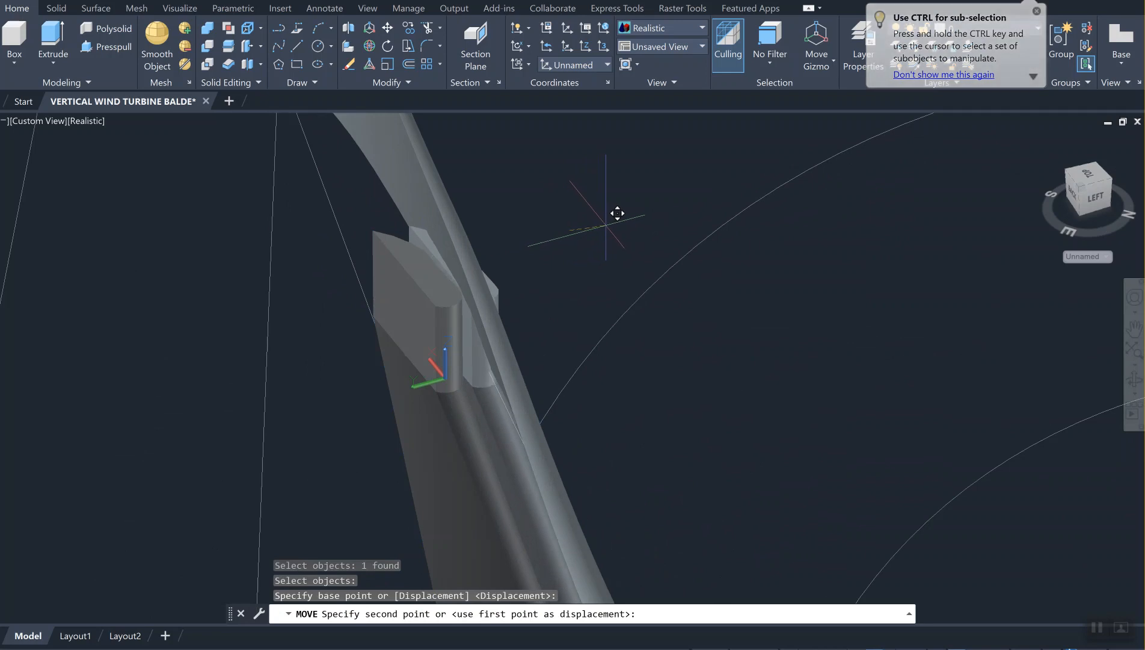
pyautogui.click(605, 224)
# Step: Examine the moved arm's position against the hub and blade from the back and right views
pyautogui.scroll(-3, 575, 315)
pyautogui.moveTo(576, 316); pyautogui.dragTo(583, 141, button='middle')
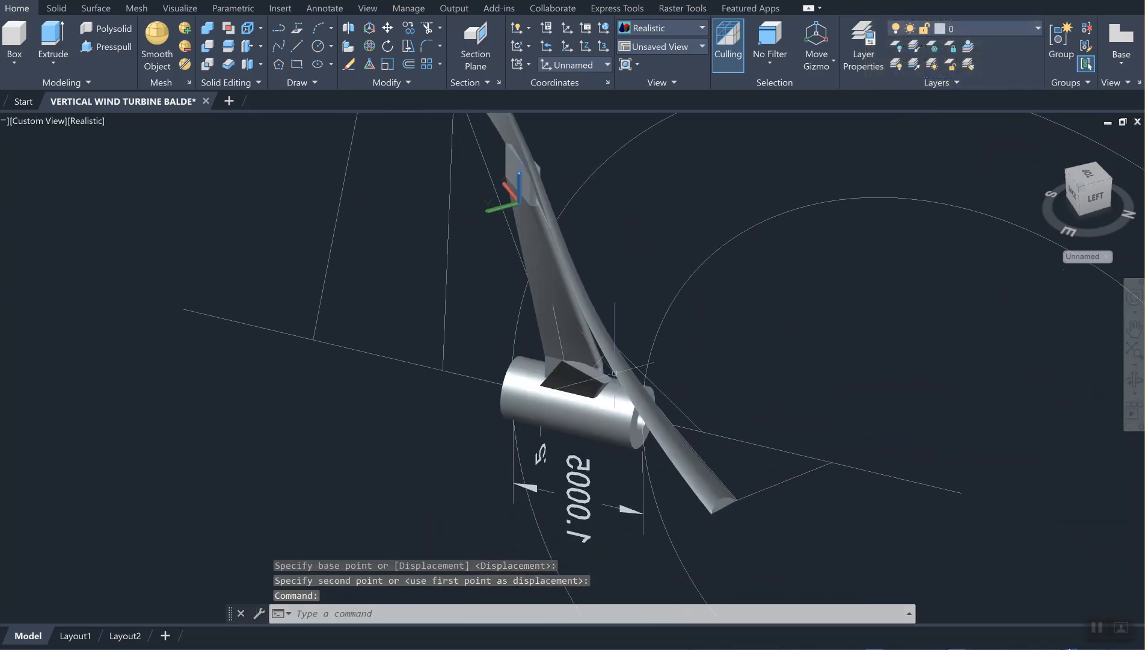
pyautogui.moveTo(633, 239); pyautogui.dragTo(527, 243, button='middle')
pyautogui.click(1071, 194)
pyautogui.scroll(3, 578, 306)
pyautogui.scroll(3, 480, 395)
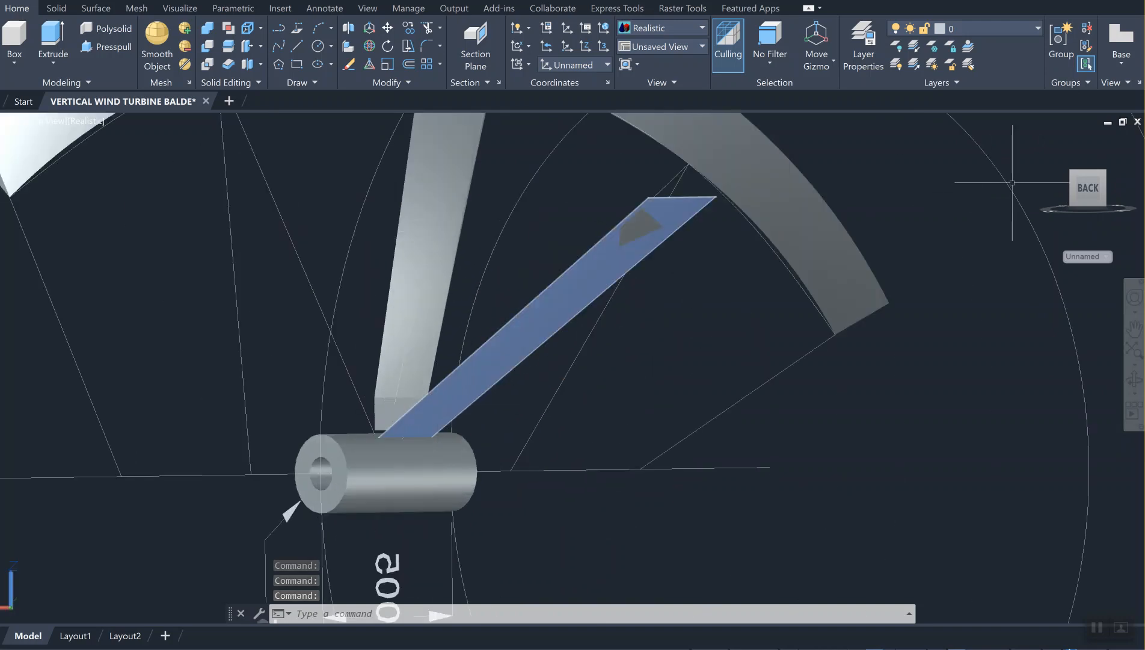
pyautogui.click(1063, 190)
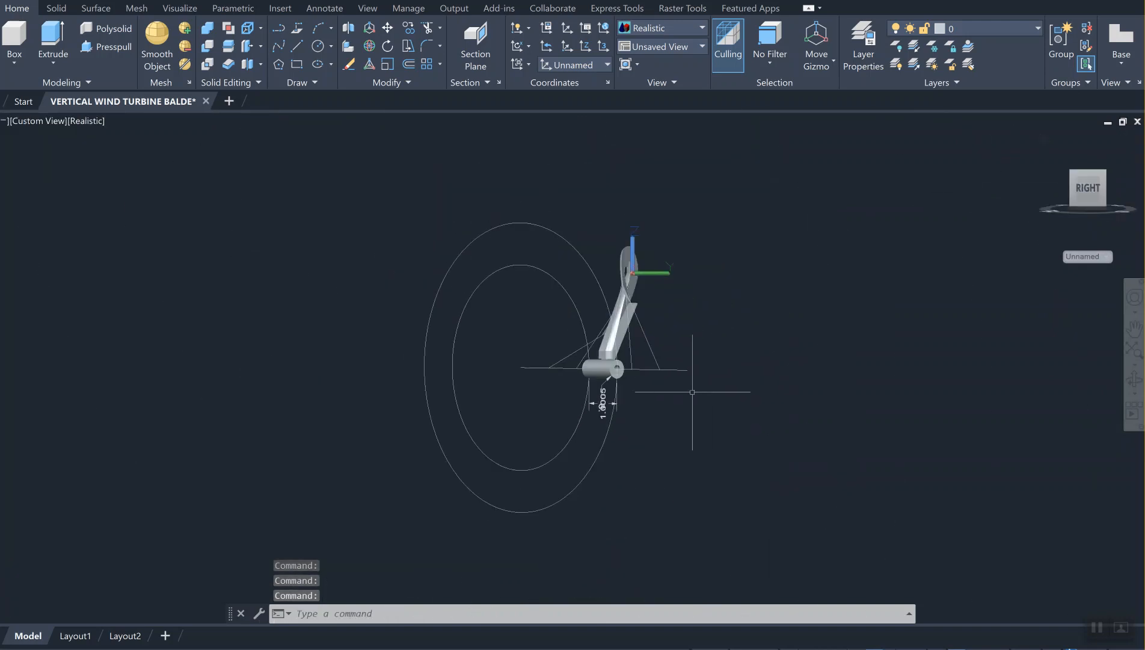
pyautogui.click(1115, 189)
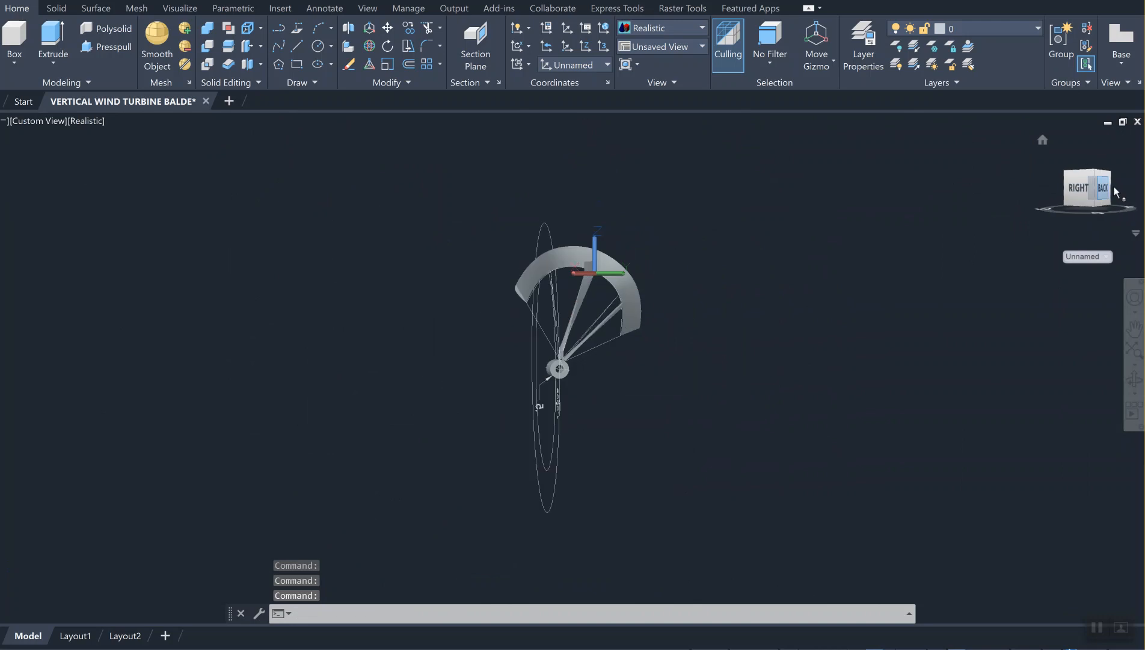
pyautogui.scroll(5, 505, 377)
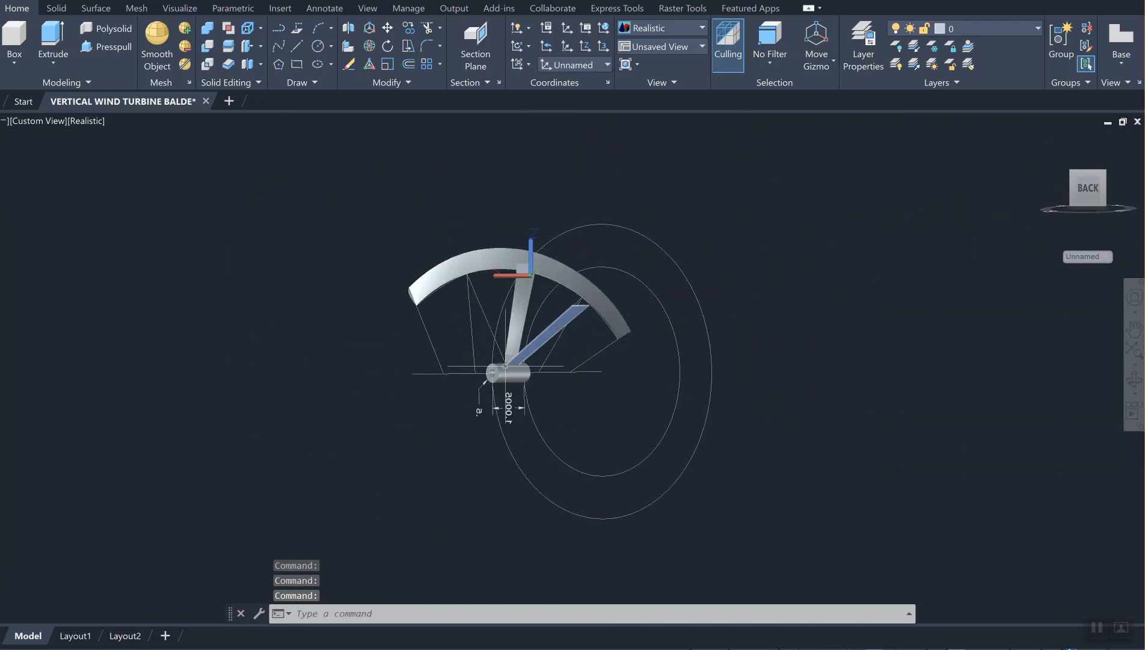
# Step: Move the extended arm slightly down until its hub-side end meets the hub's outer surface
pyautogui.moveTo(1083, 193)
pyautogui.mouseDown()
pyautogui.moveTo(21, 186)
pyautogui.moveTo(114, 184)
pyautogui.mouseUp()
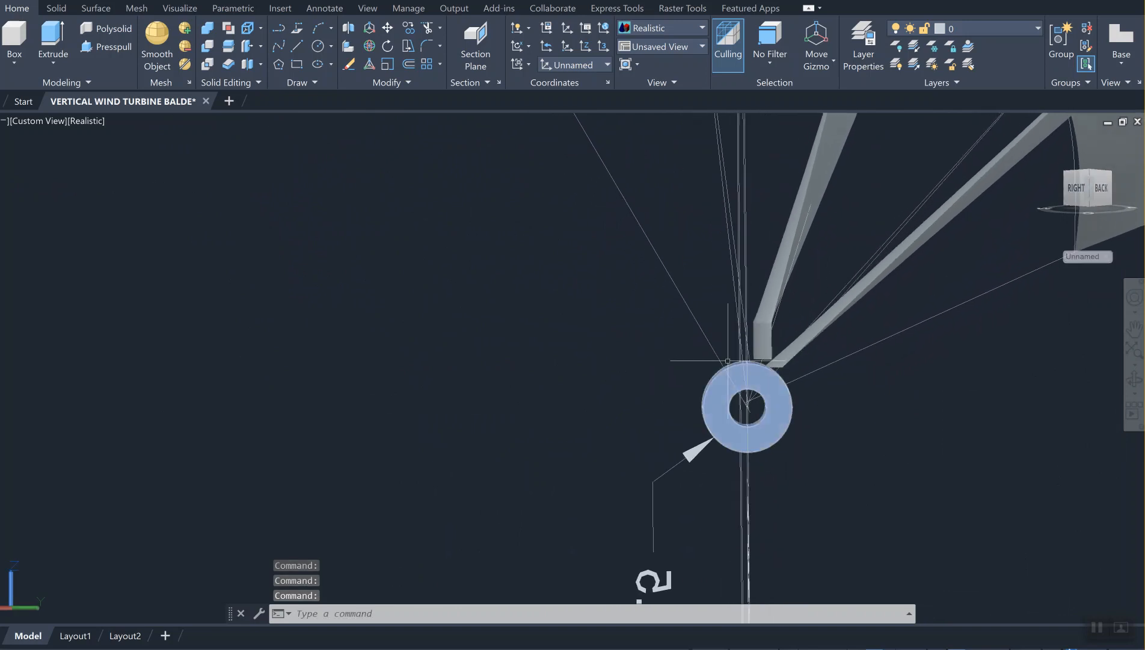
pyautogui.scroll(-3, 737, 337)
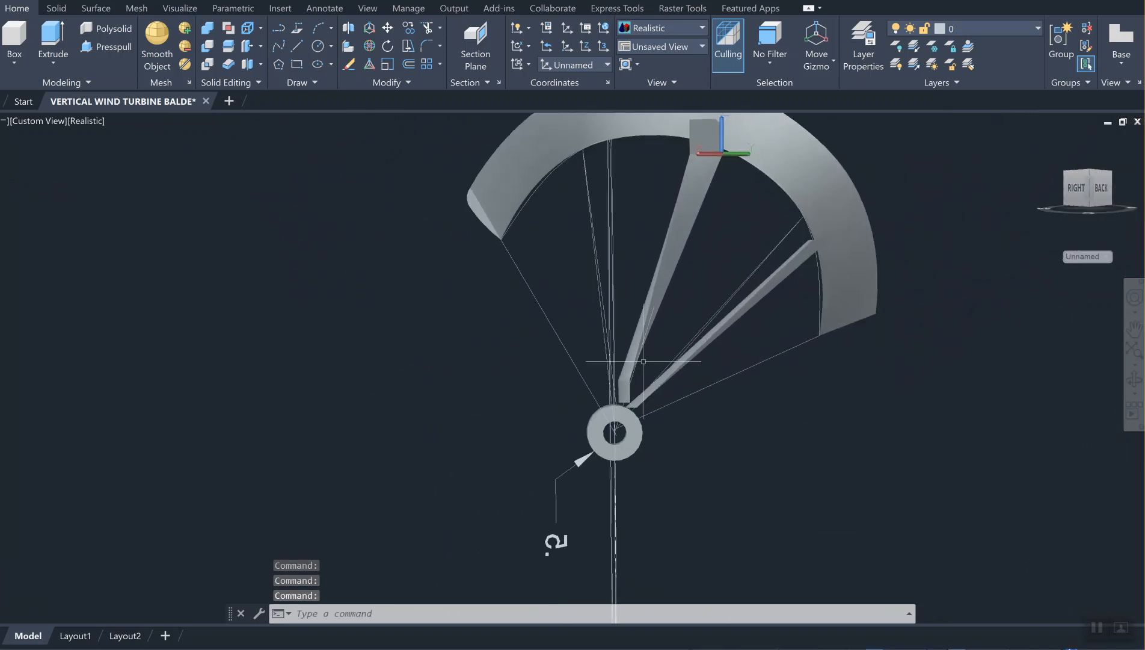
pyautogui.scroll(-2, 642, 392)
pyautogui.scroll(6, 634, 390)
pyautogui.moveTo(605, 402); pyautogui.dragTo(492, 344, button='middle')
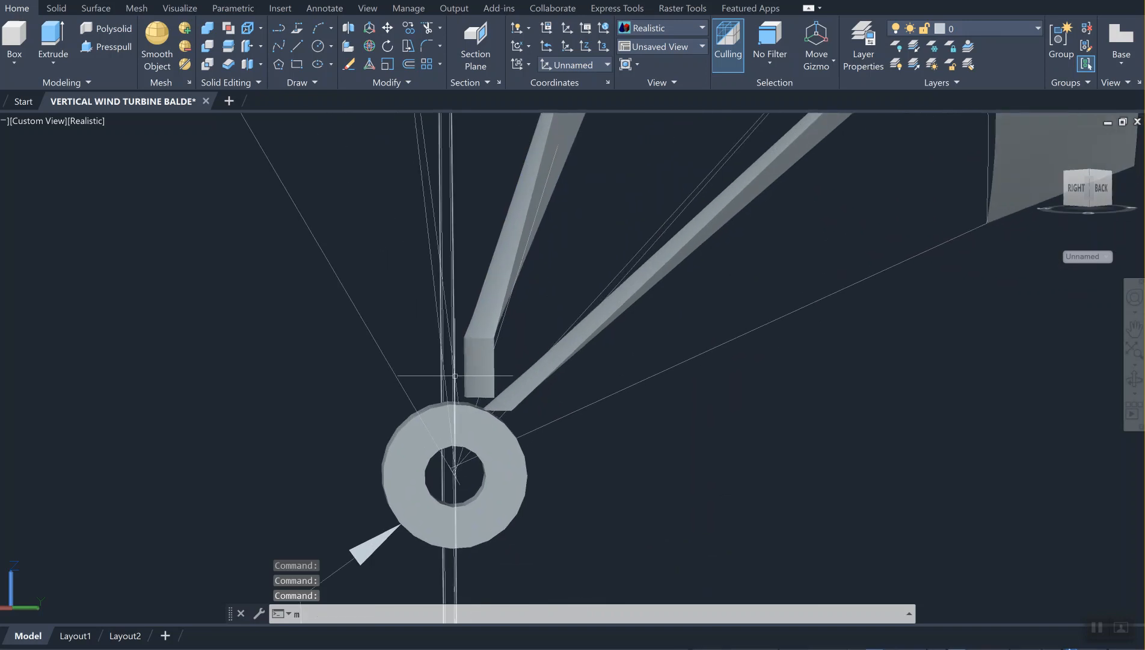
pyautogui.write('m')
pyautogui.press('Return')
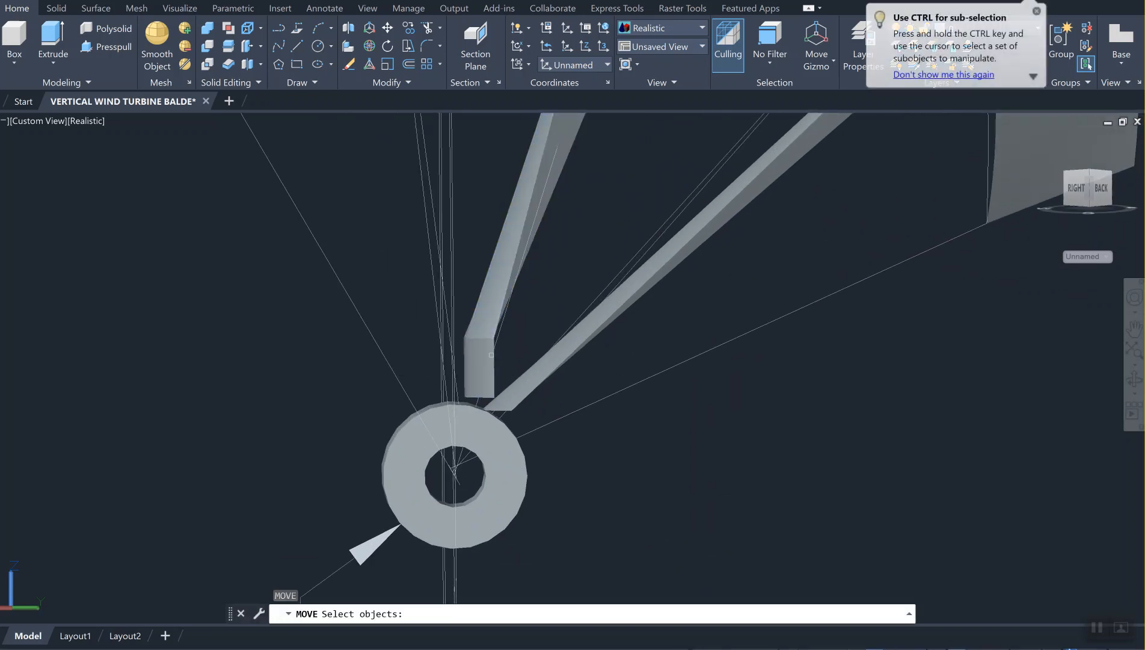
pyautogui.click(498, 354)
pyautogui.click(529, 331)
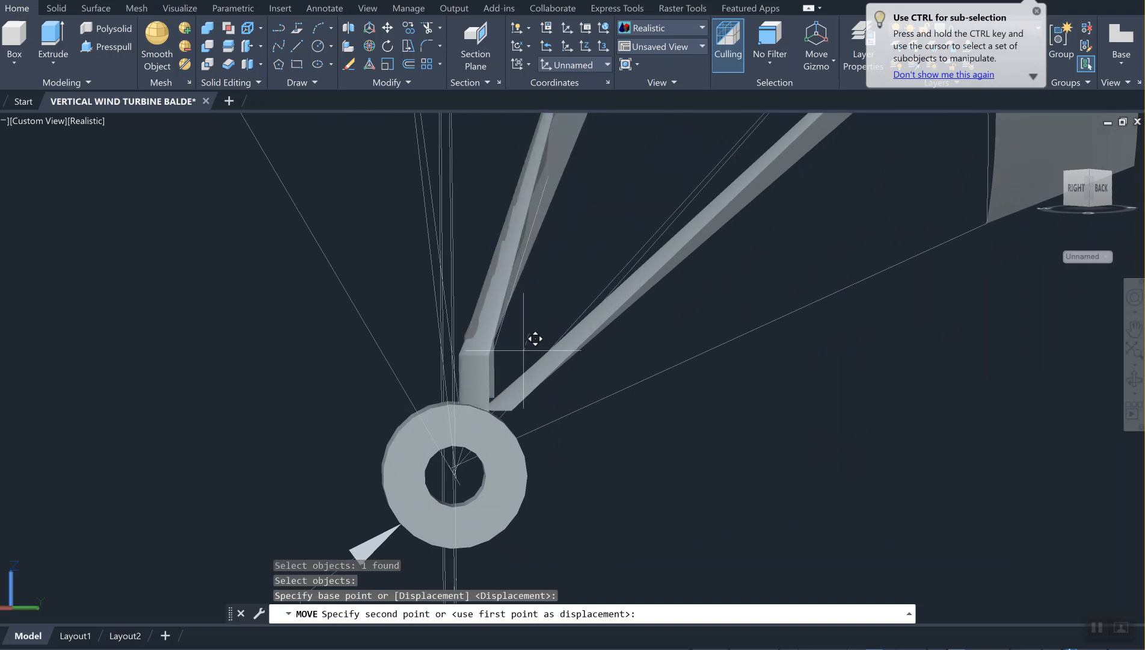
pyautogui.click(534, 339)
# Step: Examine how both arms meet the blade and the hub from the back view and from angled views
pyautogui.scroll(5, 472, 425)
pyautogui.scroll(-3, 487, 384)
pyautogui.moveTo(486, 383); pyautogui.dragTo(478, 463, button='middle')
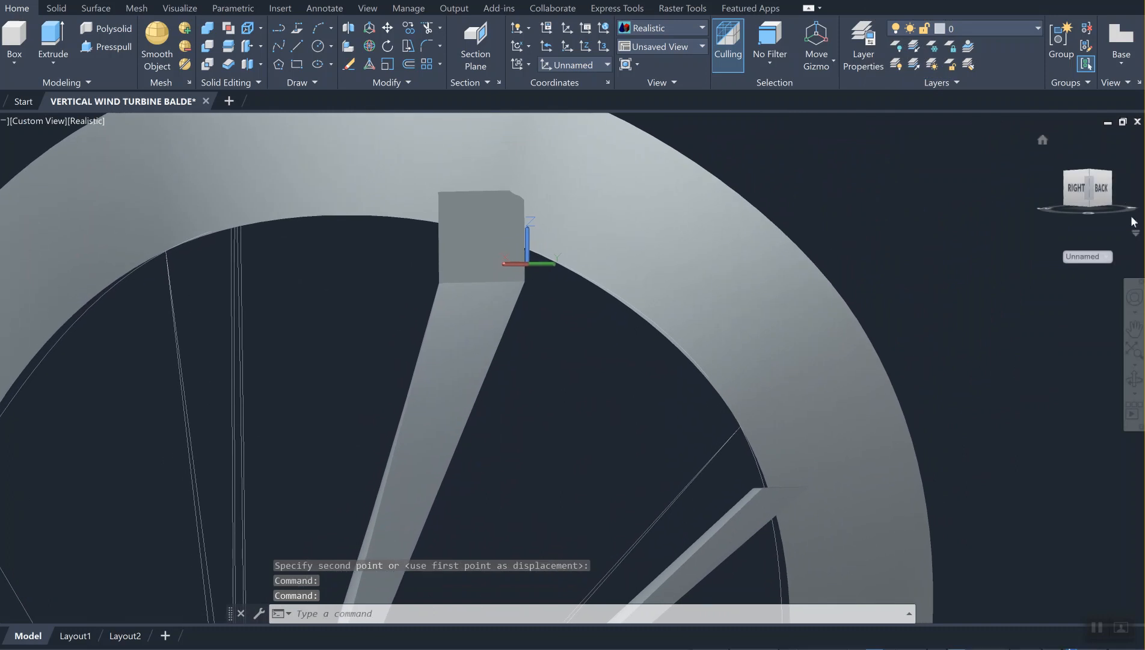
pyautogui.click(1103, 189)
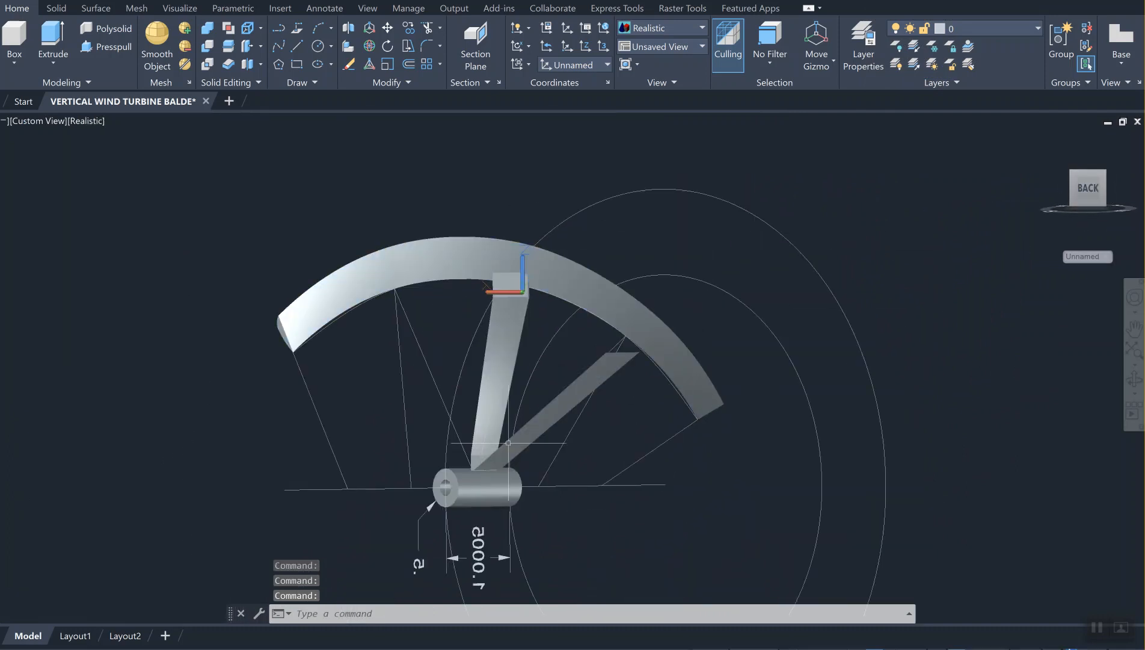
pyautogui.scroll(3, 529, 415)
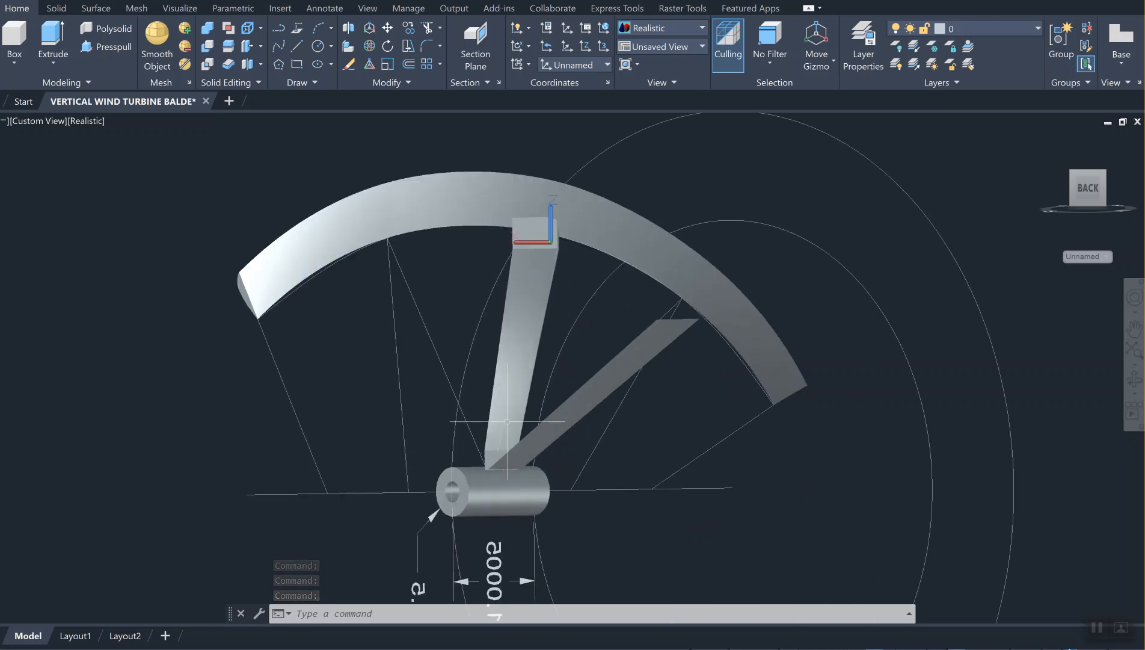
pyautogui.click(1072, 184)
pyautogui.scroll(8, 545, 364)
pyautogui.moveTo(503, 327); pyautogui.dragTo(528, 334, button='middle')
pyautogui.moveTo(1078, 192); pyautogui.dragTo(1099, 174)
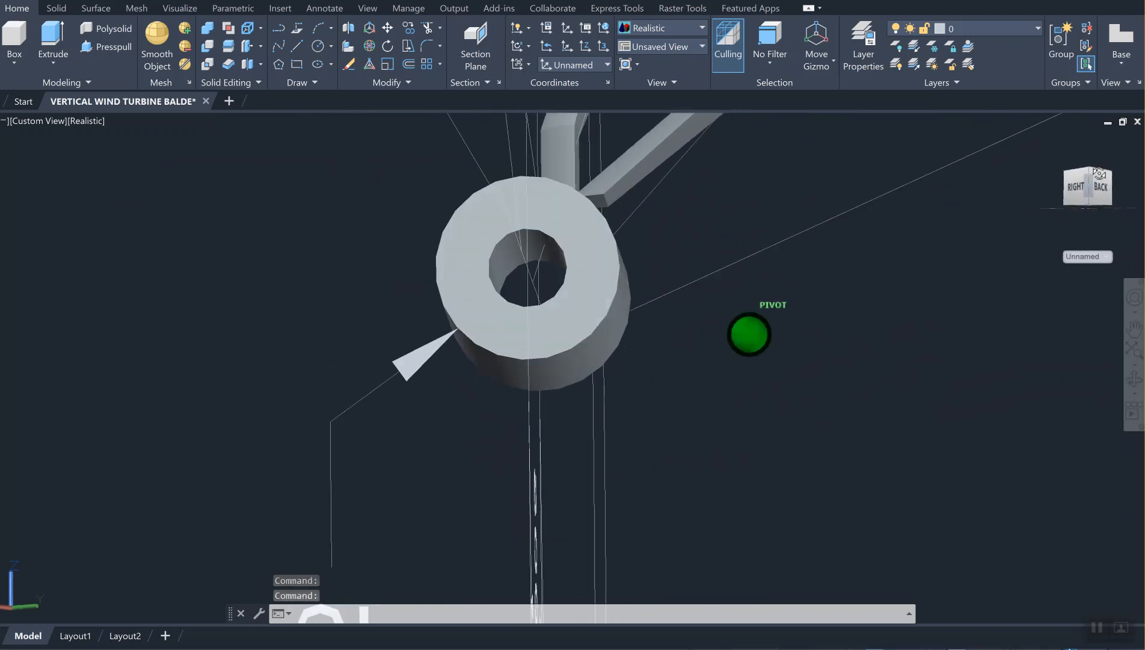
pyautogui.moveTo(620, 223)
pyautogui.mouseDown(button='middle')
pyautogui.moveTo(598, 277)
pyautogui.moveTo(509, 309)
pyautogui.mouseUp(button='middle')
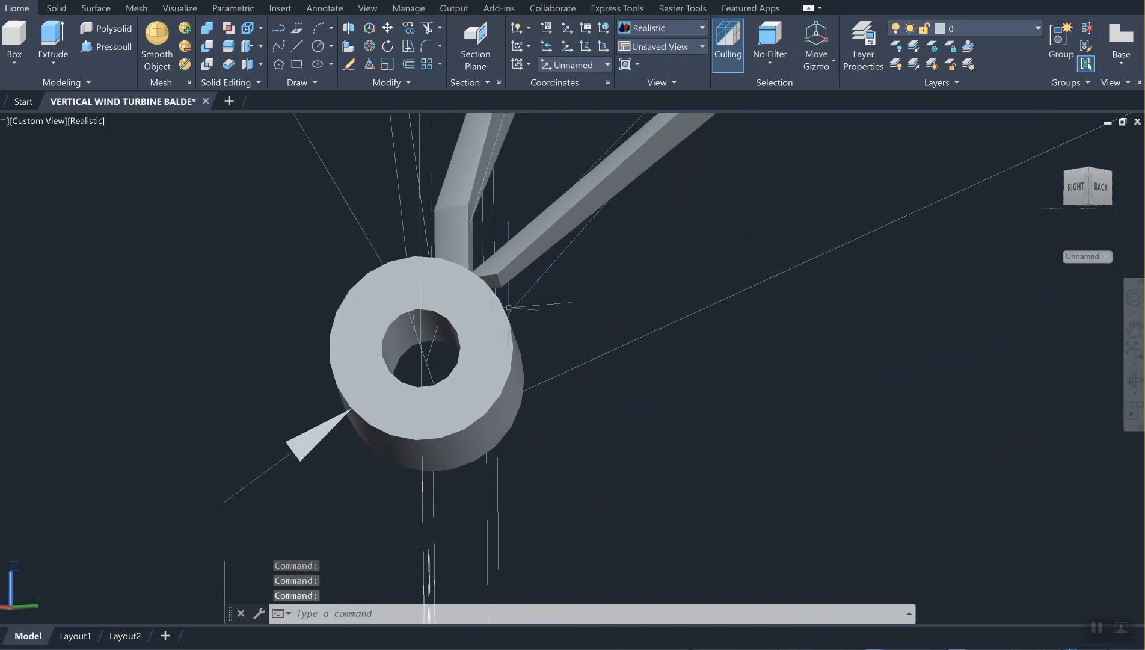
# Step: Align the UCS to the second arm's side face near the hub using the Face option
pyautogui.scroll(4, 509, 309)
pyautogui.scroll(3, 506, 290)
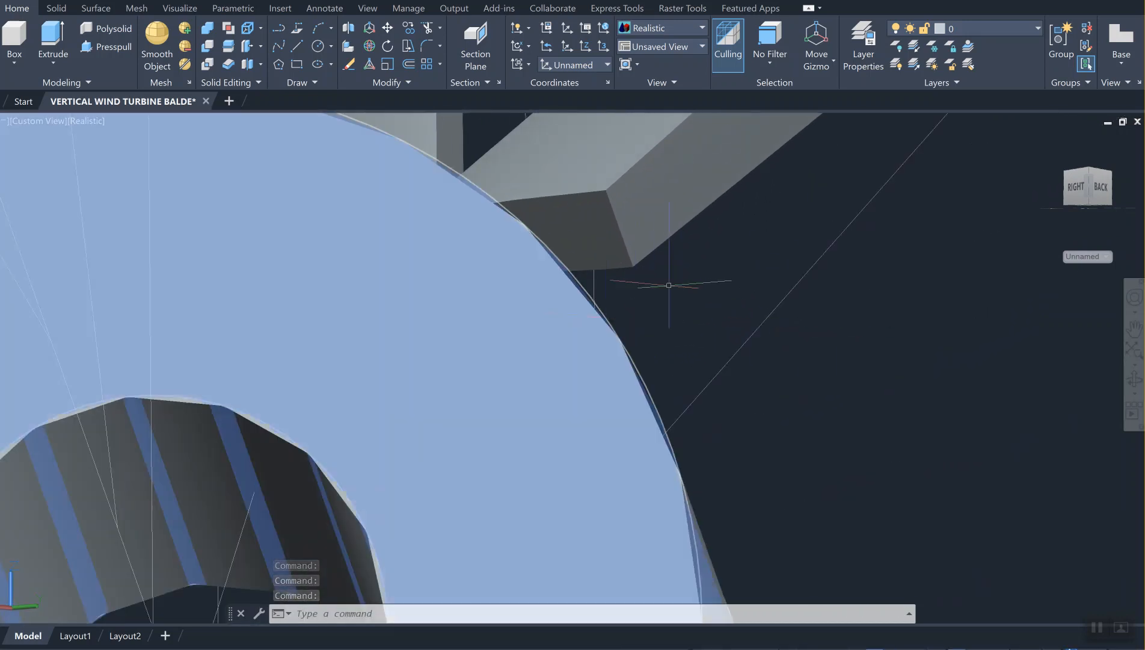
pyautogui.scroll(5, 616, 223)
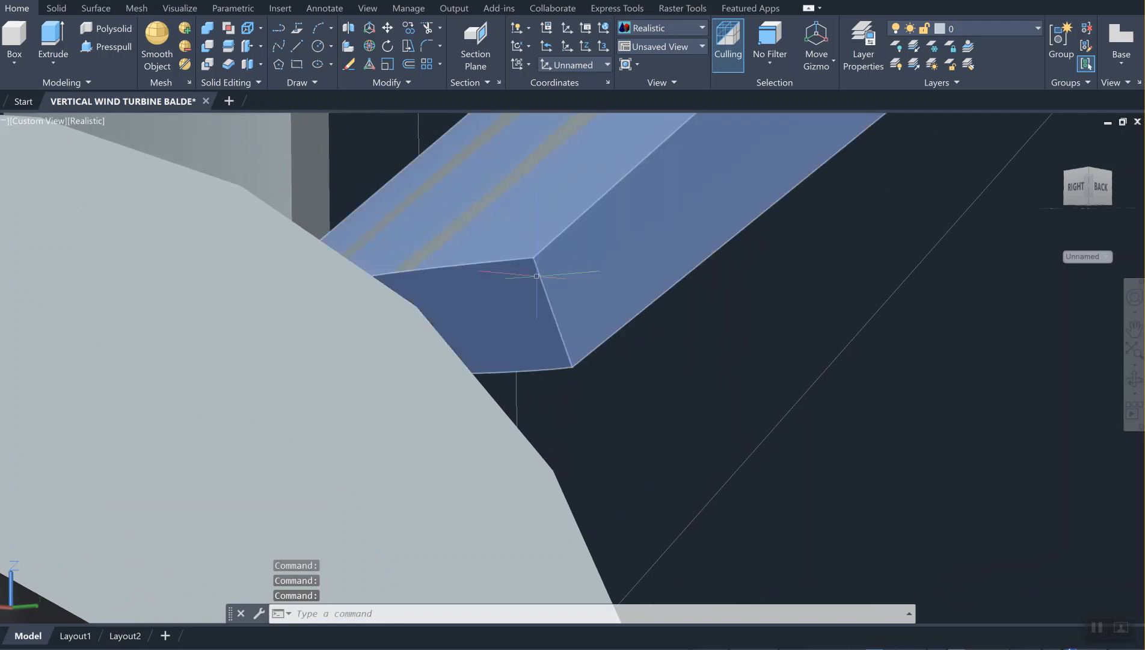
pyautogui.write('cs')
pyautogui.press('Return')
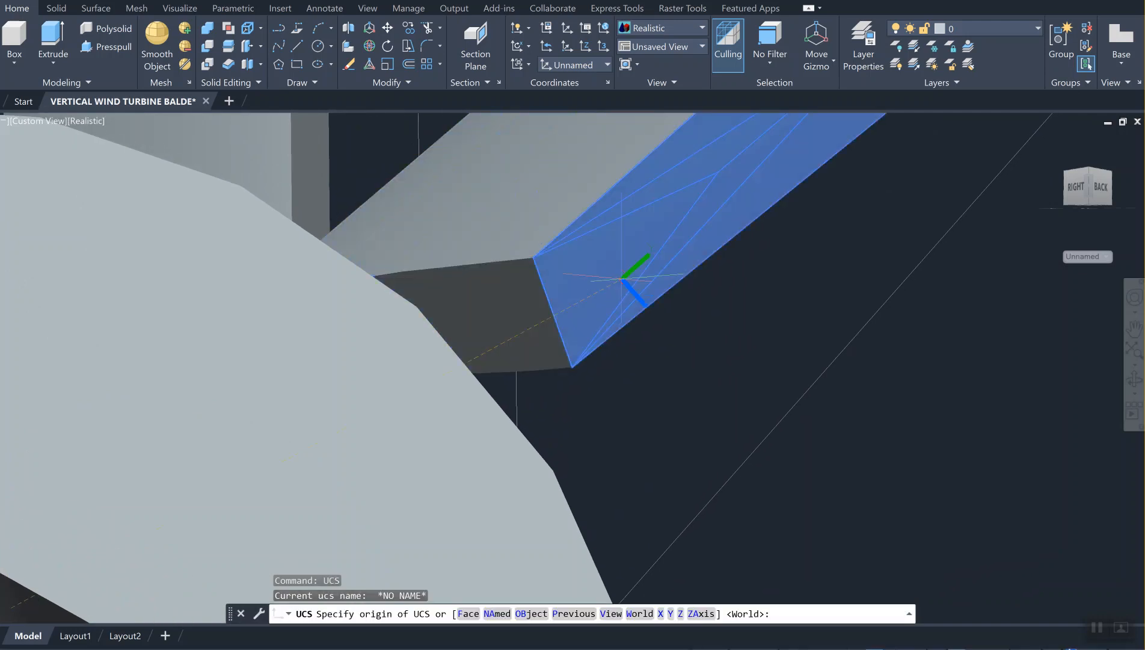
pyautogui.click(469, 613)
pyautogui.click(611, 263)
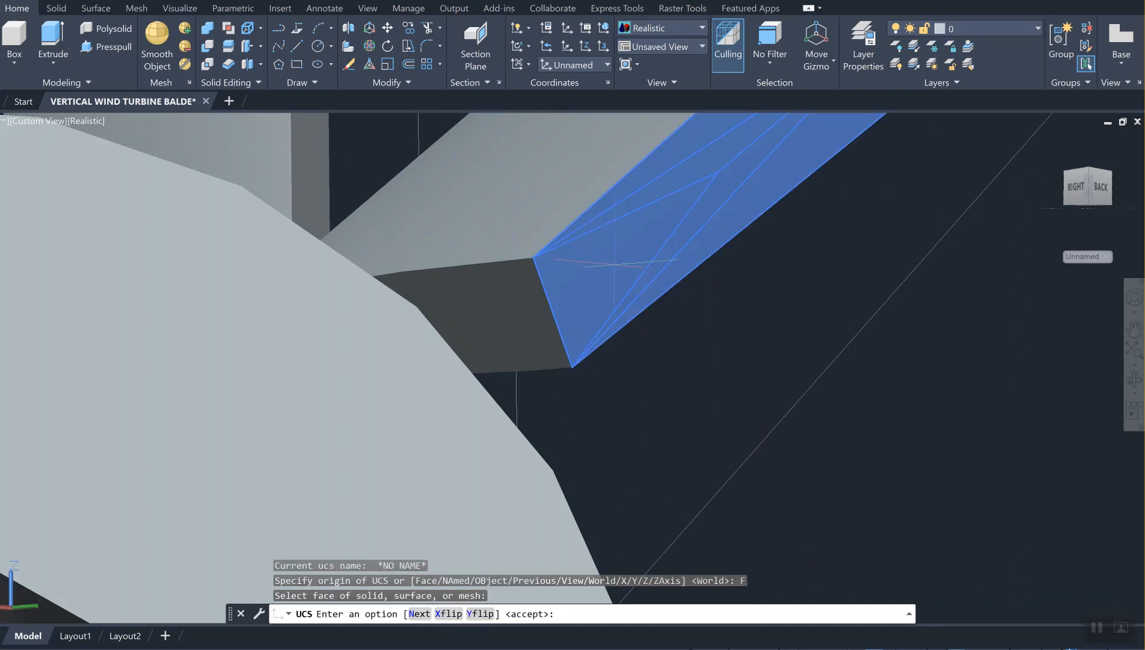
pyautogui.press('Return')
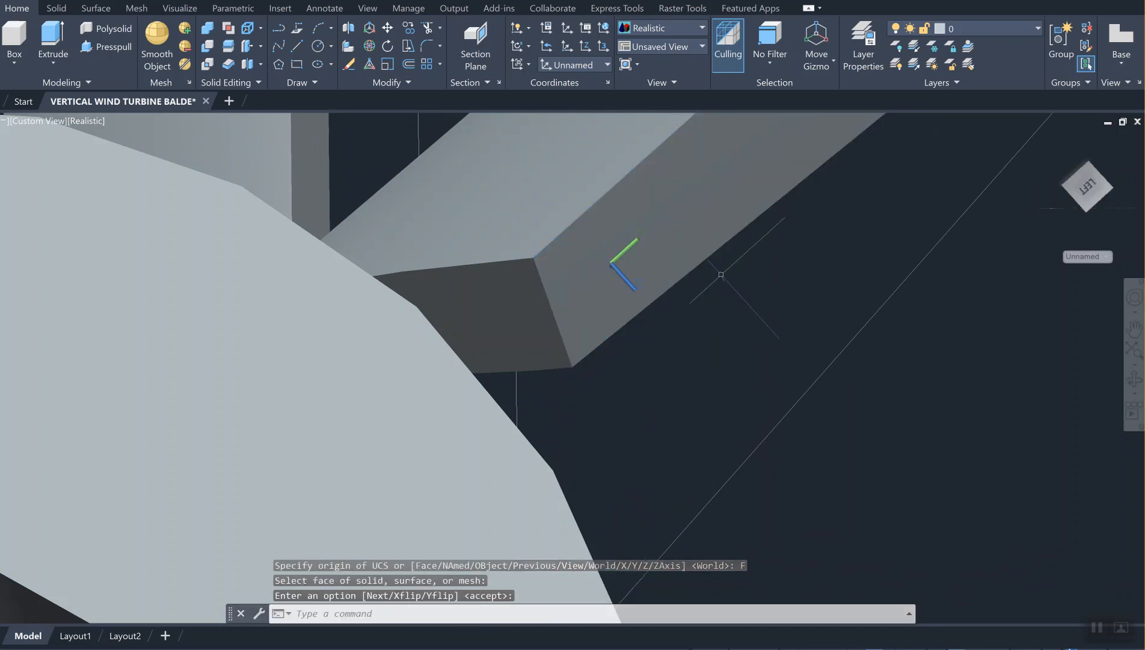
# Step: Rotate the UCS 90 degrees about its X axis so Z runs along the second arm toward the hub
pyautogui.scroll(4, 645, 276)
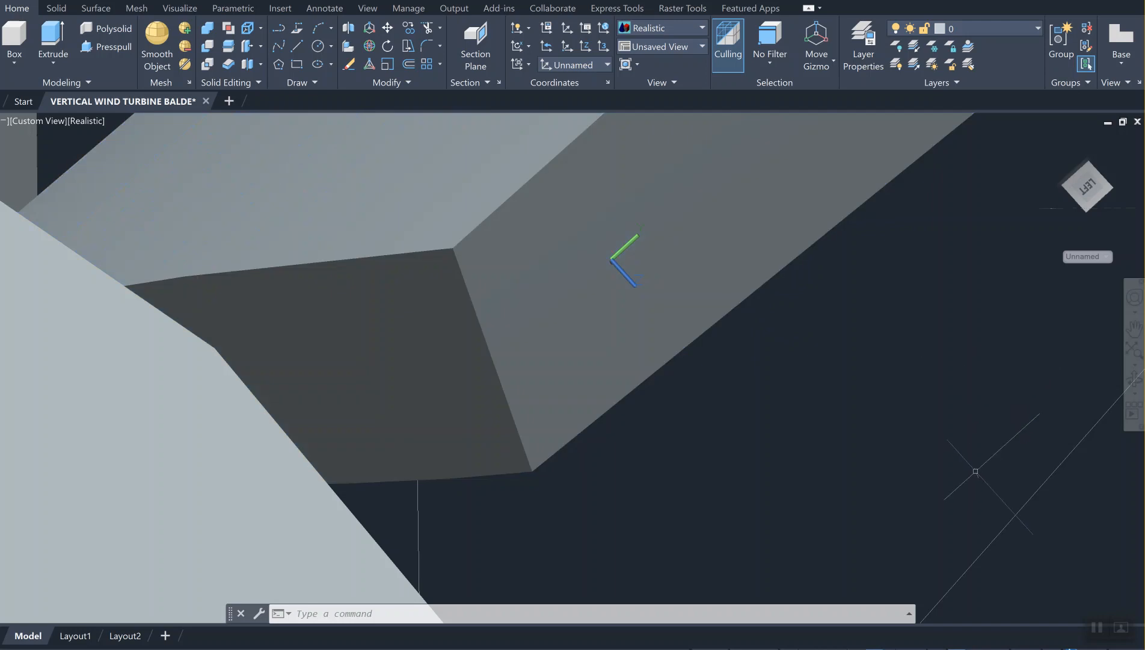
pyautogui.press('Return')
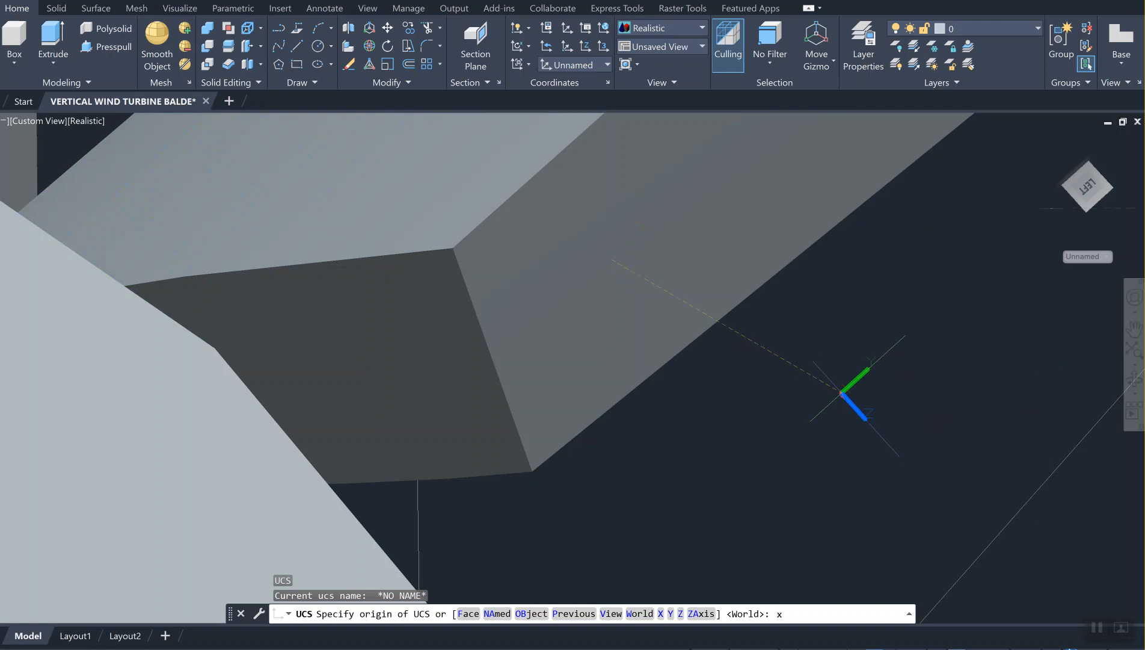
pyautogui.press('Return')
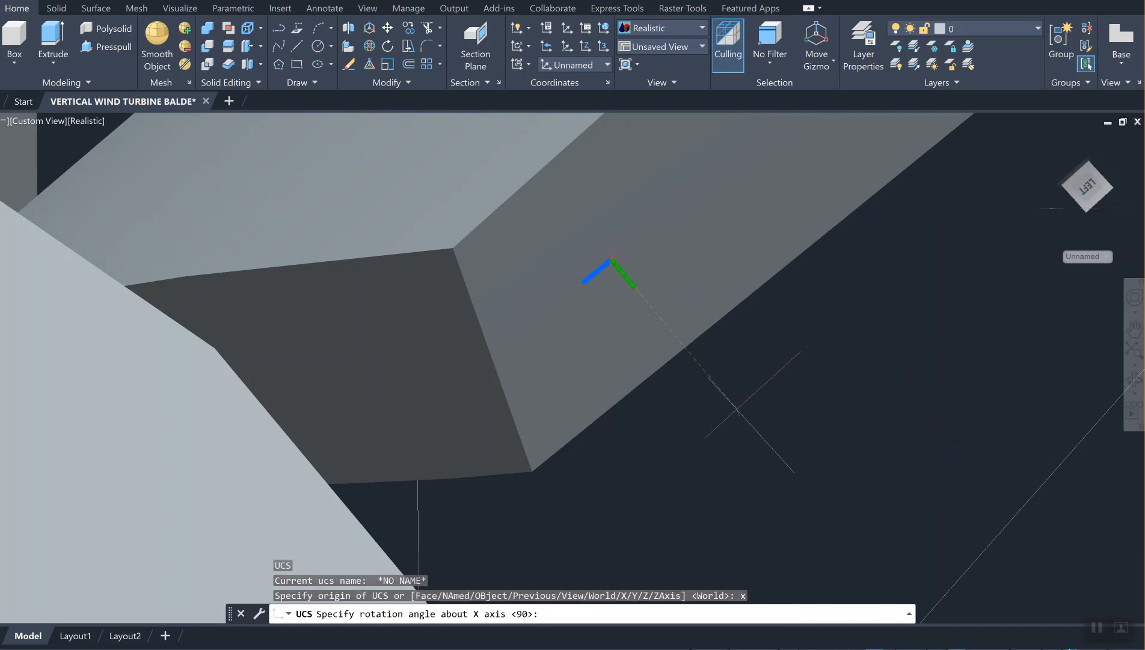
pyautogui.press('Return')
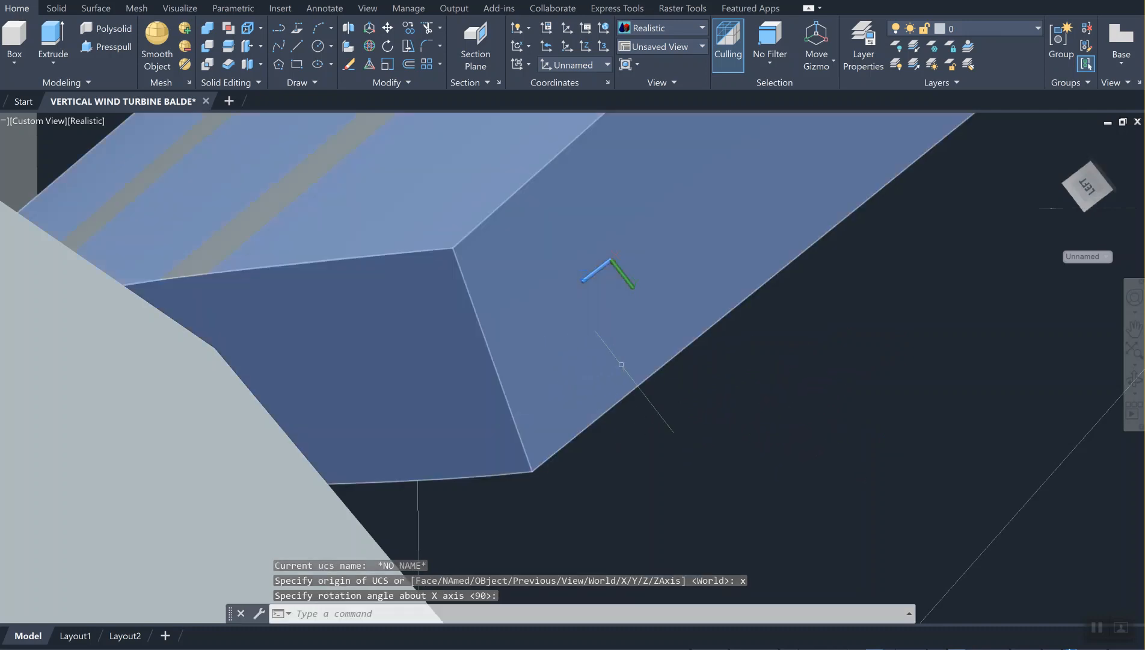
# Step: Presspull the second arm's hub-side end face down until the extension runs into the hub
pyautogui.scroll(-2, 633, 359)
pyautogui.moveTo(633, 359); pyautogui.dragTo(669, 315, button='middle')
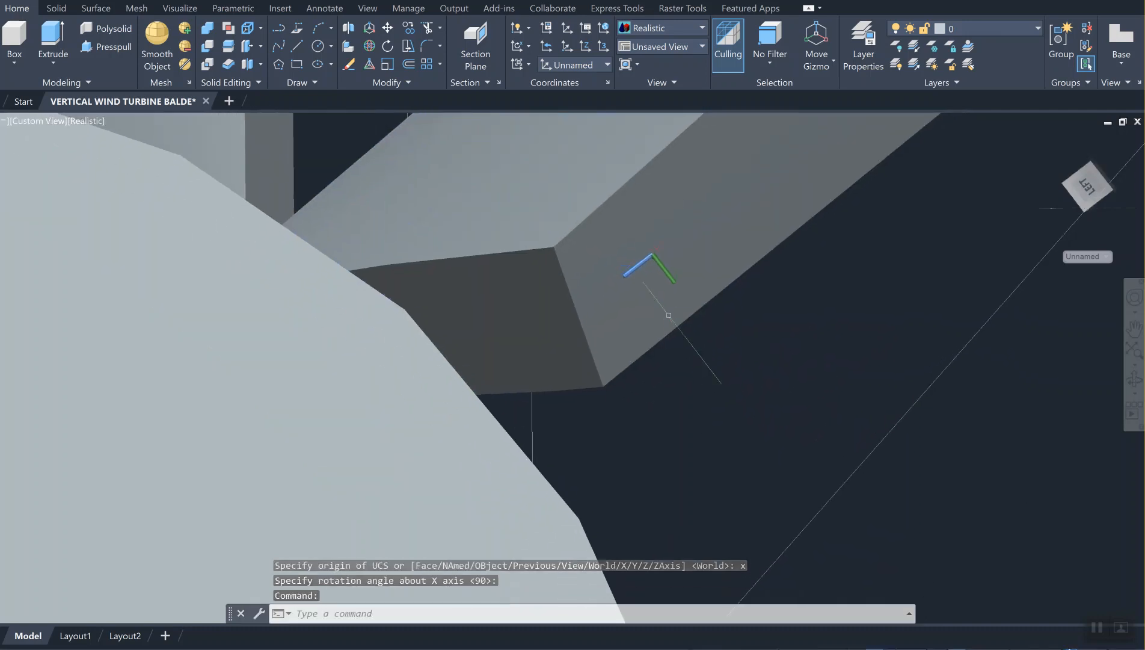
pyautogui.click(96, 48)
pyautogui.click(493, 325)
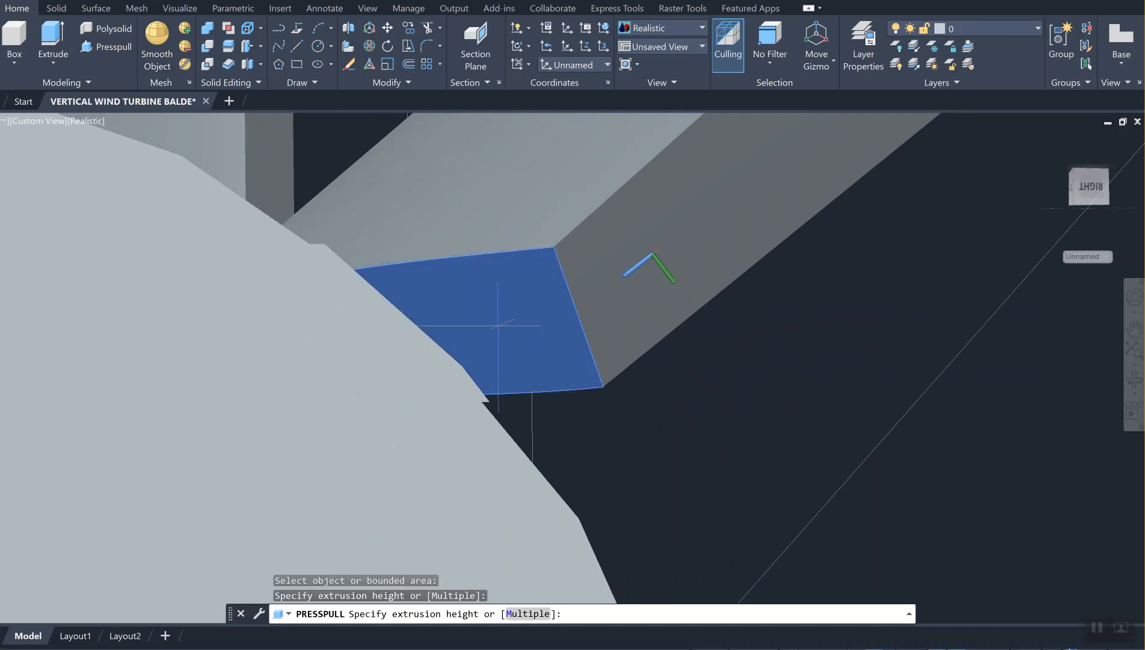
pyautogui.click(498, 325)
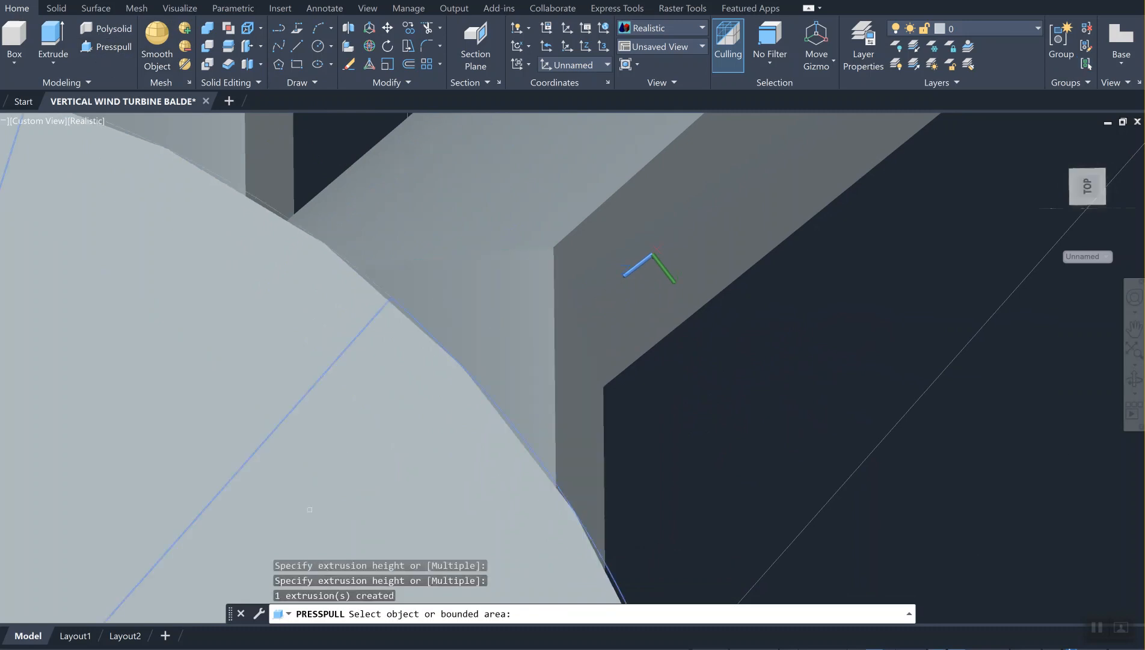
pyautogui.scroll(-4, 776, 417)
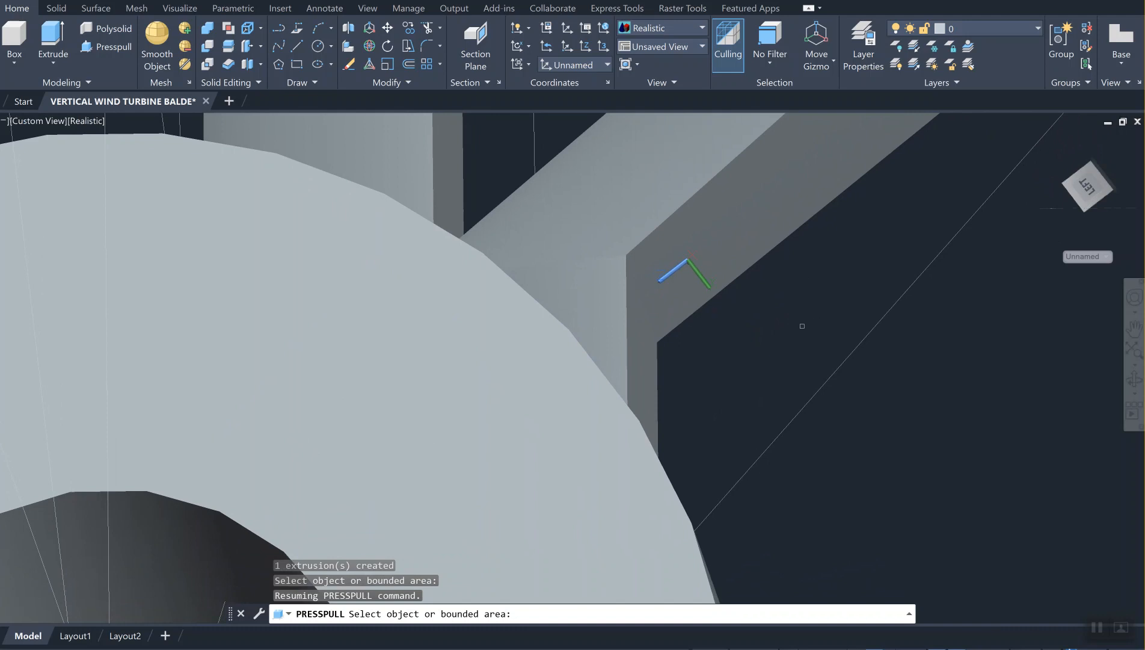
pyautogui.moveTo(685, 358); pyautogui.dragTo(706, 221, button='middle')
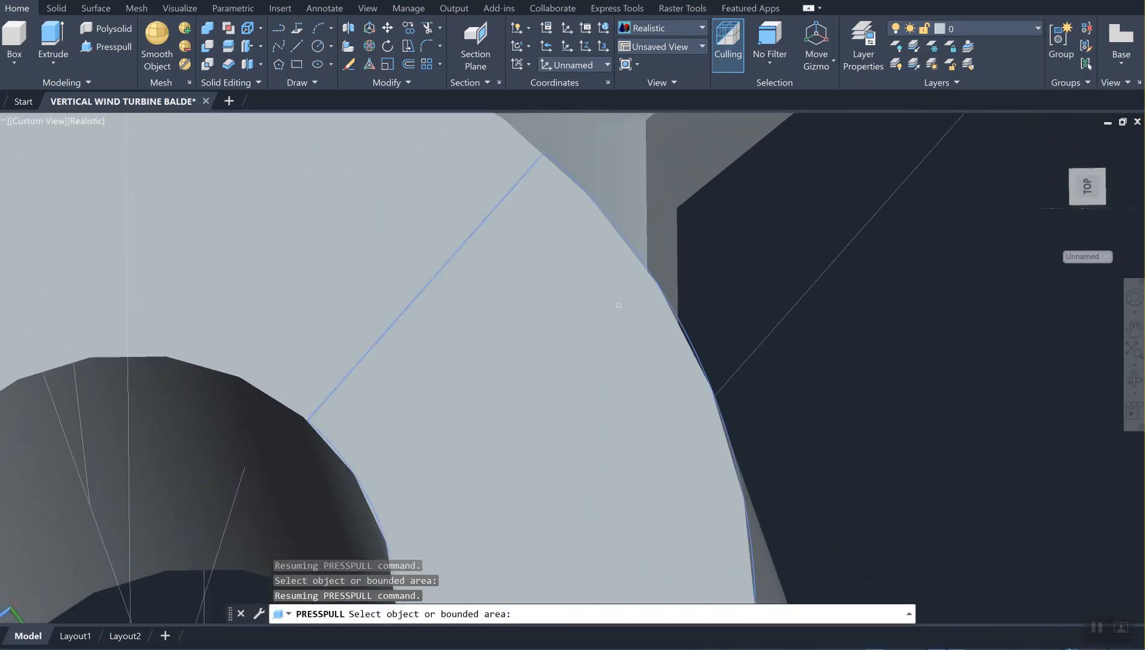
# Step: Examine the second arm's end where it meets the blade up close from an angled view
pyautogui.scroll(-6, 618, 305)
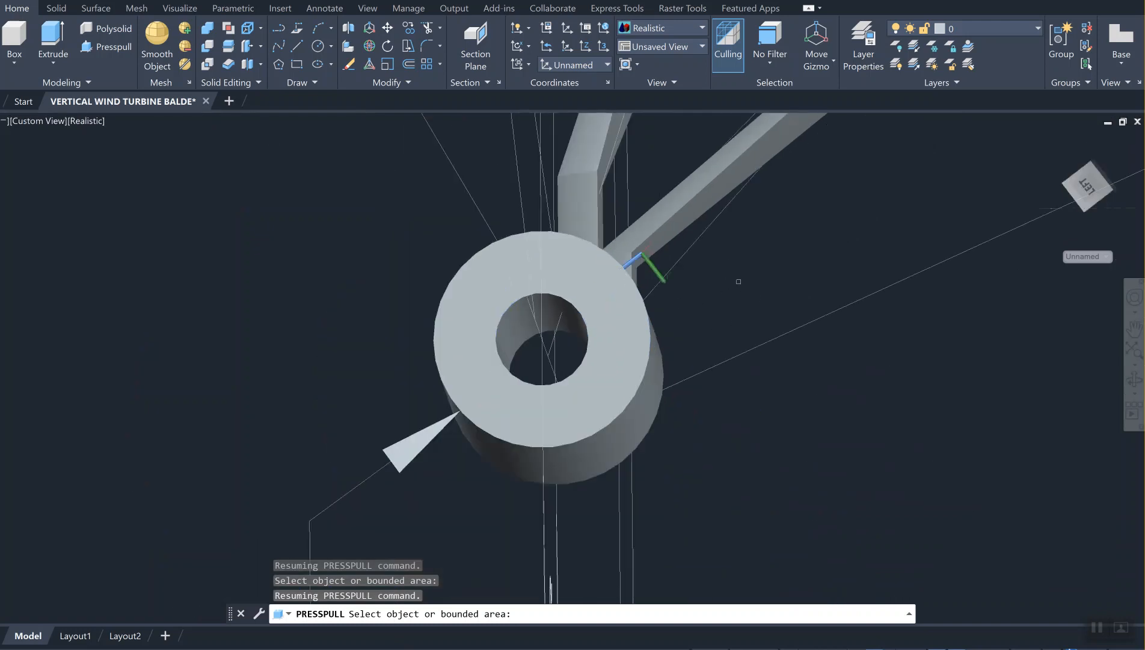
pyautogui.click(739, 281)
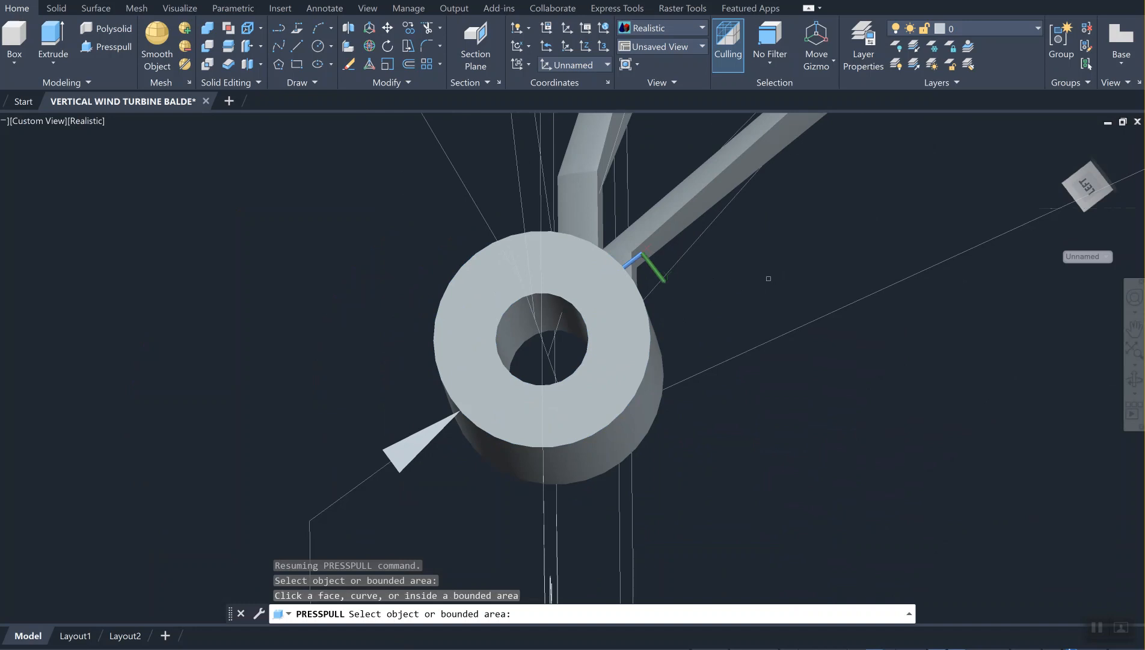
pyautogui.scroll(8, 769, 278)
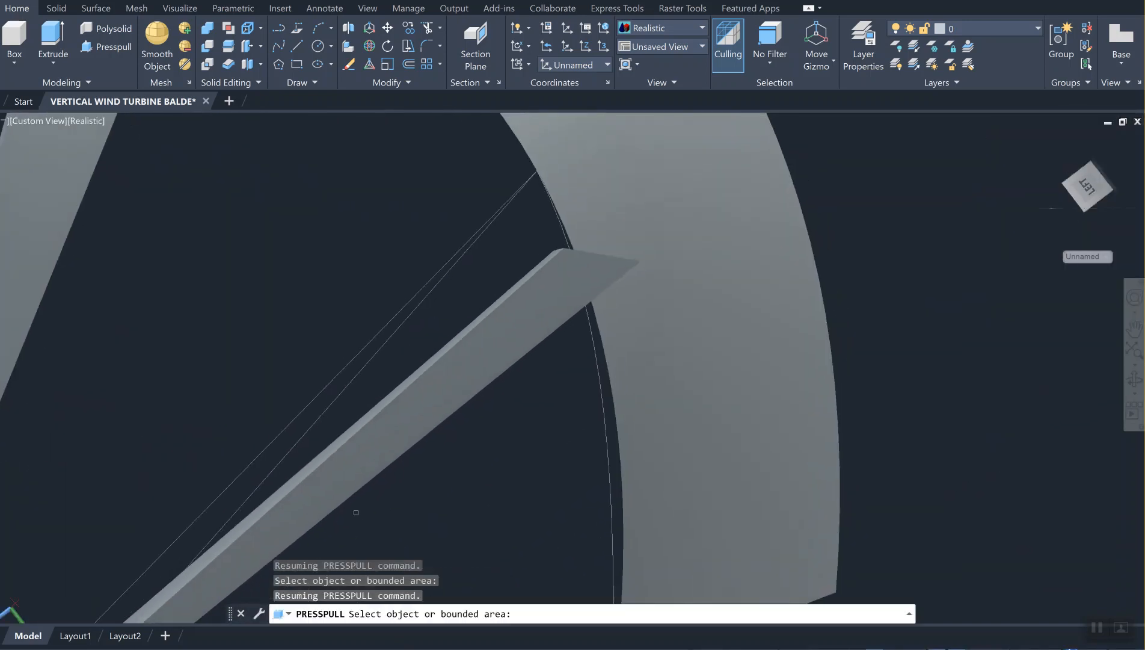
pyautogui.moveTo(1088, 186); pyautogui.dragTo(1142, 232)
pyautogui.scroll(3, 550, 501)
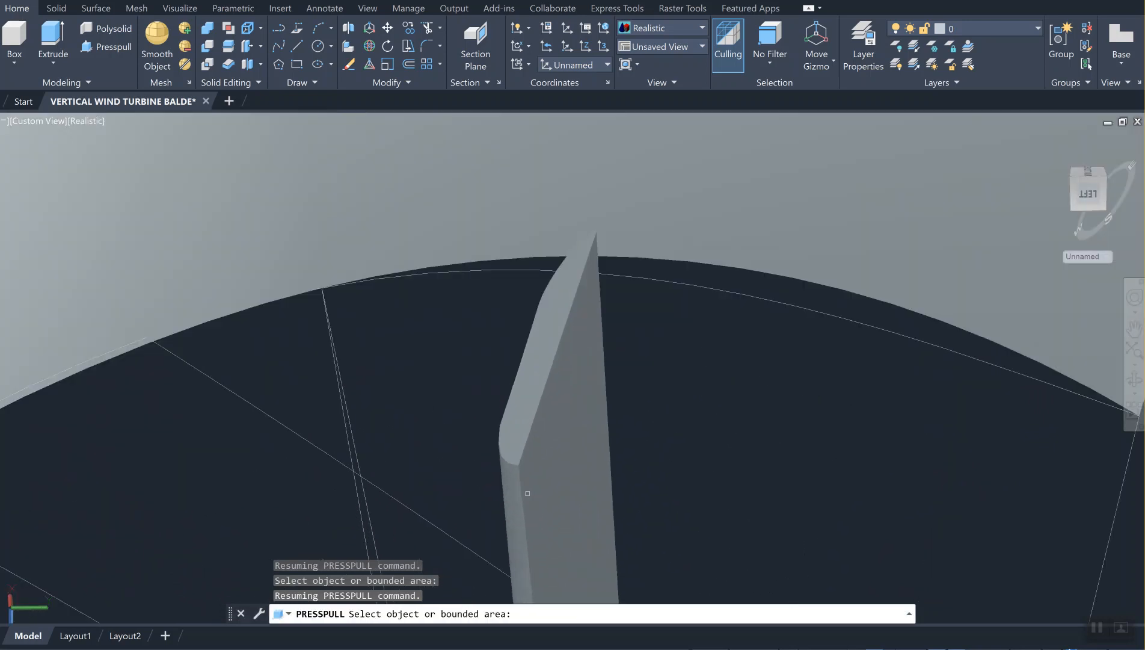
pyautogui.press('Escape')
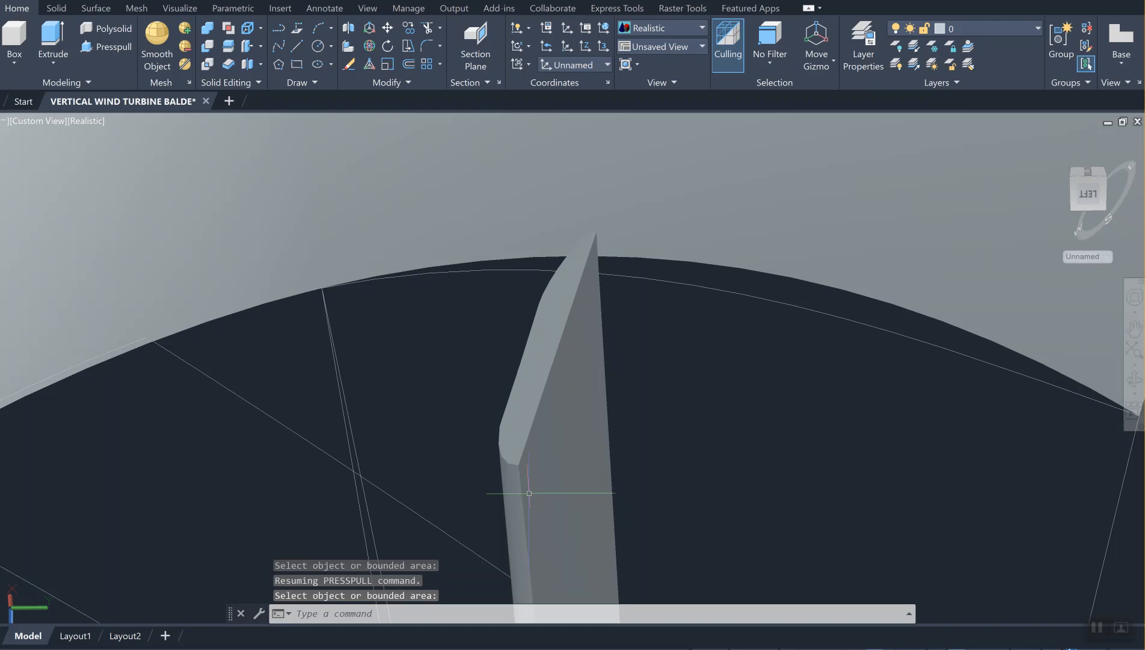
pyautogui.write('Ucs')
pyautogui.press('Return')
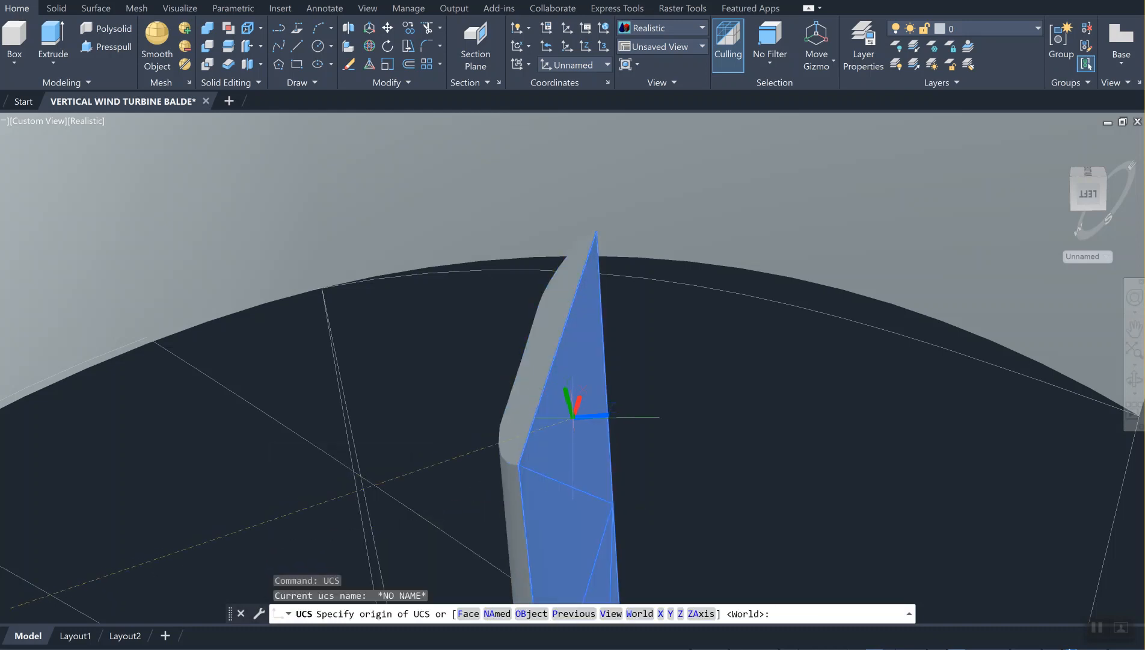
pyautogui.click(573, 416)
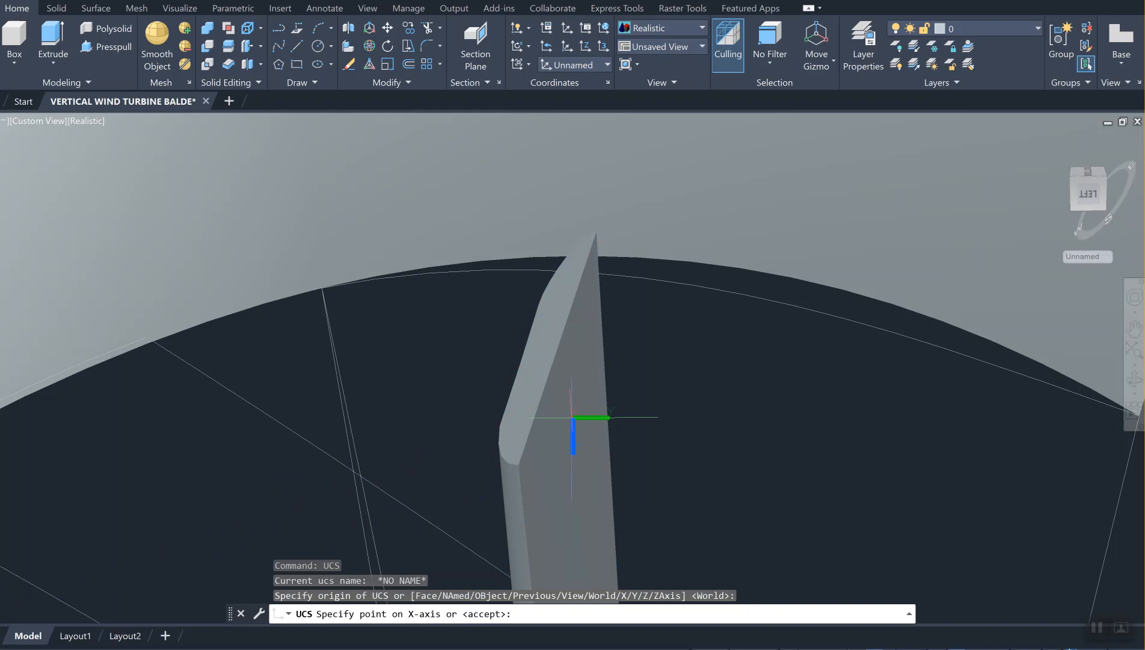
pyautogui.press('Escape')
pyautogui.press('Escape')
pyautogui.press('Escape')
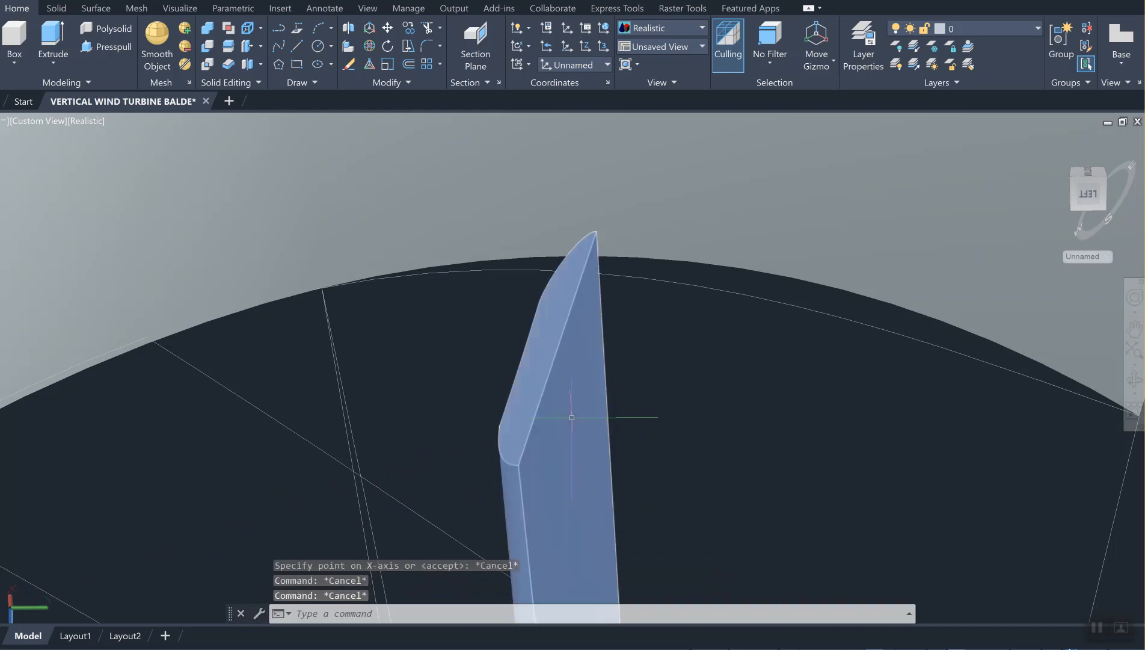
# Step: Align the UCS to the second arm's side face near the blade using the Face option, and reset it to World
pyautogui.press('Return')
pyautogui.write('F')
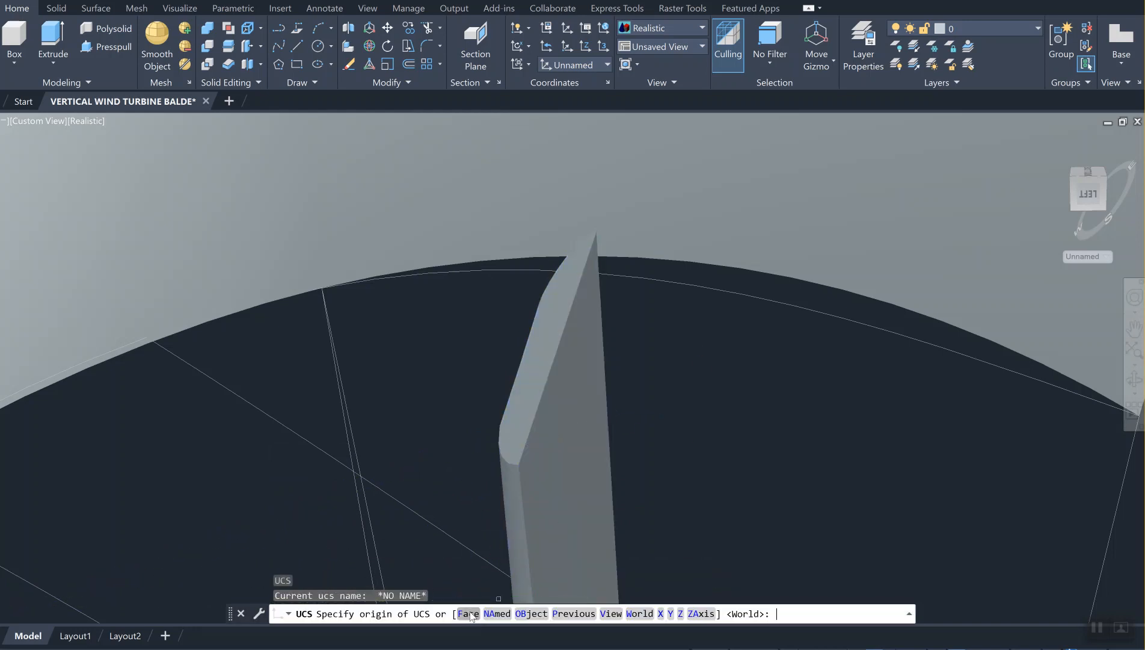
pyautogui.press('Return')
pyautogui.click(569, 427)
pyautogui.press('Return')
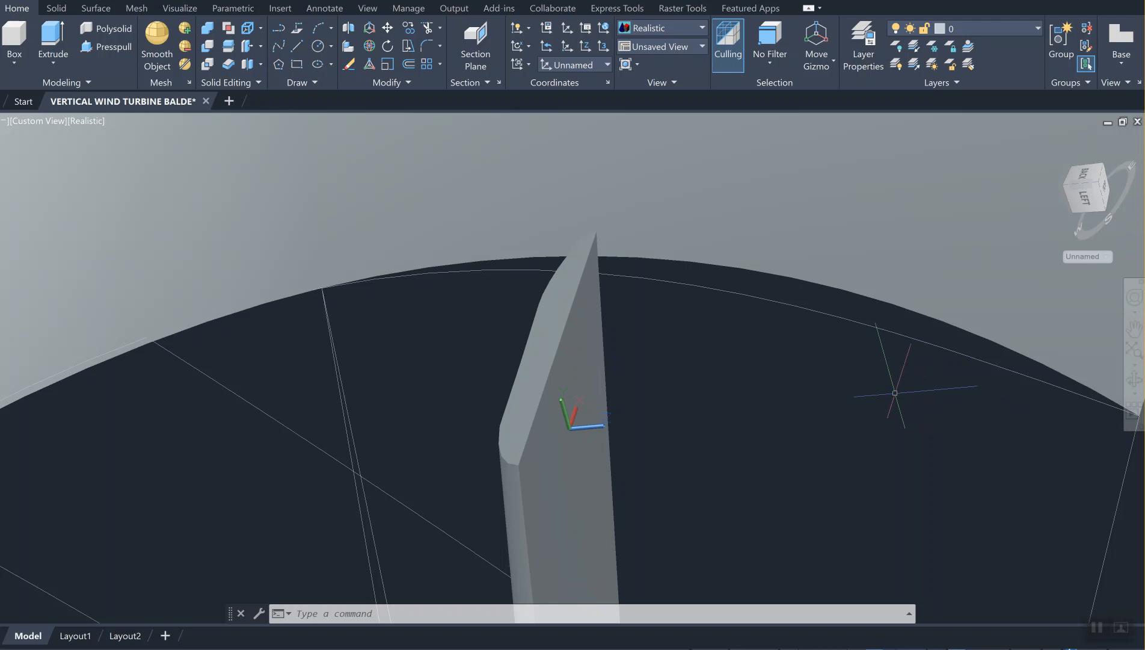
pyautogui.press('Return')
pyautogui.press('Return')
# Step: Align the UCS to the second arm using the Object option, and restore the World UCS
pyautogui.press('Return')
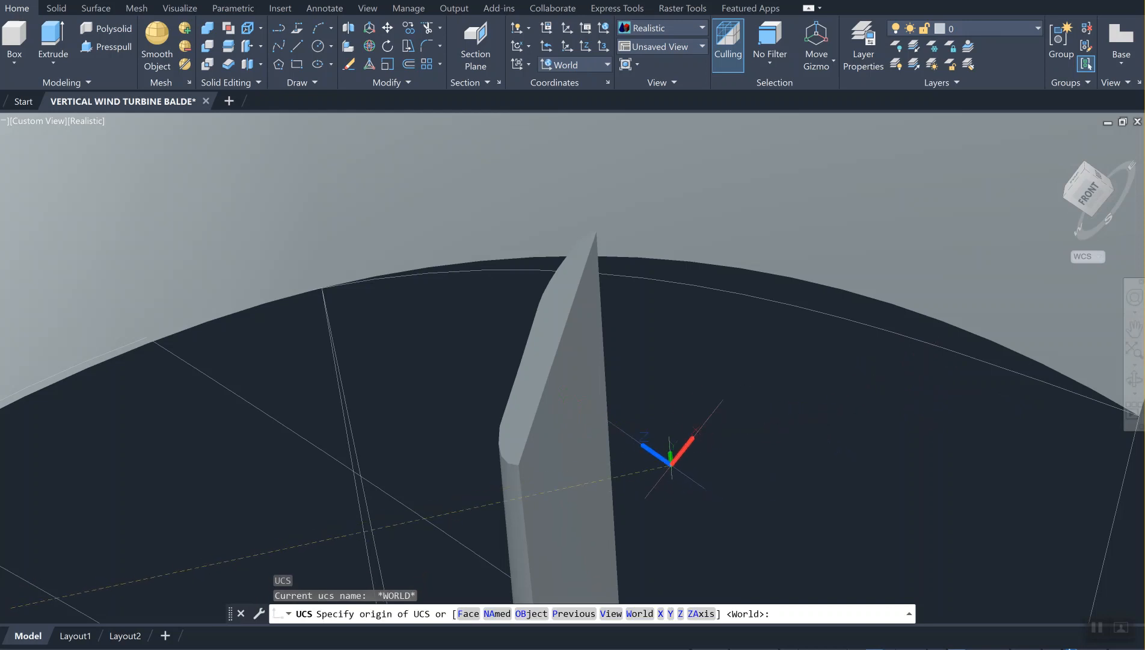
pyautogui.click(531, 614)
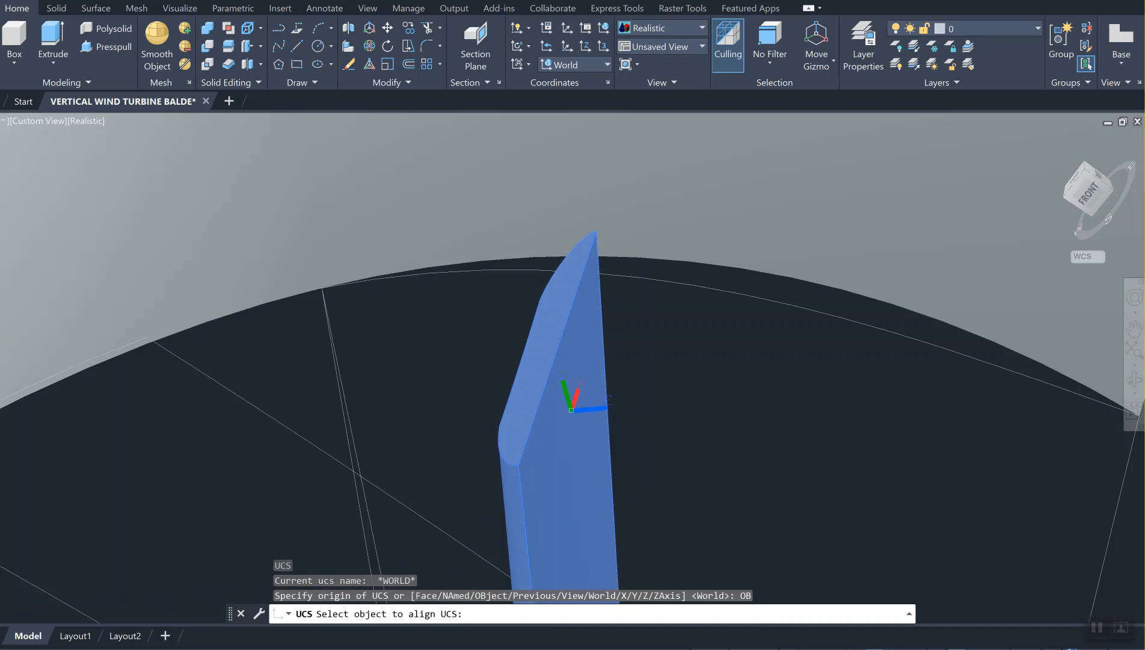
pyautogui.click(569, 409)
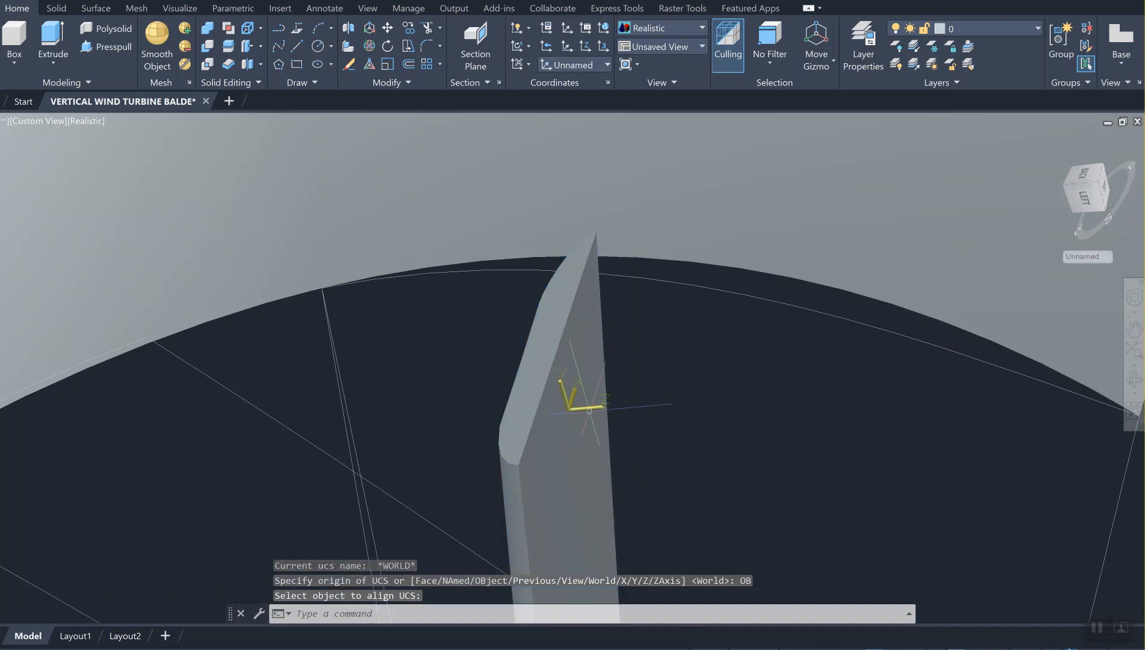
pyautogui.press('Return')
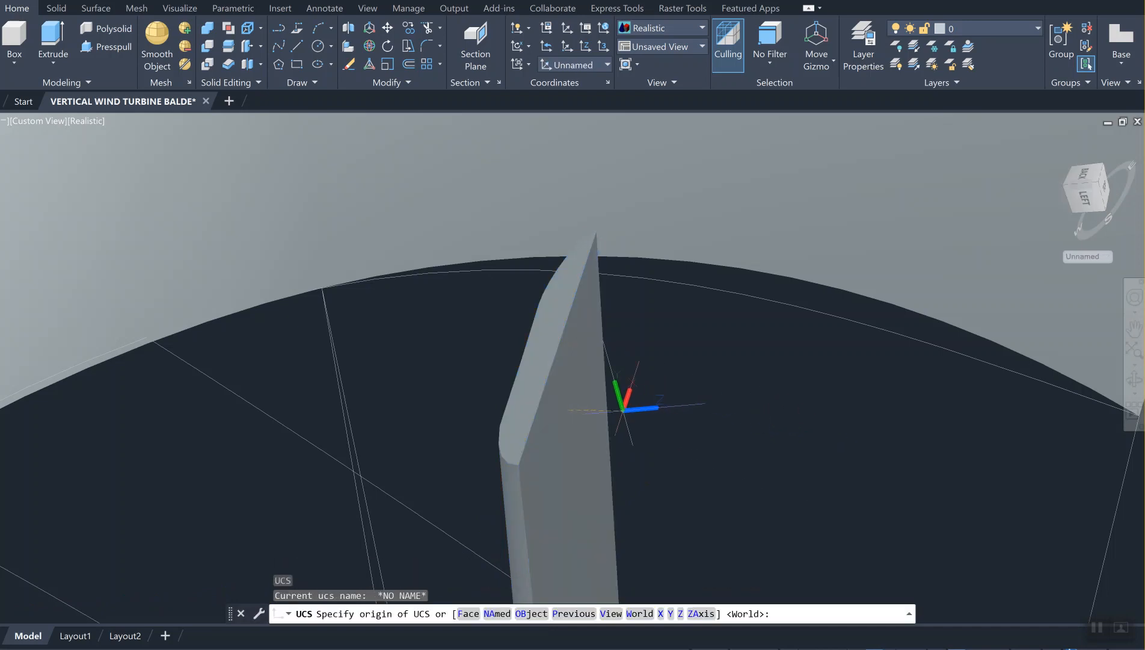
pyautogui.press('Return')
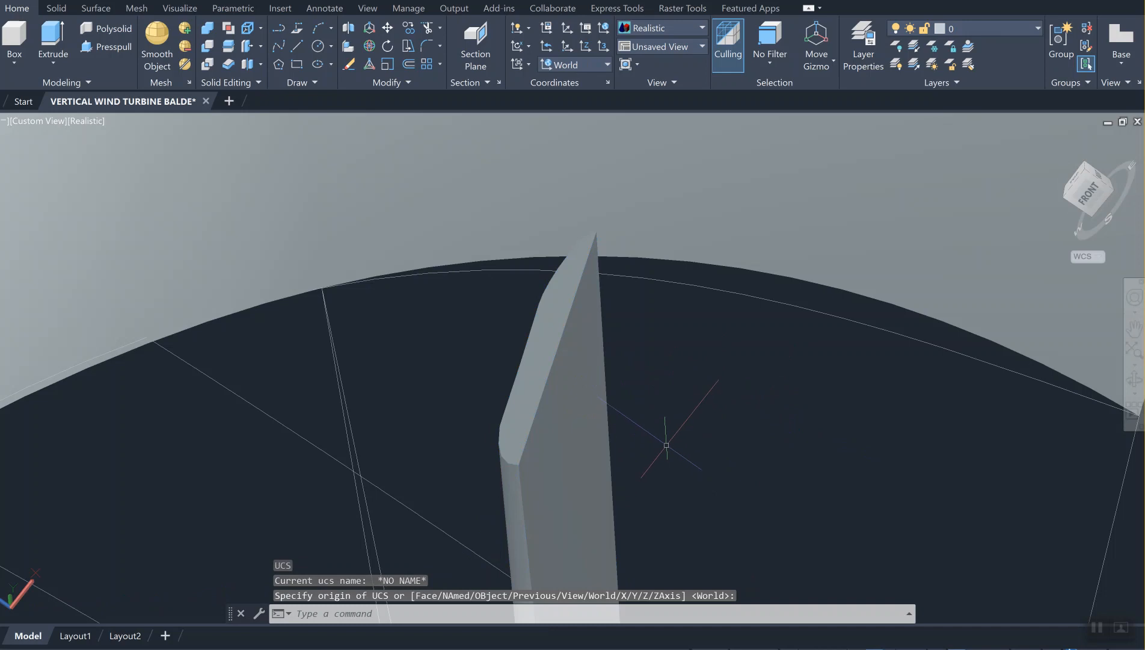
# Step: Align the UCS to the second arm's side near the blade using the Object option
pyautogui.write('ucs')
pyautogui.press('Return')
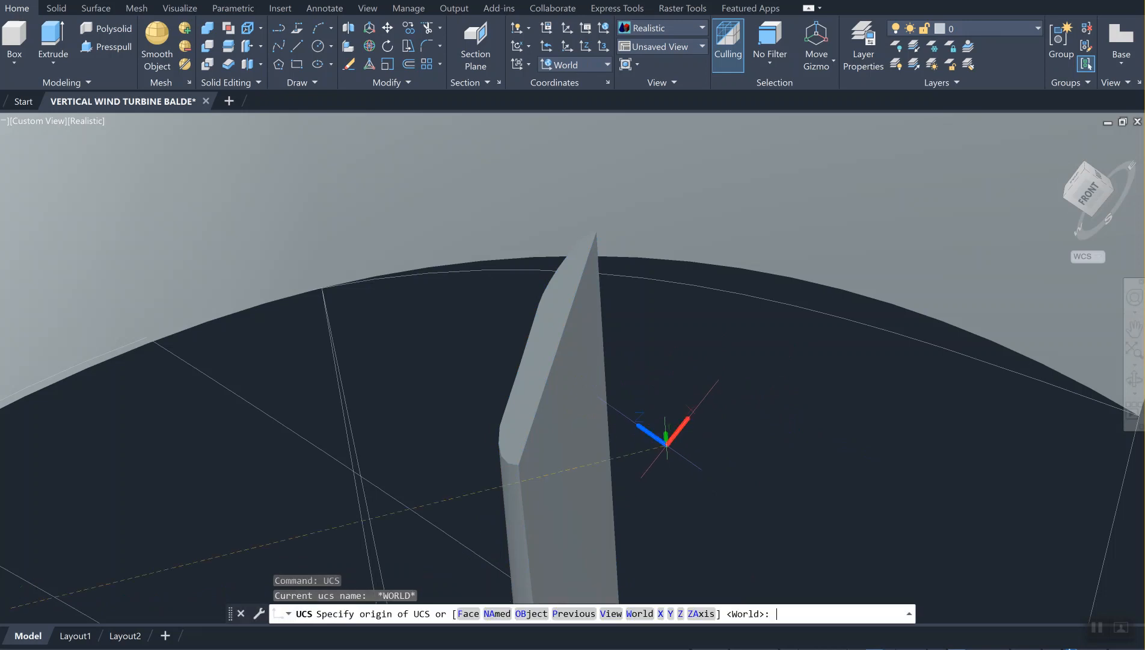
pyautogui.write('ob')
pyautogui.press('Return')
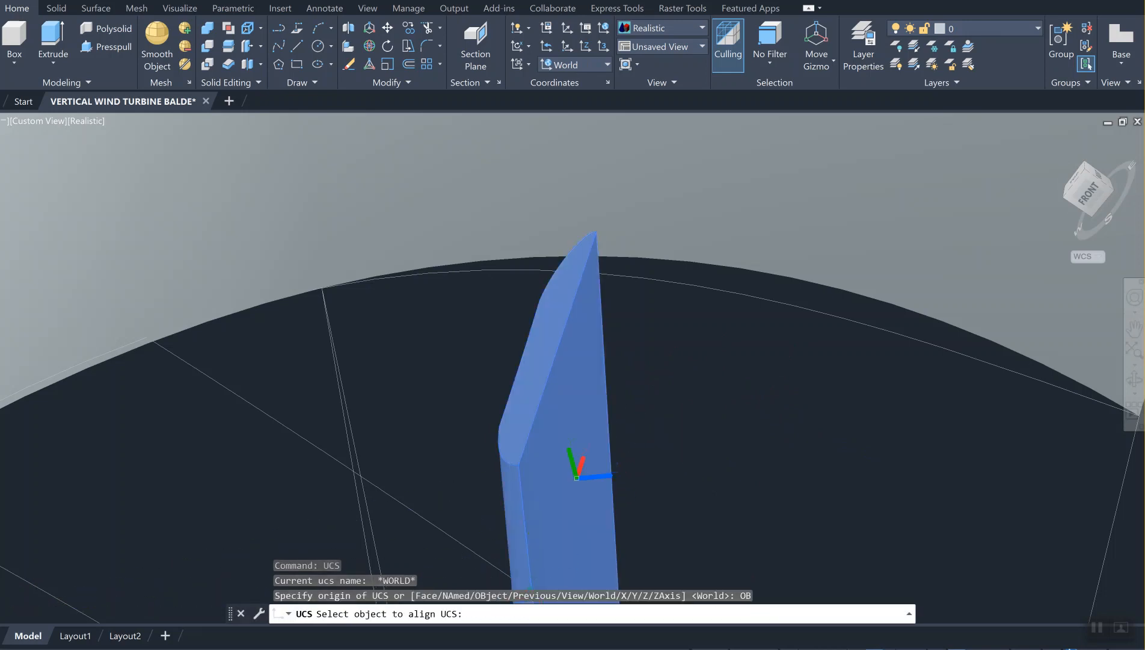
pyautogui.click(567, 427)
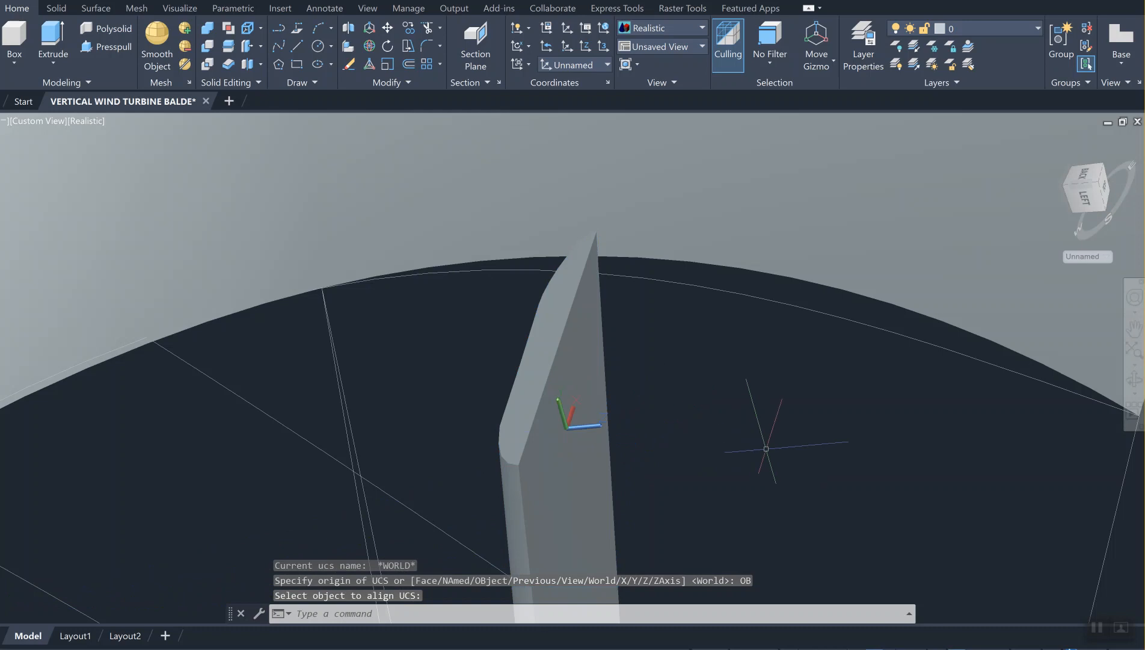
# Step: Rotate the UCS 90 degrees about its X axis so Z runs along the second arm toward the blade
pyautogui.press('Return')
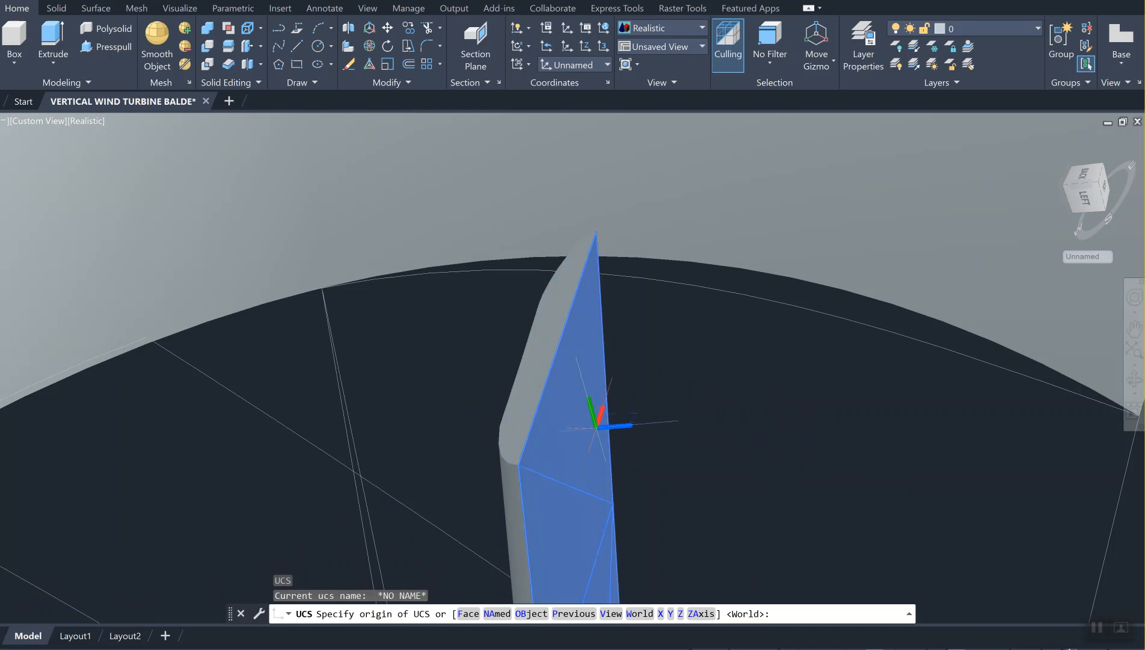
pyautogui.write('x')
pyautogui.press('Return')
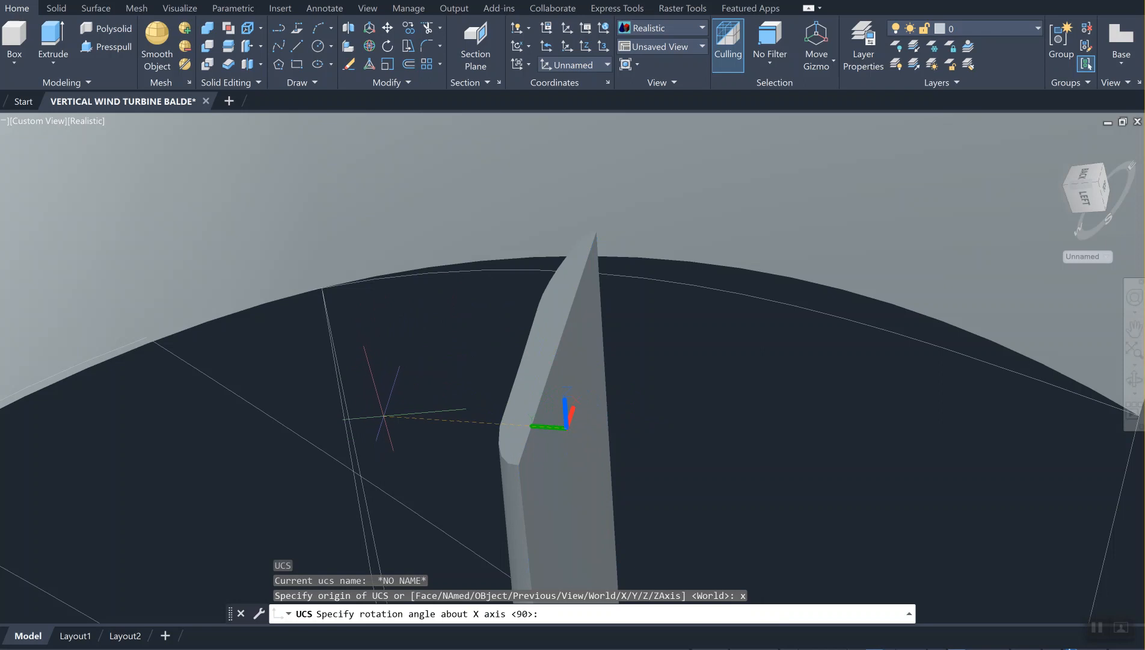
pyautogui.press('Return')
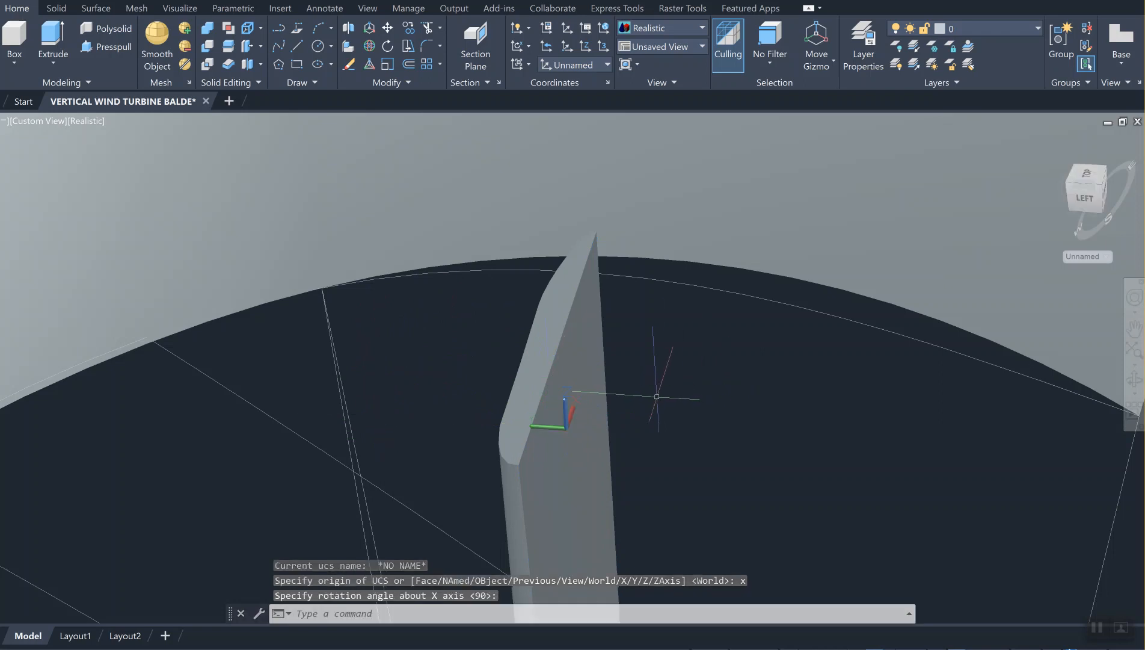
# Step: Try to presspull the second arm's slanted blade-side end face
pyautogui.click(101, 47)
pyautogui.click(539, 333)
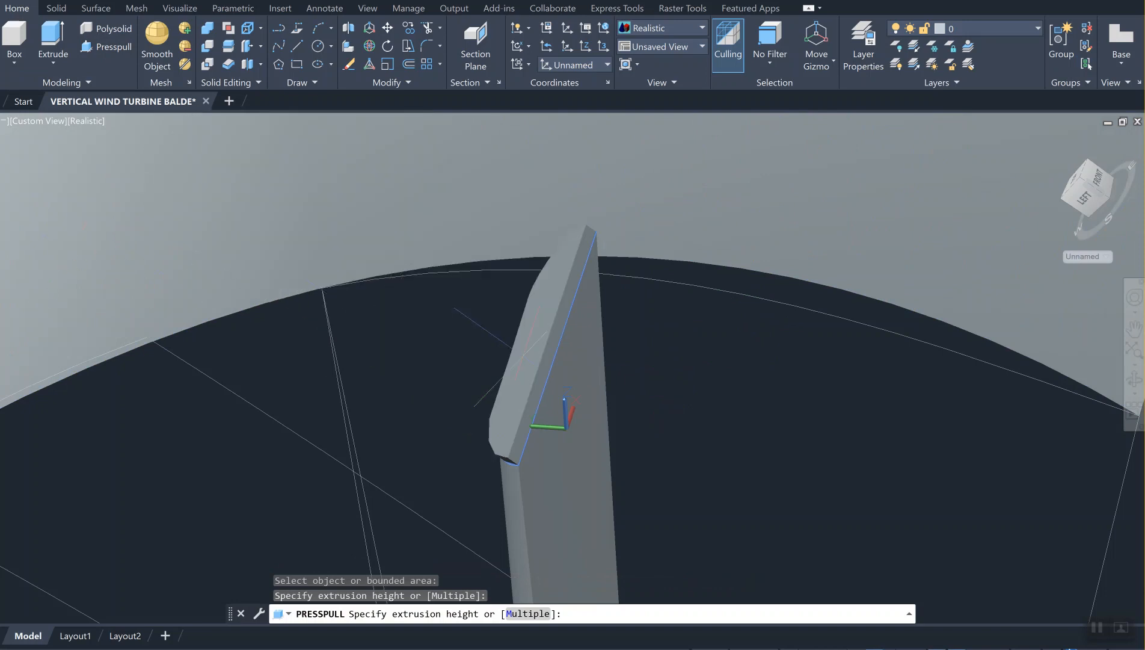
pyautogui.click(632, 384)
pyautogui.press('Escape')
pyautogui.press('Escape')
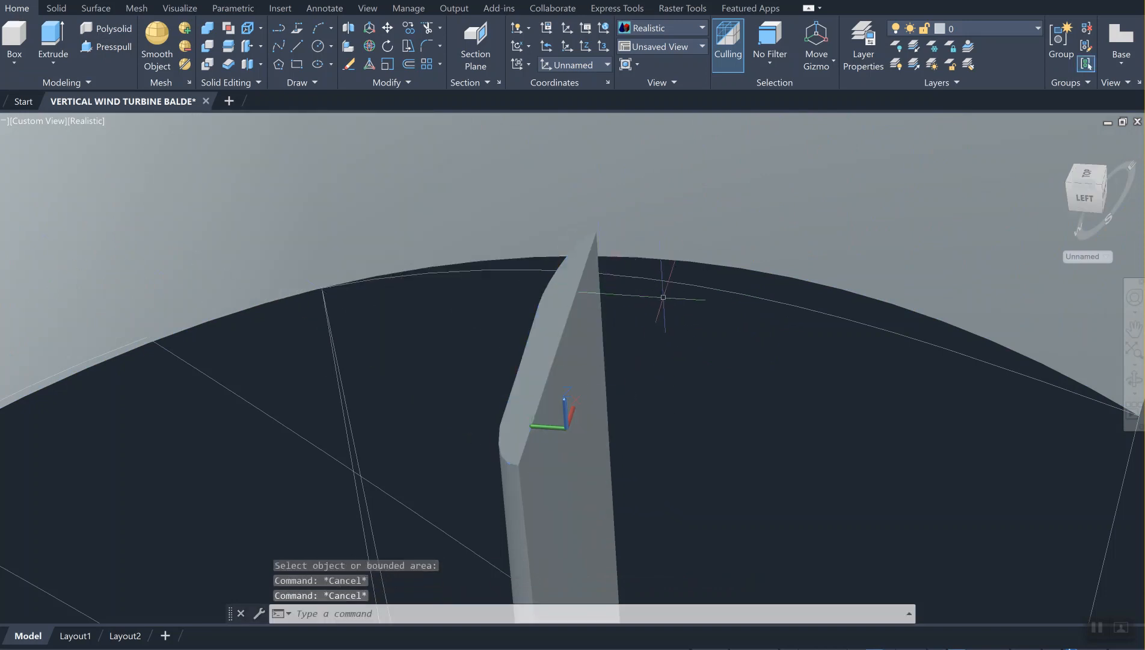
# Step: Try to extend the second arm's blade-side end with Extrude Faces using two picked points, and undo the extrusion
pyautogui.moveTo(1090, 201); pyautogui.dragTo(1095, 210)
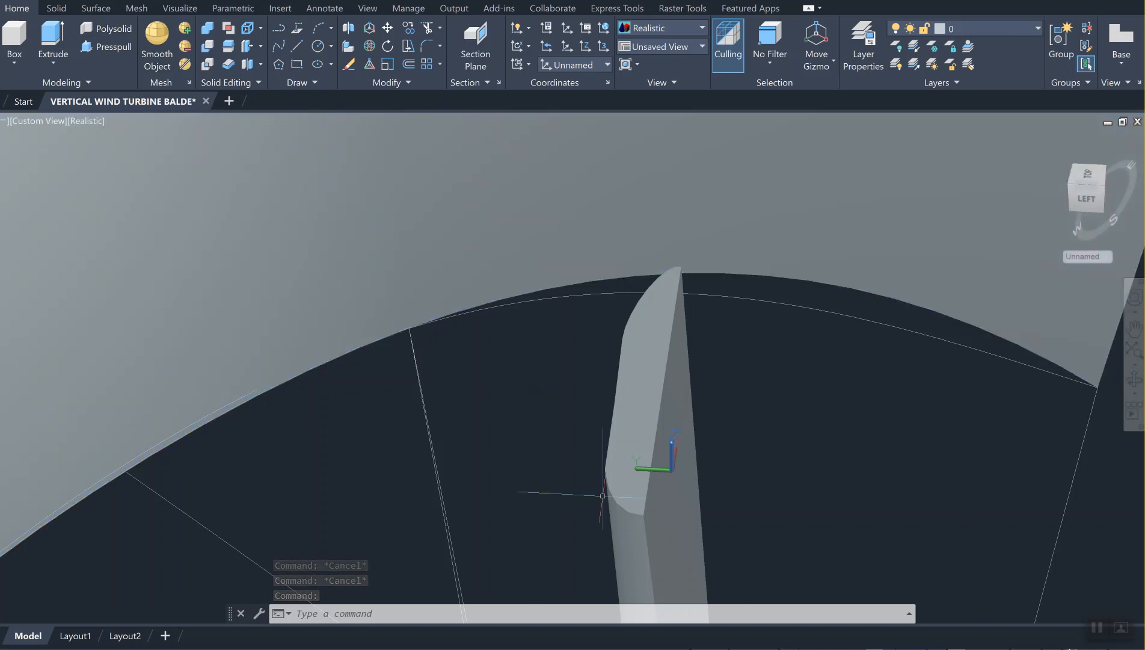
pyautogui.click(250, 42)
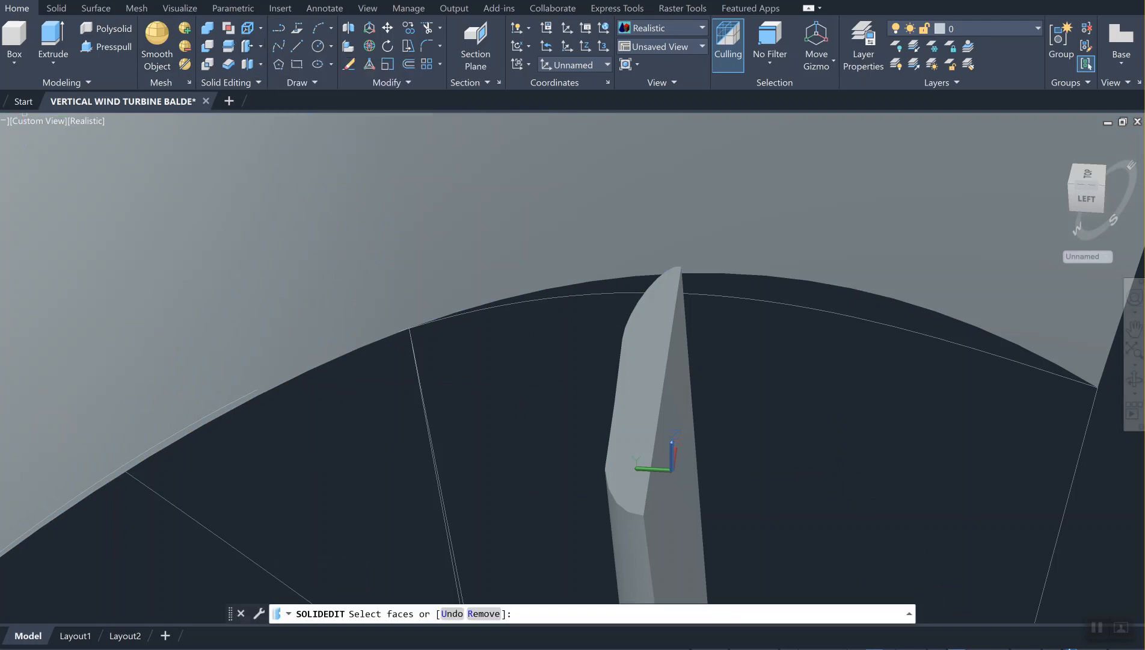
pyautogui.click(632, 372)
pyautogui.press('Return')
pyautogui.click(555, 453)
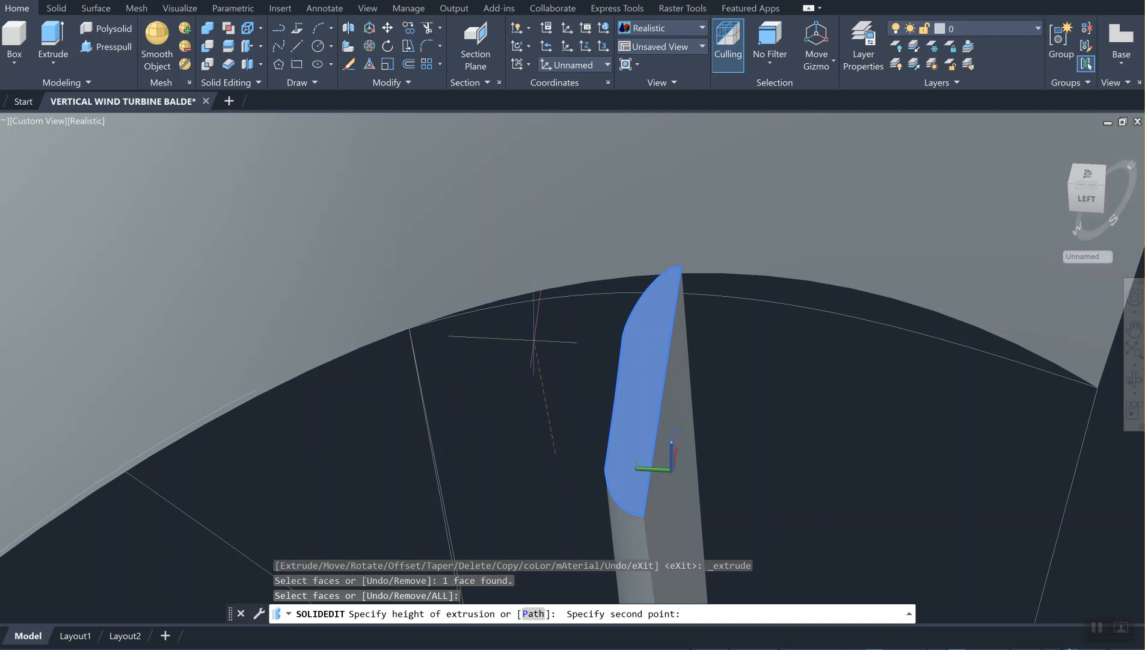
pyautogui.click(535, 332)
pyautogui.press('Return')
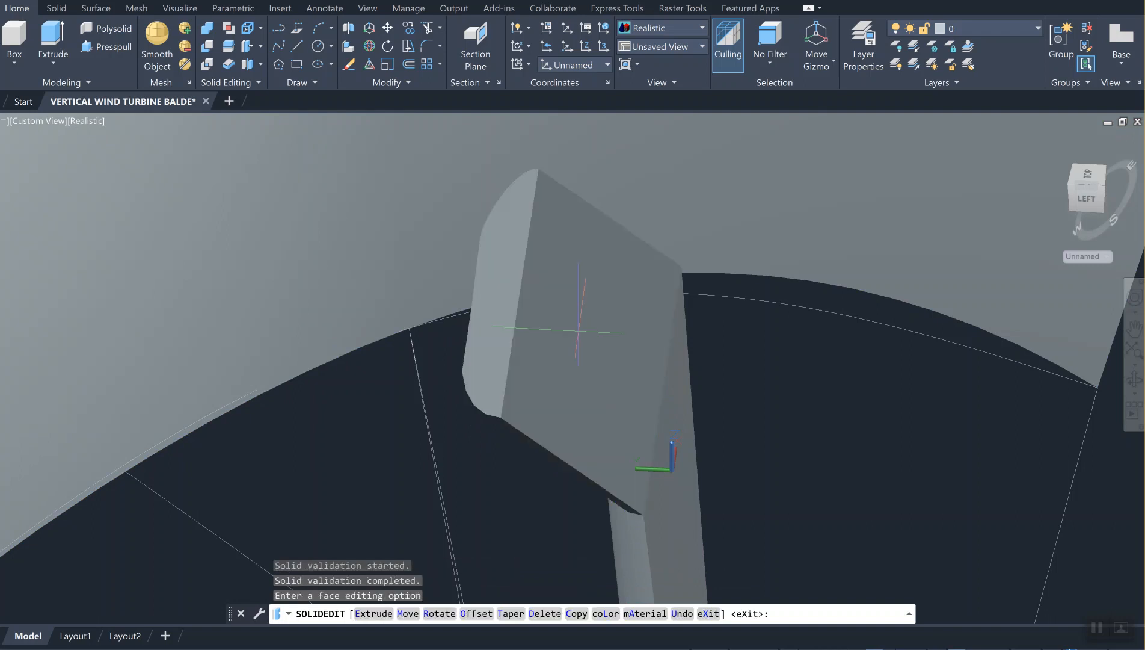
pyautogui.hotkey('ctrl', 'z')
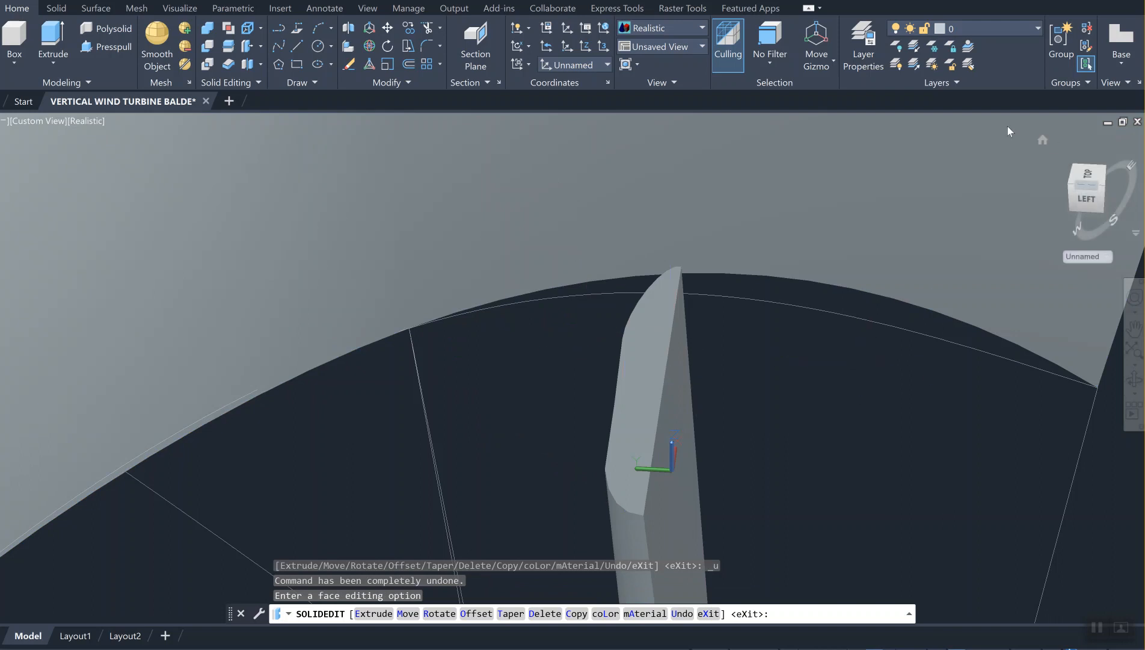
pyautogui.moveTo(1075, 184); pyautogui.dragTo(1022, 168)
pyautogui.moveTo(771, 324); pyautogui.dragTo(728, 558, button='middle')
pyautogui.moveTo(519, 477); pyautogui.dragTo(617, 532, button='middle')
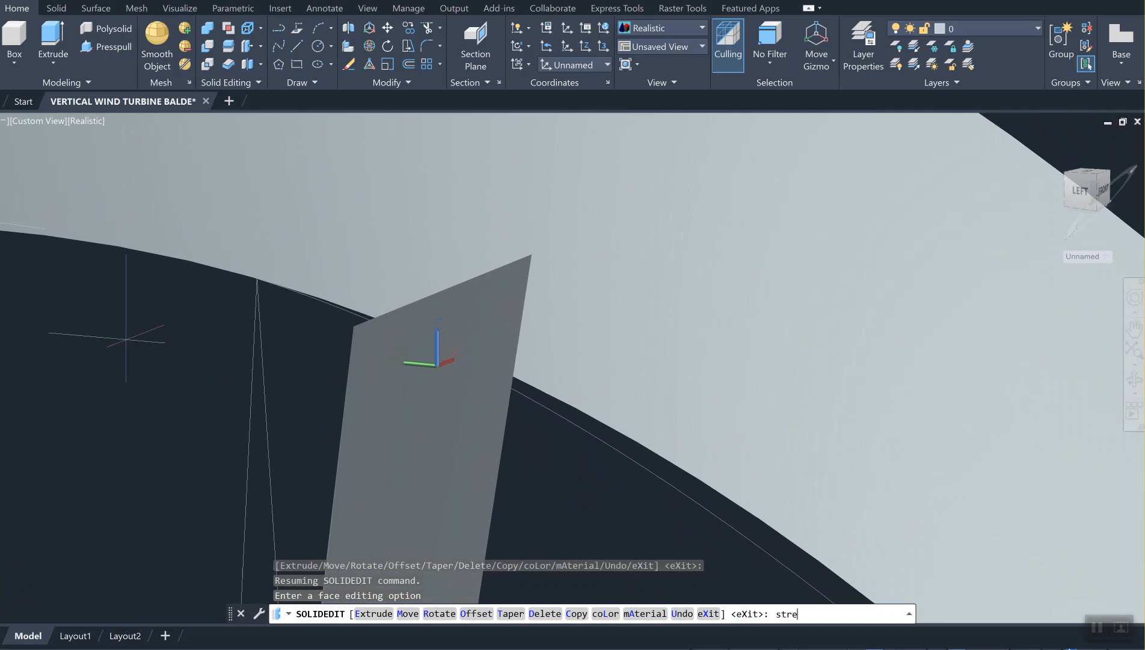
pyautogui.press('Return')
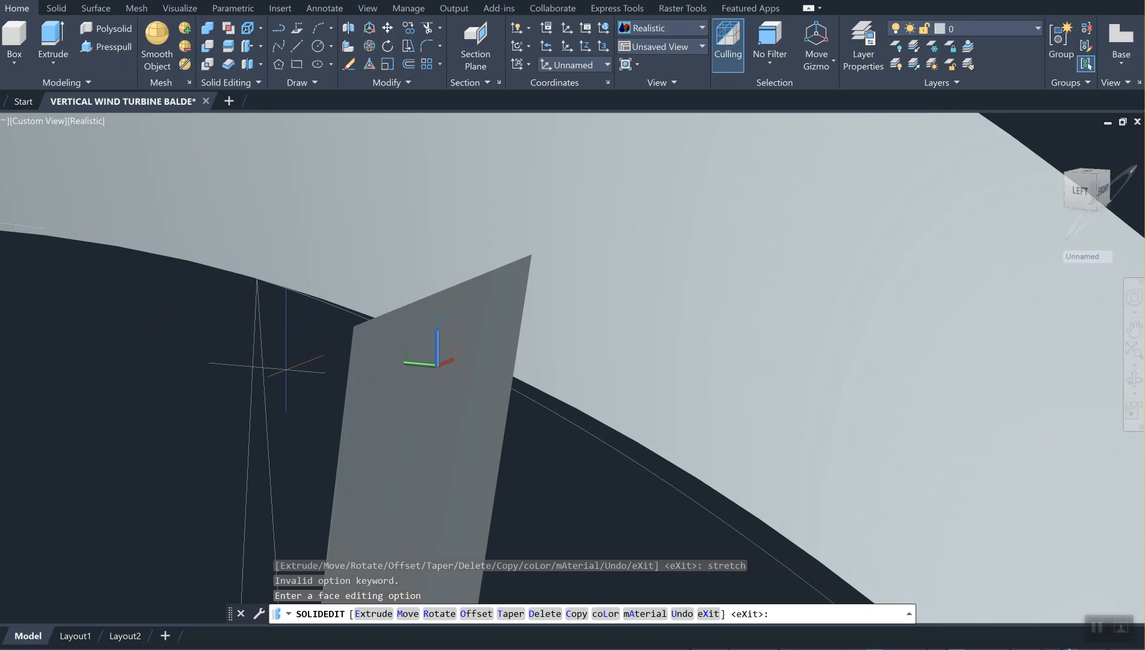
pyautogui.press('Escape')
pyautogui.press('Escape')
pyautogui.press('Escape')
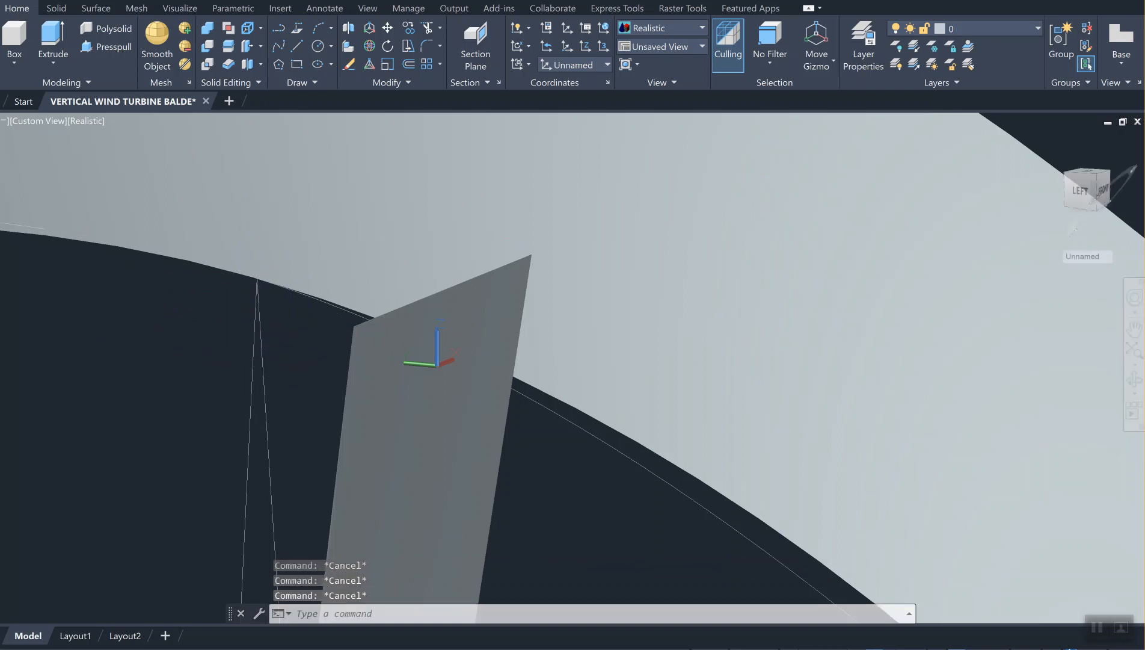
# Step: Align the UCS to the second arm's broad side face near the blade using the Face option
pyautogui.write('ucs')
pyautogui.press('Return')
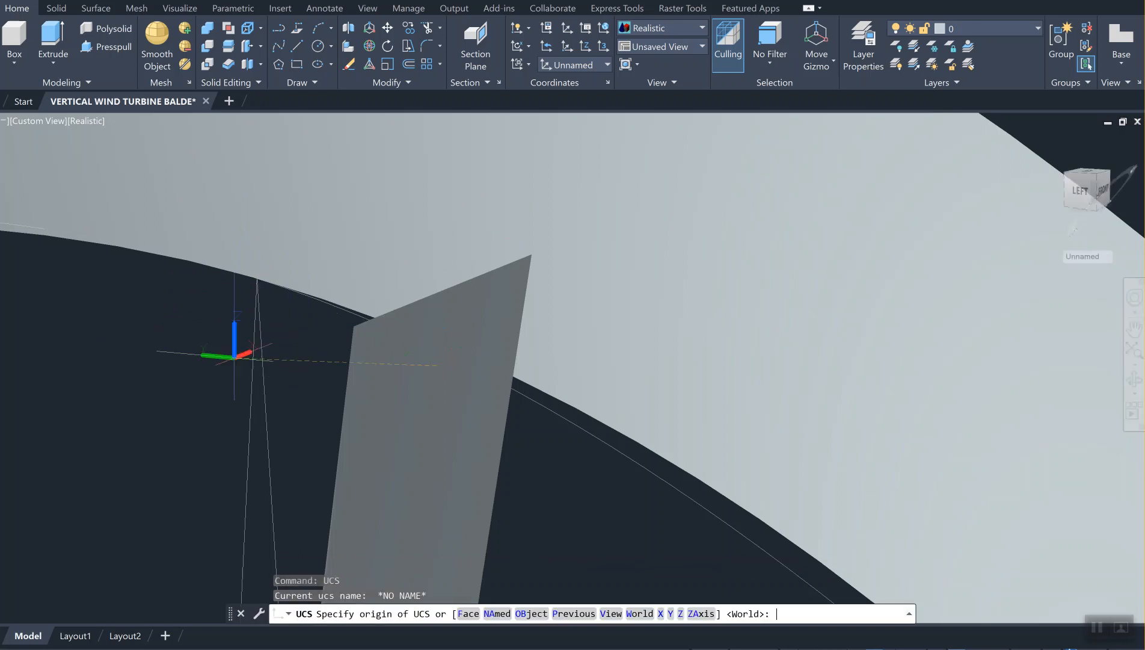
pyautogui.write('f')
pyautogui.press('Return')
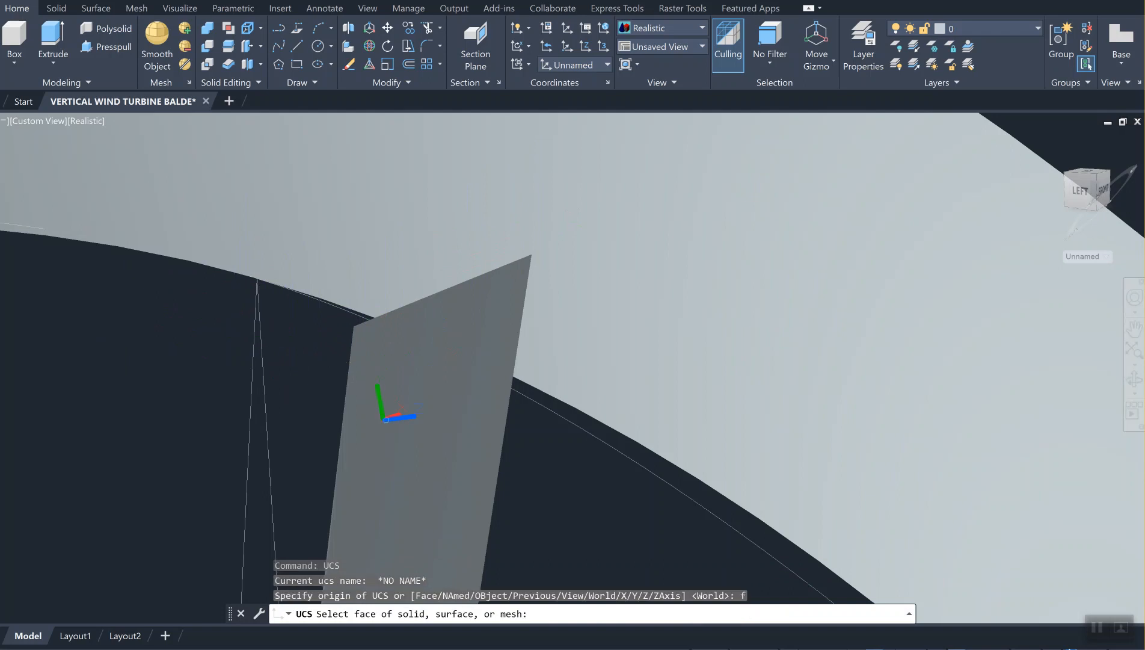
pyautogui.click(435, 387)
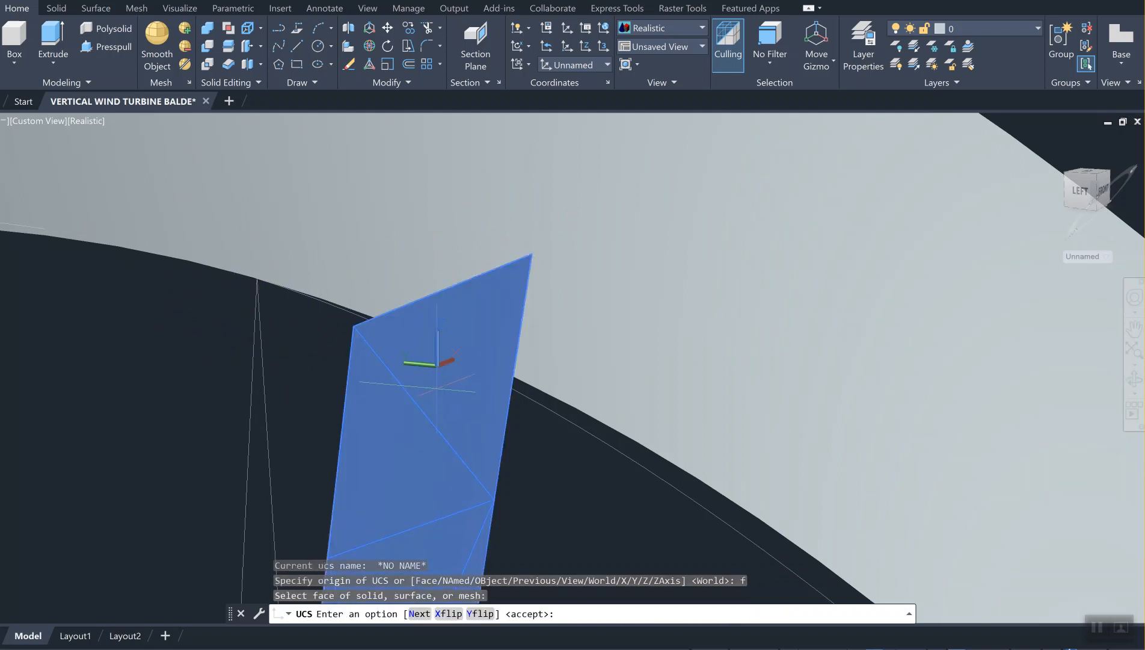
pyautogui.press('Return')
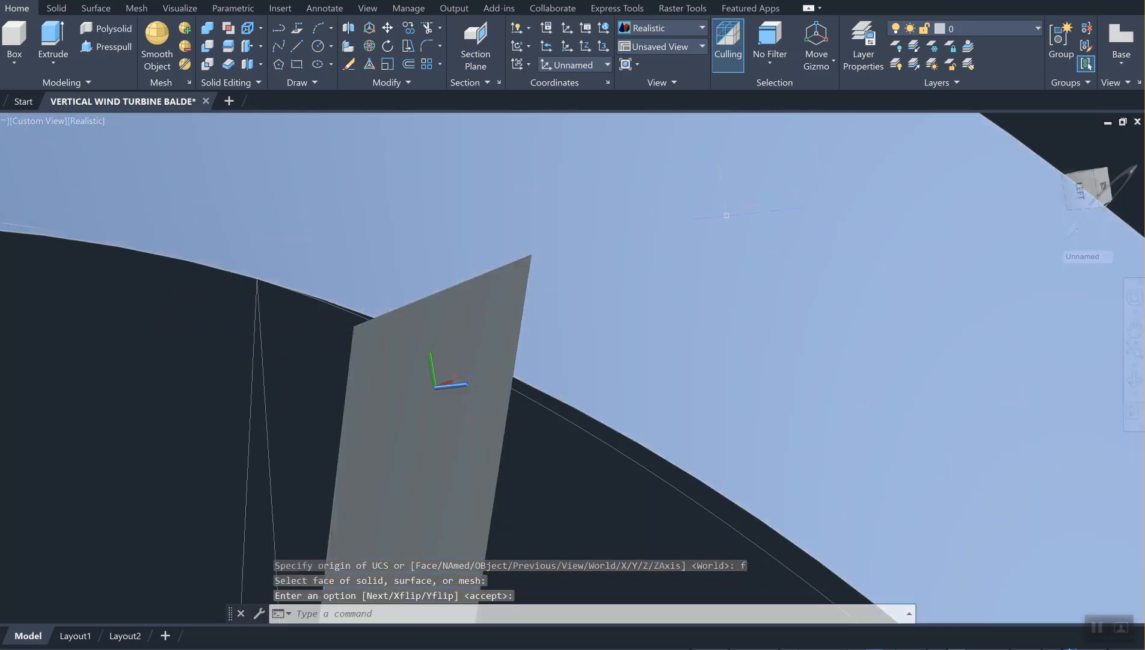
pyautogui.write('STRETc')
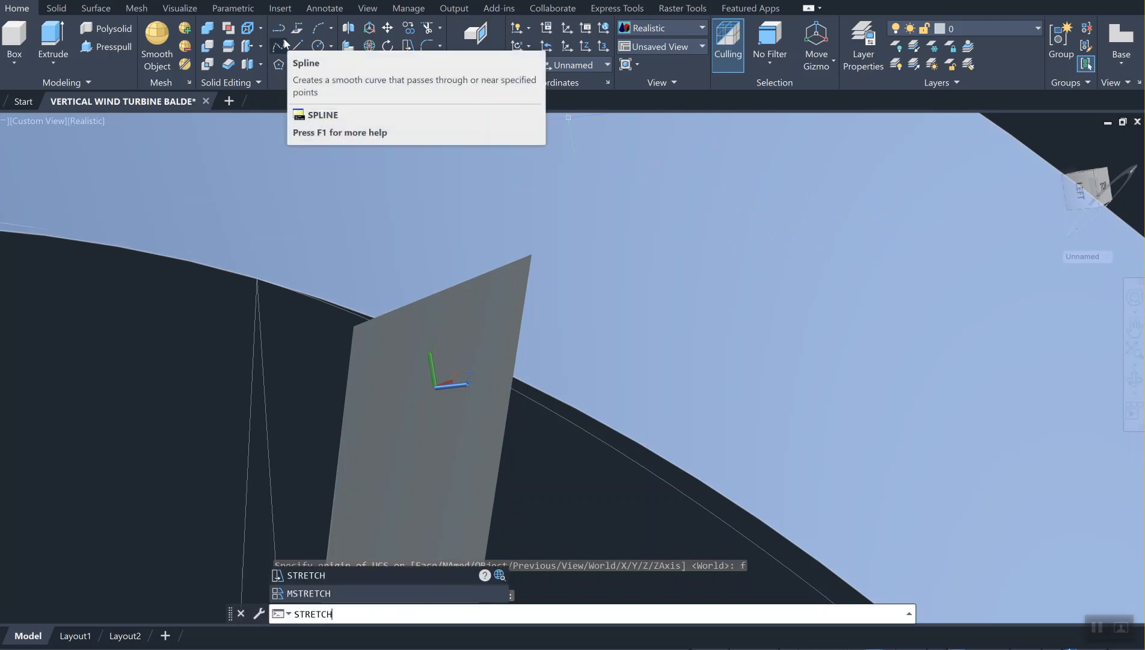
pyautogui.write('h')
pyautogui.press('Return')
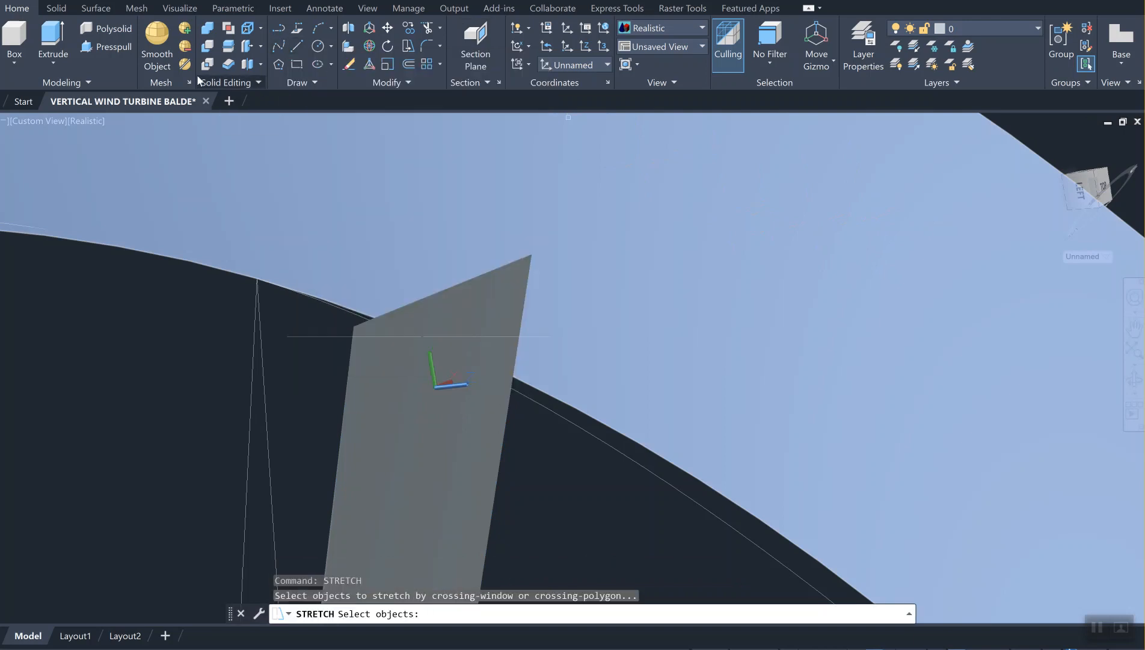
pyautogui.press('Escape')
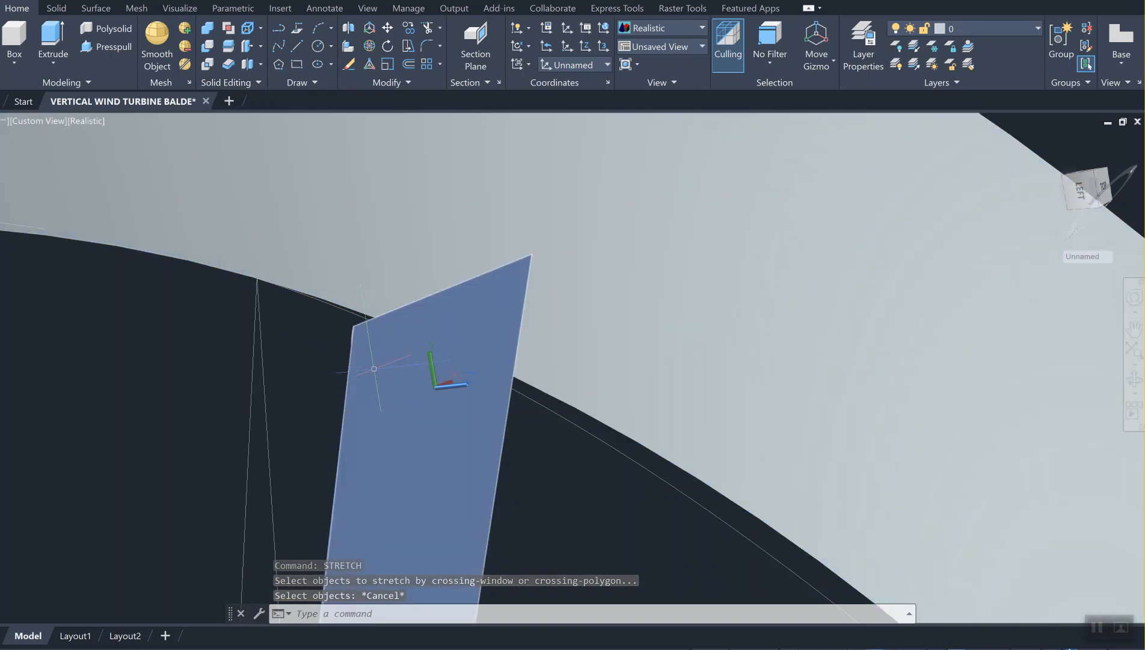
pyautogui.click(325, 373)
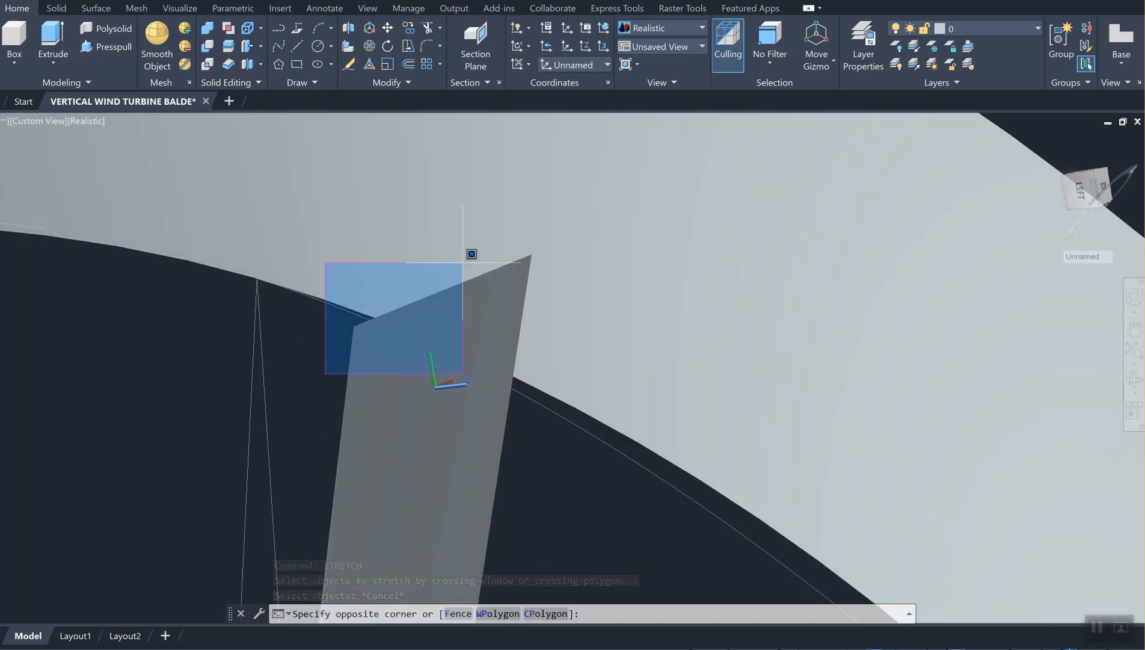
pyautogui.click(551, 237)
# Step: Stretch the second arm's blade-side end toward the blade, using a crossing selection around it and two picked points
pyautogui.rightClick(301, 362)
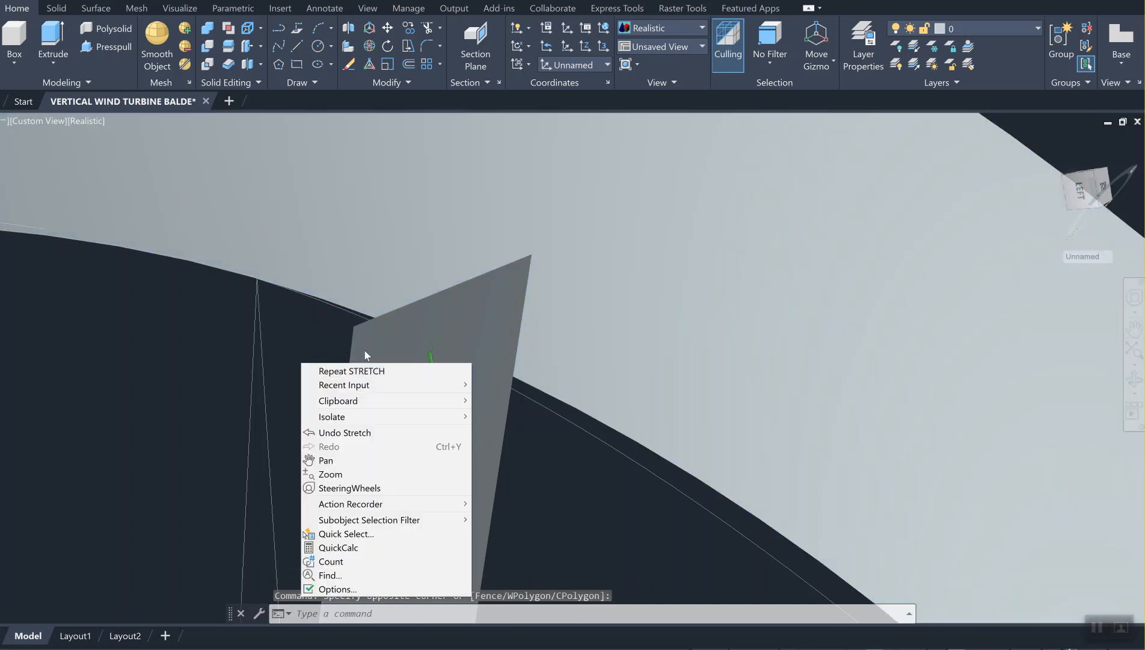
pyautogui.click(366, 372)
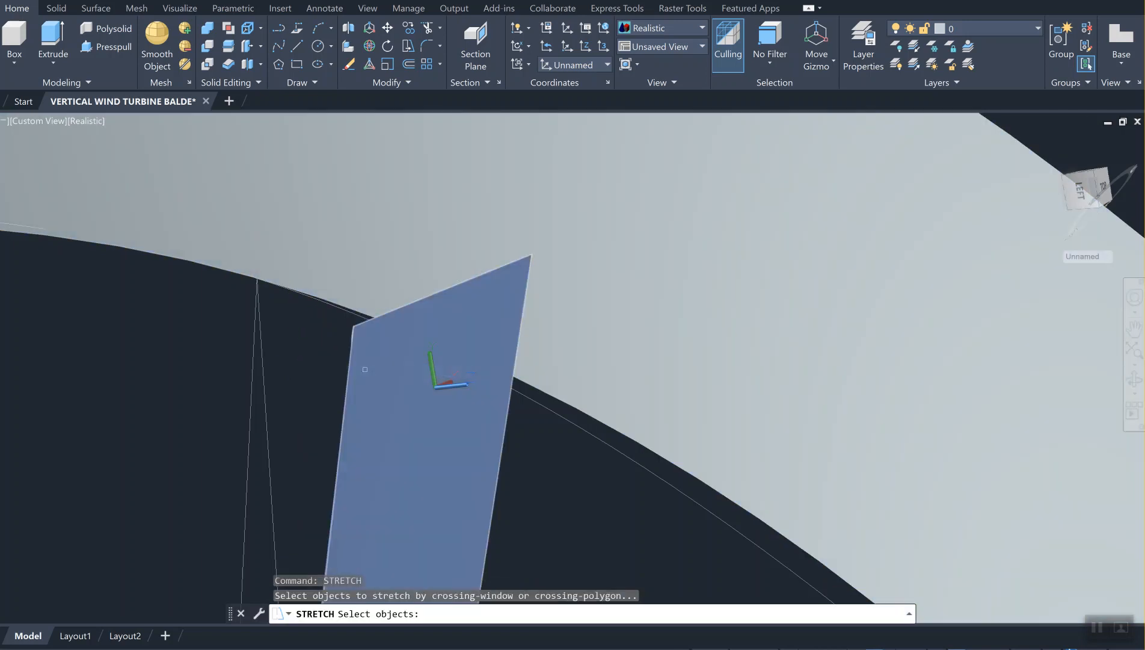
pyautogui.click(407, 361)
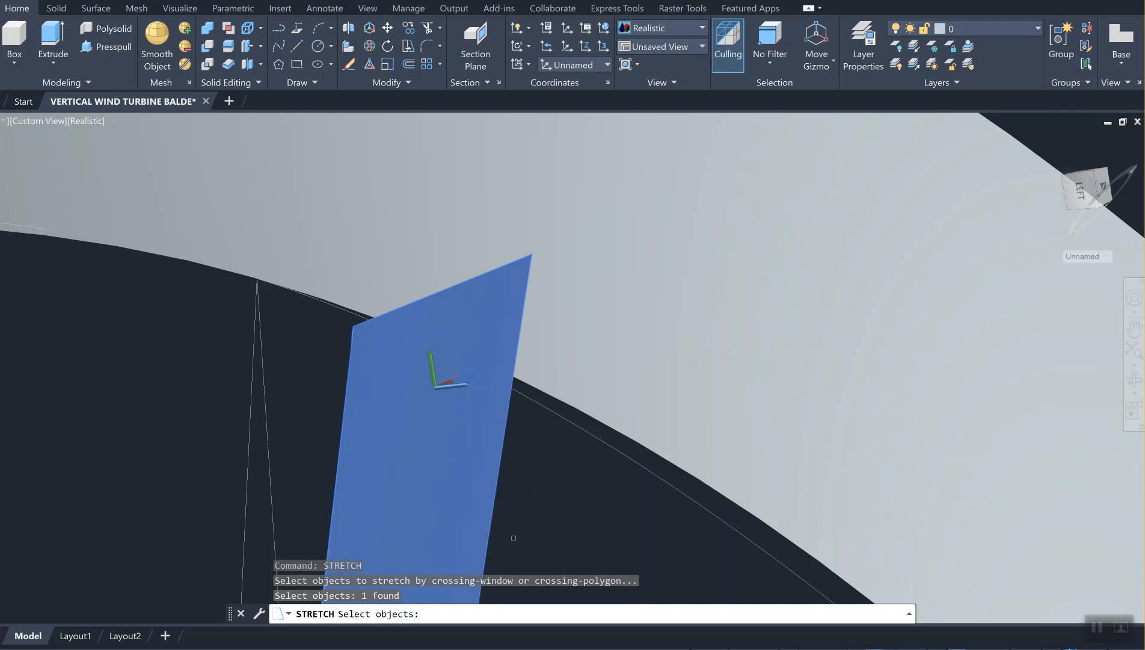
pyautogui.write('c')
pyautogui.press('Return')
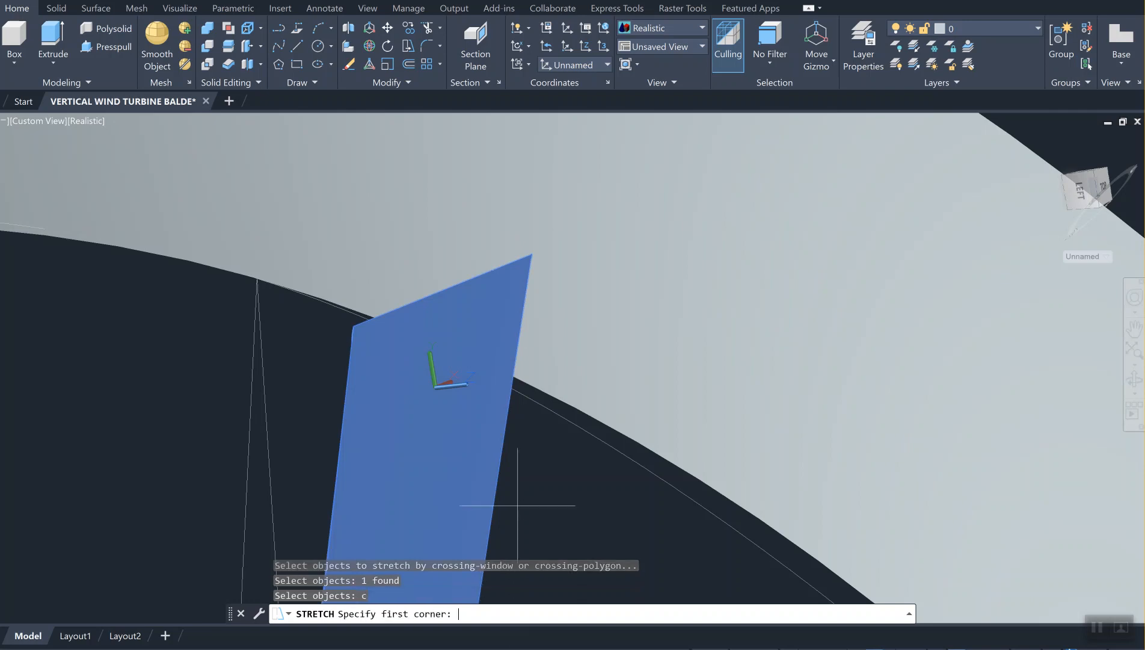
pyautogui.click(617, 526)
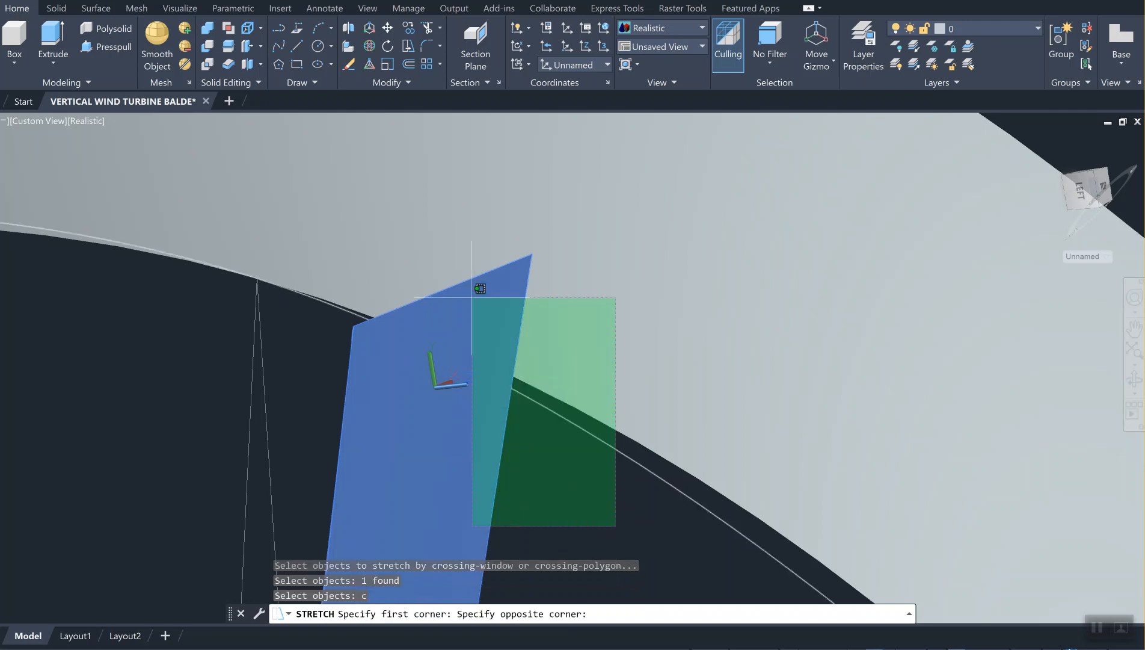
pyautogui.click(212, 197)
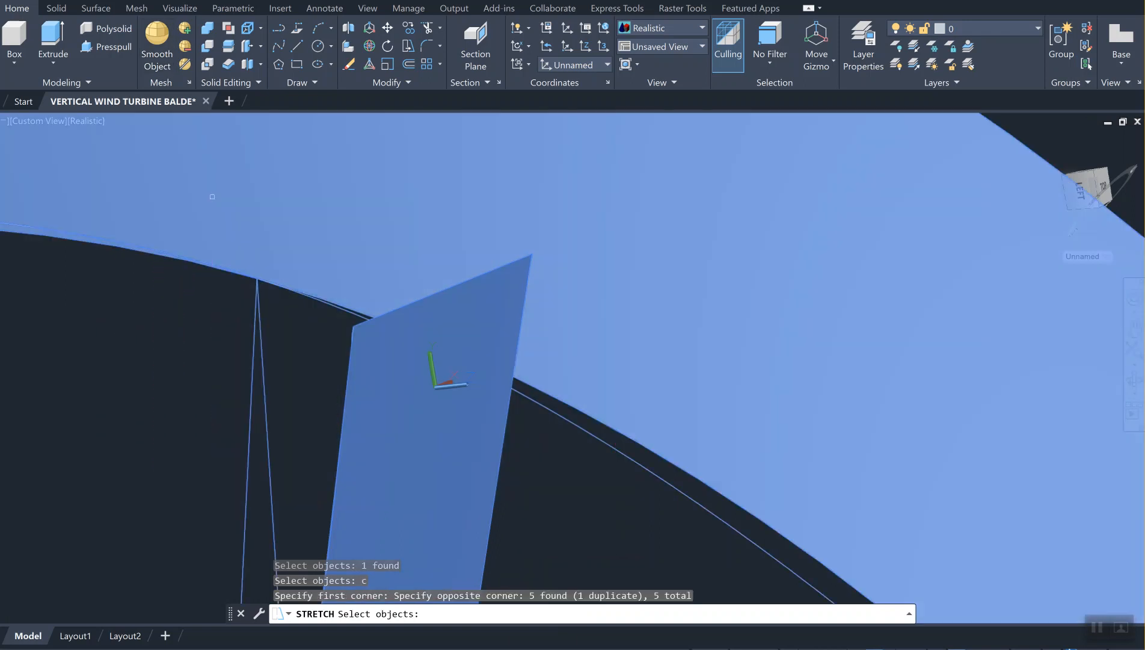
pyautogui.click(386, 444)
pyautogui.press('Return')
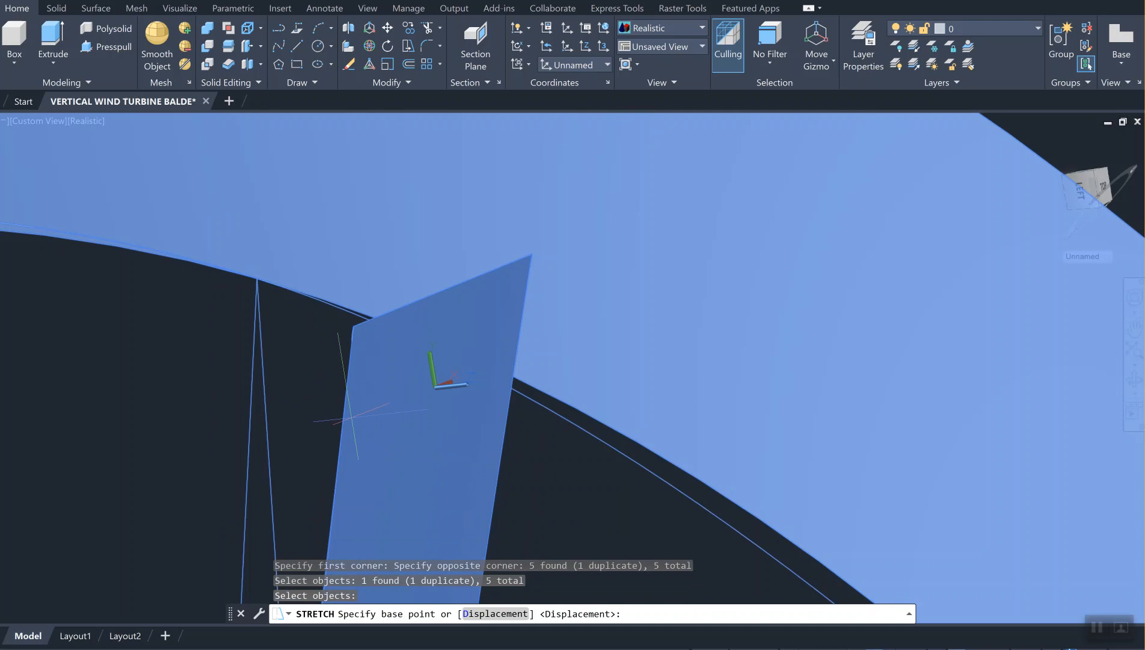
pyautogui.click(312, 429)
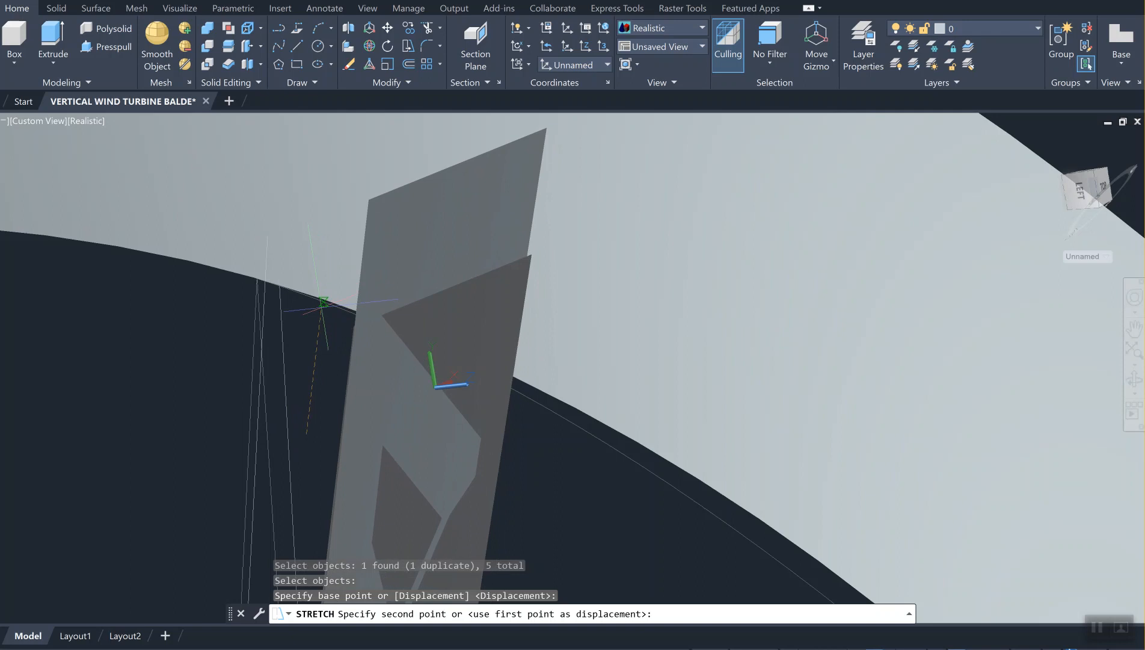
pyautogui.click(324, 302)
# Step: Move the second arm slightly toward the blade between two picked points while viewing the model from the right side
pyautogui.scroll(-5, 361, 320)
pyautogui.keyDown('shift'); pyautogui.moveTo(358, 319); pyautogui.dragTo(583, 510, button='middle'); pyautogui.keyUp('shift')
pyautogui.moveTo(581, 114); pyautogui.dragTo(544, 364, button='middle')
pyautogui.moveTo(1077, 192); pyautogui.dragTo(499, 524)
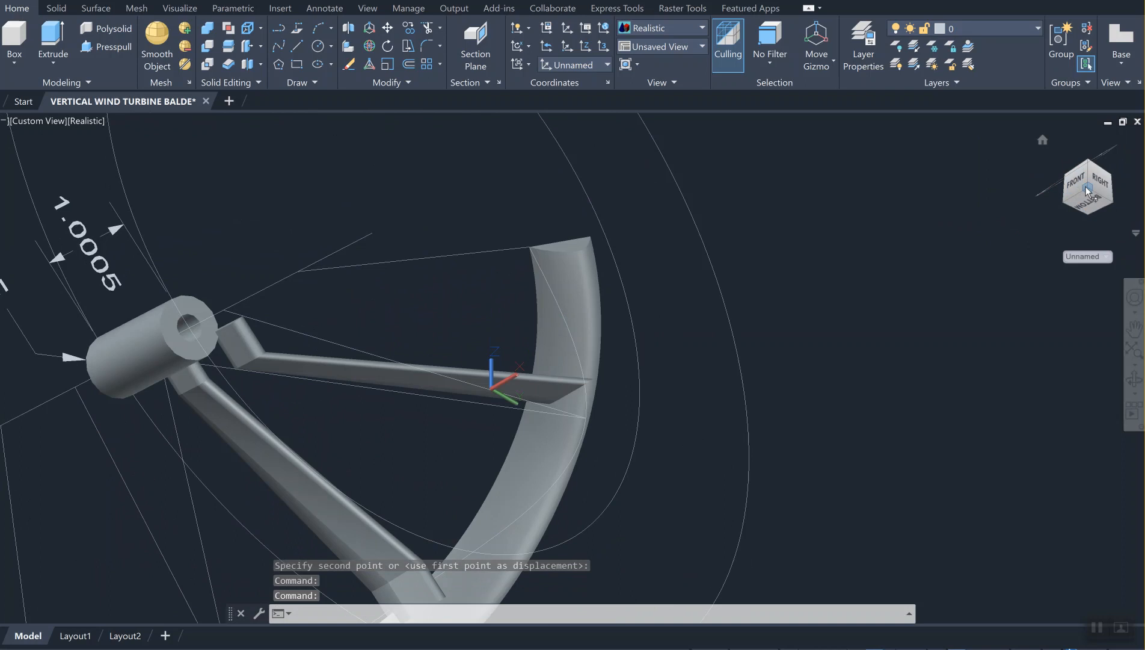
pyautogui.click(1087, 190)
pyautogui.click(1103, 188)
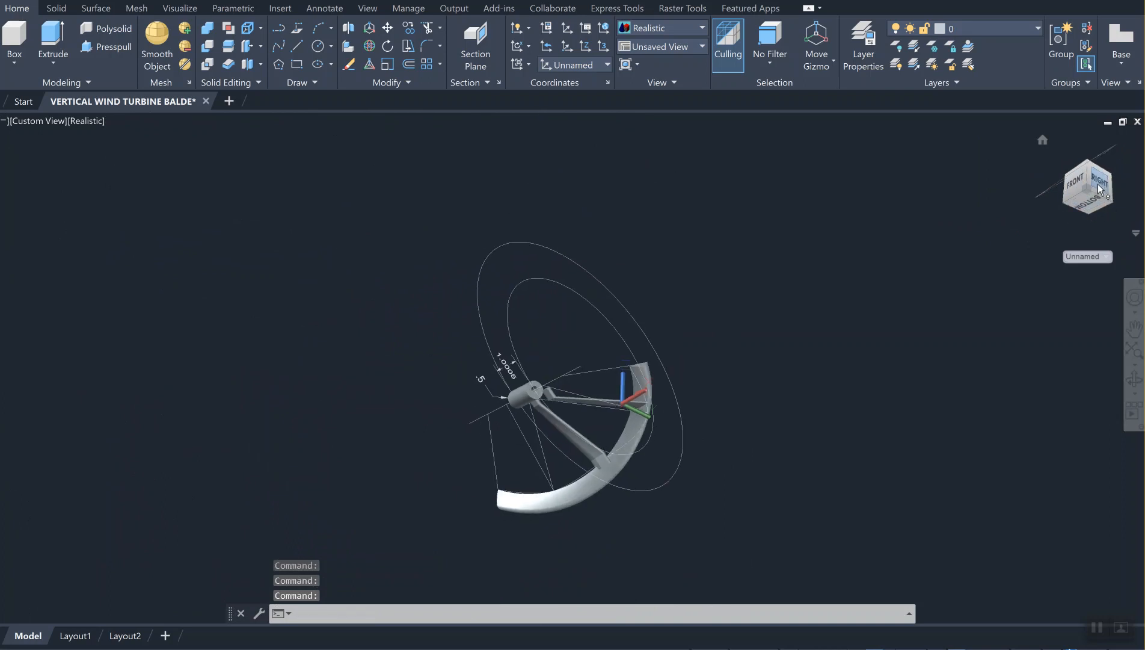
pyautogui.scroll(5, 562, 425)
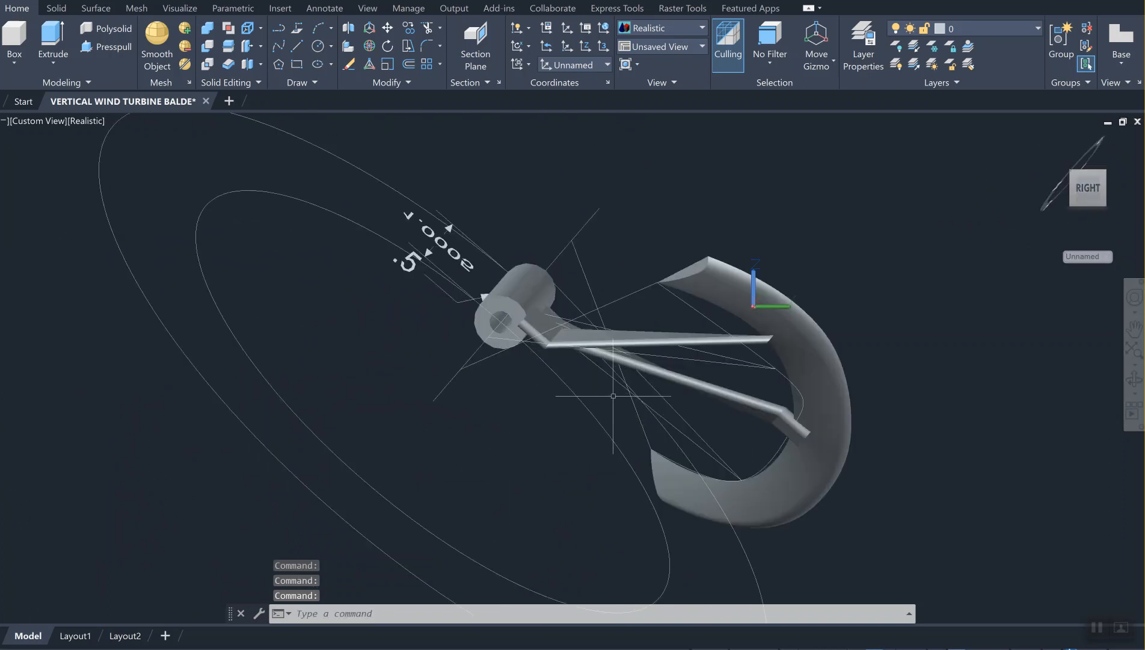
pyautogui.scroll(4, 613, 396)
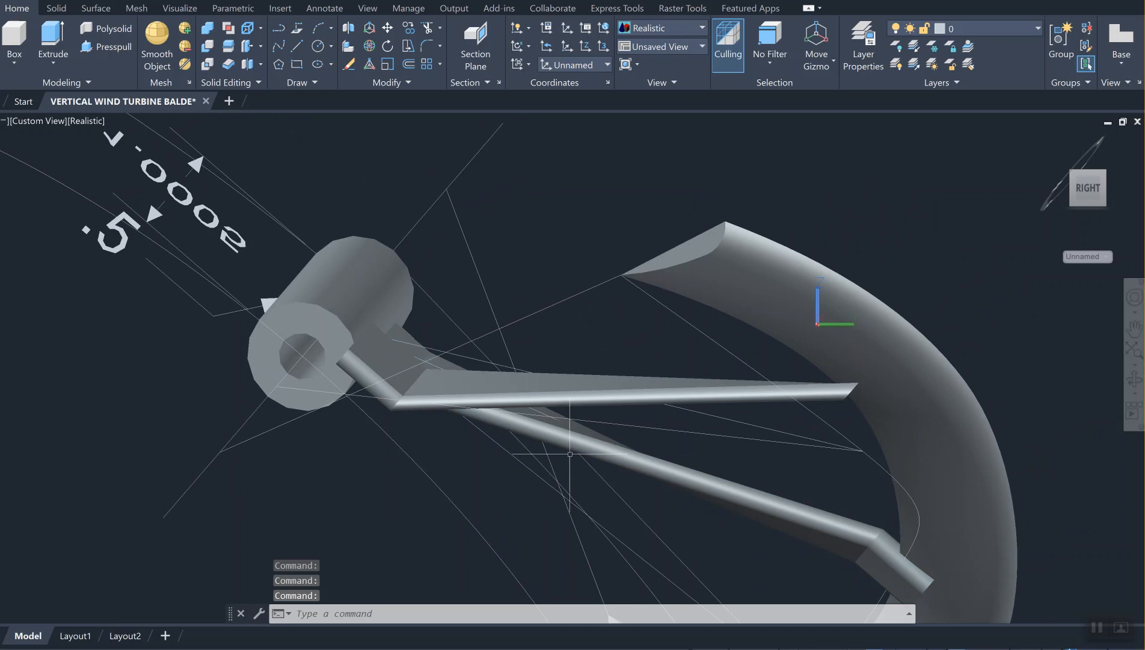
pyautogui.write('m')
pyautogui.press('Return')
pyautogui.click(813, 400)
pyautogui.press('Return')
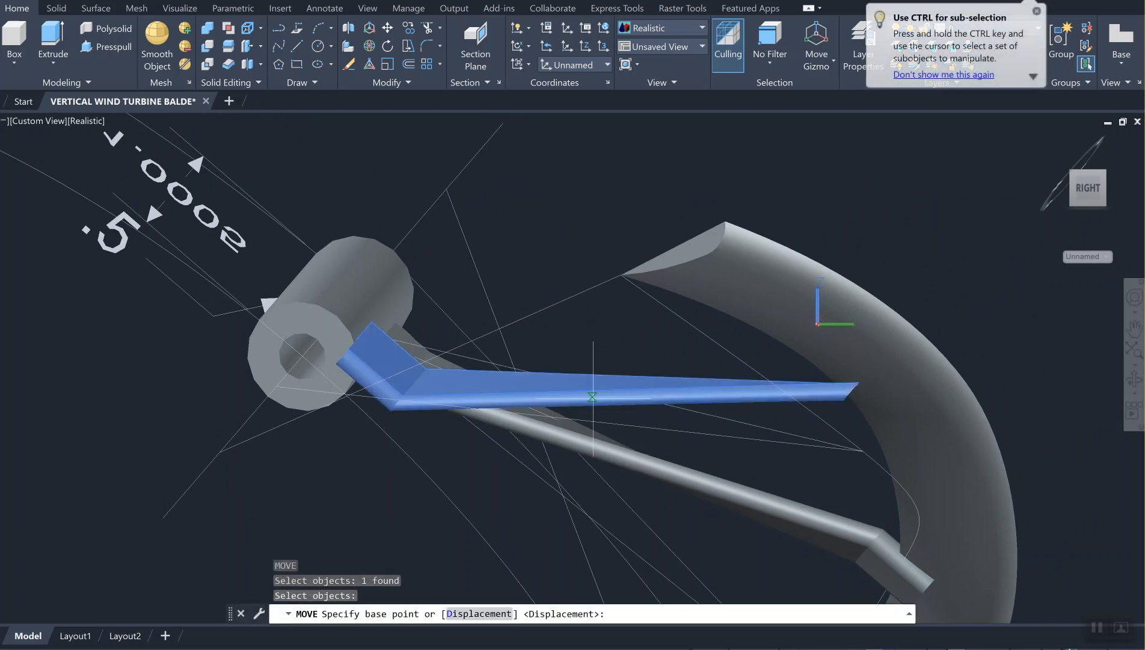
pyautogui.click(529, 396)
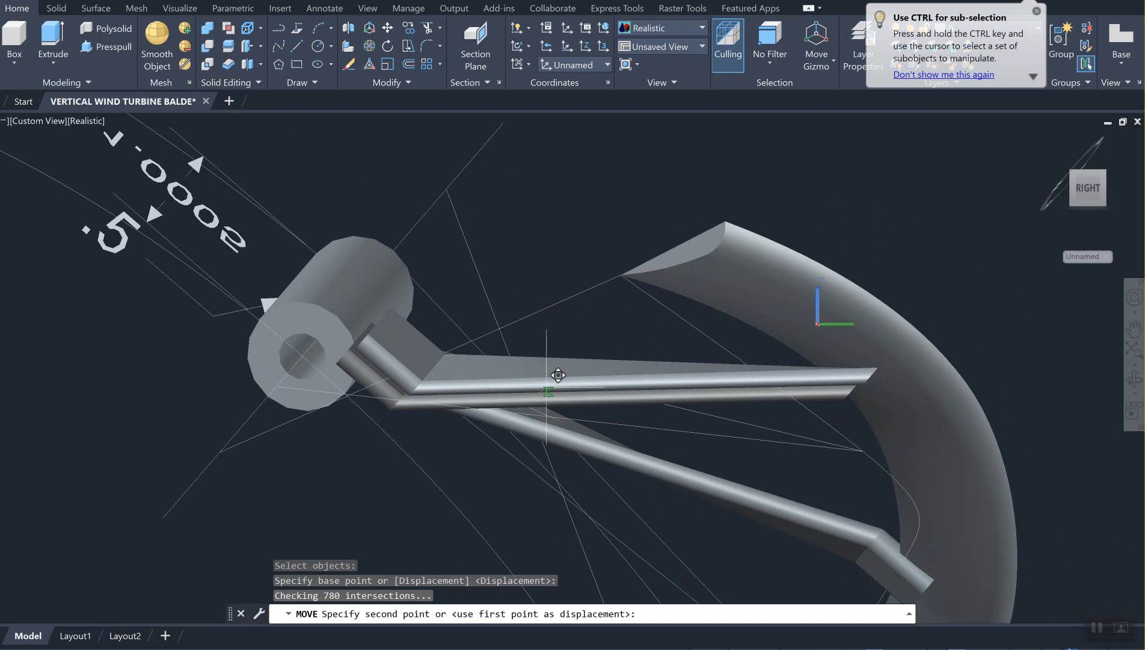
pyautogui.click(557, 375)
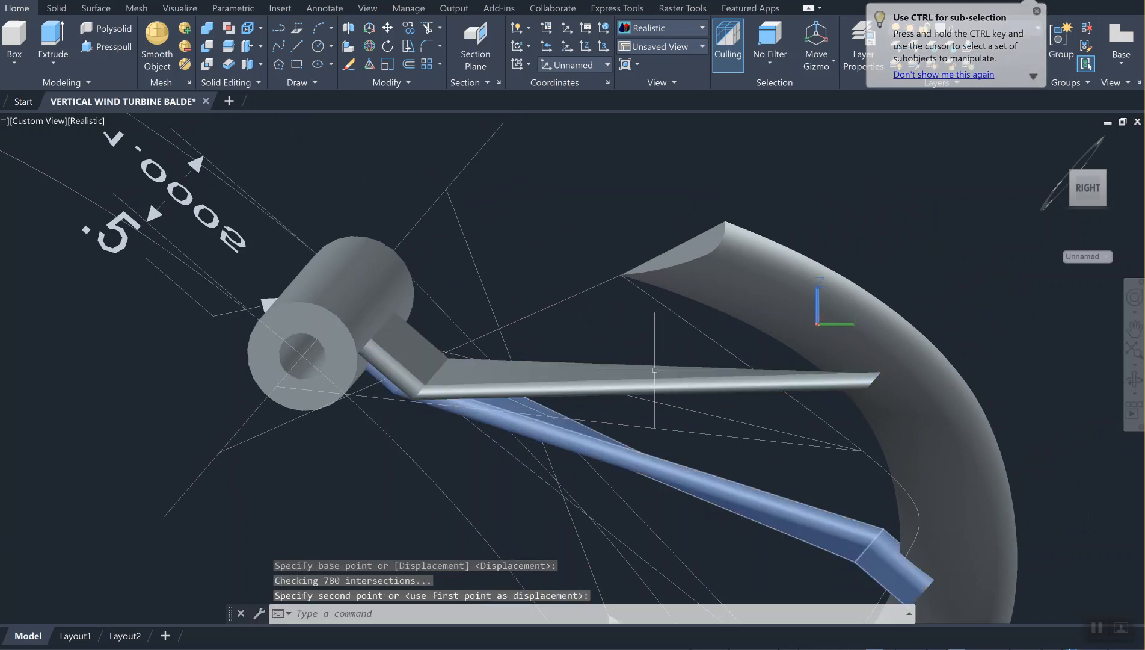
# Step: Move the second arm back between hub and blade, placing its bent end beside the first arm's hub joint
pyautogui.moveTo(1088, 198)
pyautogui.mouseDown()
pyautogui.moveTo(1136, 169)
pyautogui.moveTo(1088, 191)
pyautogui.mouseUp()
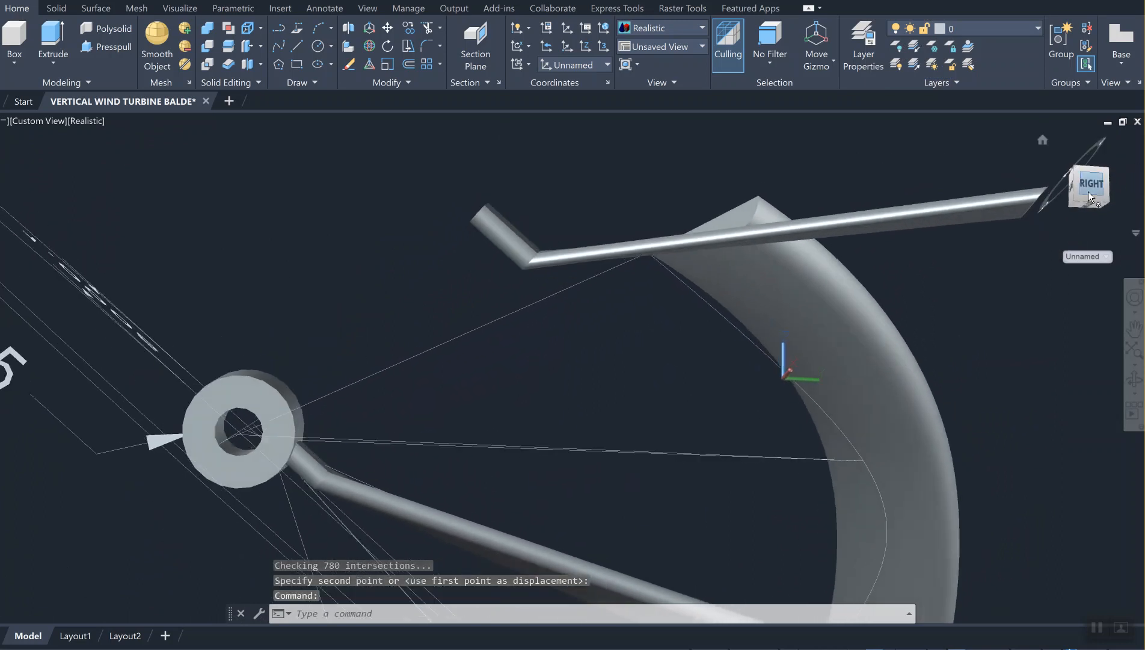
pyautogui.scroll(-2, 1033, 206)
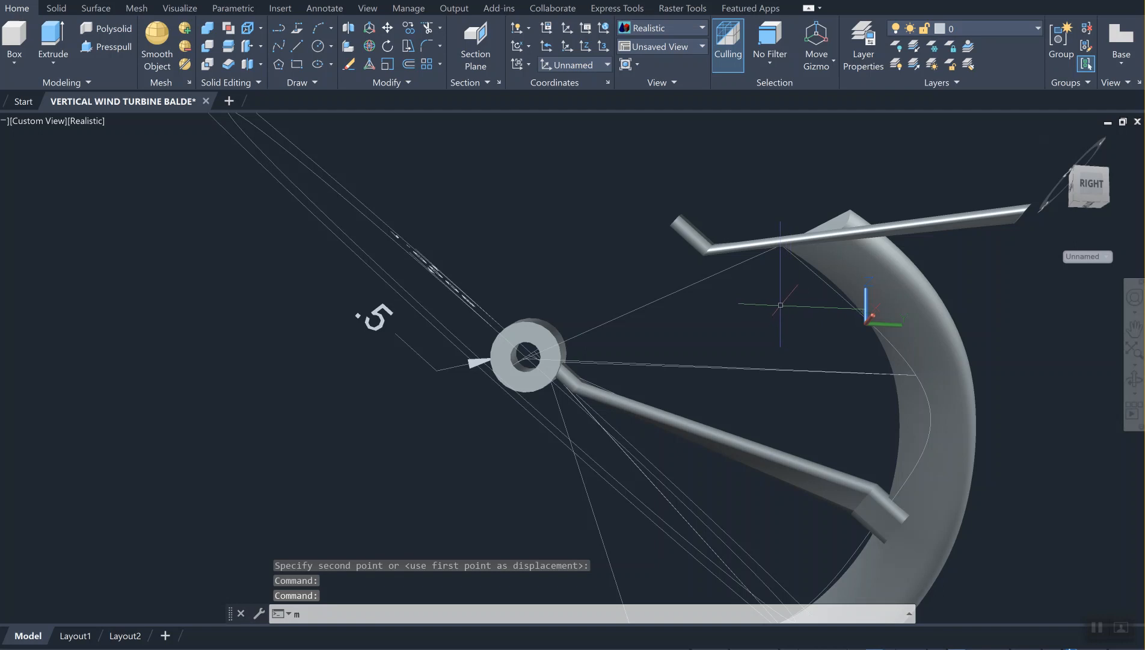
pyautogui.press('Return')
pyautogui.click(782, 241)
pyautogui.press('Return')
pyautogui.click(701, 244)
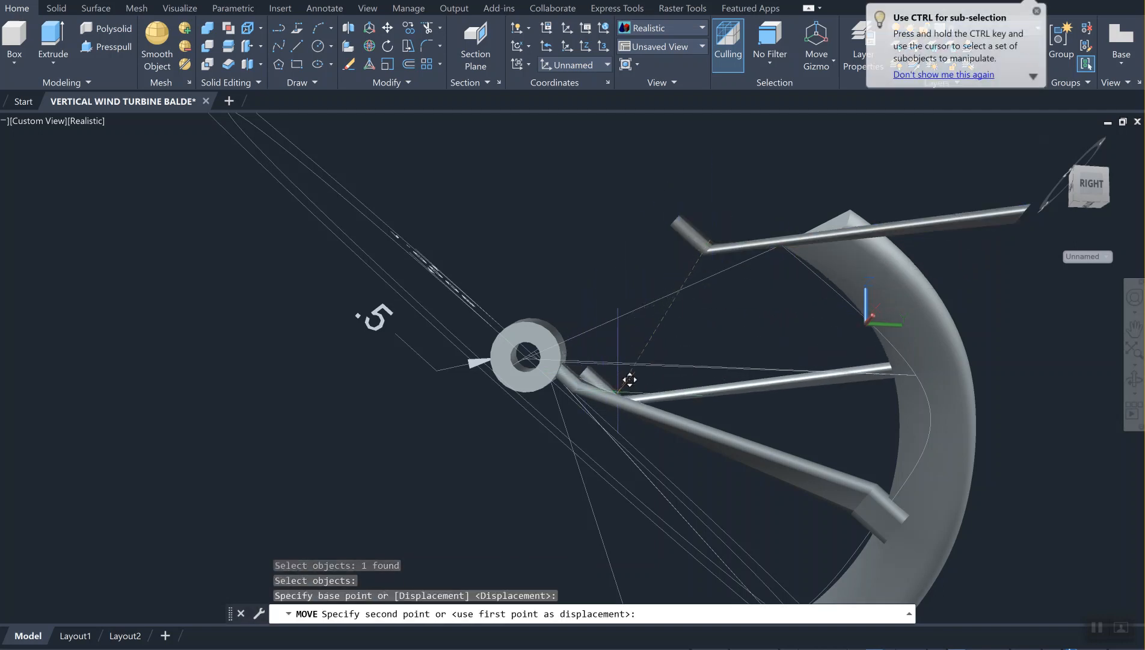
pyautogui.click(585, 378)
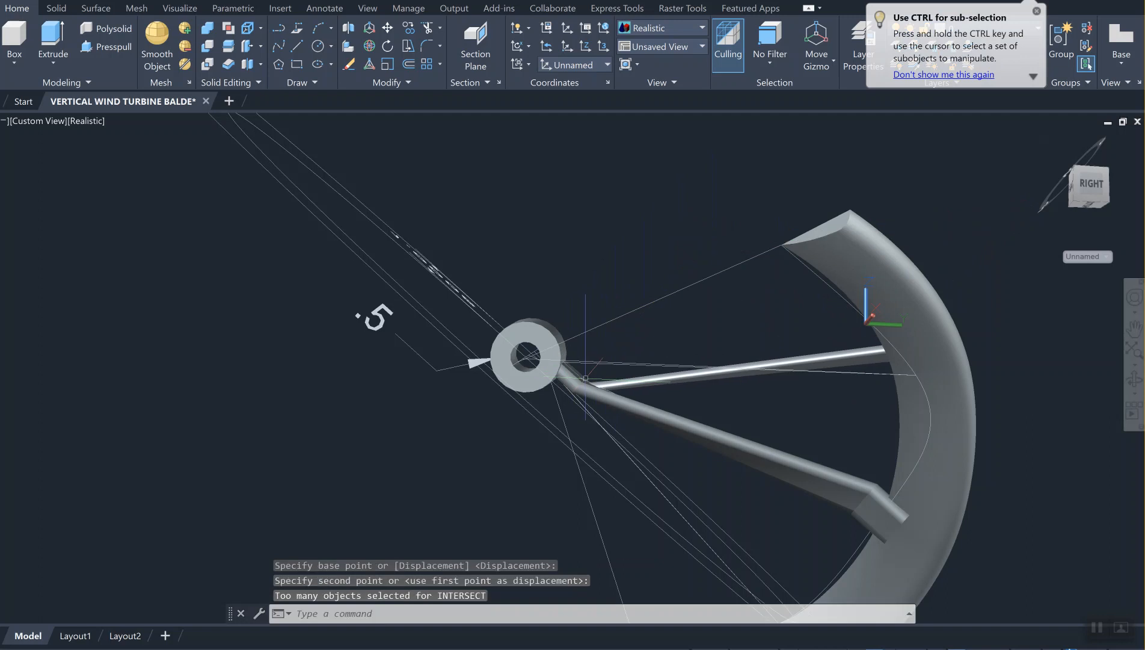
# Step: Move the second arm along the hub's length toward the blade from the back view, with object snap off
pyautogui.moveTo(1098, 191); pyautogui.dragTo(823, 238)
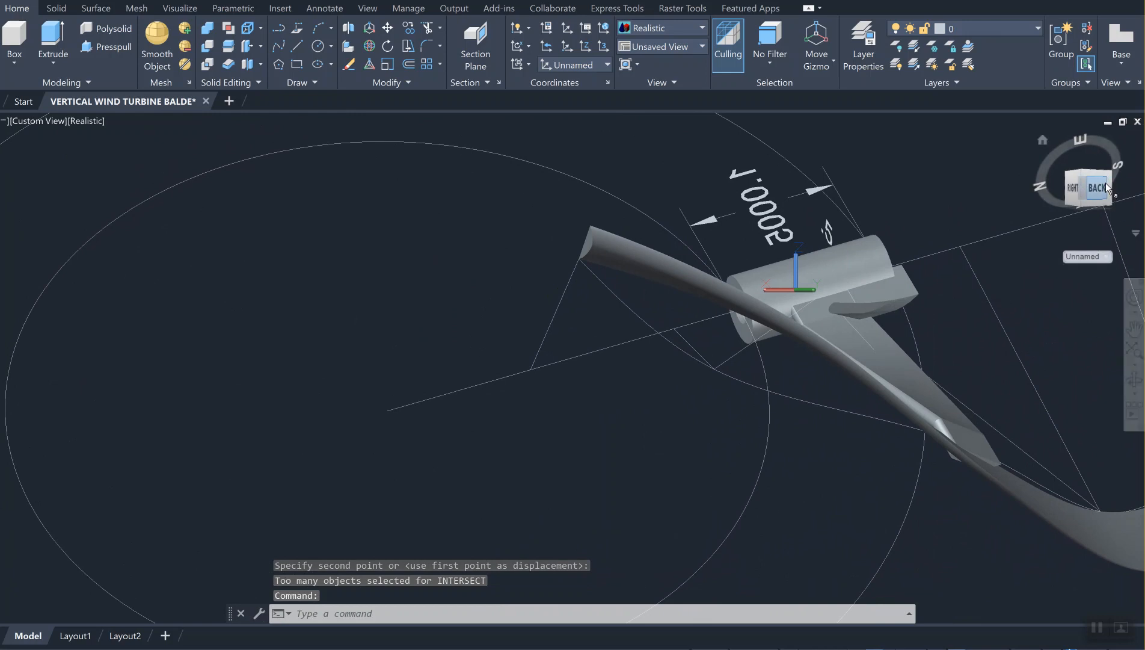
pyautogui.moveTo(1096, 191); pyautogui.dragTo(1063, 193)
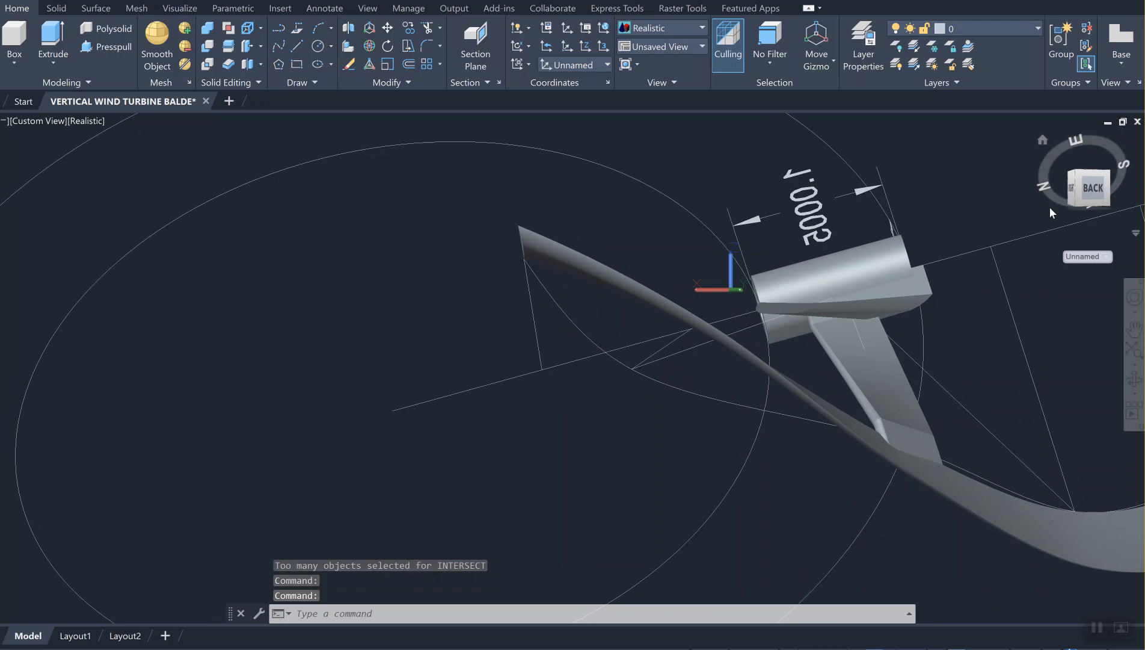
pyautogui.write('m')
pyautogui.press('Return')
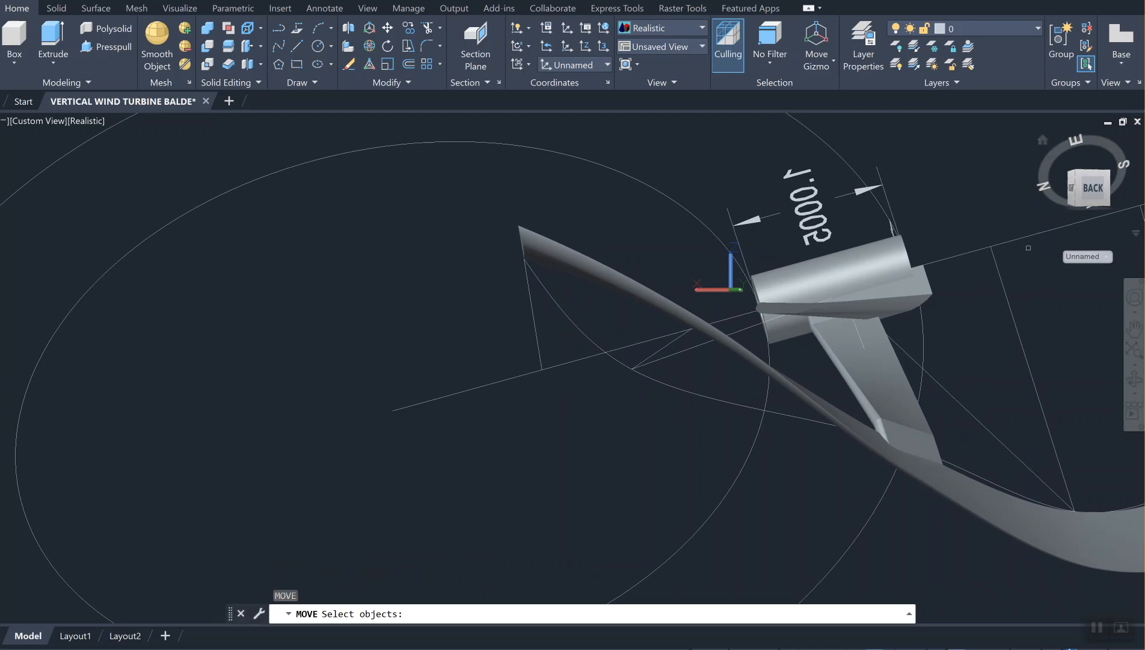
pyautogui.click(876, 301)
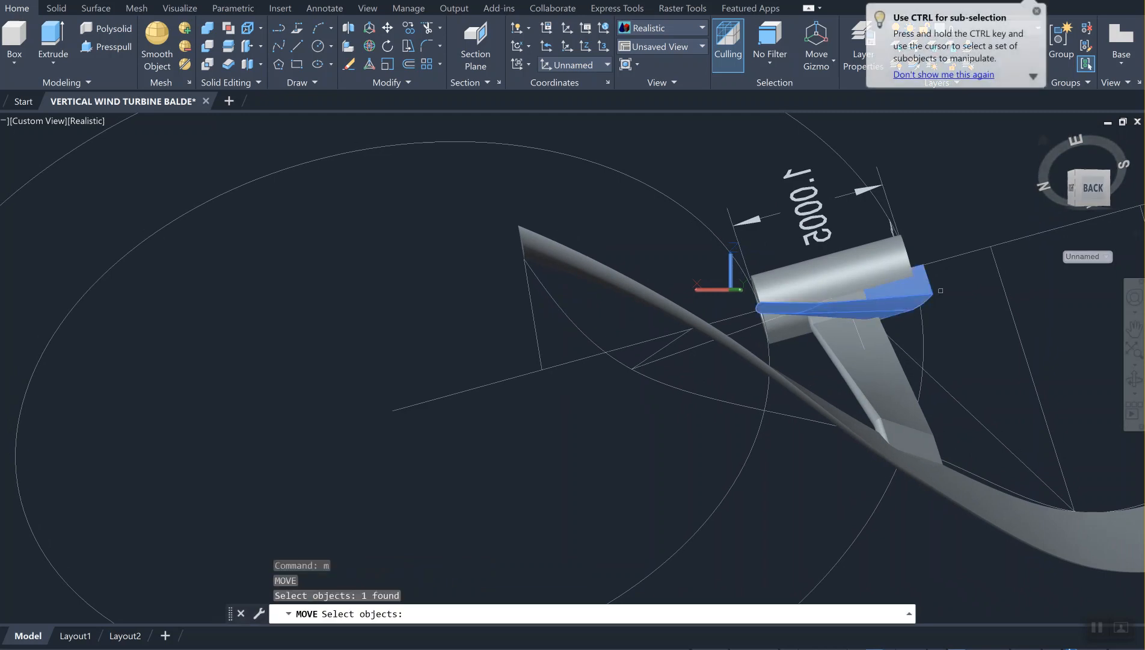
pyautogui.press('Return')
pyautogui.click(981, 287)
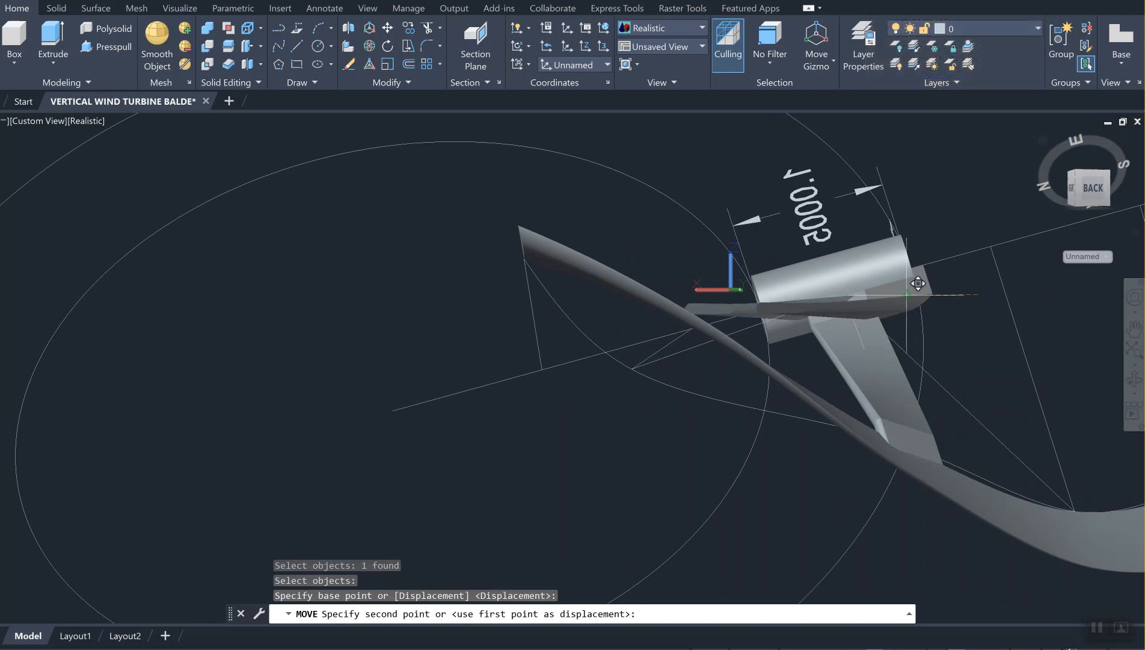
pyautogui.press('F3')
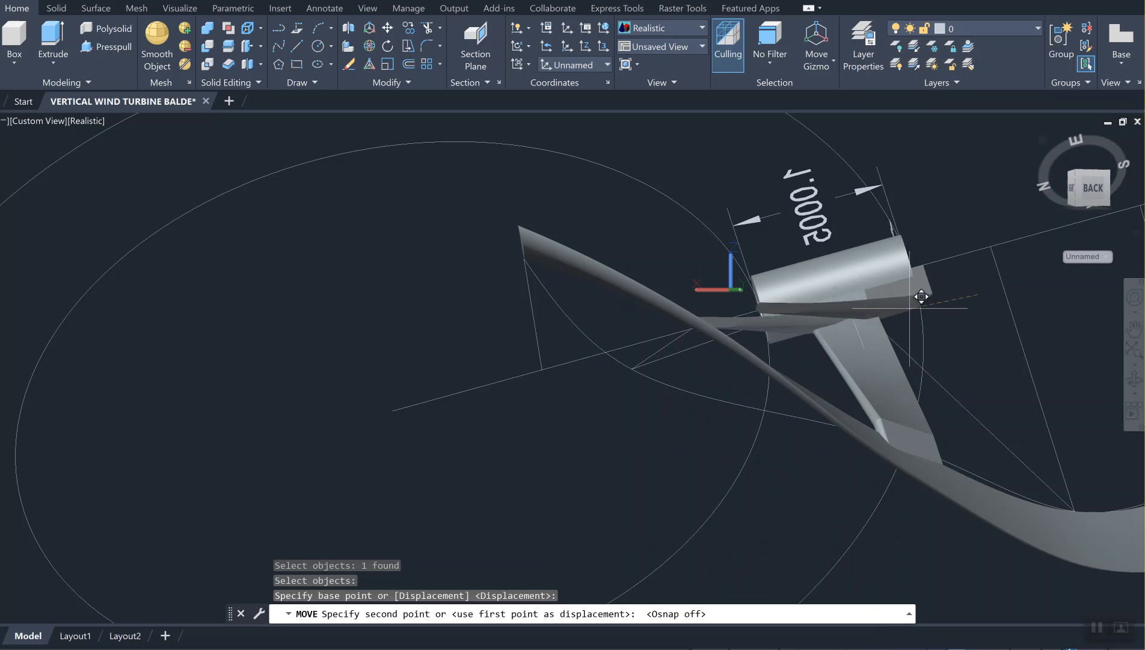
pyautogui.click(922, 299)
# Step: Move the second arm a short distance so its outer end sits deeper in the blade
pyautogui.moveTo(1090, 183)
pyautogui.mouseDown()
pyautogui.moveTo(1131, 179)
pyautogui.moveTo(25, 174)
pyautogui.moveTo(145, 163)
pyautogui.moveTo(158, 192)
pyautogui.moveTo(135, 233)
pyautogui.moveTo(83, 234)
pyautogui.moveTo(118, 184)
pyautogui.moveTo(55, 196)
pyautogui.moveTo(1136, 288)
pyautogui.moveTo(1128, 311)
pyautogui.moveTo(915, 169)
pyautogui.mouseUp()
pyautogui.moveTo(887, 222); pyautogui.dragTo(731, 230, button='middle')
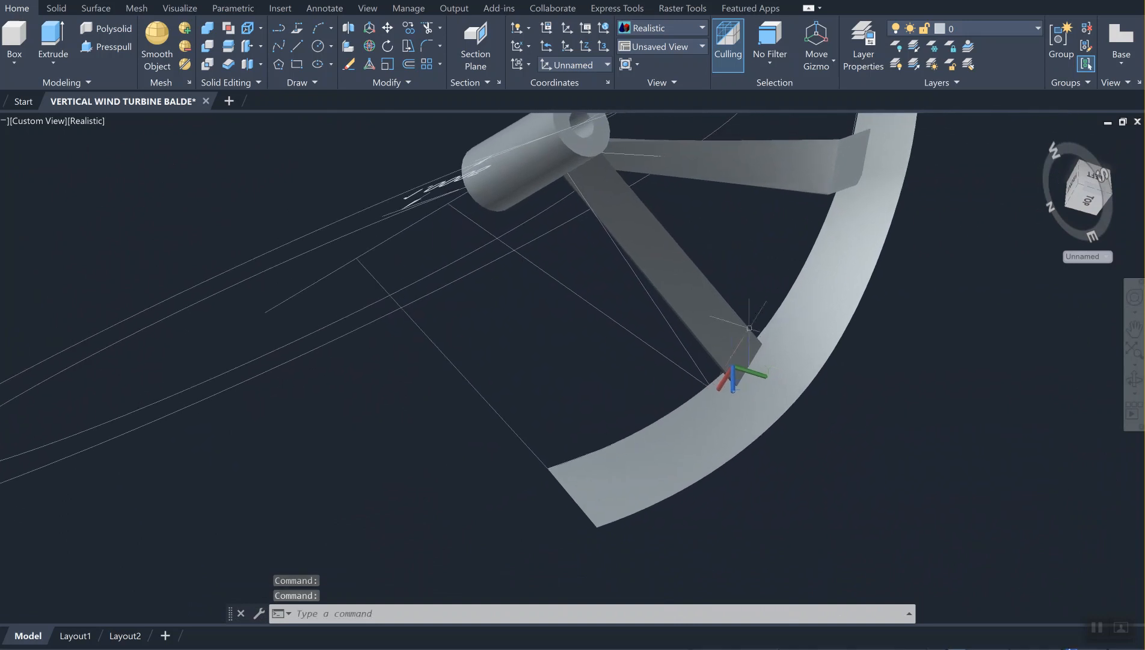
pyautogui.write('m')
pyautogui.press('Return')
pyautogui.click(713, 305)
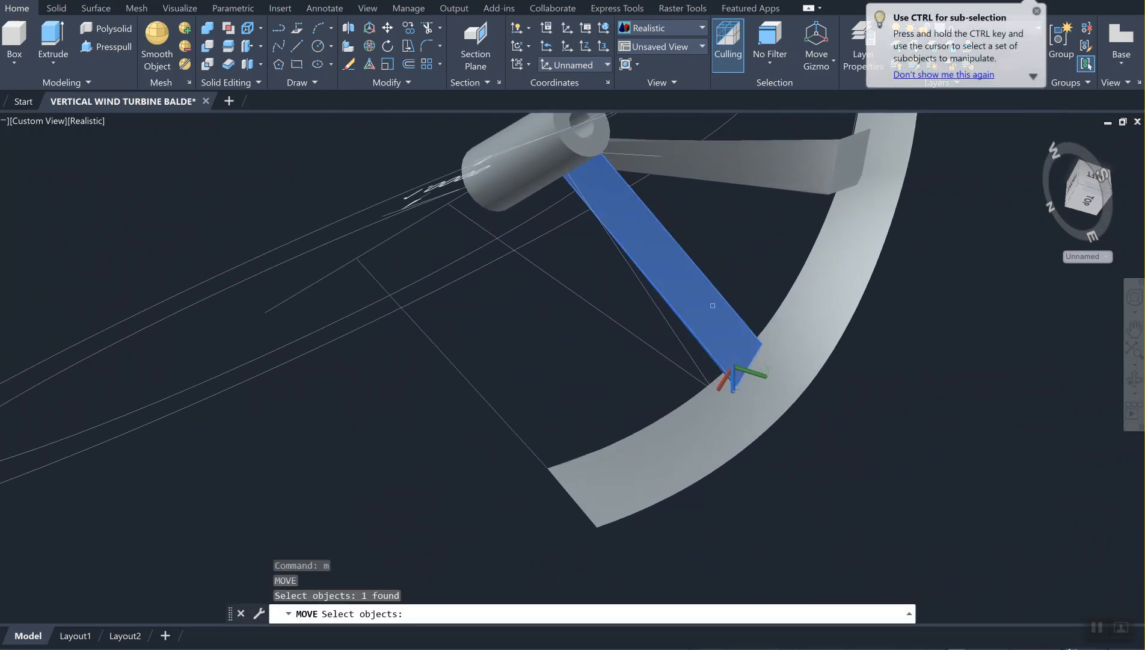
pyautogui.press('Return')
pyautogui.click(741, 247)
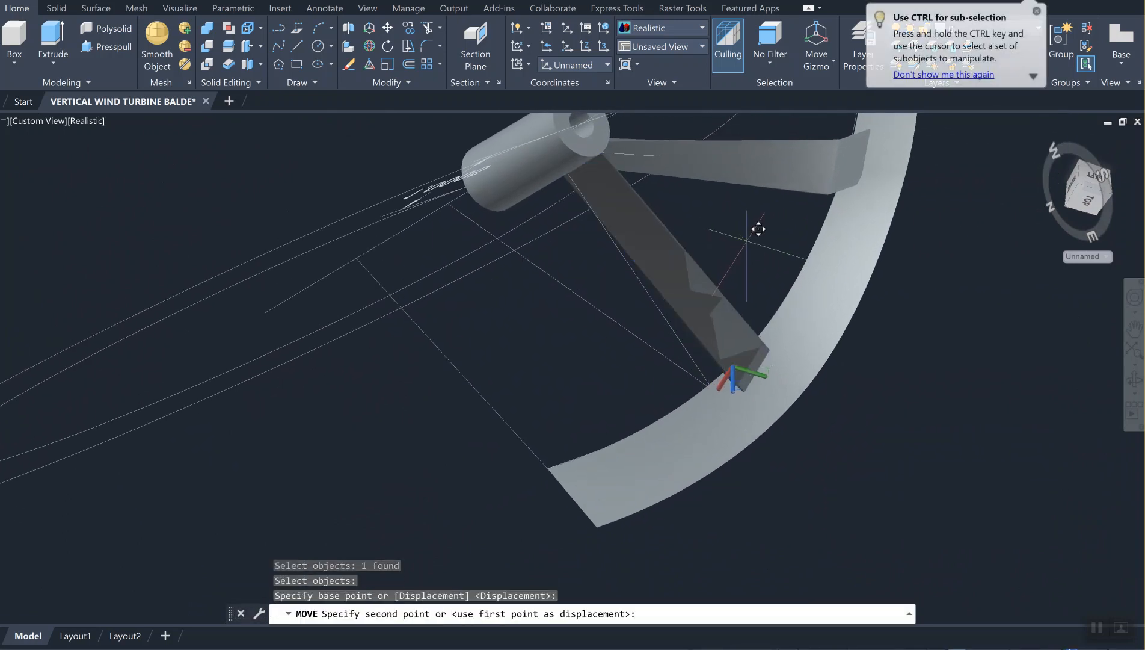
pyautogui.click(761, 233)
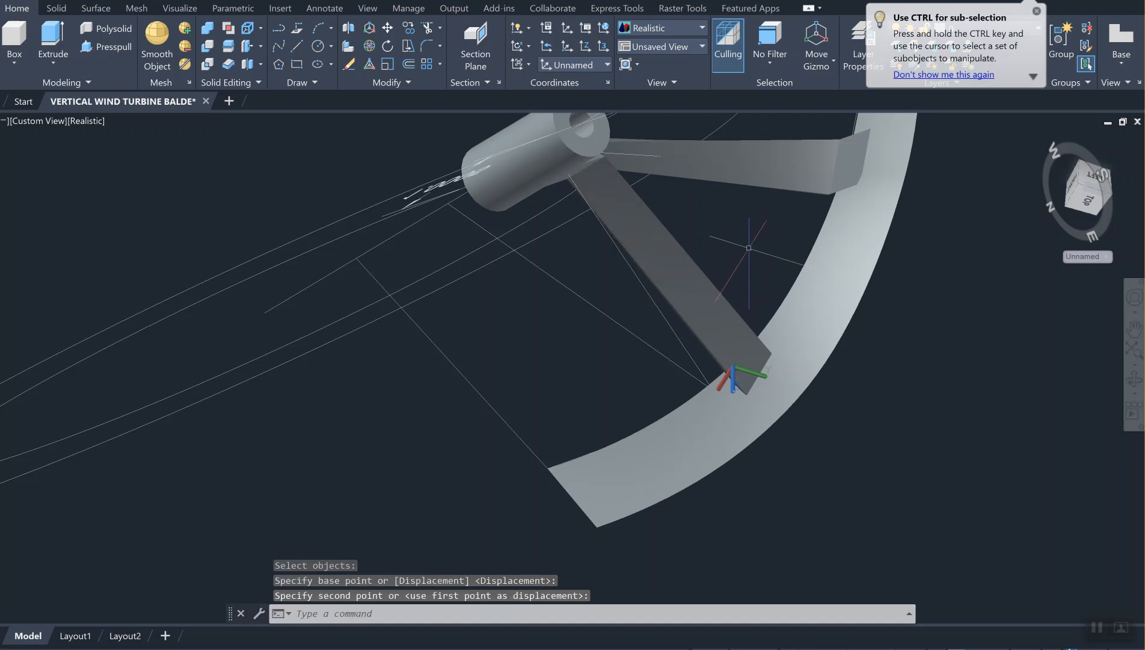
# Step: Examine from several angles how both arms meet the hub and the blade
pyautogui.keyDown('shift'); pyautogui.moveTo(1077, 205); pyautogui.dragTo(746, 416, button='middle'); pyautogui.keyUp('shift')
pyautogui.moveTo(710, 254); pyautogui.dragTo(769, 254, button='middle')
pyautogui.moveTo(657, 245); pyautogui.dragTo(993, 190, button='middle')
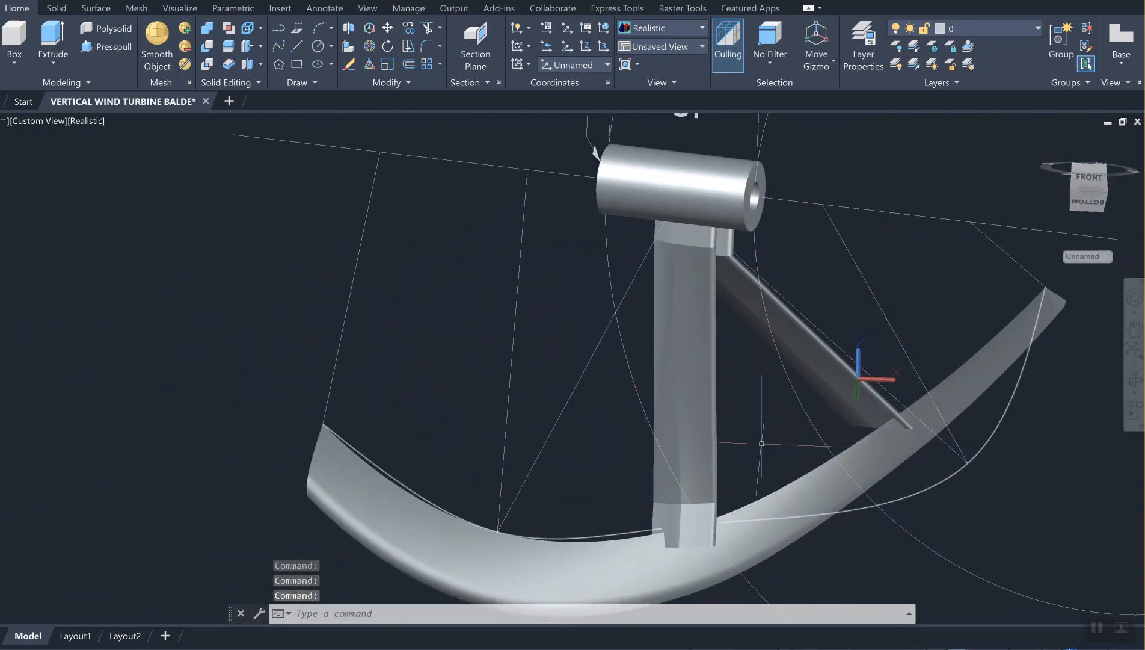
pyautogui.keyDown('shift'); pyautogui.moveTo(1090, 205); pyautogui.dragTo(1041, 177, button='middle'); pyautogui.keyUp('shift')
pyautogui.moveTo(750, 357); pyautogui.dragTo(815, 224, button='middle')
pyautogui.keyDown('shift'); pyautogui.moveTo(1099, 199); pyautogui.dragTo(917, 251, button='middle'); pyautogui.keyUp('shift')
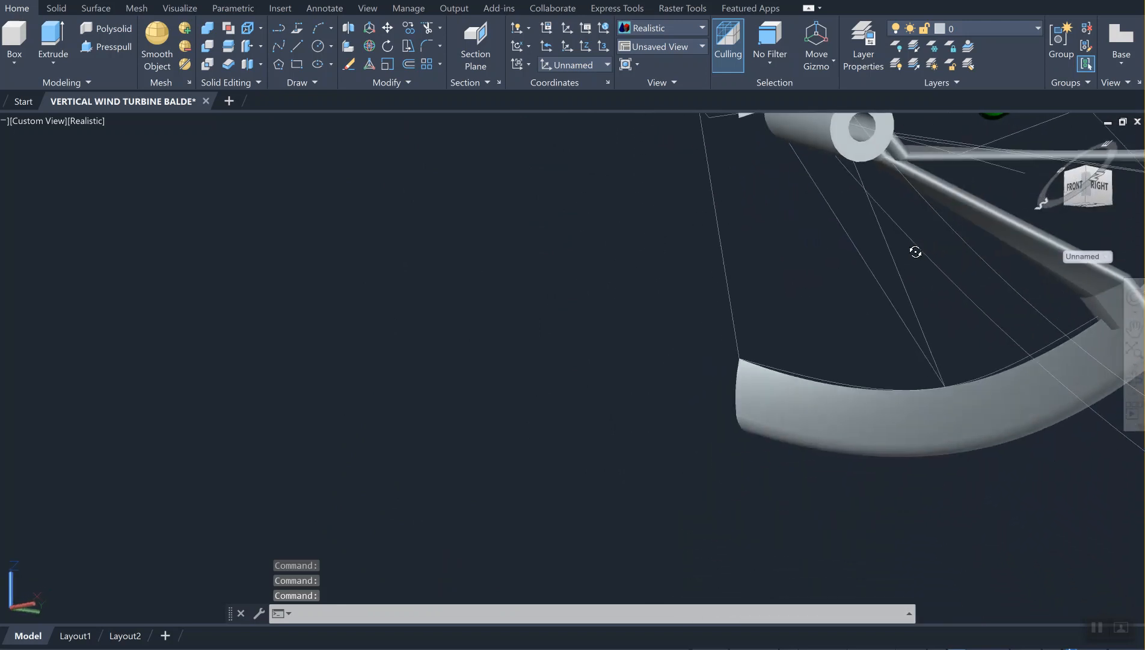
pyautogui.moveTo(1113, 203); pyautogui.dragTo(720, 289, button='middle')
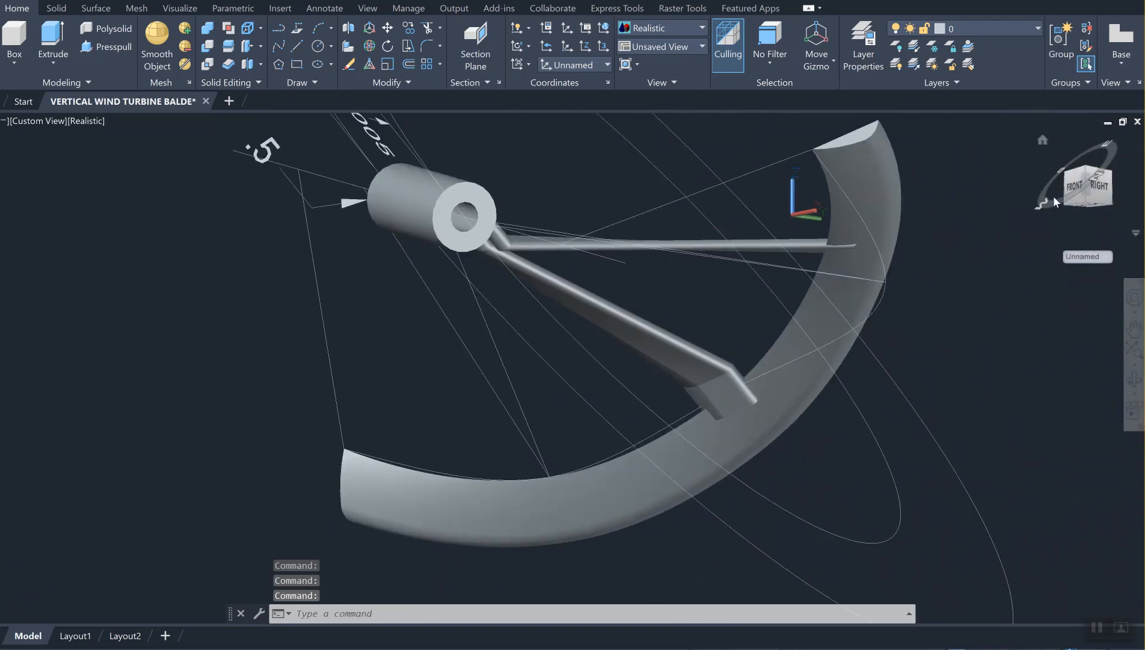
pyautogui.keyDown('shift'); pyautogui.moveTo(1083, 201); pyautogui.dragTo(817, 348, button='middle'); pyautogui.keyUp('shift')
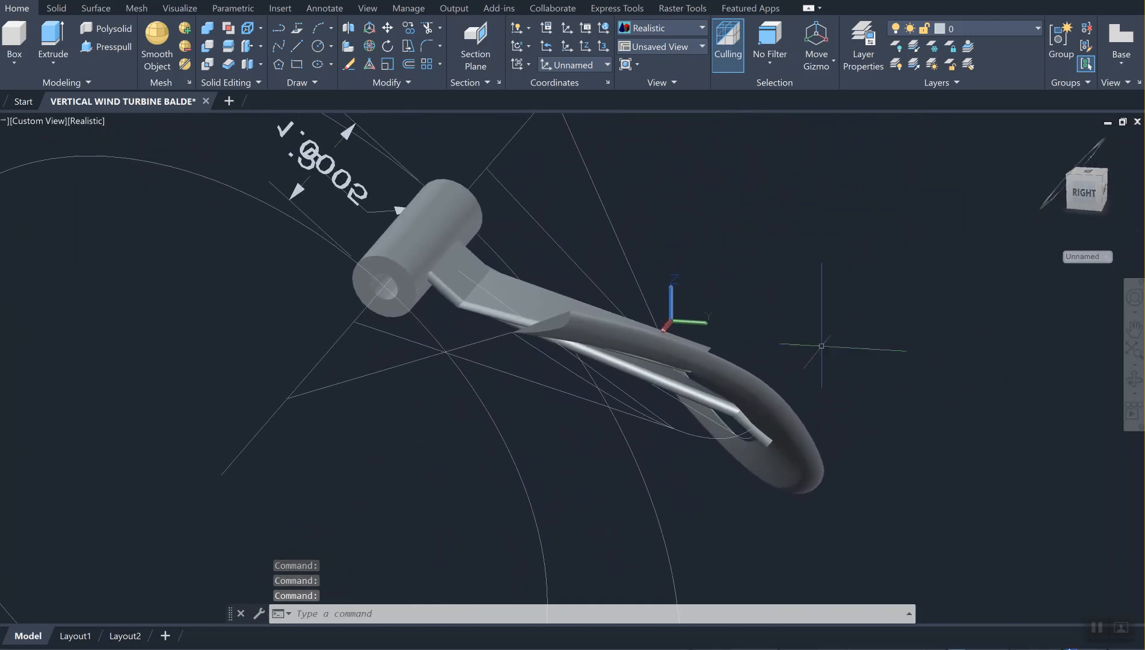
pyautogui.scroll(3, 708, 366)
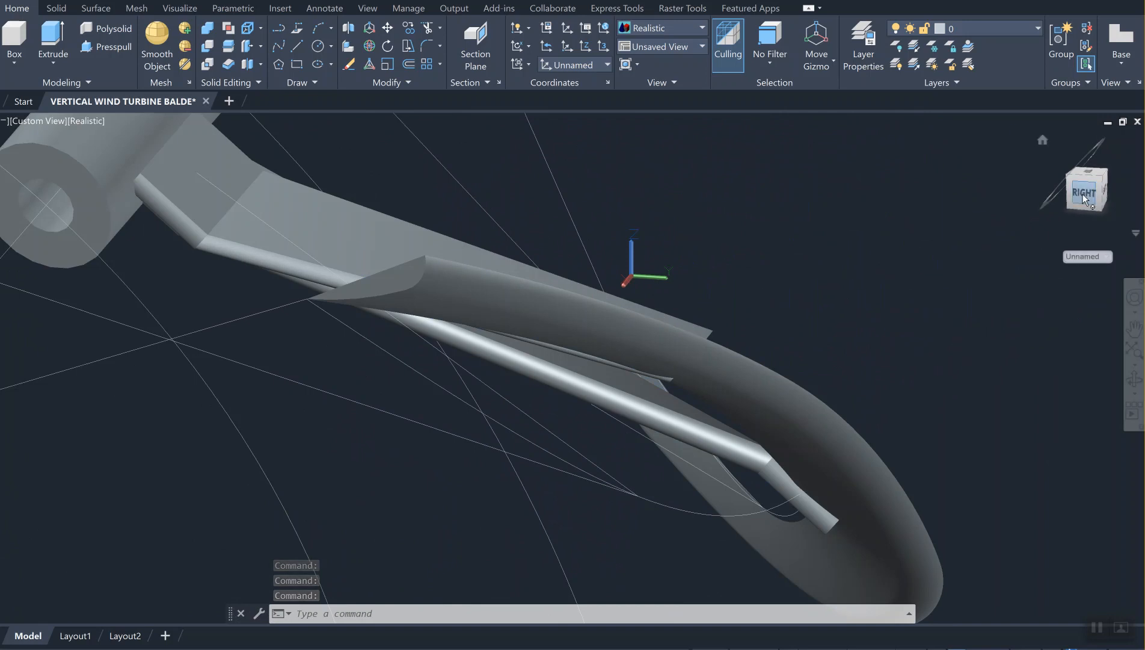
# Step: Reset the user coordinate system to World
pyautogui.press('Escape')
pyautogui.press('Escape')
pyautogui.write('ucs')
pyautogui.press('Return')
pyautogui.press('Return')
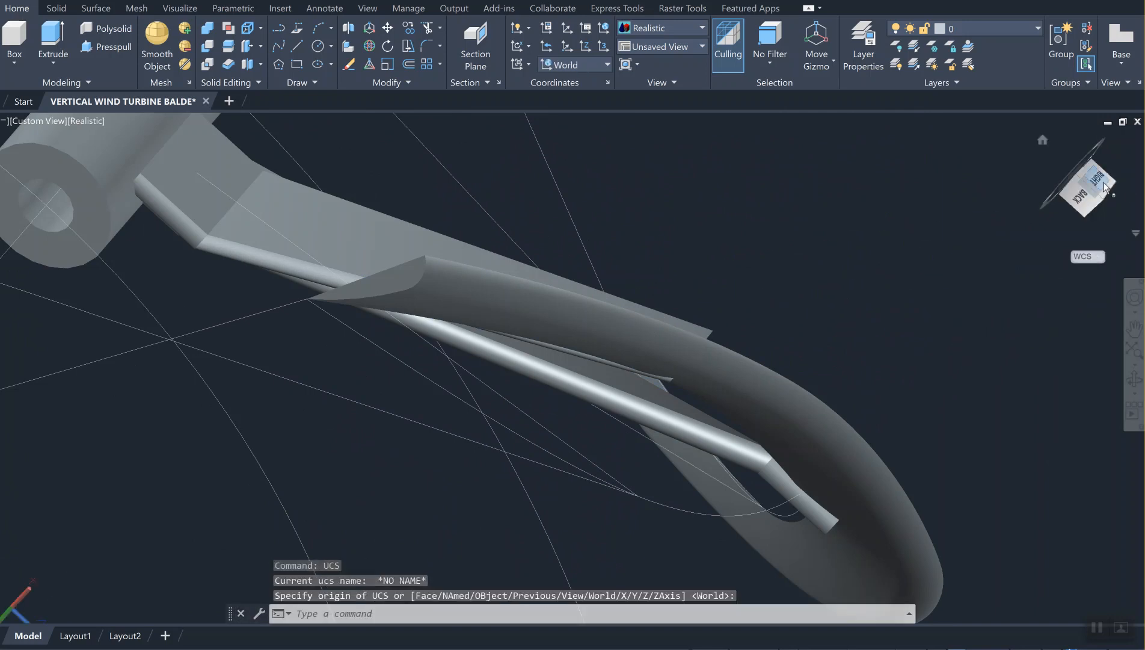
# Step: Move the second arm a very short distance toward the hub in the back view
pyautogui.scroll(-5, 580, 258)
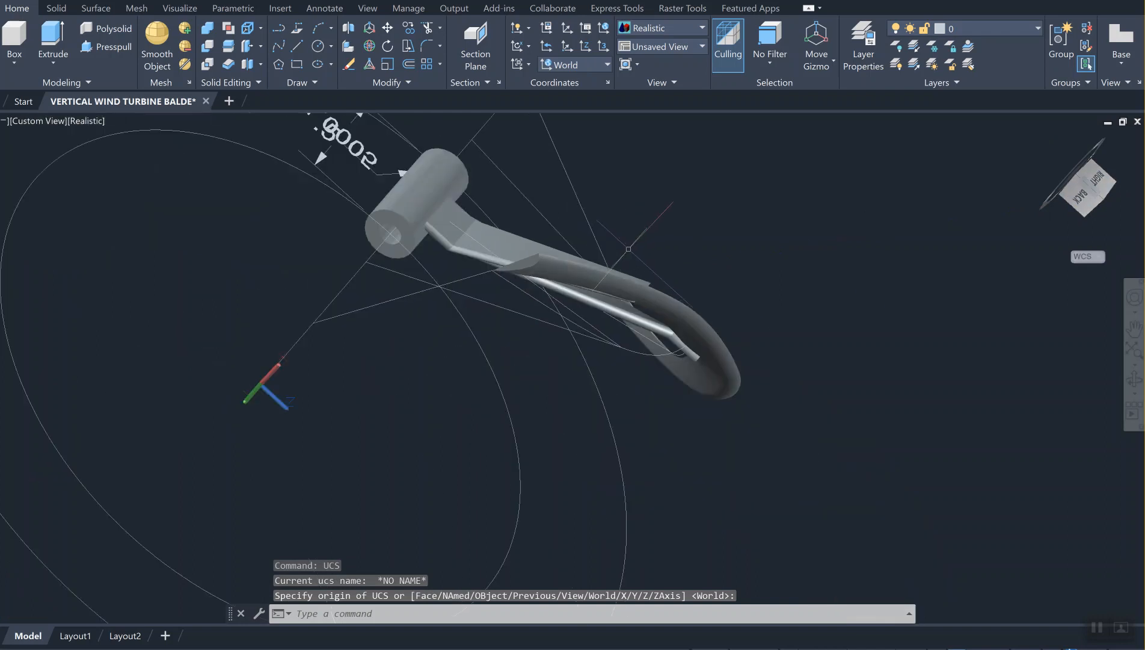
pyautogui.press('Return')
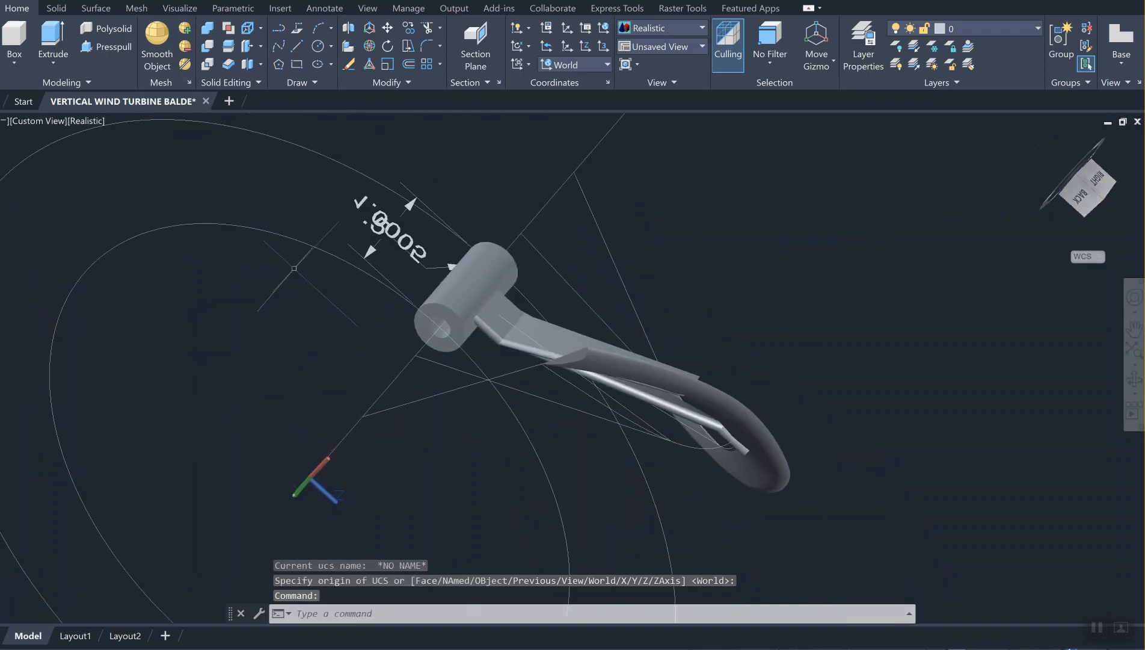
pyautogui.click(1080, 199)
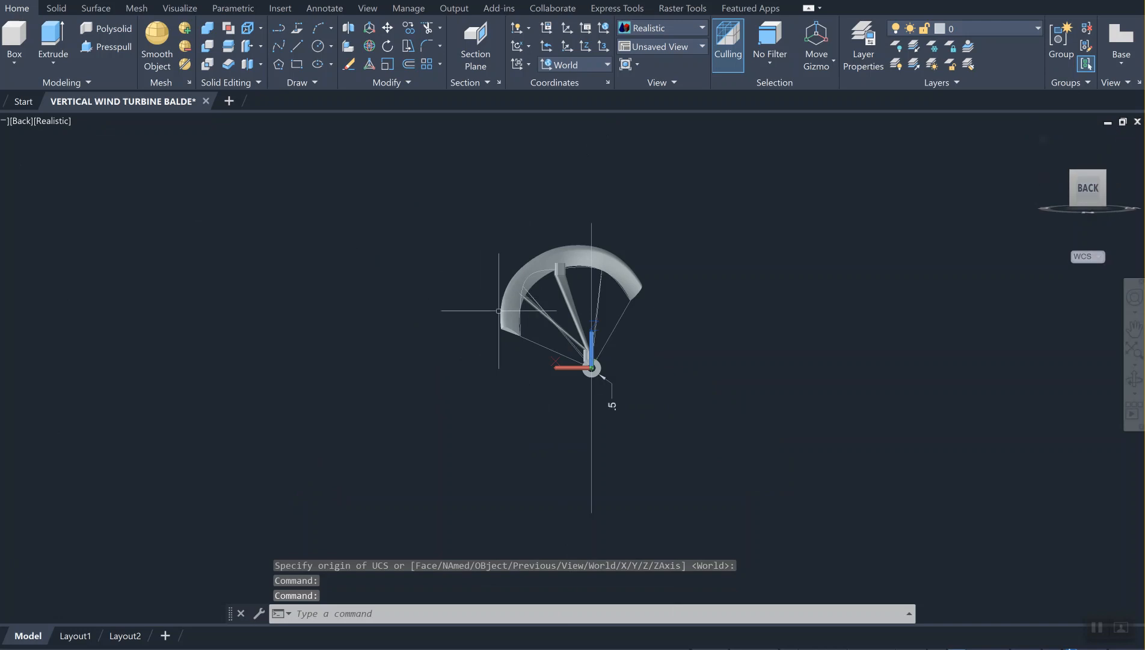
pyautogui.scroll(5, 565, 356)
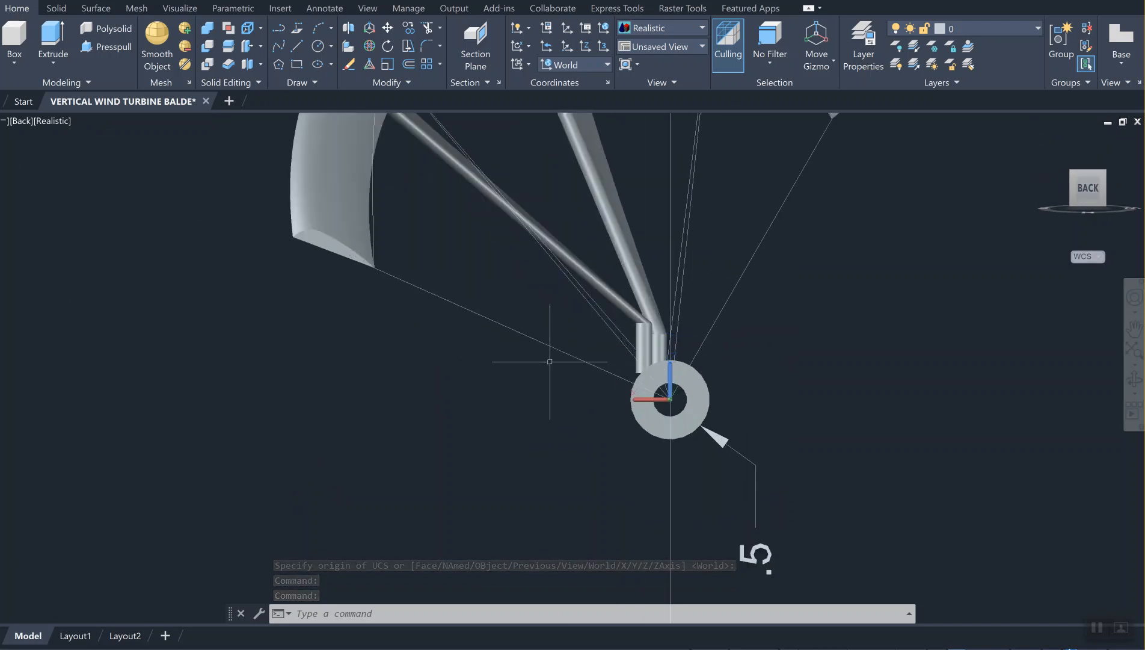
pyautogui.moveTo(550, 367); pyautogui.dragTo(527, 452, button='middle')
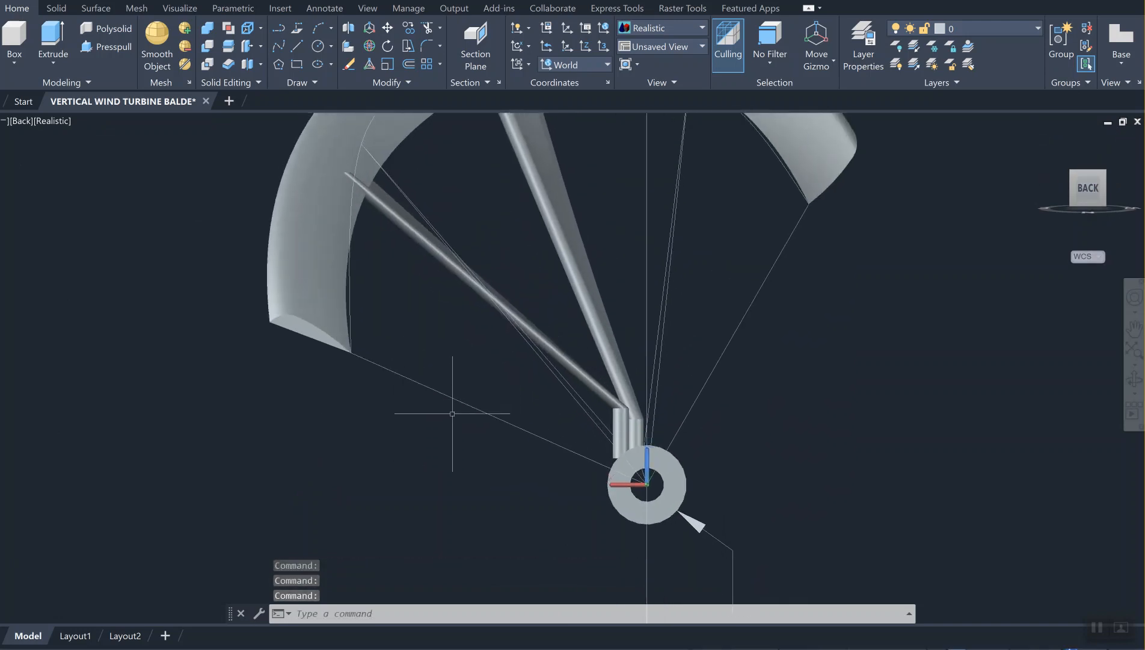
pyautogui.press('Return')
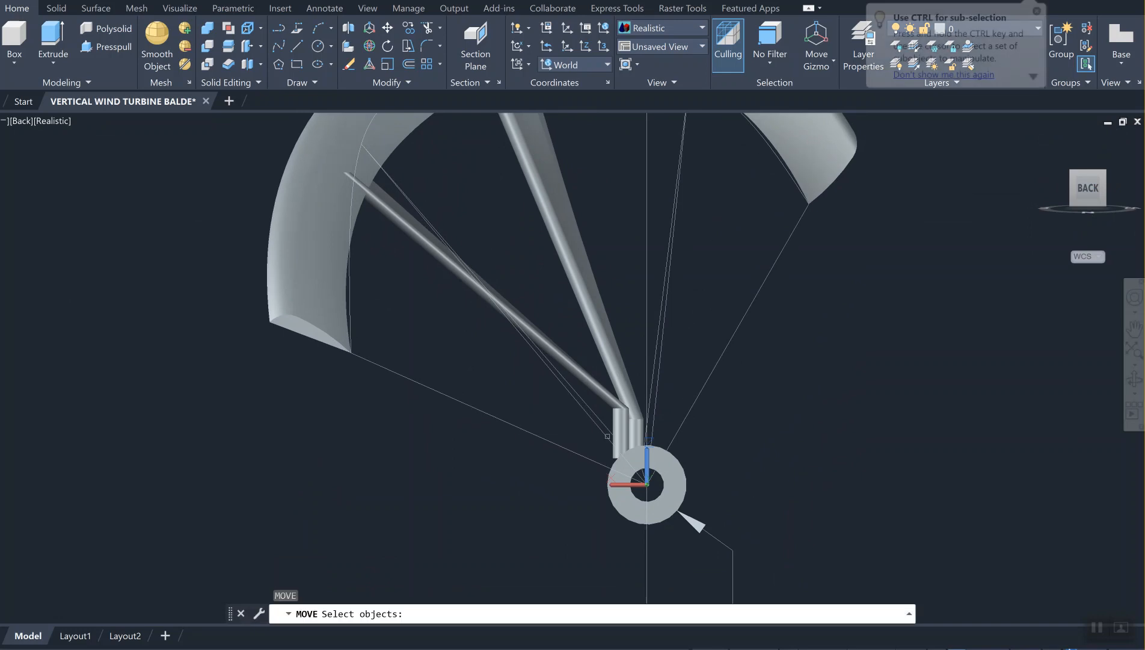
pyautogui.click(511, 308)
pyautogui.click(511, 488)
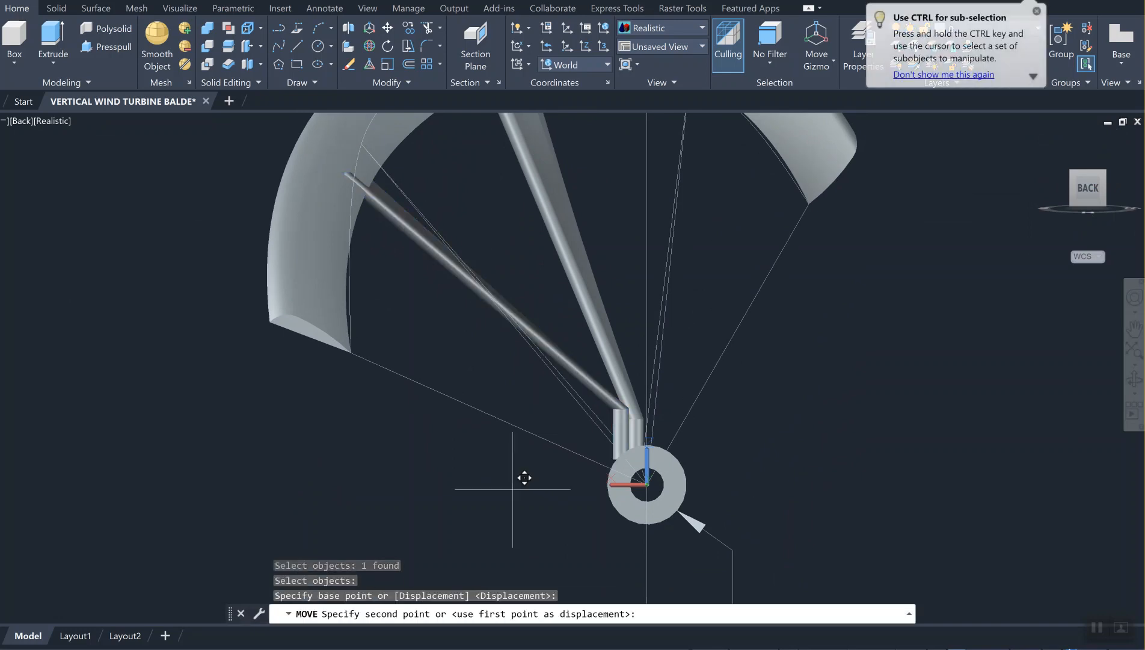
pyautogui.click(516, 492)
# Step: Examine the hub, arms and blade in the top view, oriented with north up
pyautogui.moveTo(397, 327); pyautogui.dragTo(388, 494, button='middle')
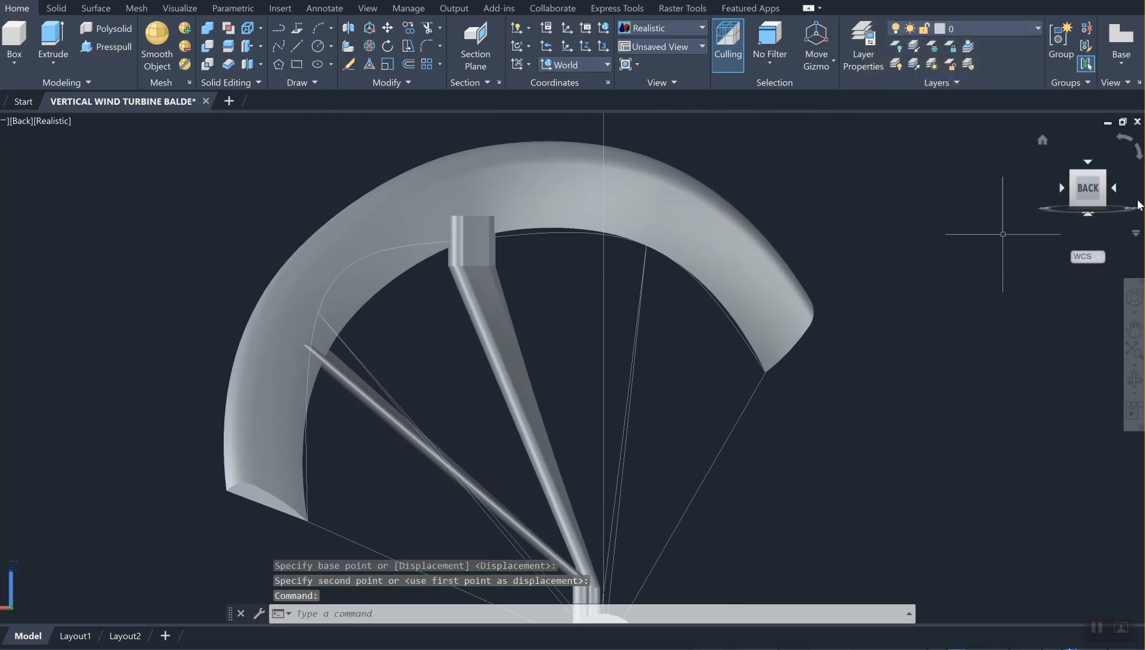
pyautogui.click(1090, 165)
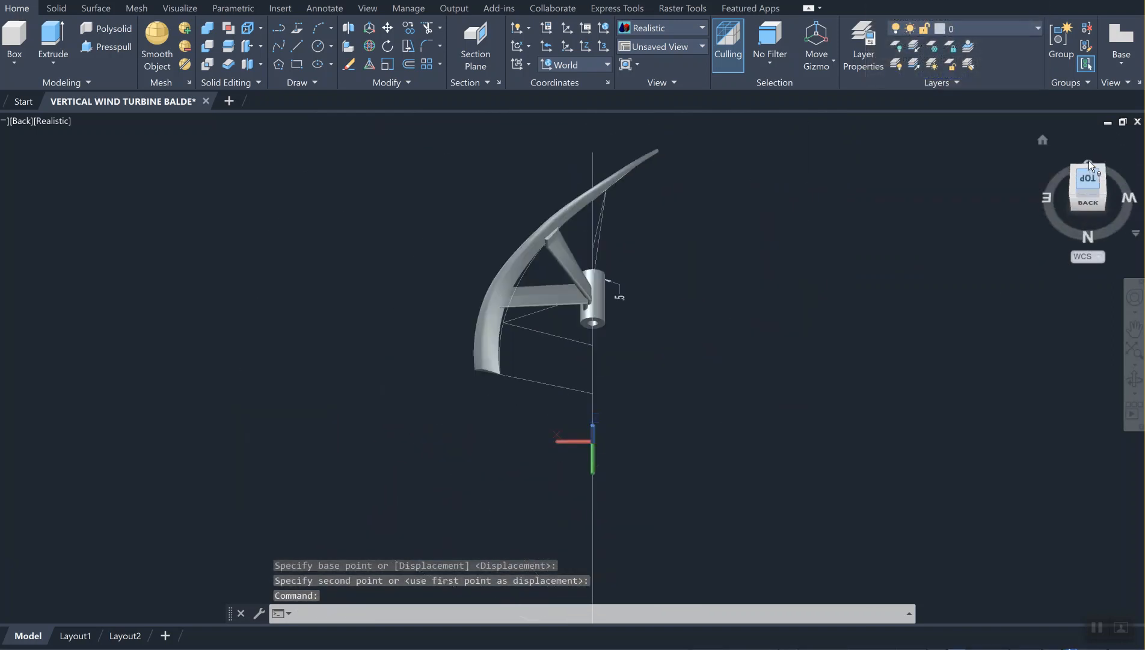
pyautogui.scroll(6, 559, 329)
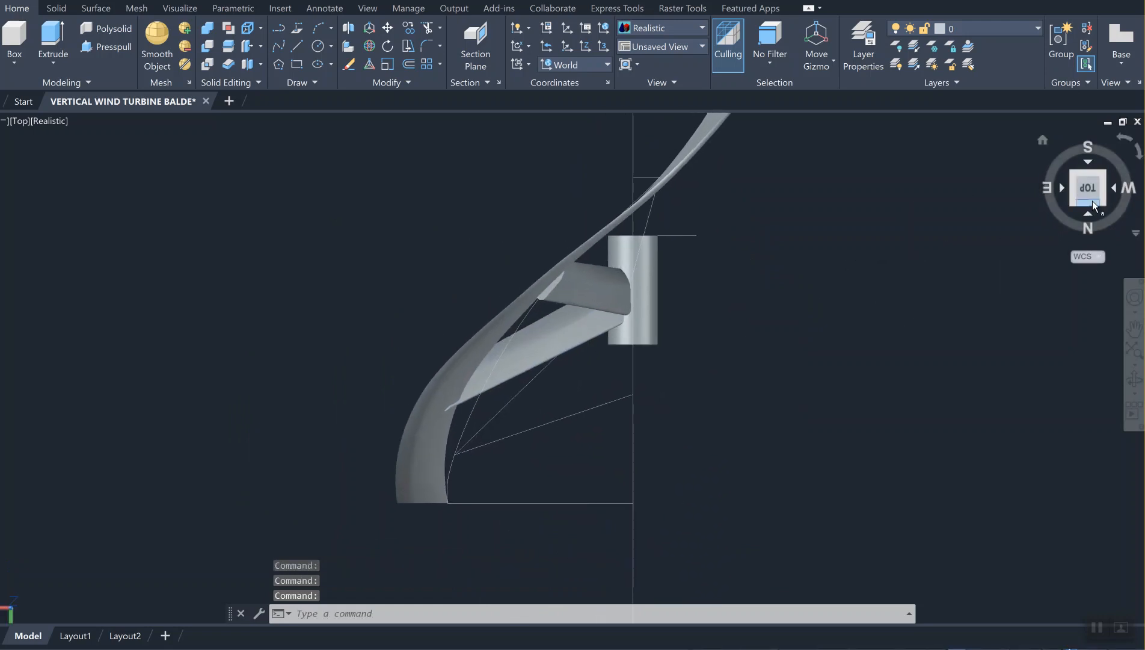
pyautogui.moveTo(1128, 189)
pyautogui.mouseDown()
pyautogui.moveTo(1126, 175)
pyautogui.moveTo(1059, 181)
pyautogui.moveTo(926, 194)
pyautogui.moveTo(900, 210)
pyautogui.moveTo(904, 194)
pyautogui.mouseUp()
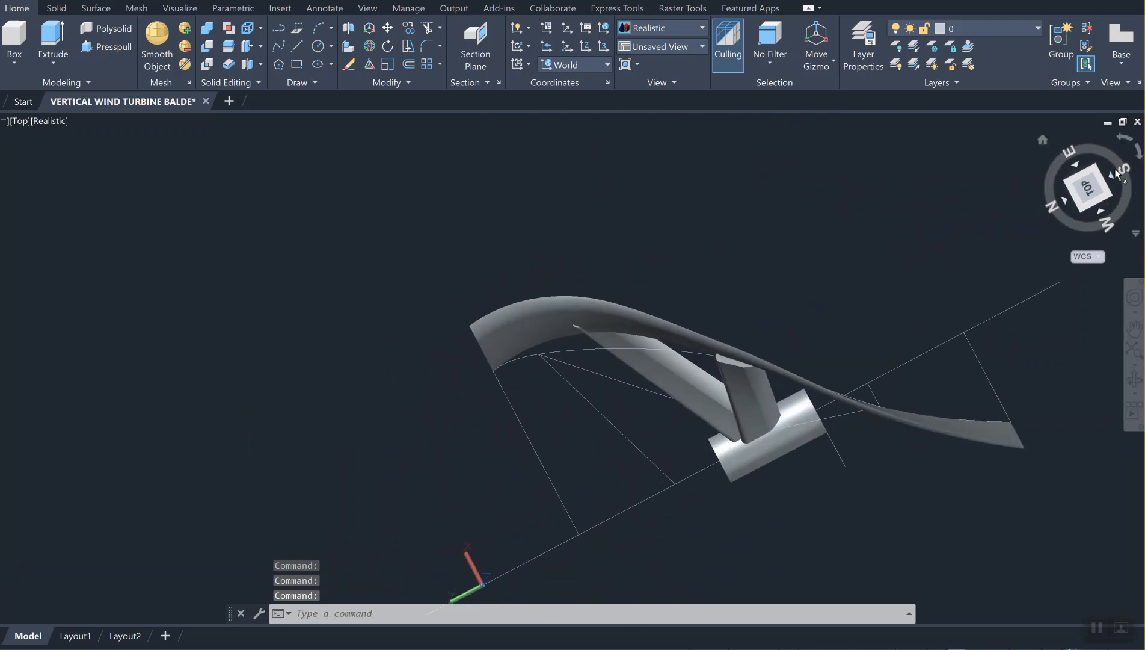
pyautogui.click(1139, 155)
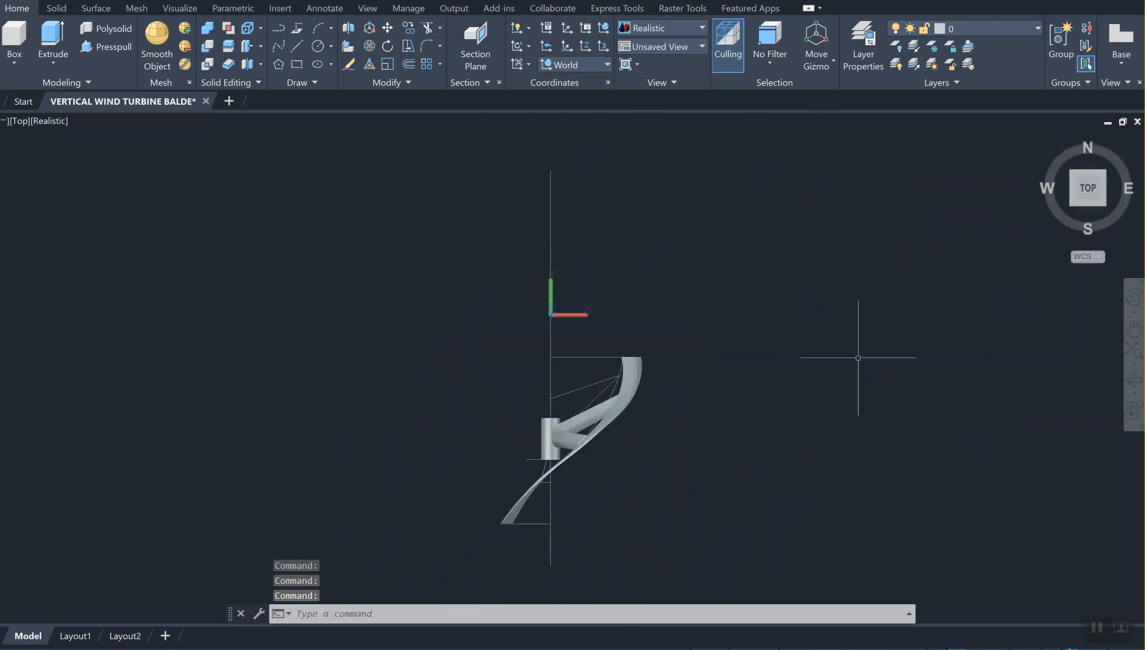
pyautogui.scroll(-1, 566, 461)
pyautogui.scroll(5, 564, 443)
pyautogui.moveTo(566, 458); pyautogui.dragTo(582, 406, button='middle')
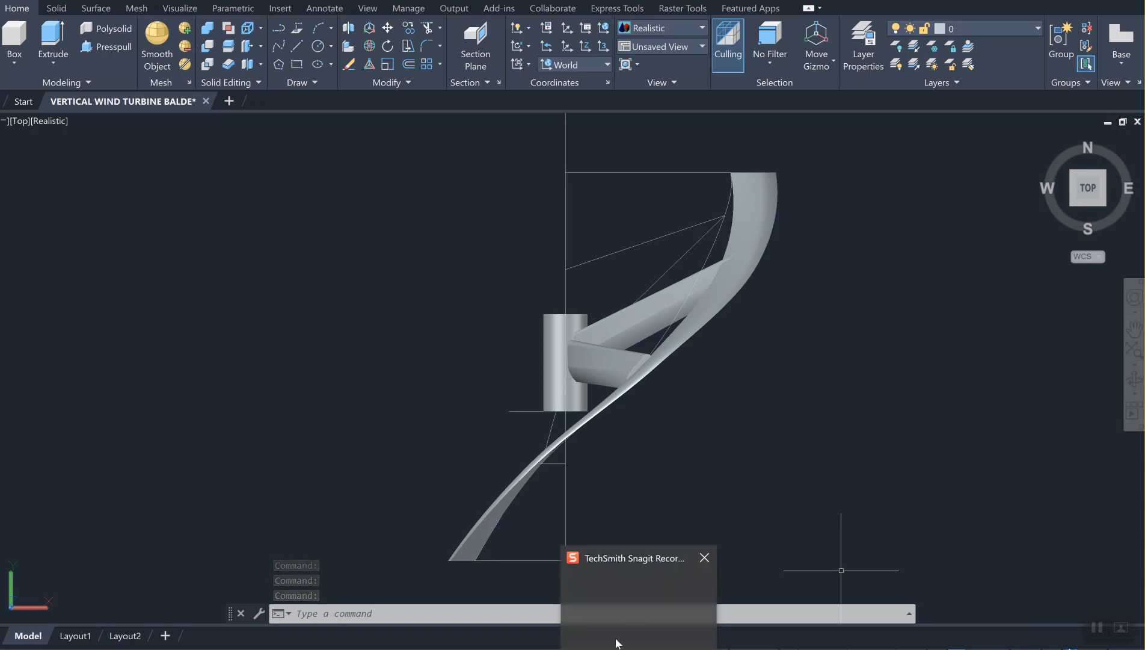
pyautogui.click(779, 449)
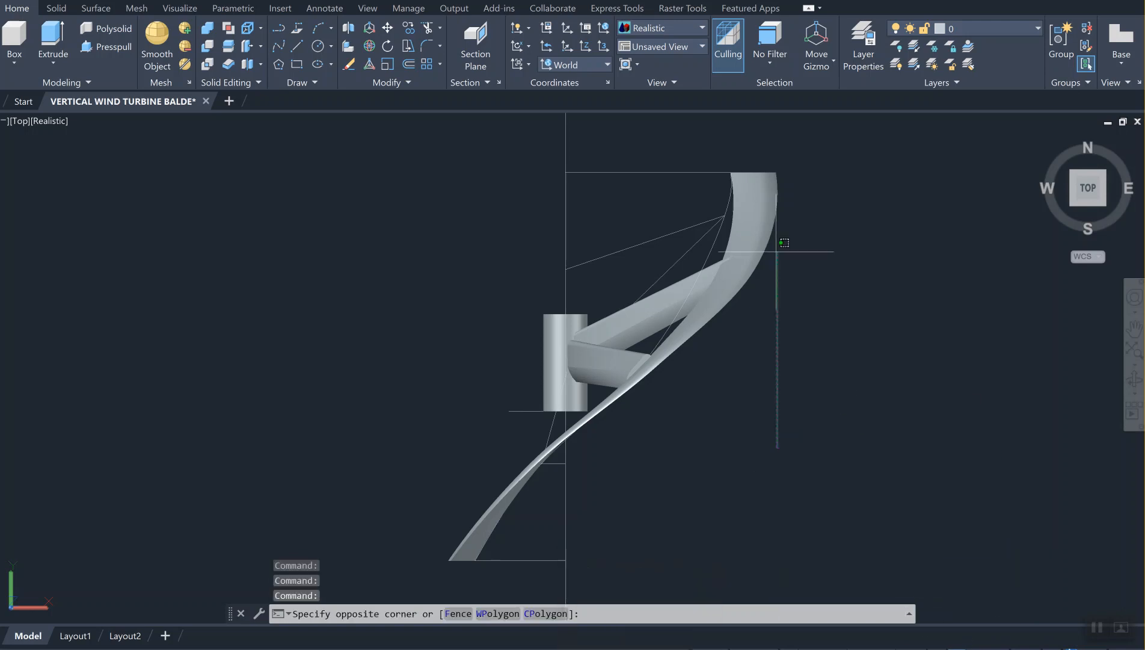
pyautogui.click(877, 420)
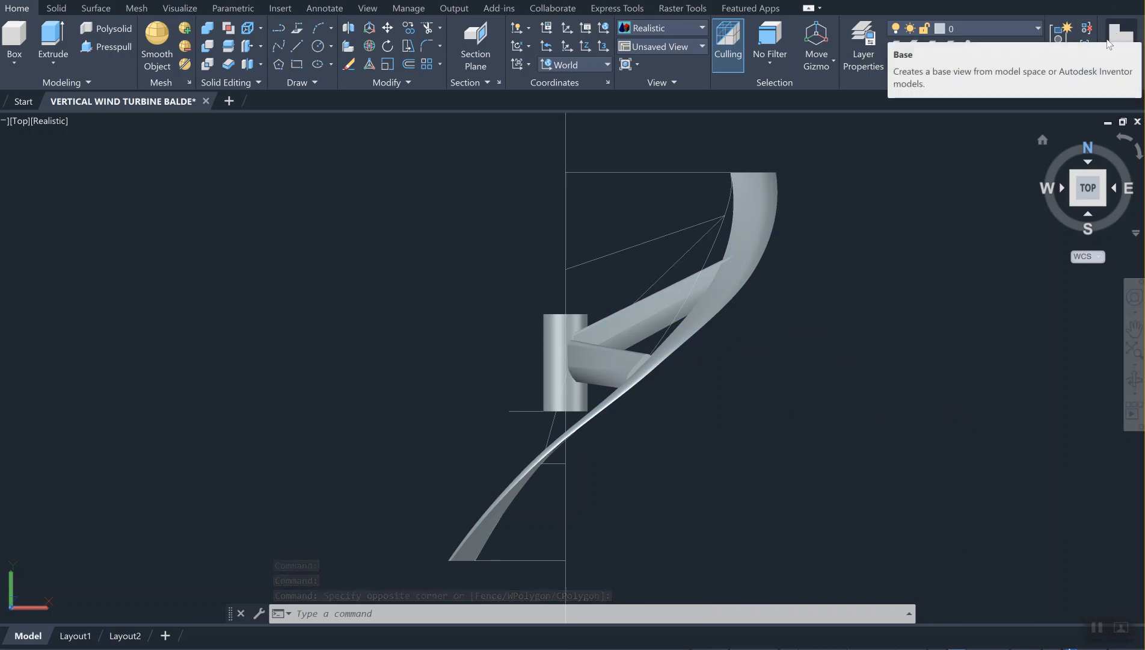
# Step: Switch from the drawing to the Start page and show the Windows desktop
pyautogui.hotkey('ctrl', 'Home')
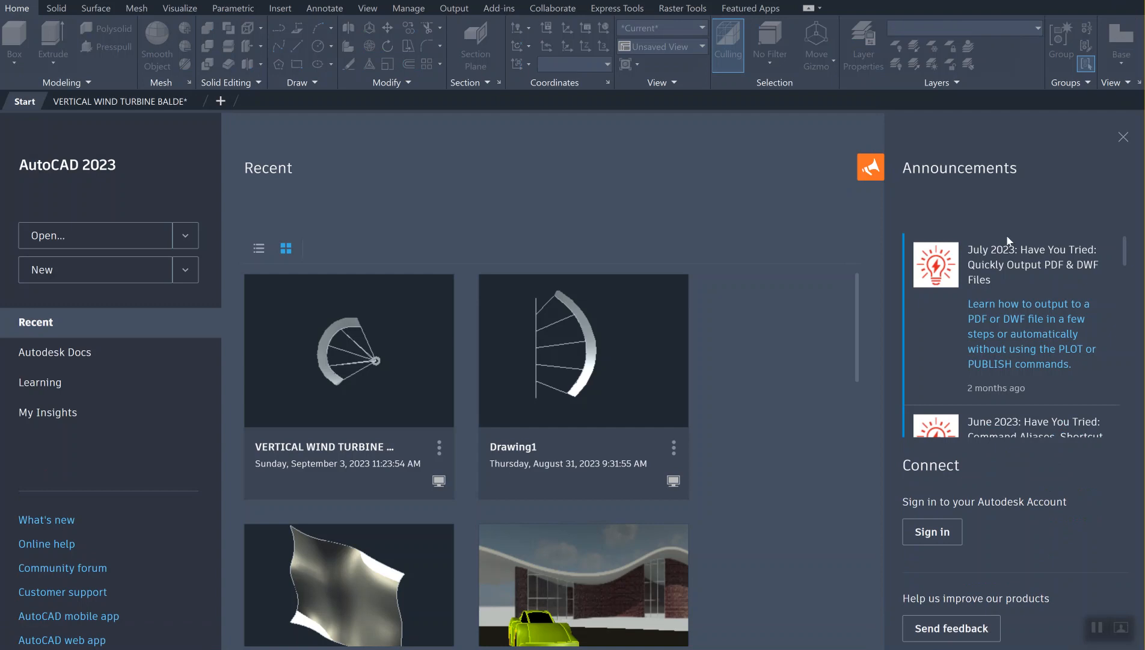
pyautogui.press('super+d')
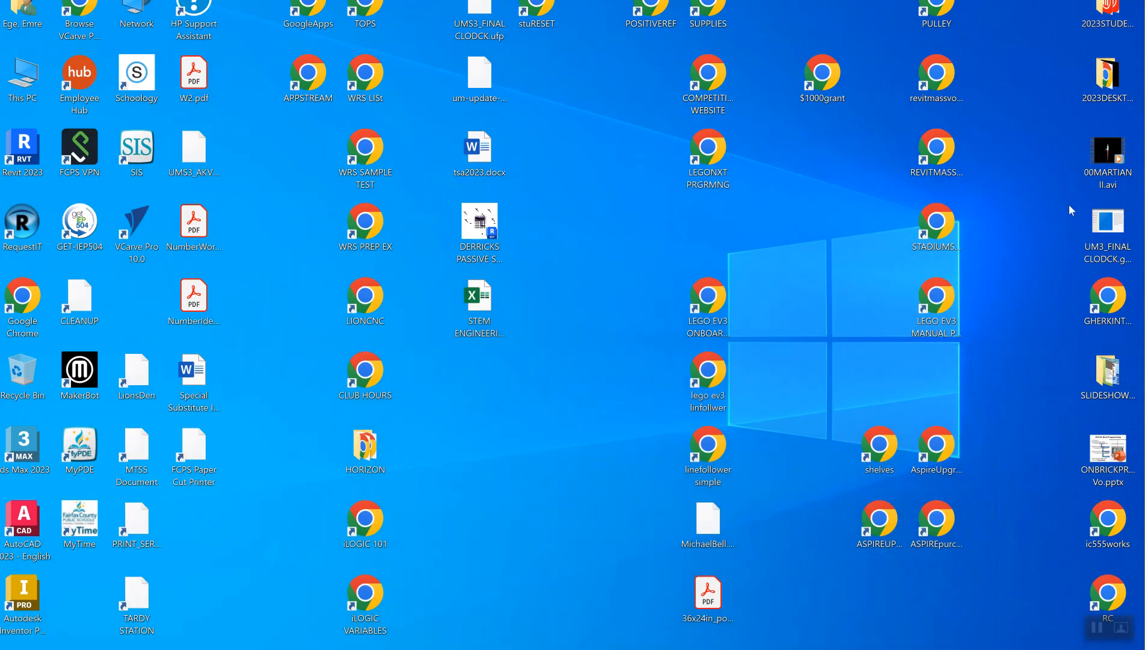